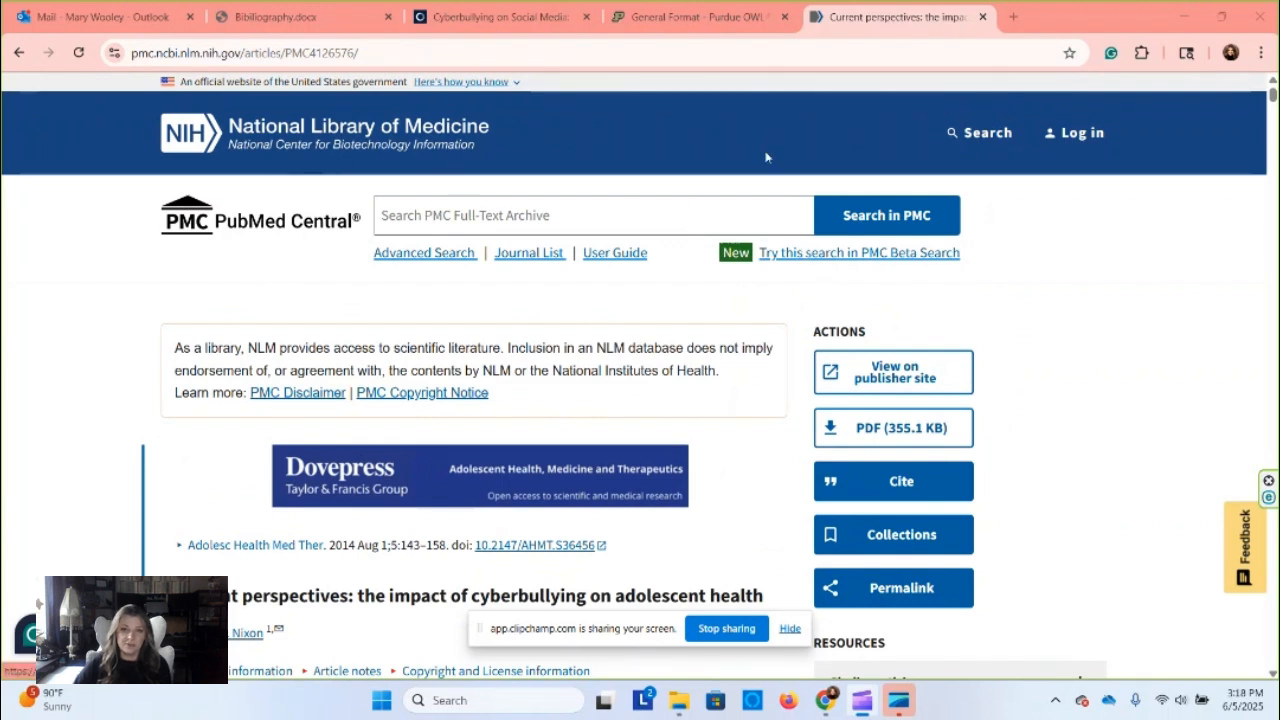
- View the ready-made citation offered for the cyberbullying article on PubMed Central, and close it
{"action": "left_click", "coordinate": [912, 488]}
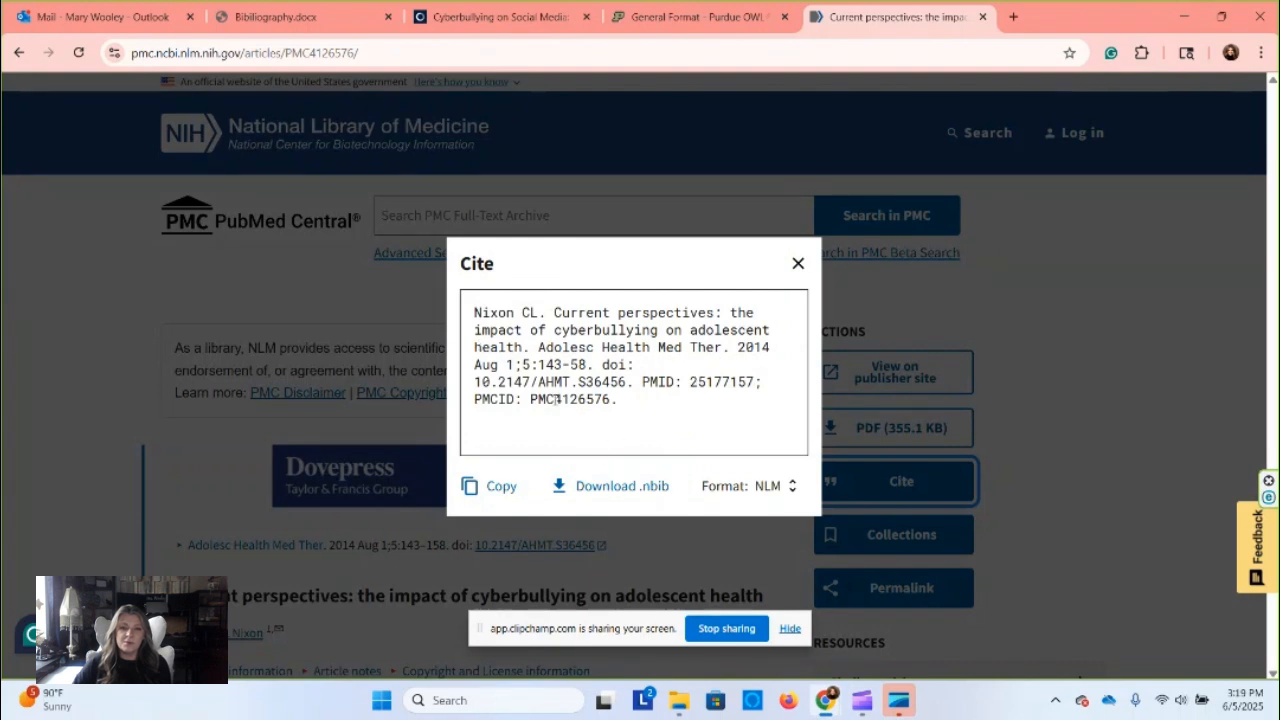
{"action": "left_click", "coordinate": [798, 265]}
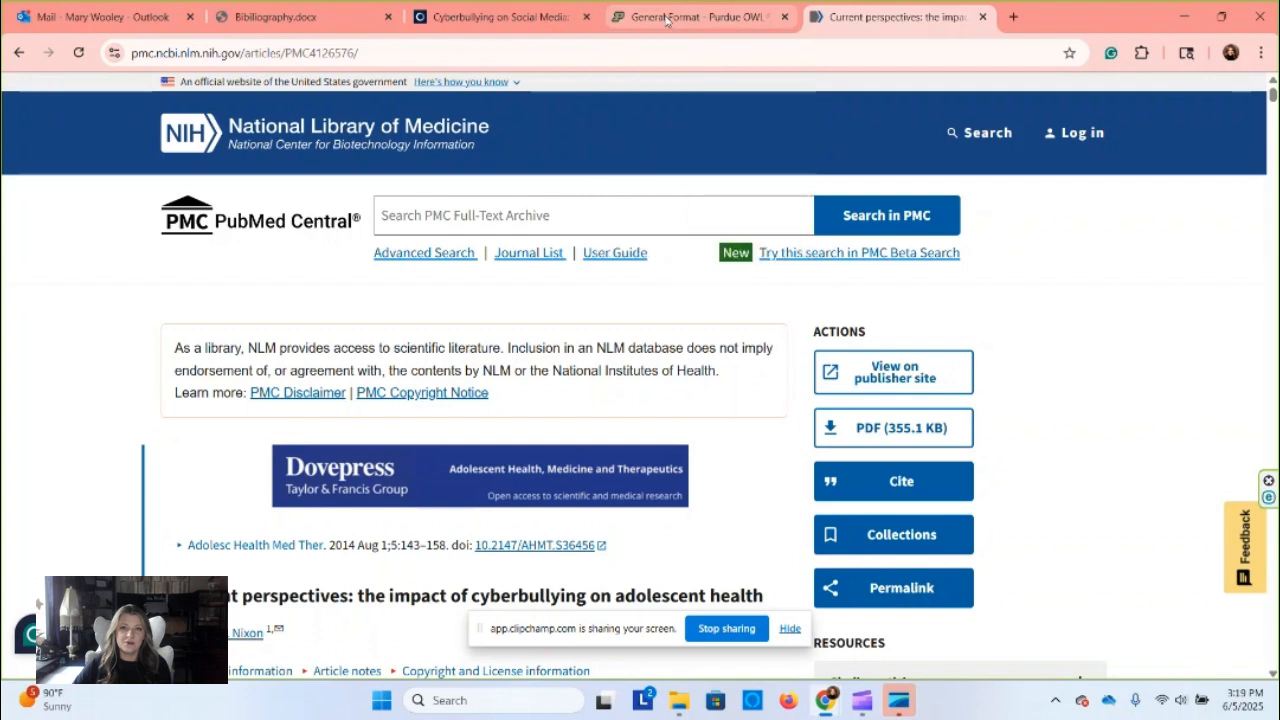
- Switch to the Purdue OWL MLA General Format page and choose Website as the source type in the automatic citation tool
{"action": "left_click", "coordinate": [667, 20]}
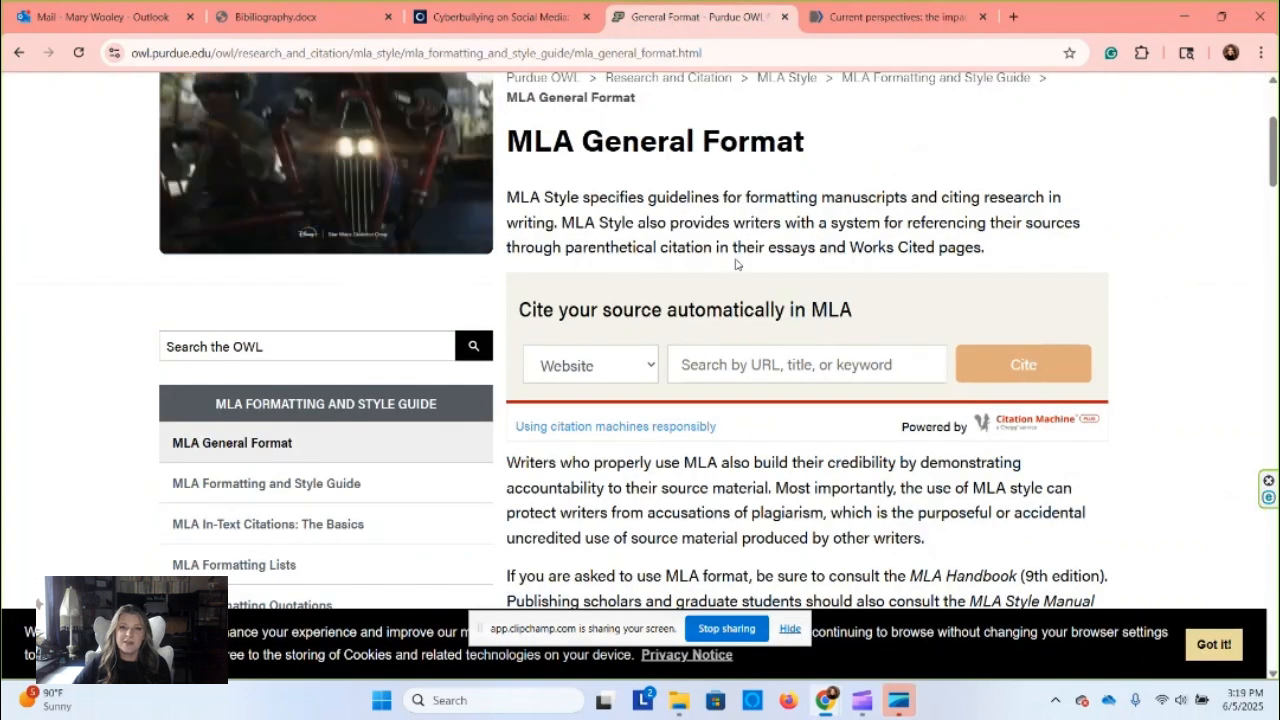
{"action": "left_click", "coordinate": [703, 366]}
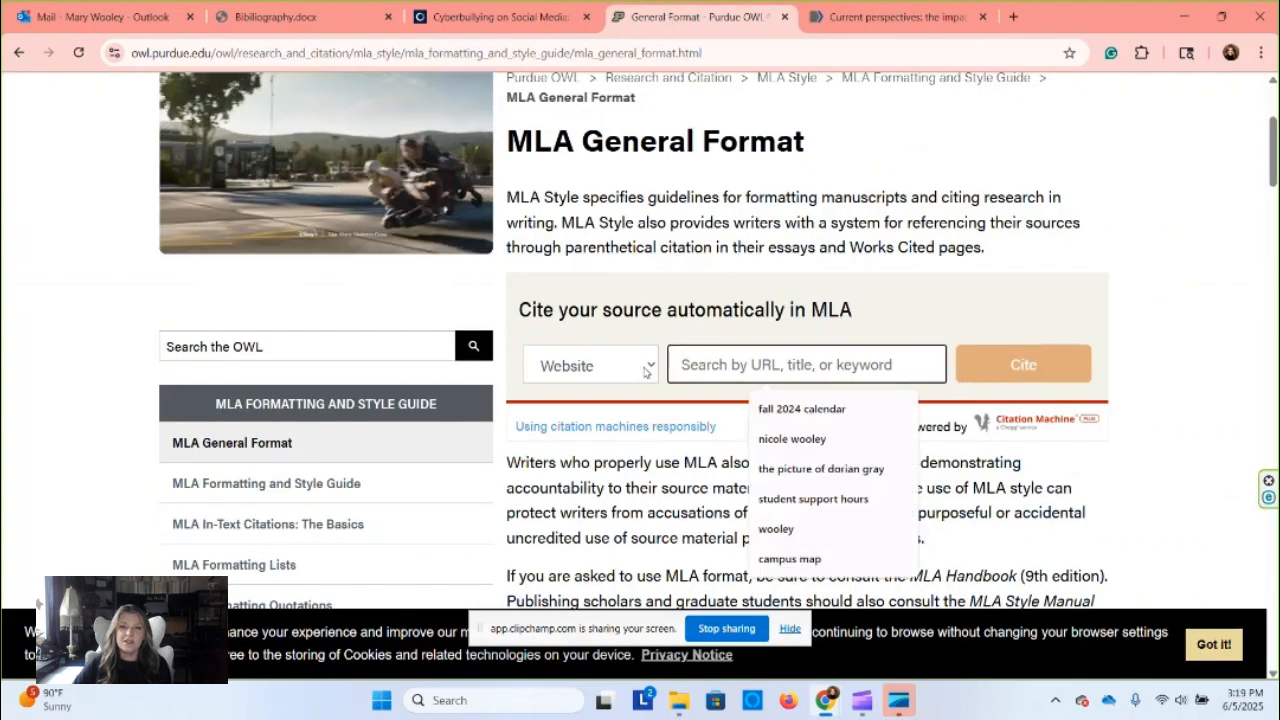
{"action": "left_click", "coordinate": [650, 368]}
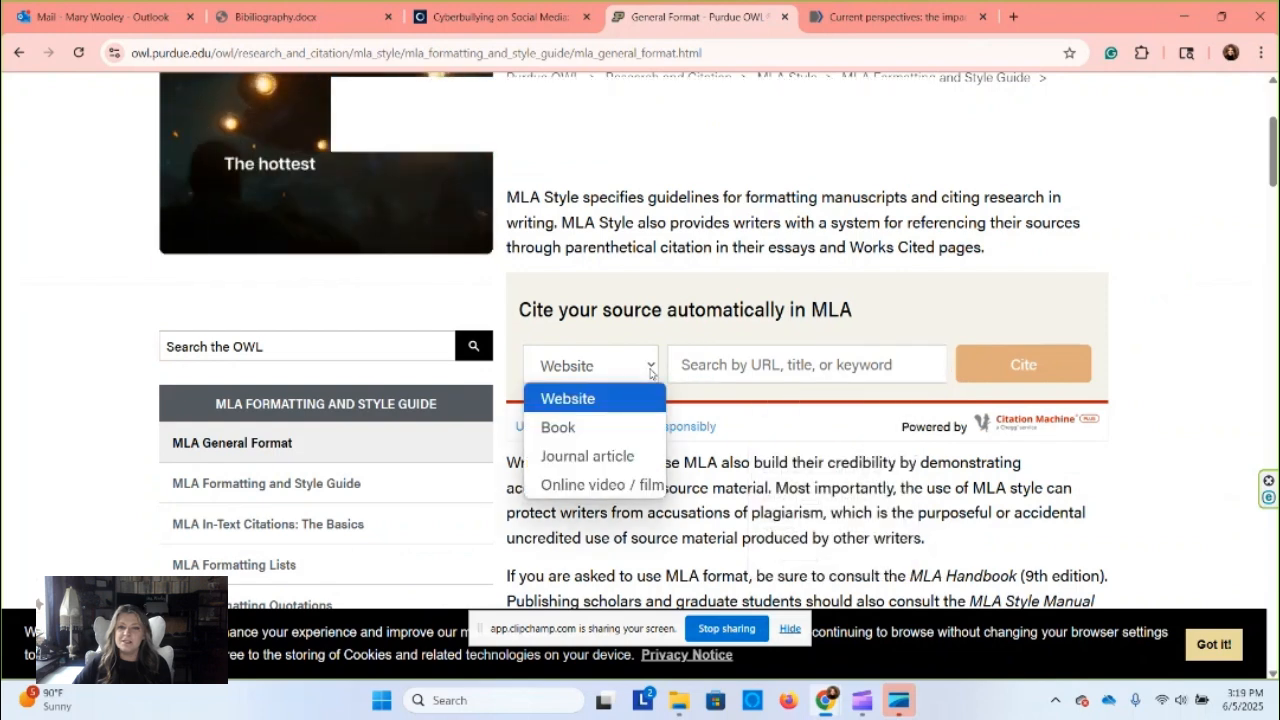
{"action": "left_click", "coordinate": [586, 399]}
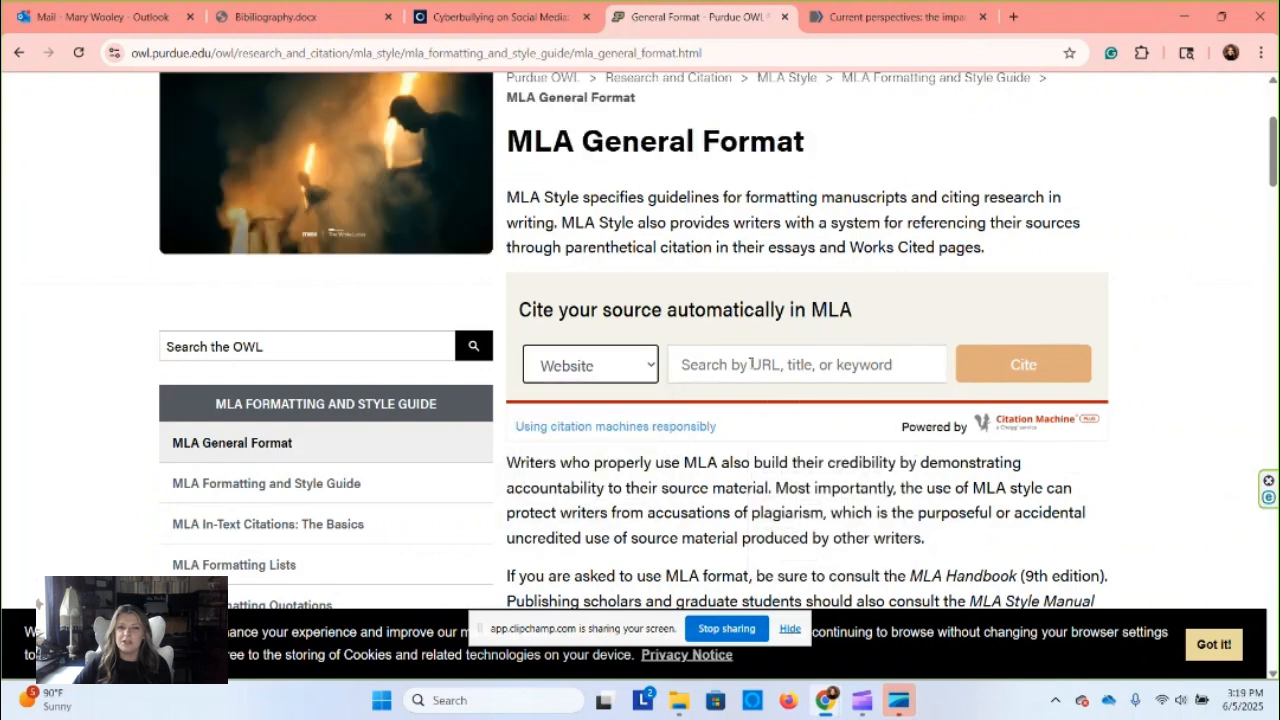
- Copy the article title "Current perspectives: the impact of cyberbullying on adolescent health" from its PubMed Central page
{"action": "left_click", "coordinate": [880, 17]}
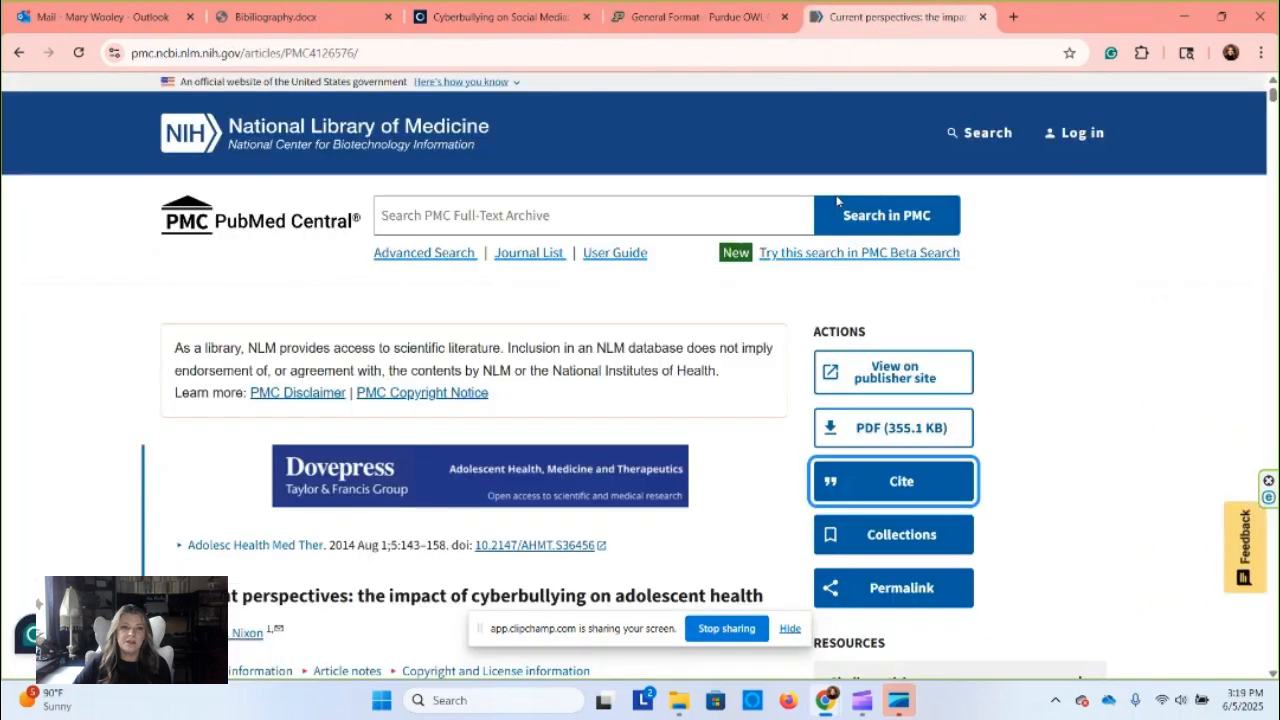
{"action": "scroll", "coordinate": [412, 449], "scroll_direction": "down", "scroll_amount": 3}
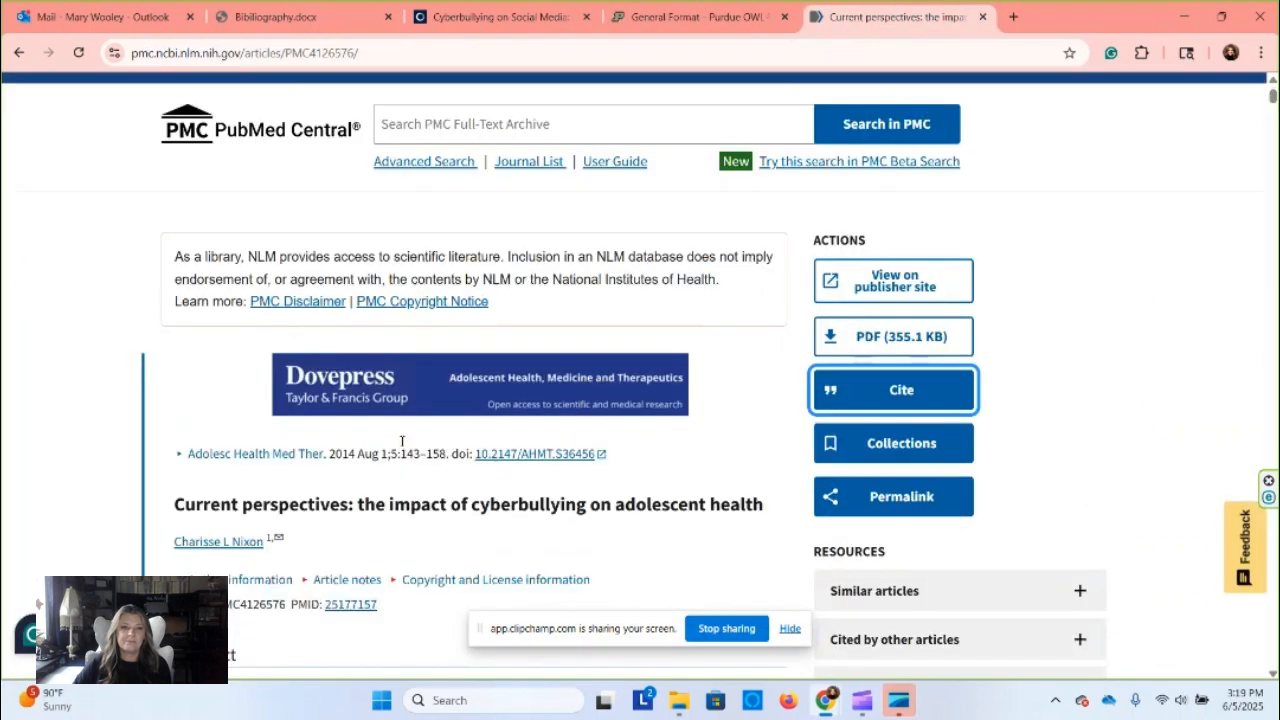
{"action": "left_click_drag", "start_coordinate": [176, 261], "coordinate": [767, 276]}
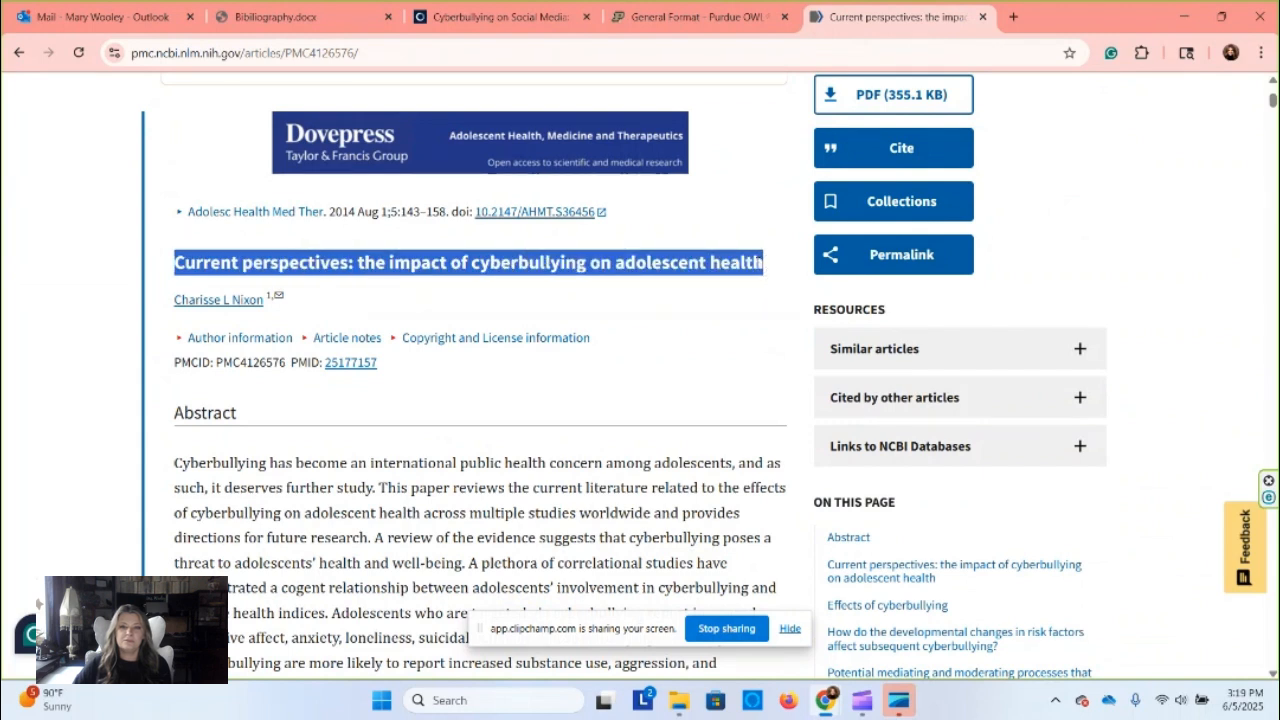
{"action": "right_click", "coordinate": [758, 263]}
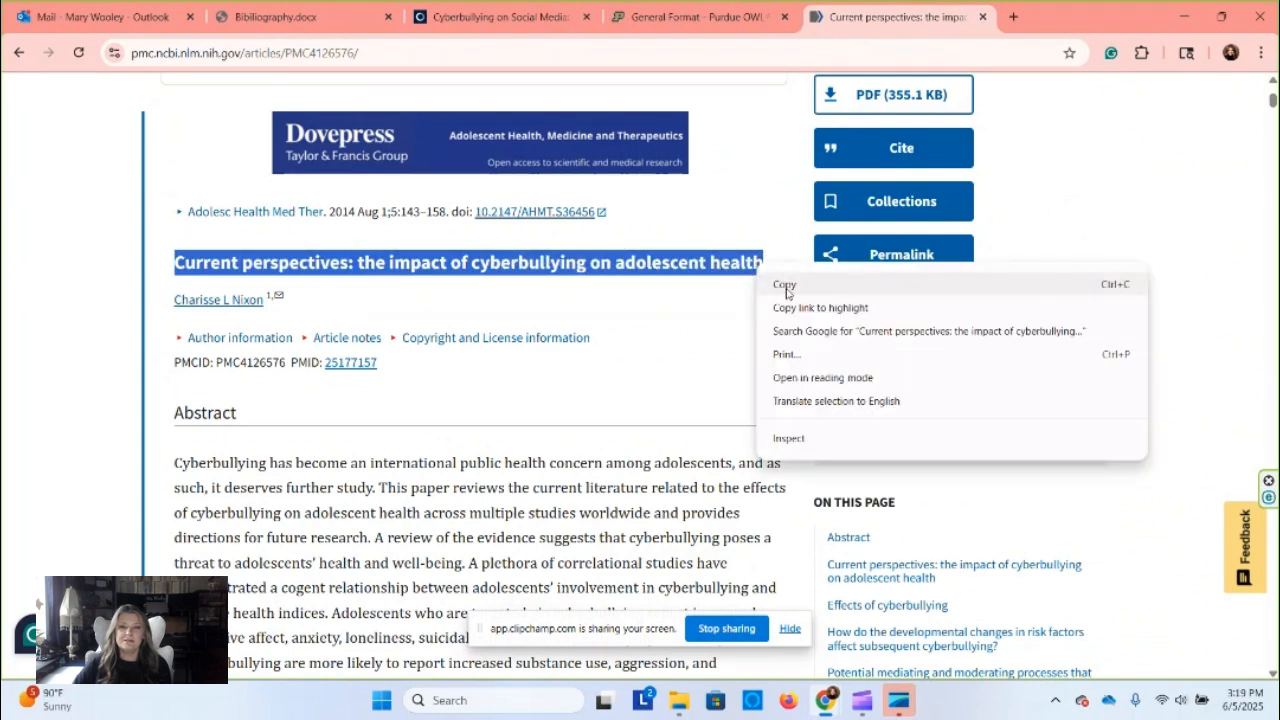
{"action": "left_click", "coordinate": [783, 285]}
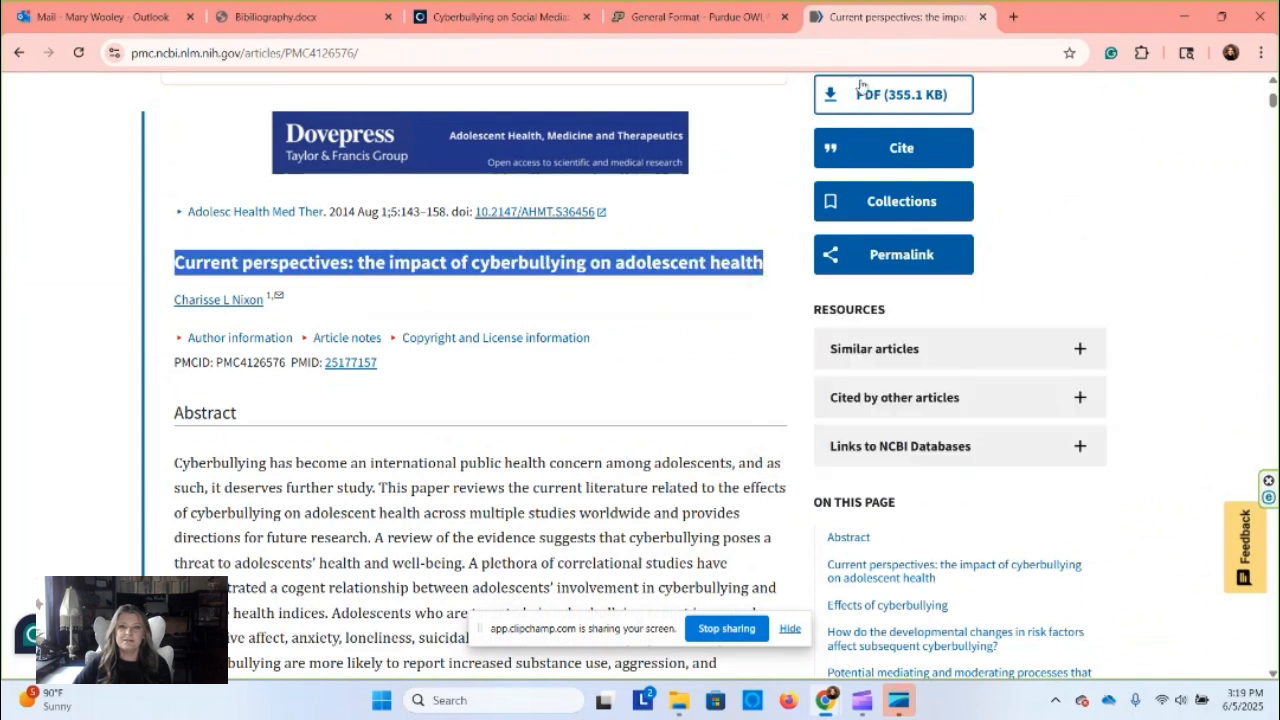
- Paste the copied article title into Purdue OWL's automatic MLA citation tool and run the source search
{"action": "left_click", "coordinate": [729, 20]}
{"action": "right_click", "coordinate": [700, 370]}
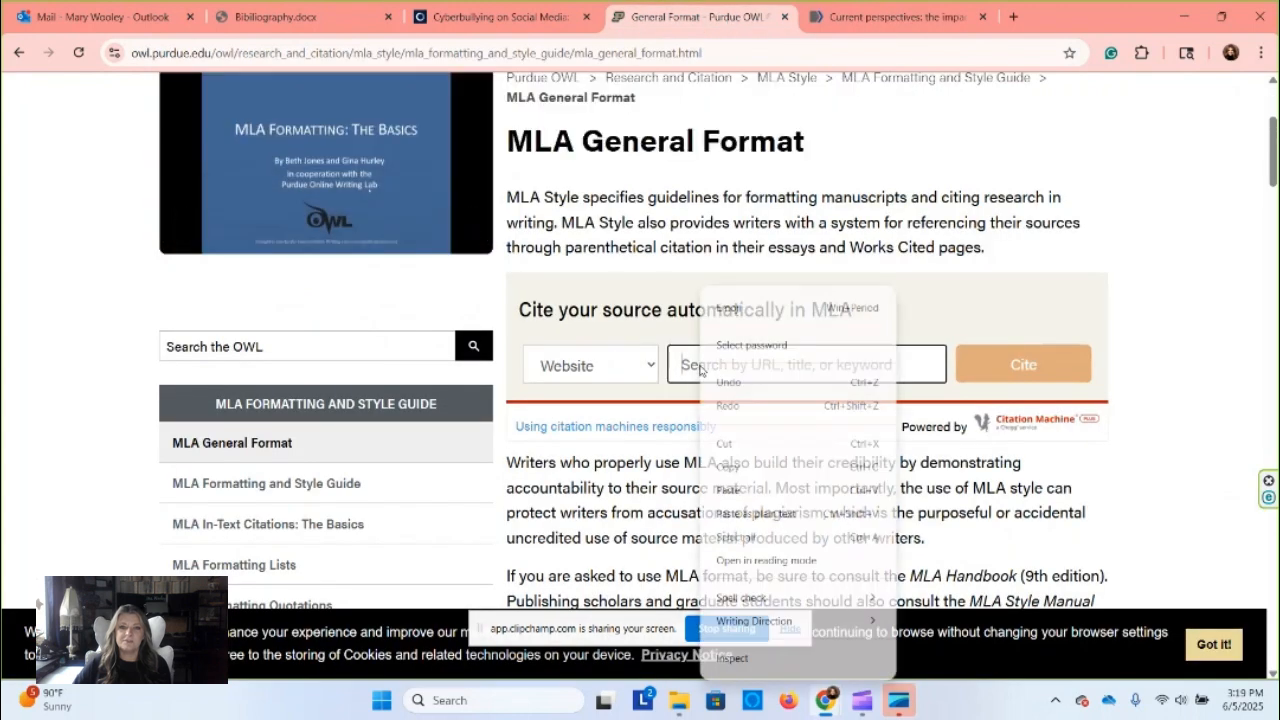
{"action": "left_click", "coordinate": [727, 490]}
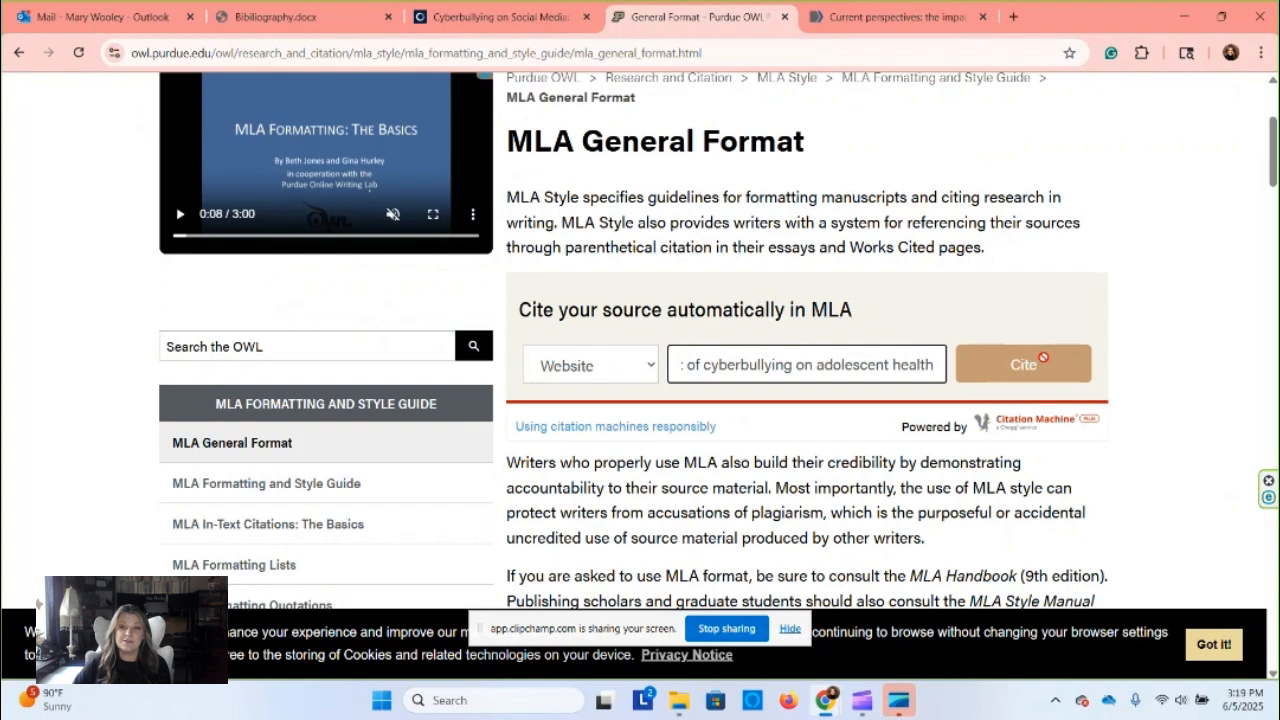
{"action": "left_click", "coordinate": [1045, 364]}
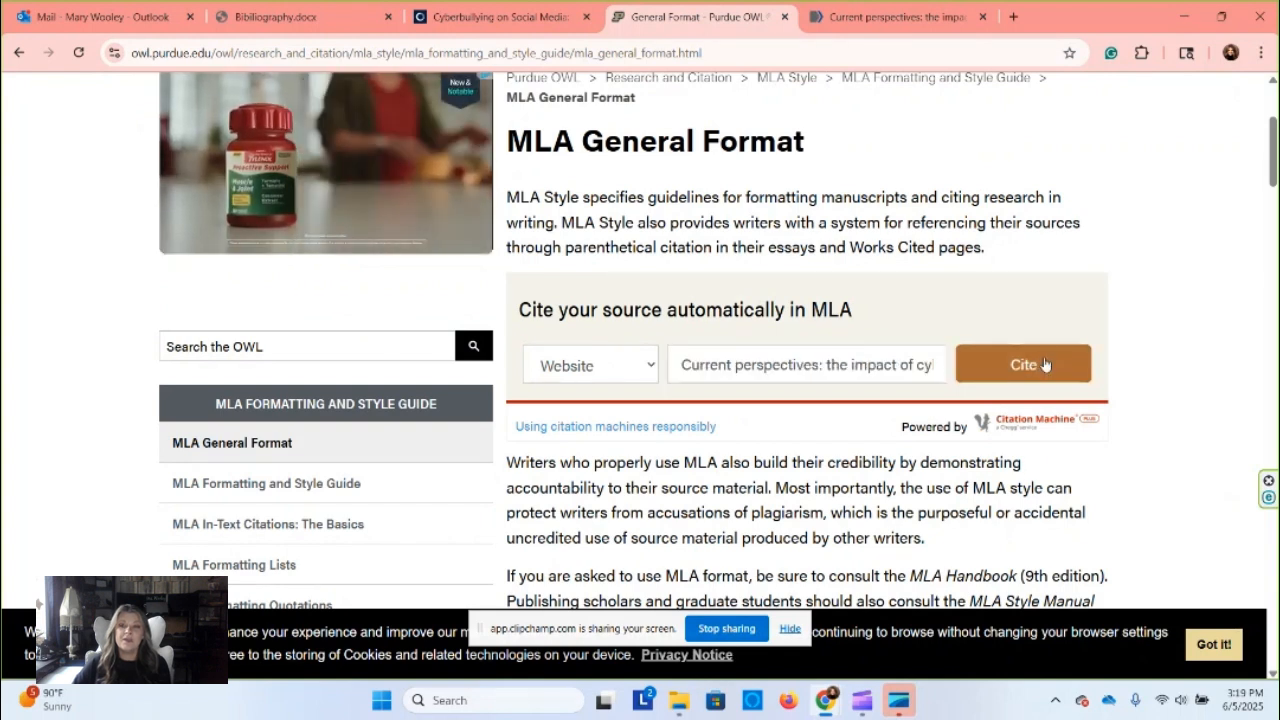
{"action": "left_click", "coordinate": [1045, 364]}
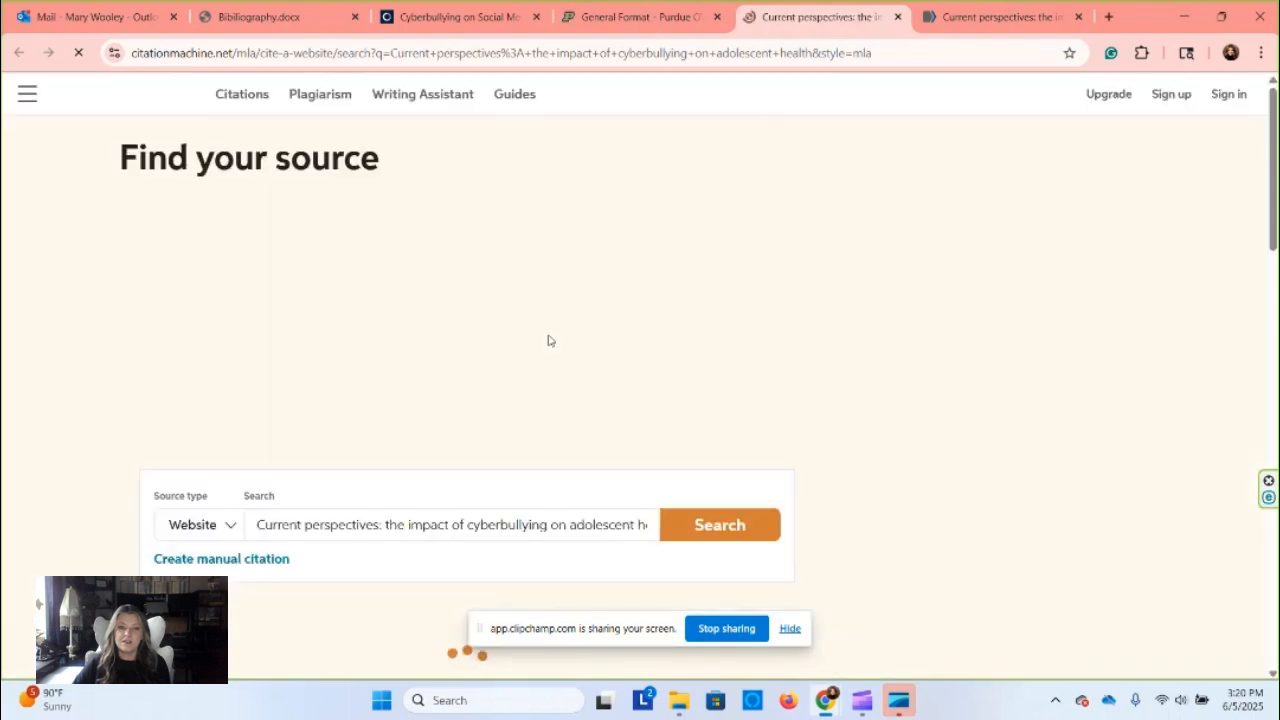
- Examine the Citation Machine search results for the source and compare them with the original PubMed Central article
{"action": "scroll", "coordinate": [656, 430], "scroll_direction": "down", "scroll_amount": 3}
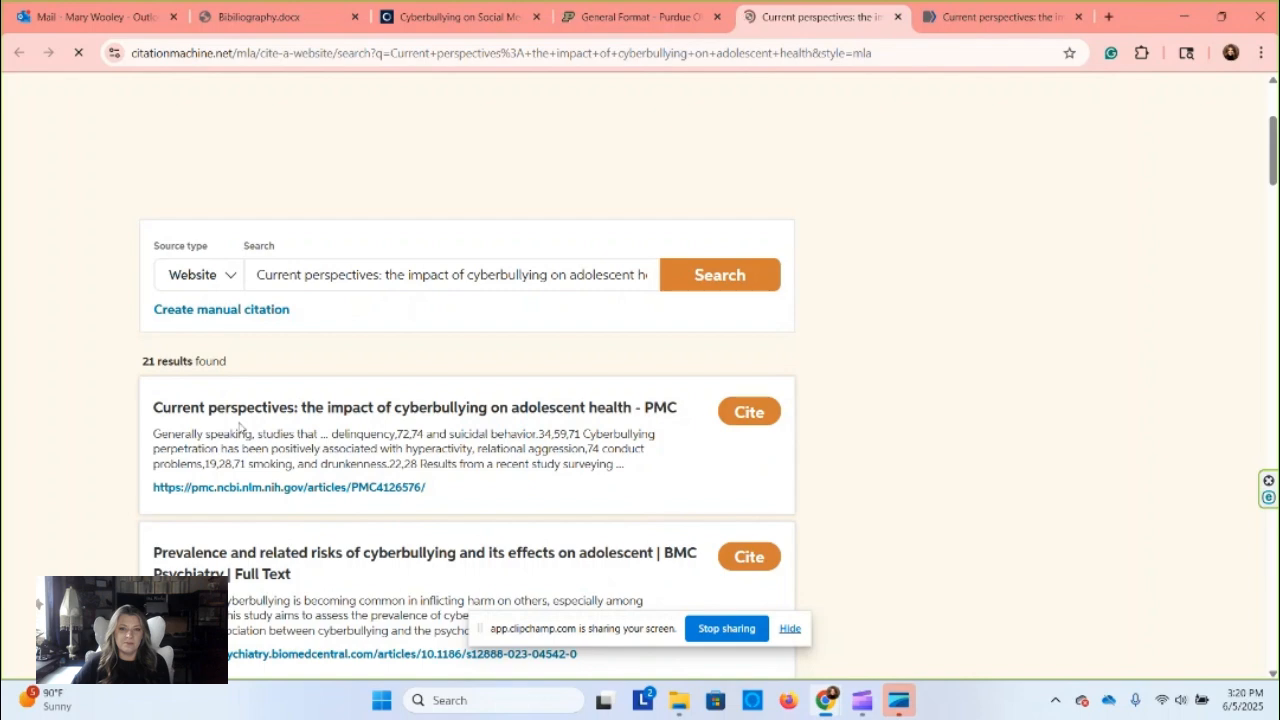
{"action": "scroll", "coordinate": [612, 412], "scroll_direction": "down", "scroll_amount": 1}
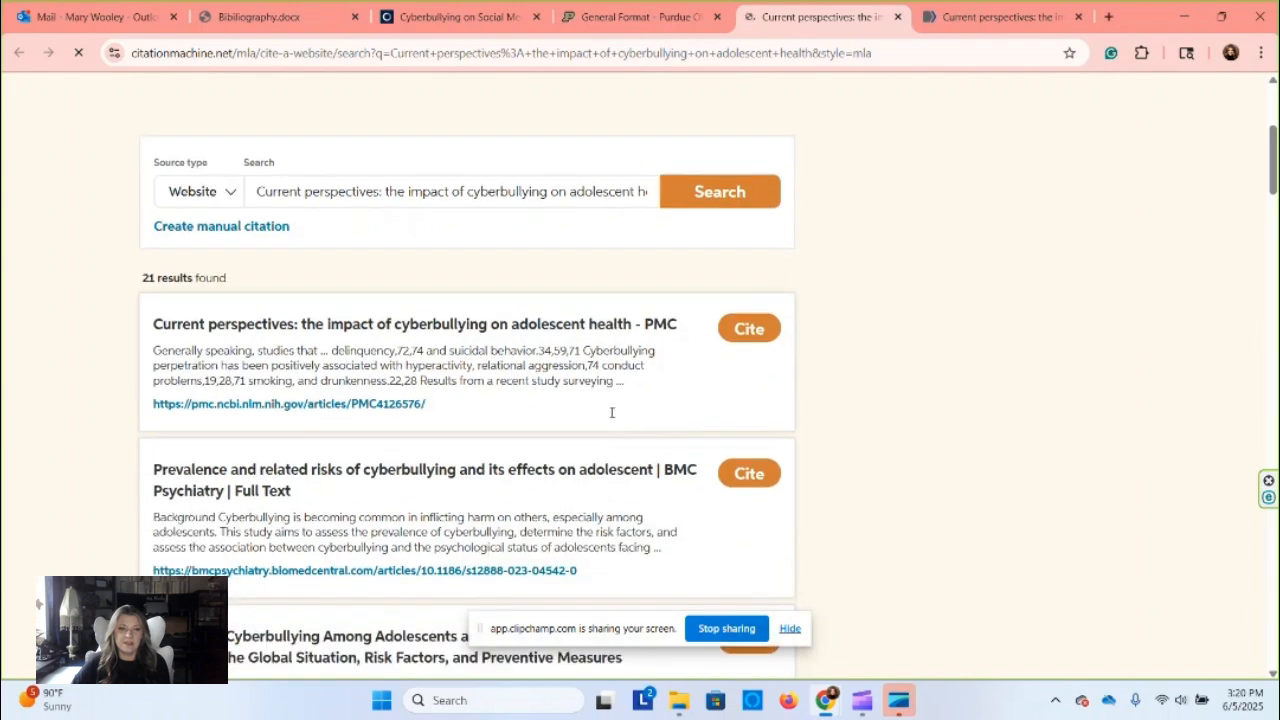
{"action": "scroll", "coordinate": [466, 491], "scroll_direction": "down", "scroll_amount": 1}
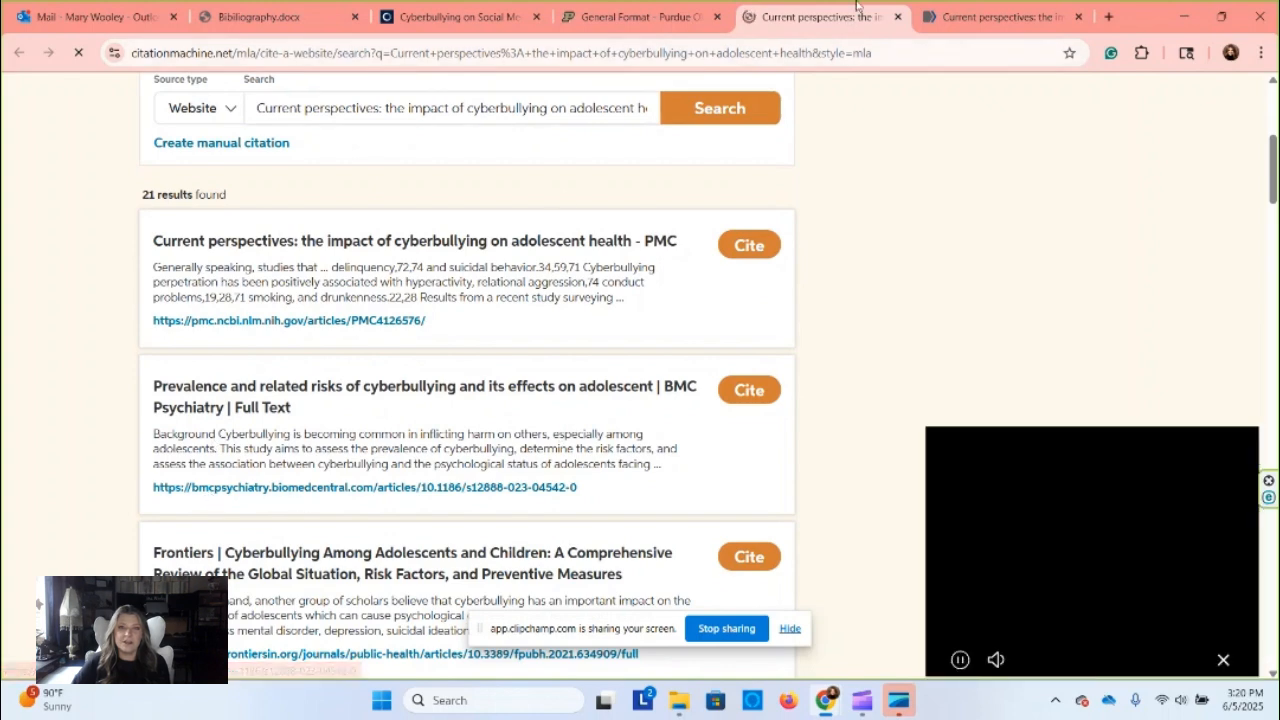
{"action": "left_click", "coordinate": [980, 16]}
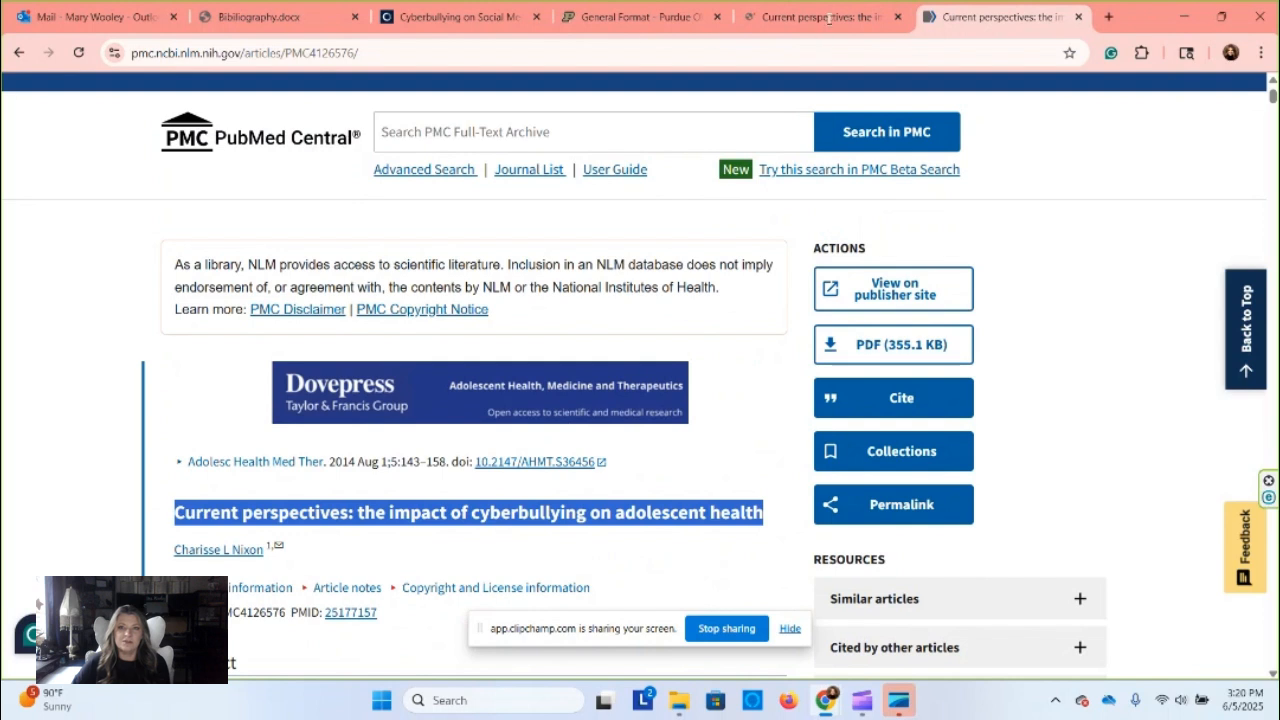
{"action": "key", "text": "ctrl+shift+Tab"}
- Close the Purdue OWL page and let the unresponsive Citation Machine page keep loading
{"action": "left_click", "coordinate": [659, 12]}
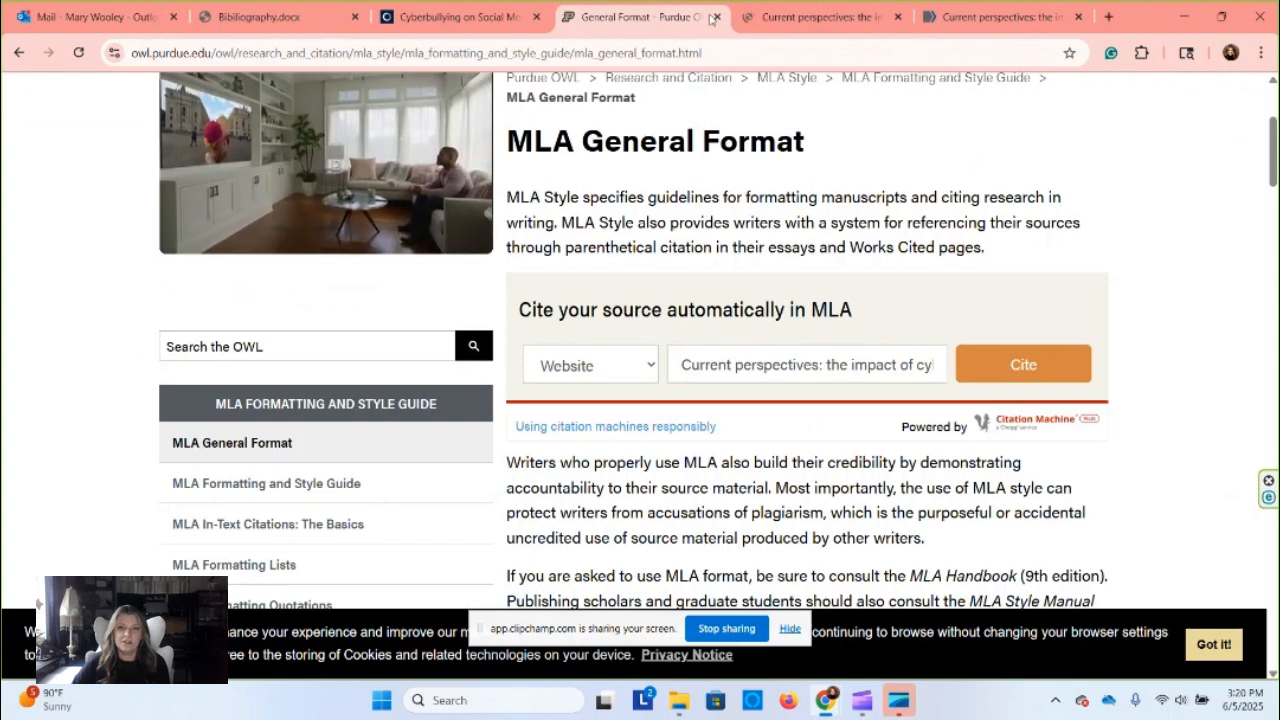
{"action": "left_click", "coordinate": [785, 18]}
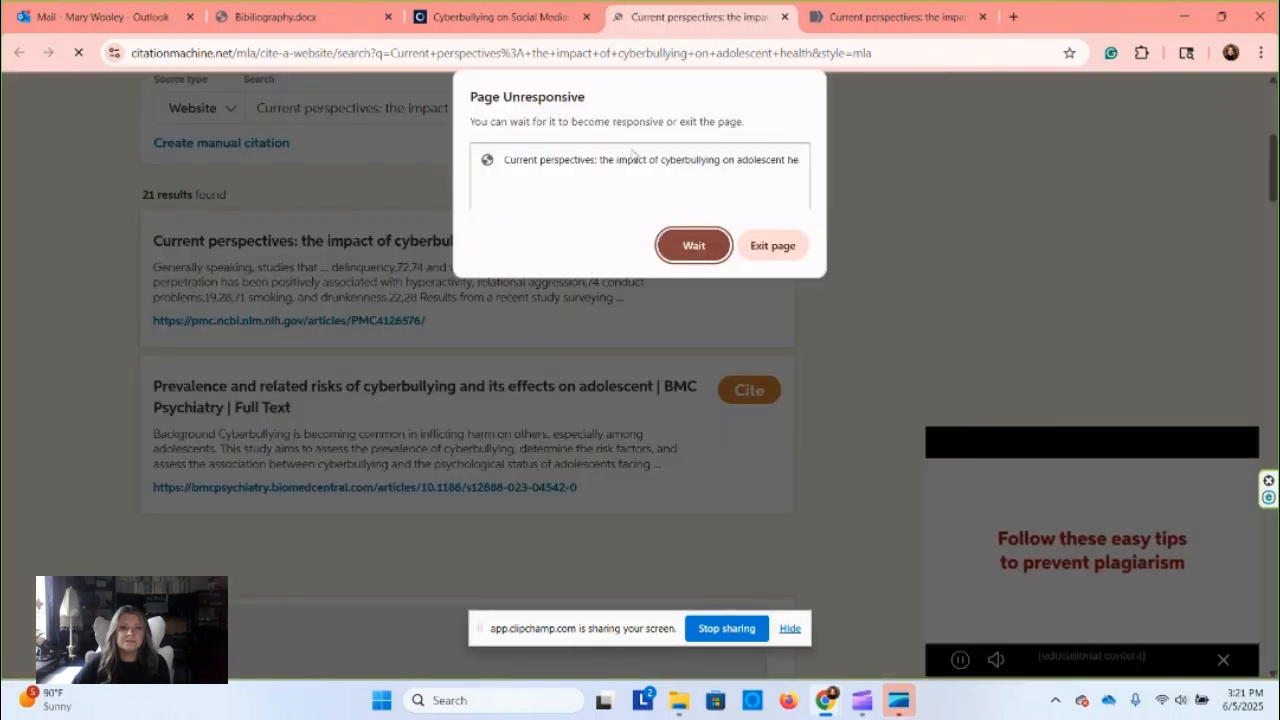
{"action": "left_click", "coordinate": [721, 249]}
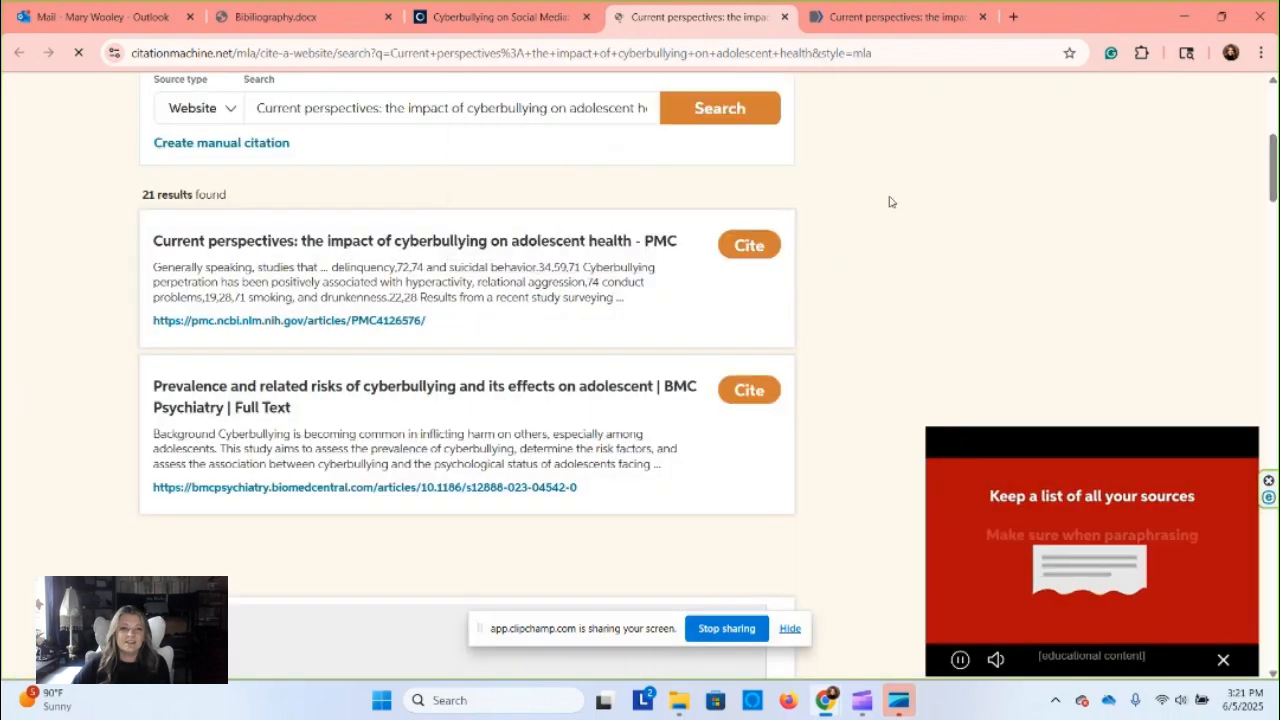
- Look through the Citation Machine results and open the form for creating a manual website citation
{"action": "scroll", "coordinate": [506, 317], "scroll_direction": "down", "scroll_amount": 3}
{"action": "scroll", "coordinate": [506, 317], "scroll_direction": "down", "scroll_amount": 4}
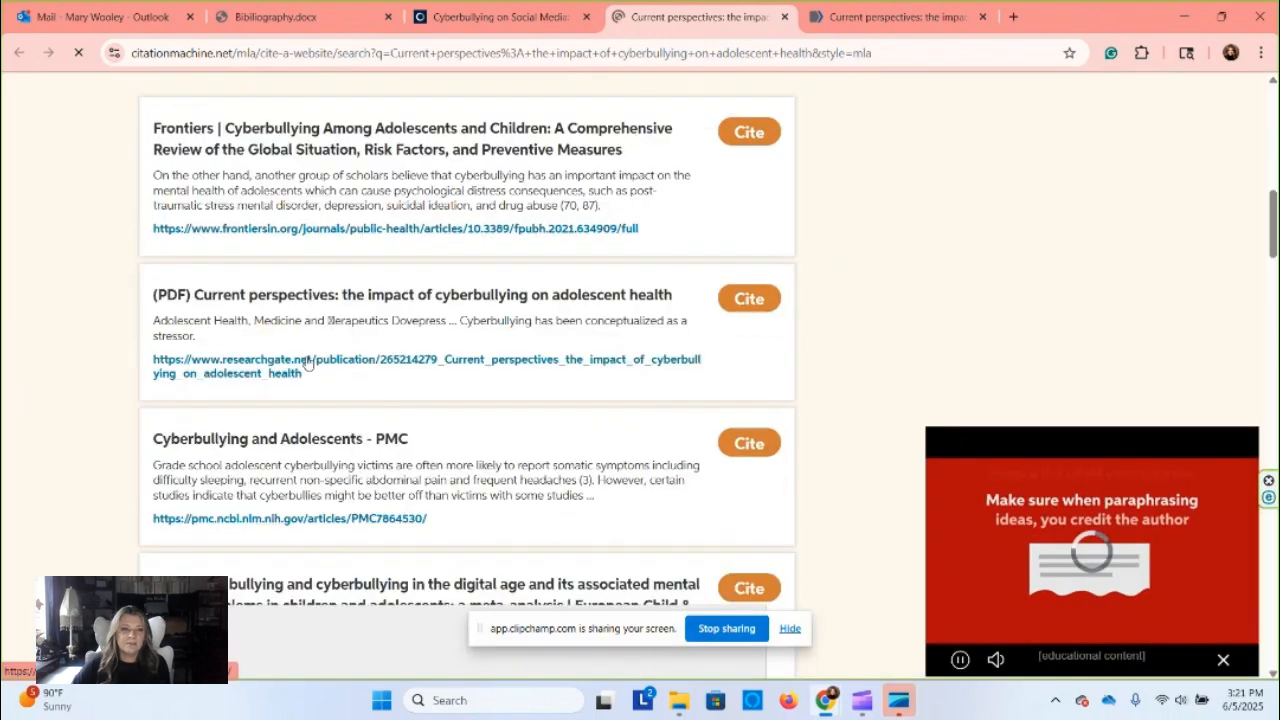
{"action": "scroll", "coordinate": [314, 437], "scroll_direction": "down", "scroll_amount": 3}
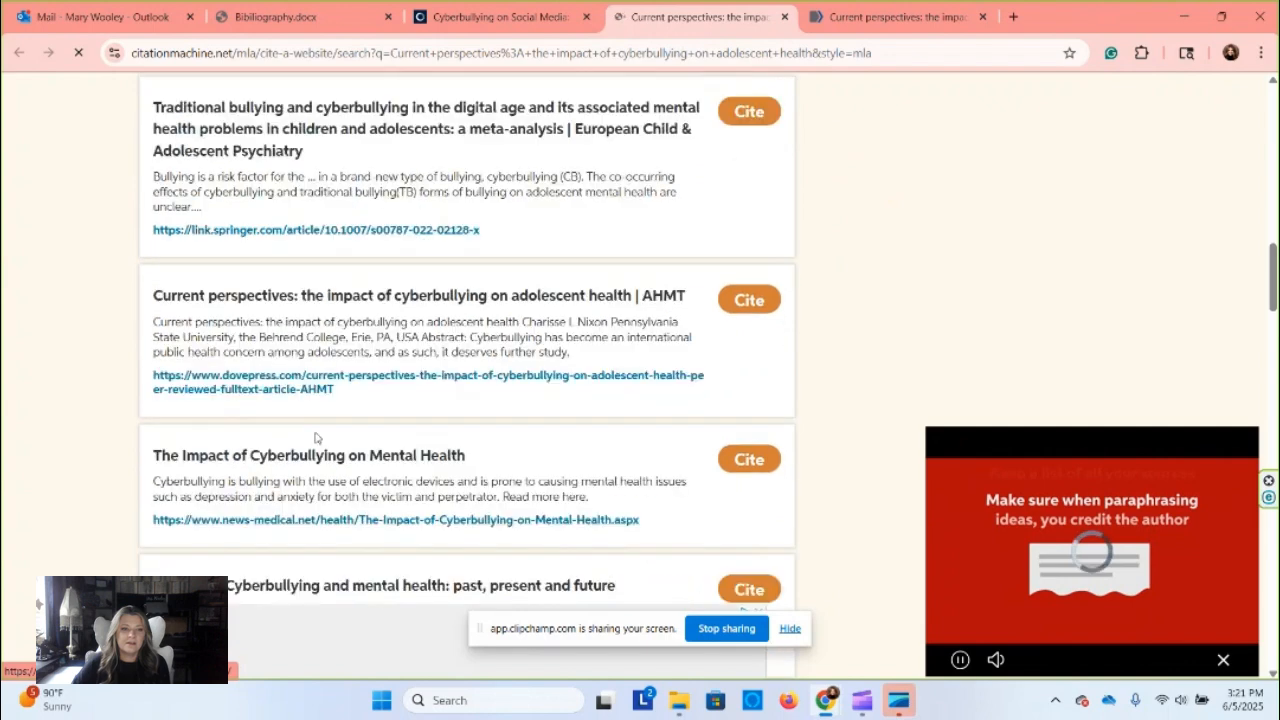
{"action": "scroll", "coordinate": [314, 437], "scroll_direction": "up", "scroll_amount": 10}
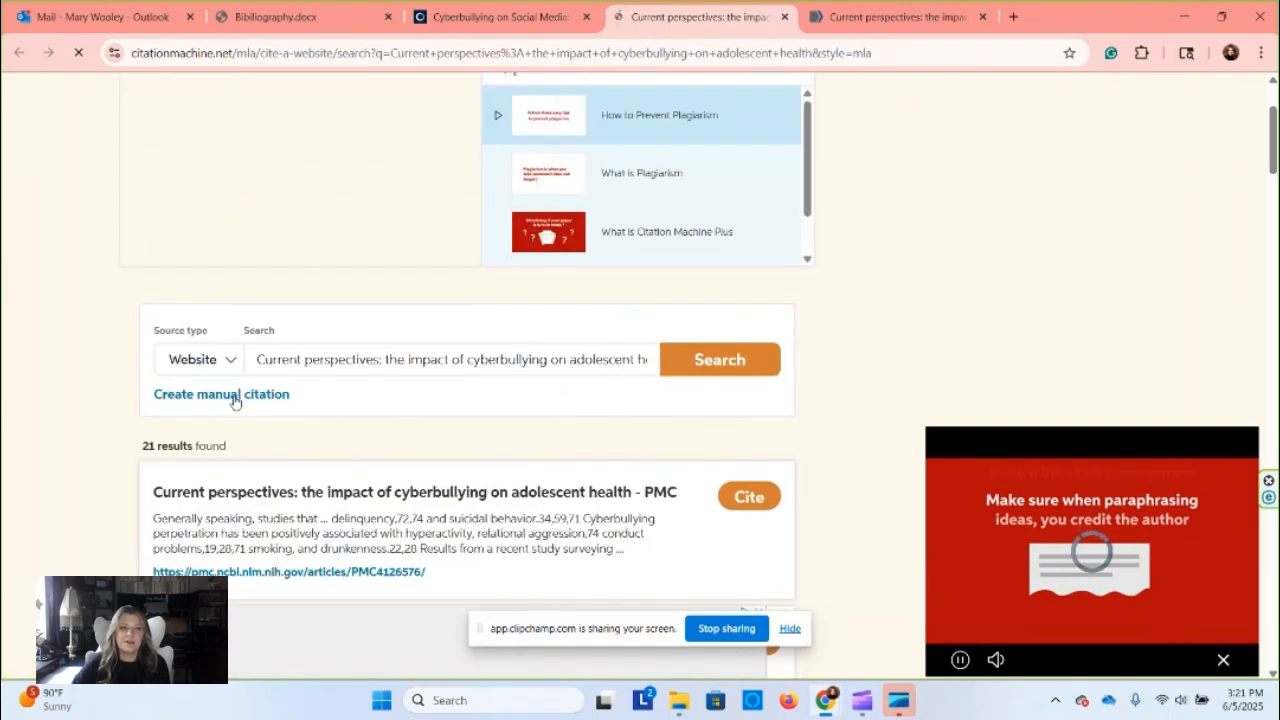
{"action": "scroll", "coordinate": [748, 246], "scroll_direction": "up", "scroll_amount": 2}
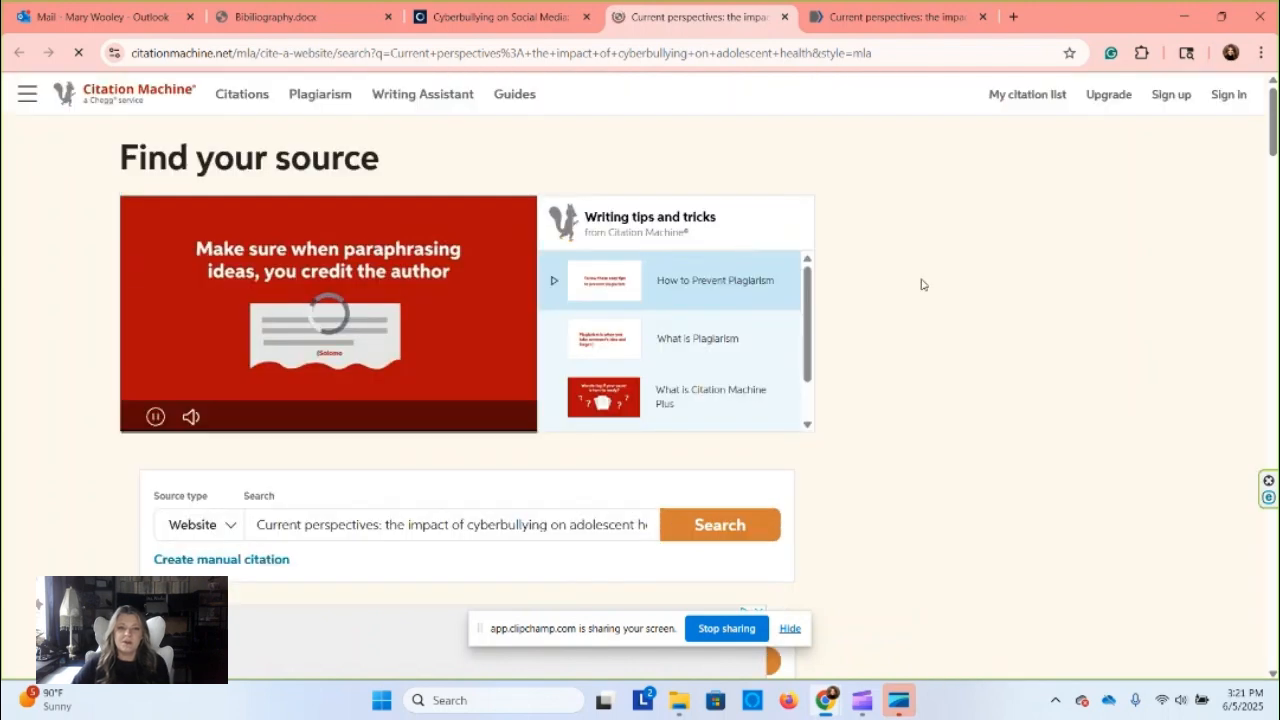
{"action": "scroll", "coordinate": [951, 306], "scroll_direction": "down", "scroll_amount": 2}
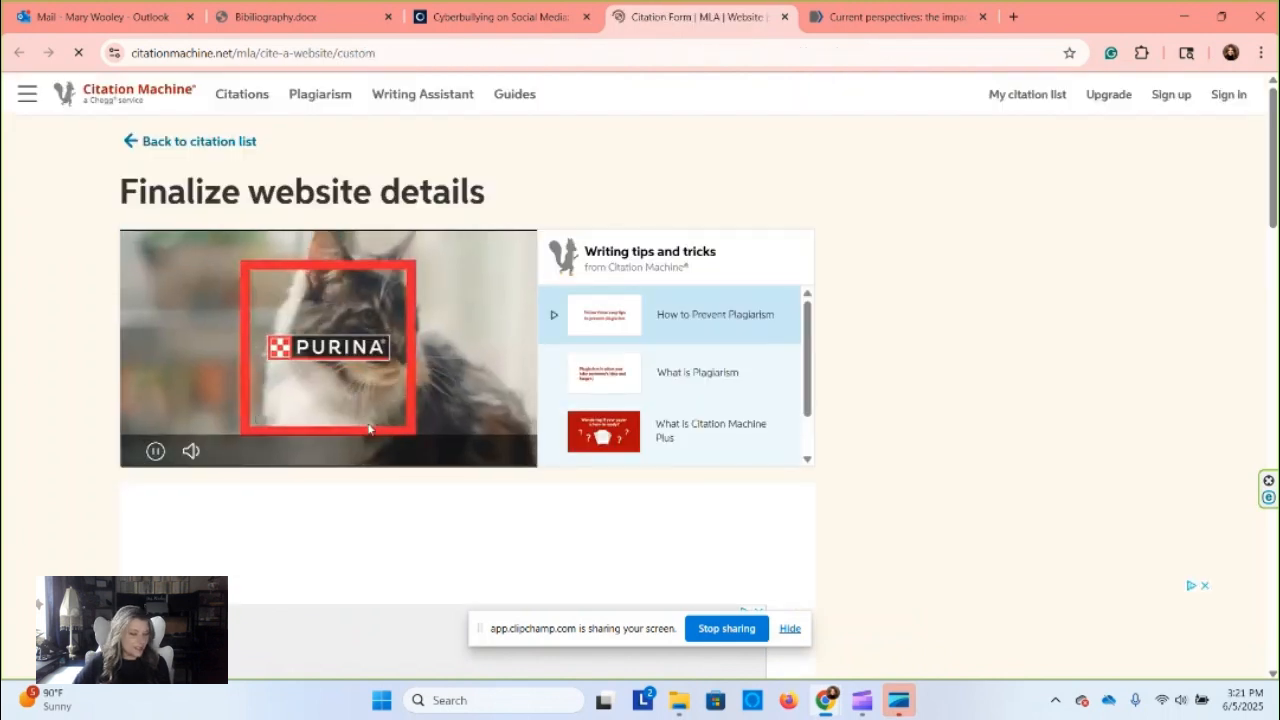
{"action": "scroll", "coordinate": [907, 349], "scroll_direction": "down", "scroll_amount": 5}
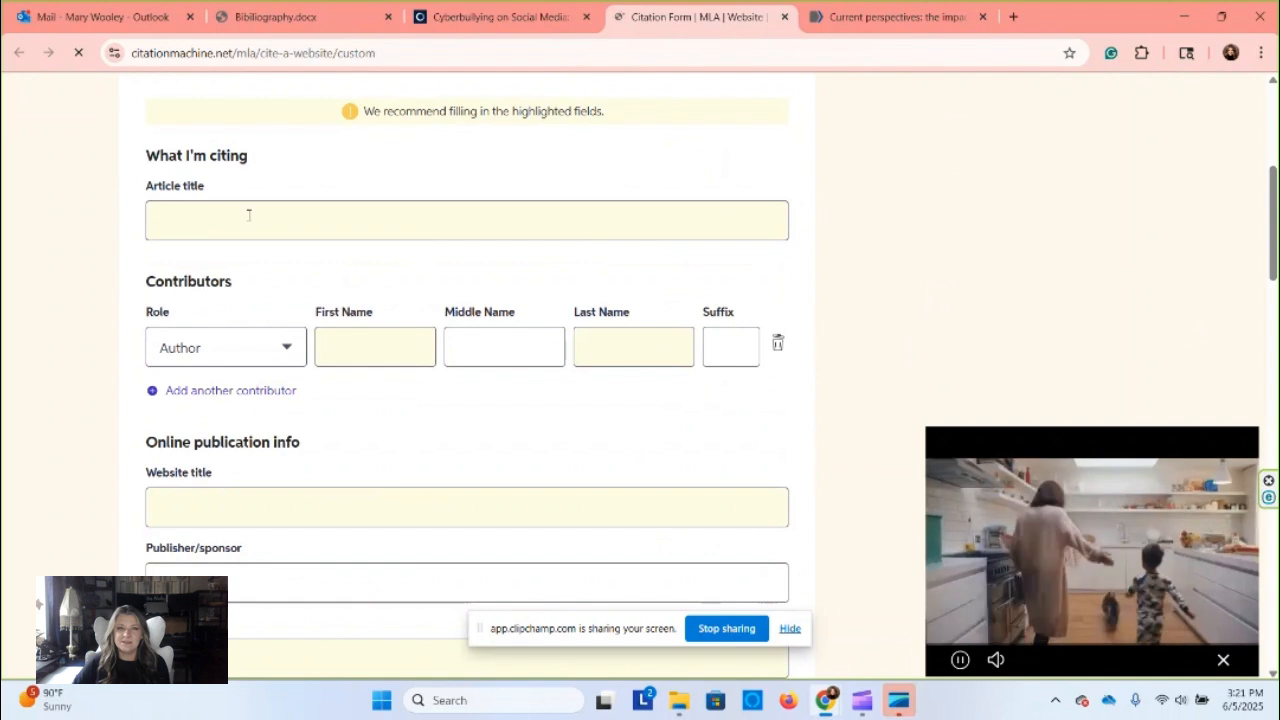
- Fill in the citation form's article title with "Current perspectives: the impact of cyberbullying on adolescent health", copied from the PubMed Central page
{"action": "left_click", "coordinate": [380, 218]}
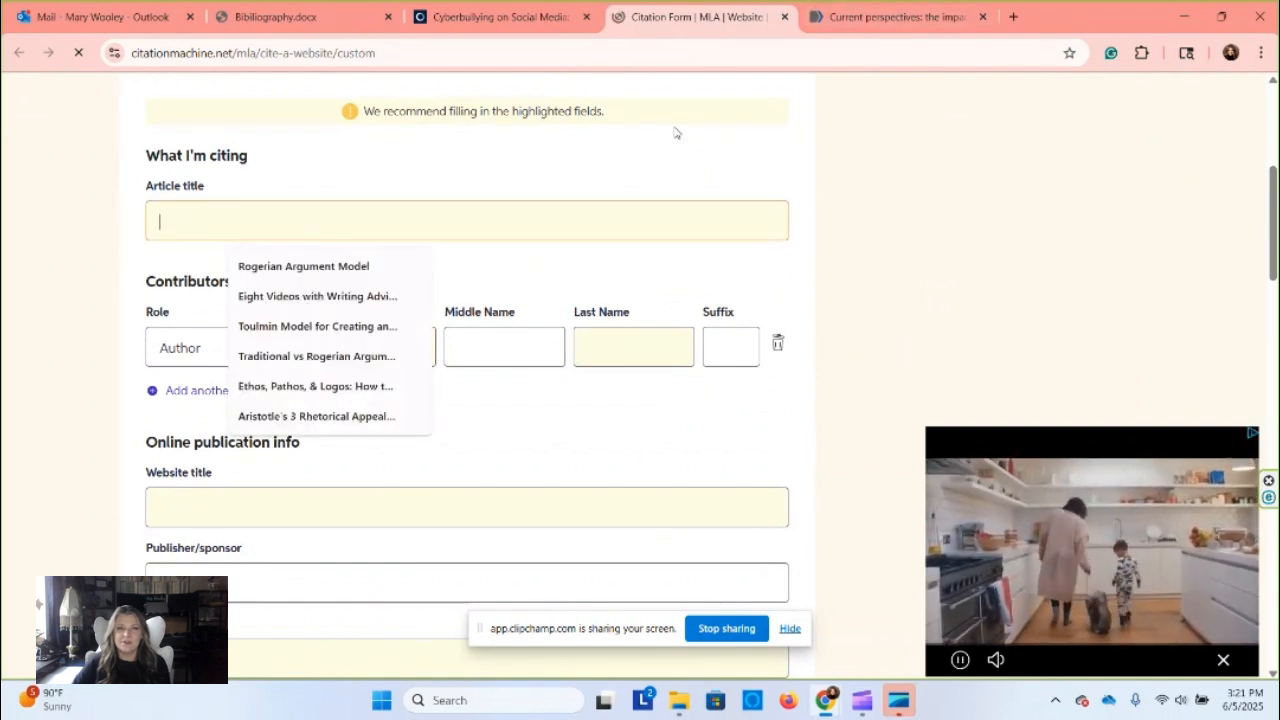
{"action": "left_click", "coordinate": [863, 17]}
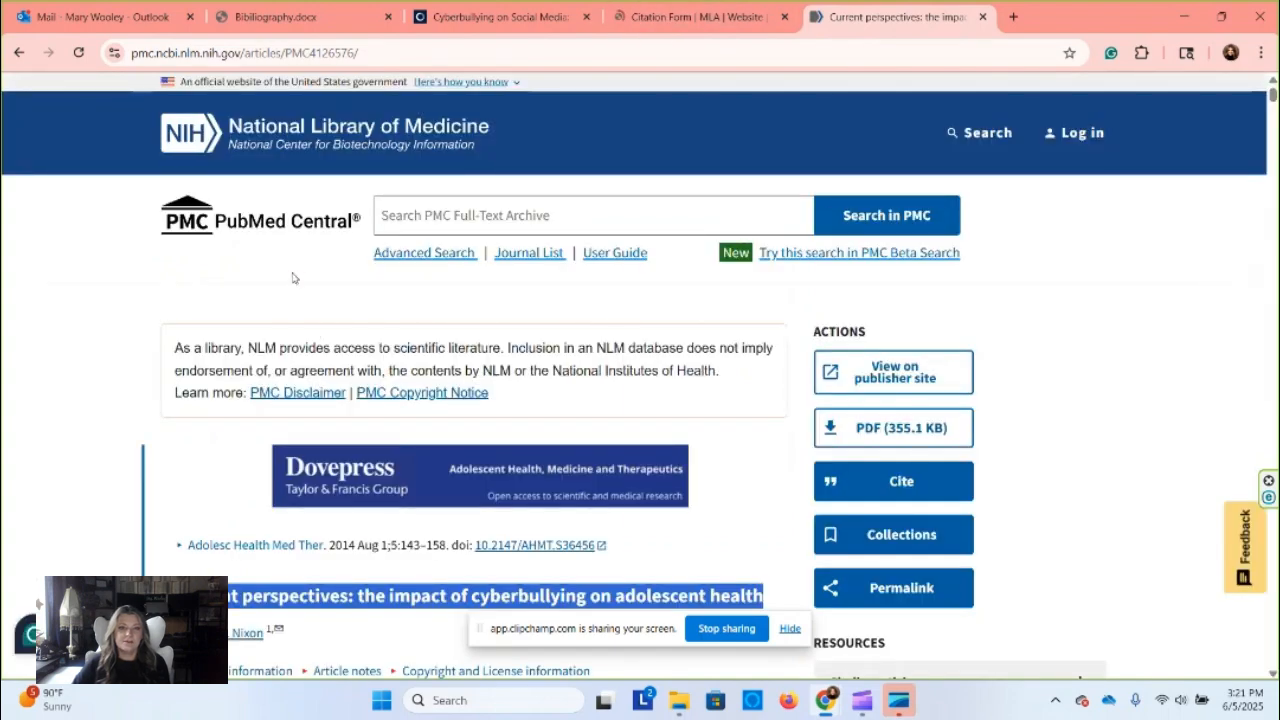
{"action": "scroll", "coordinate": [293, 278], "scroll_direction": "down", "scroll_amount": 3}
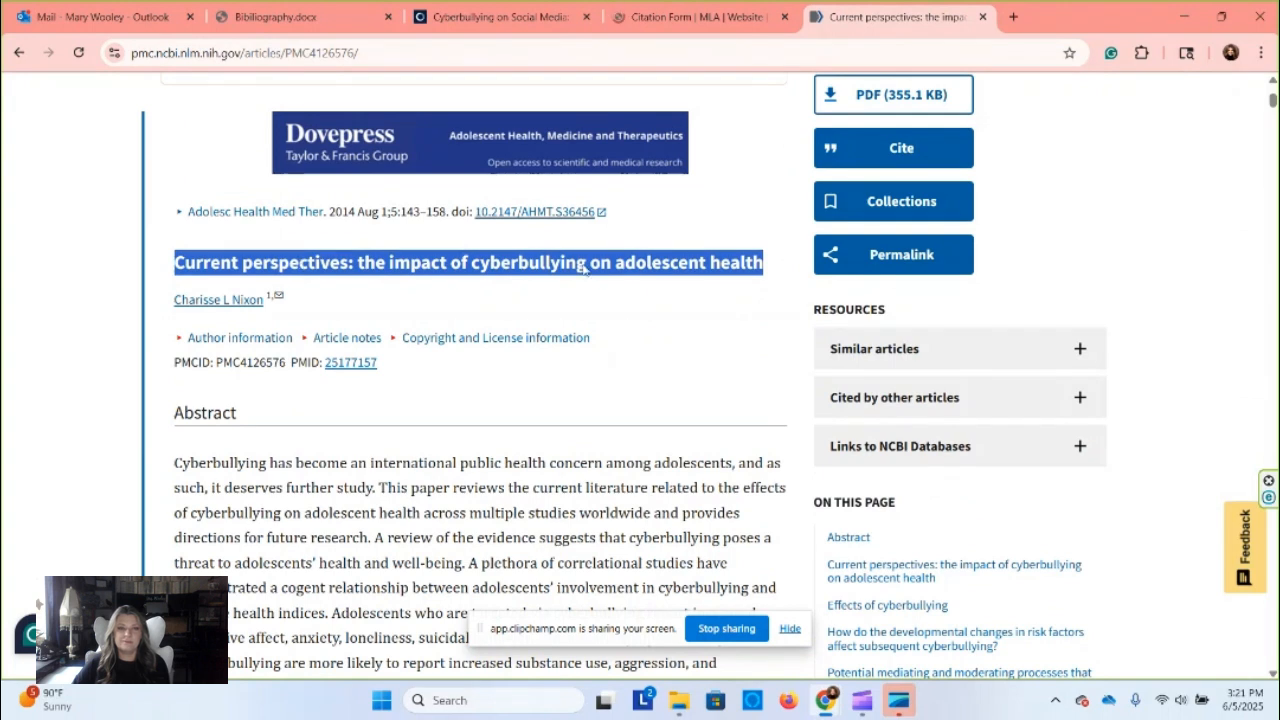
{"action": "left_click", "coordinate": [661, 18]}
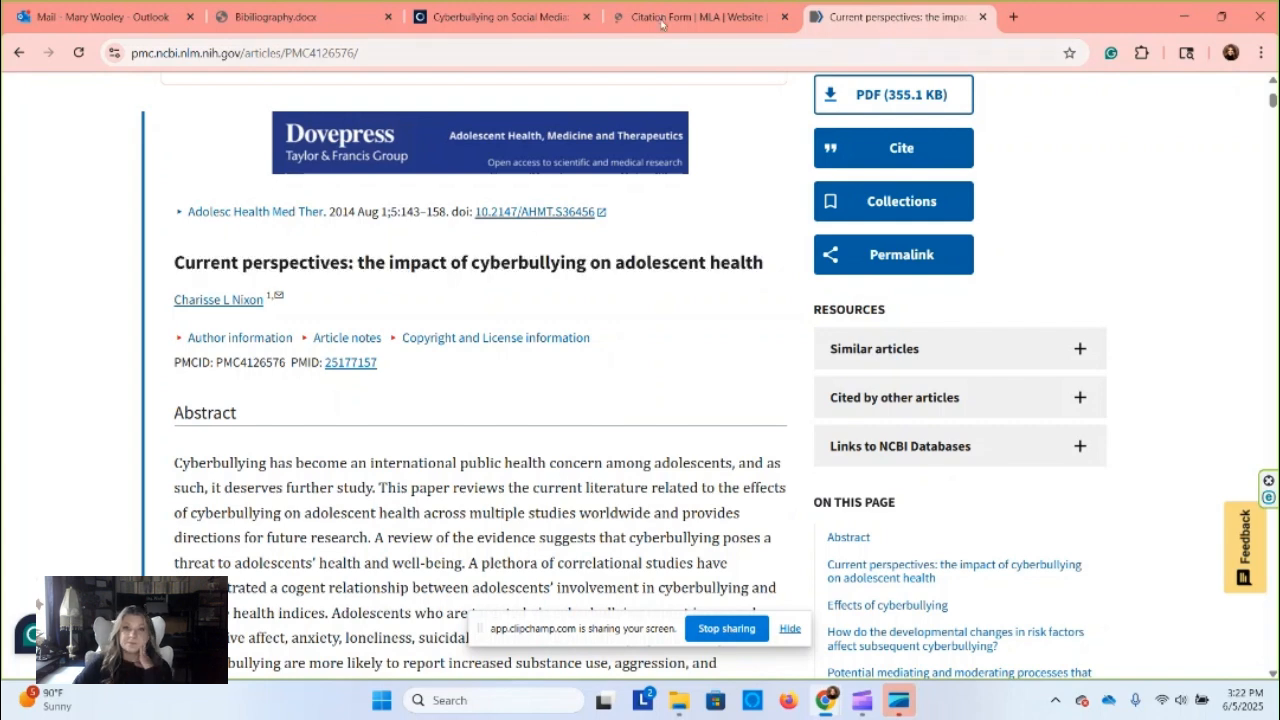
{"action": "left_click", "coordinate": [671, 17]}
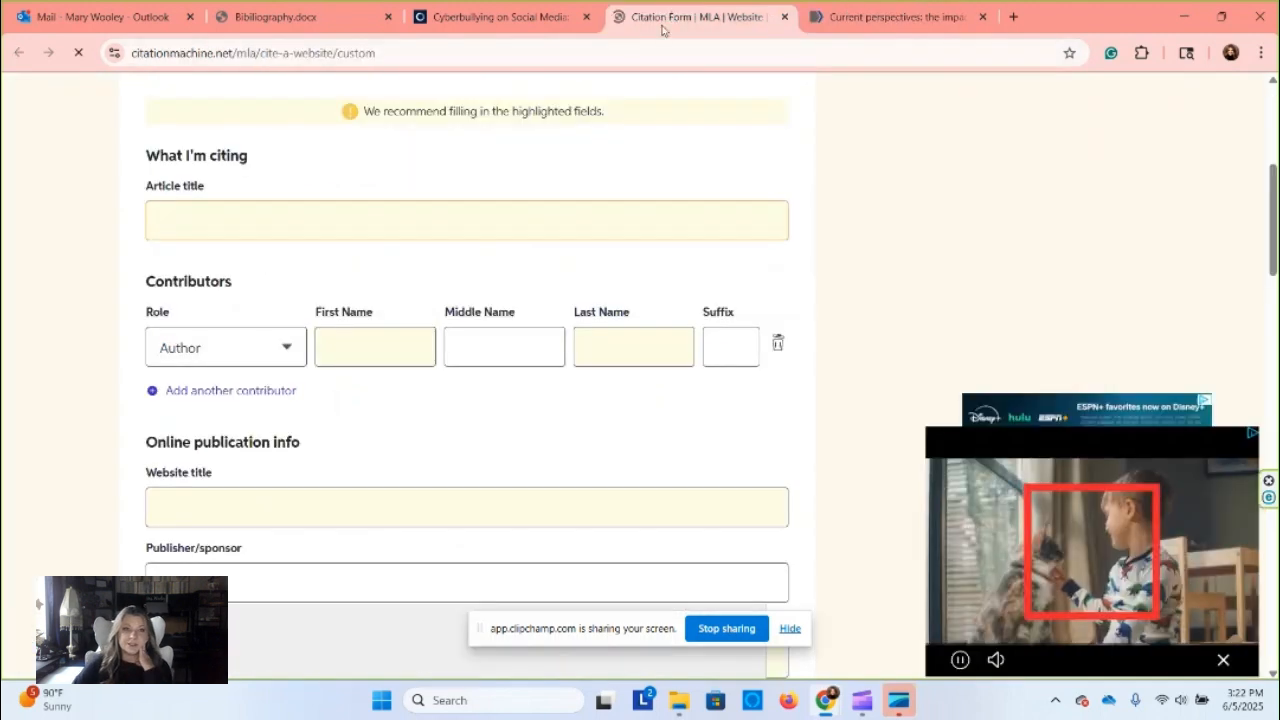
{"action": "right_click", "coordinate": [266, 214]}
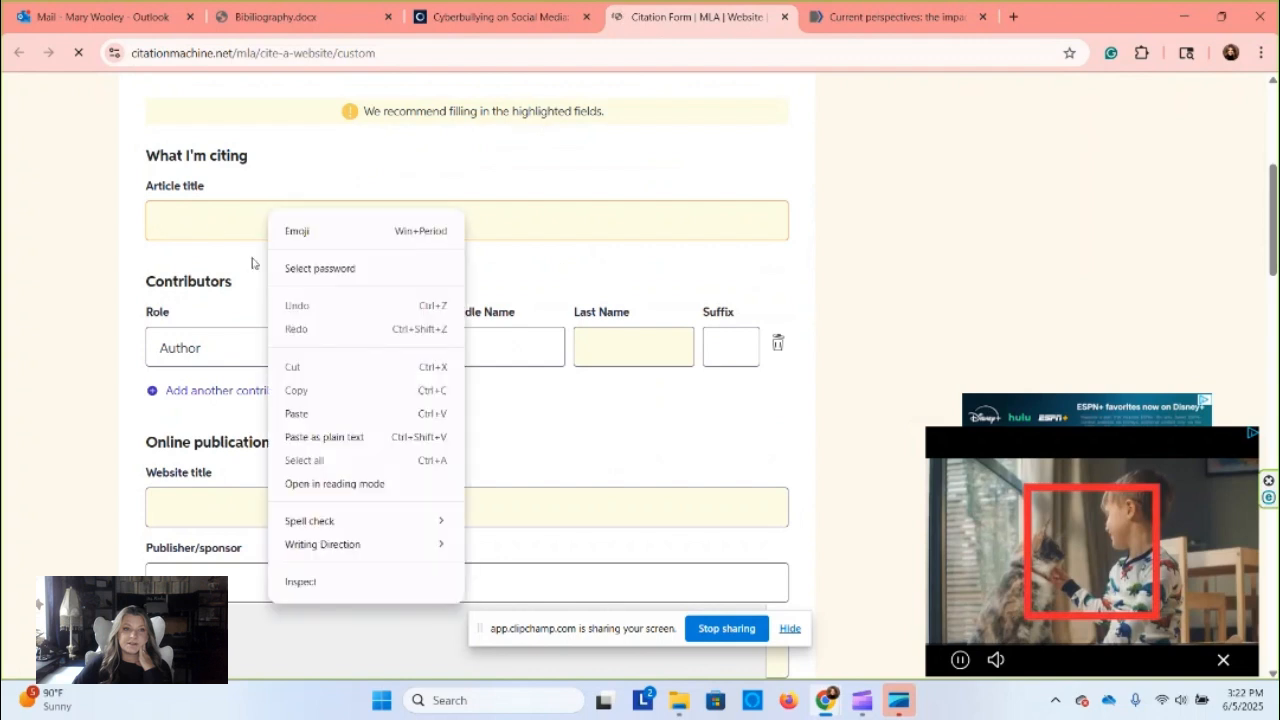
{"action": "left_click", "coordinate": [294, 414]}
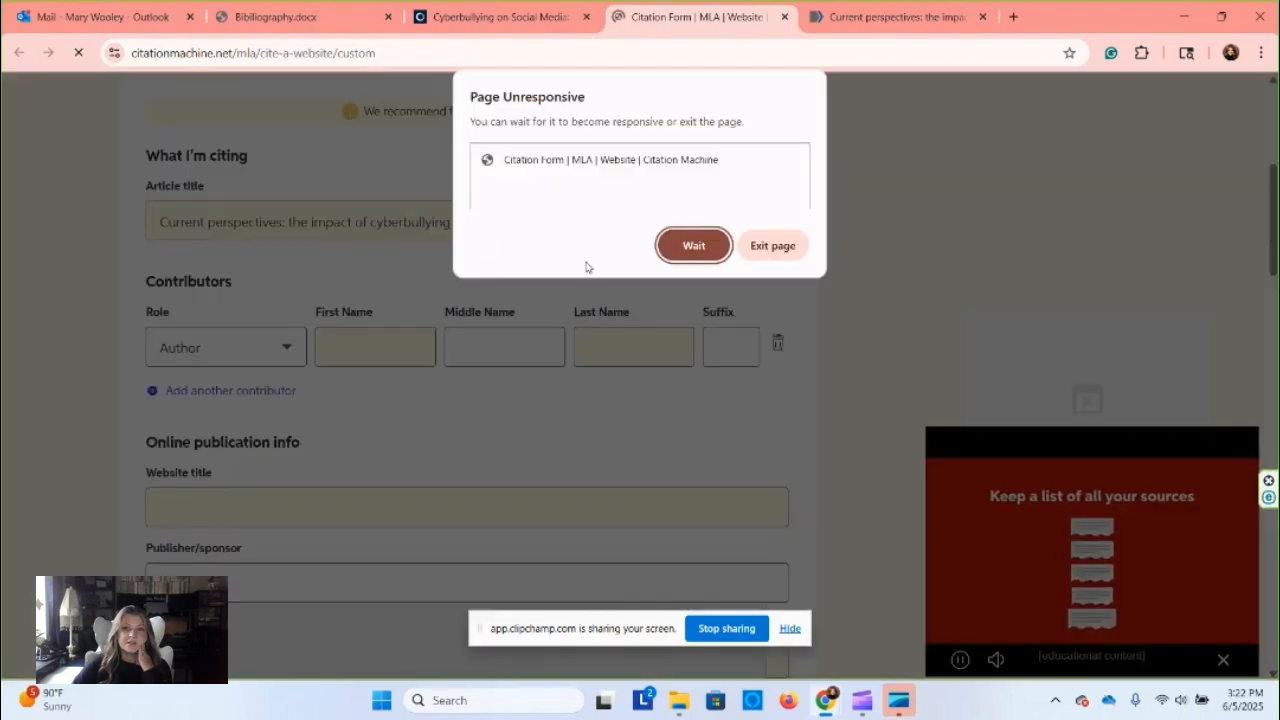
- Keep waiting for the unresponsive form, and capitalize "Health", "Adolescent" and "Cyberbullying" in the article title
{"action": "left_click", "coordinate": [690, 247]}
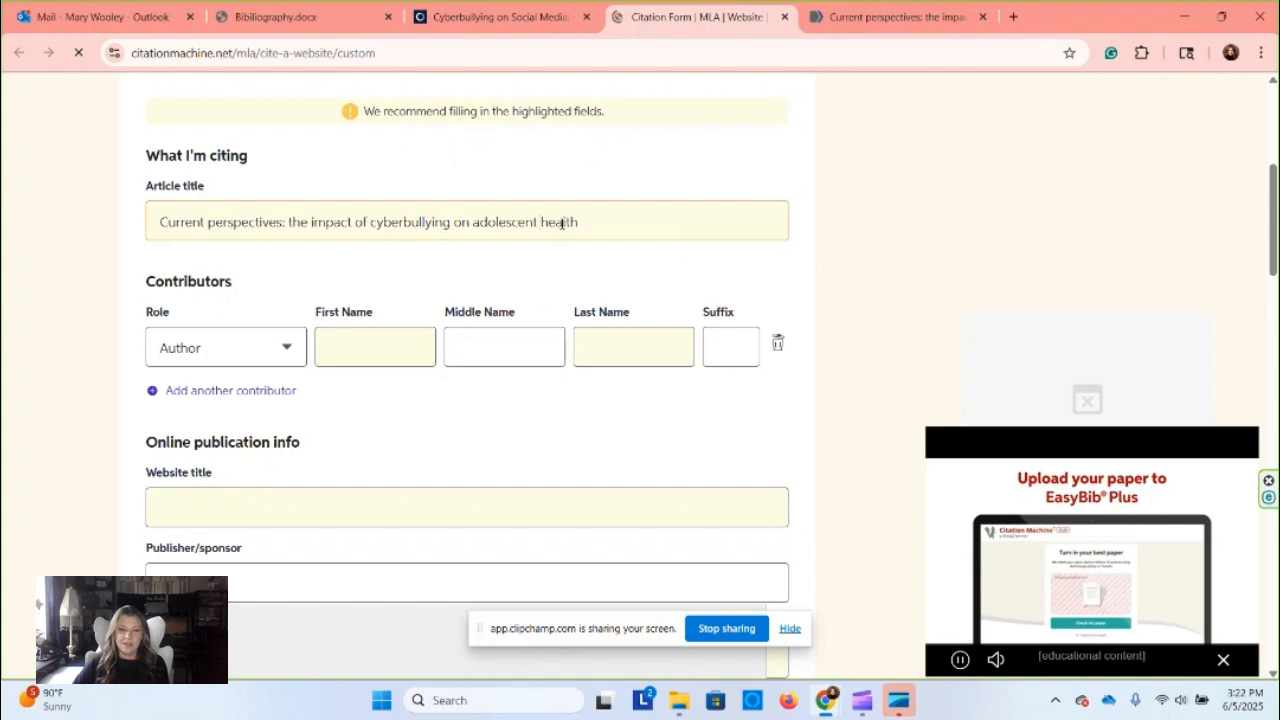
{"action": "left_click", "coordinate": [541, 224]}
{"action": "type", "text": "H"}
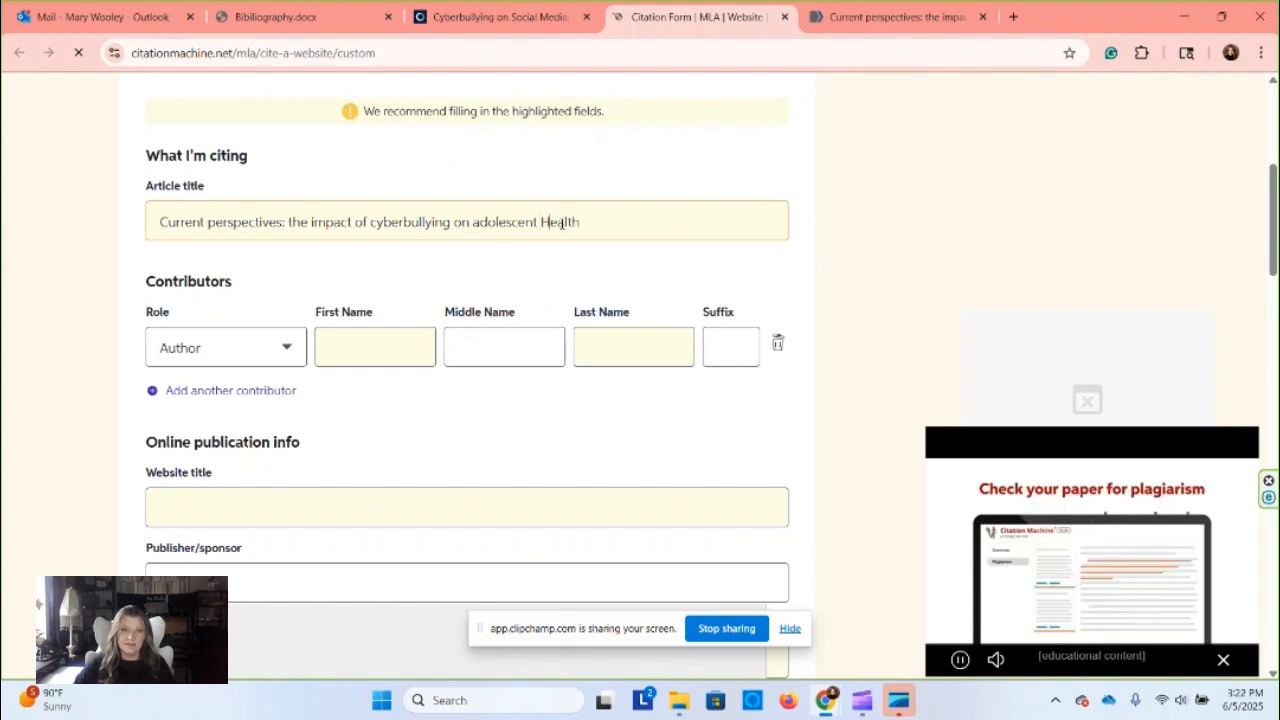
{"action": "left_click", "coordinate": [475, 222]}
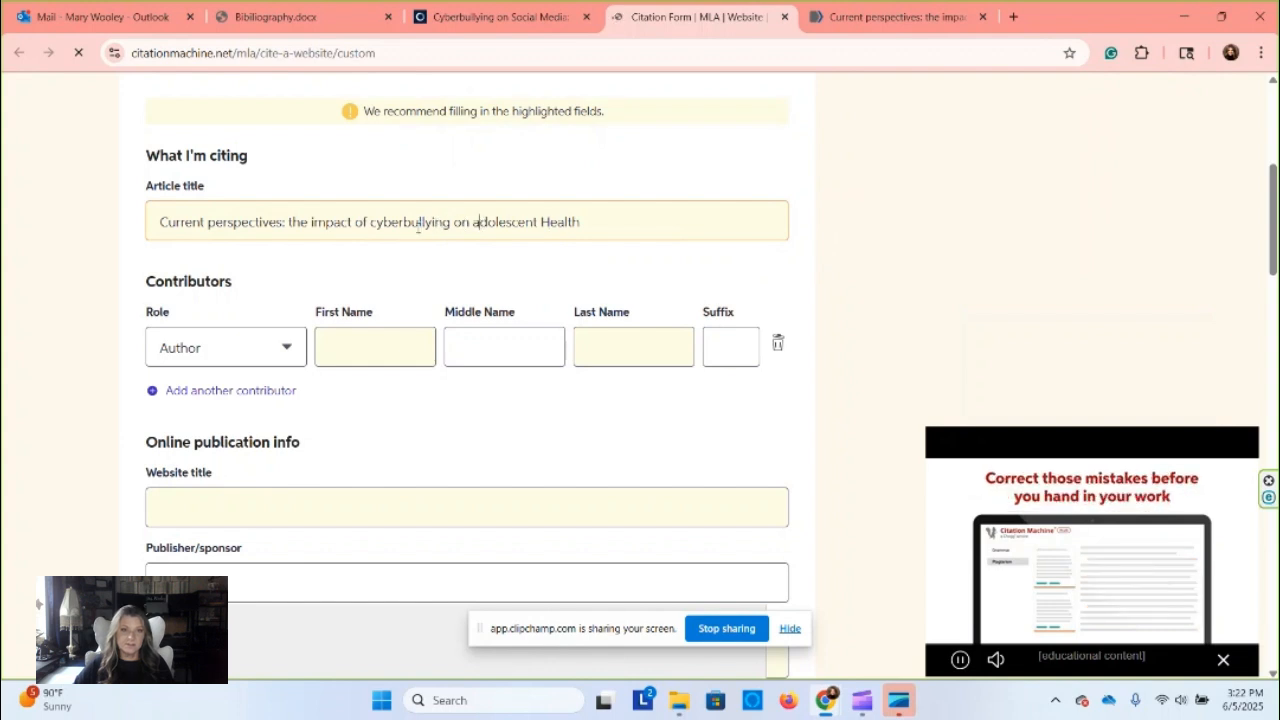
{"action": "key", "text": "BackSpace"}
{"action": "type", "text": "A"}
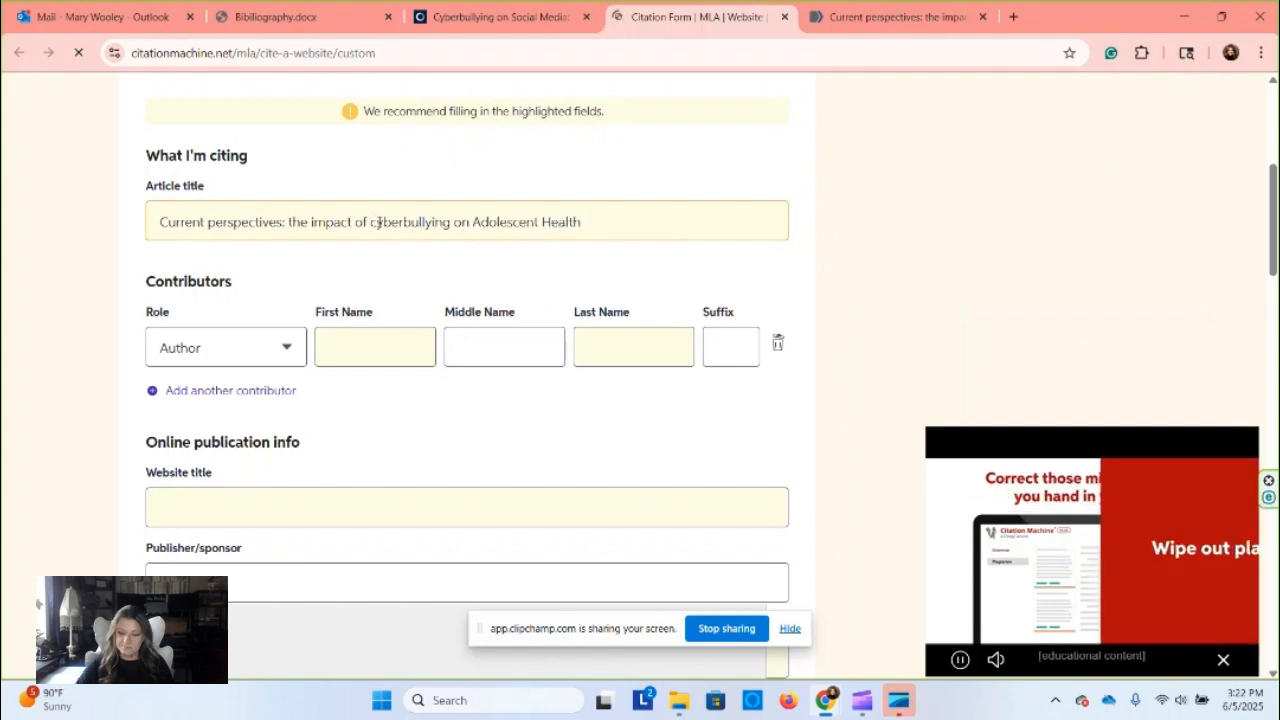
{"action": "left_click", "coordinate": [378, 222]}
{"action": "key", "text": "BackSpace"}
{"action": "type", "text": "C"}
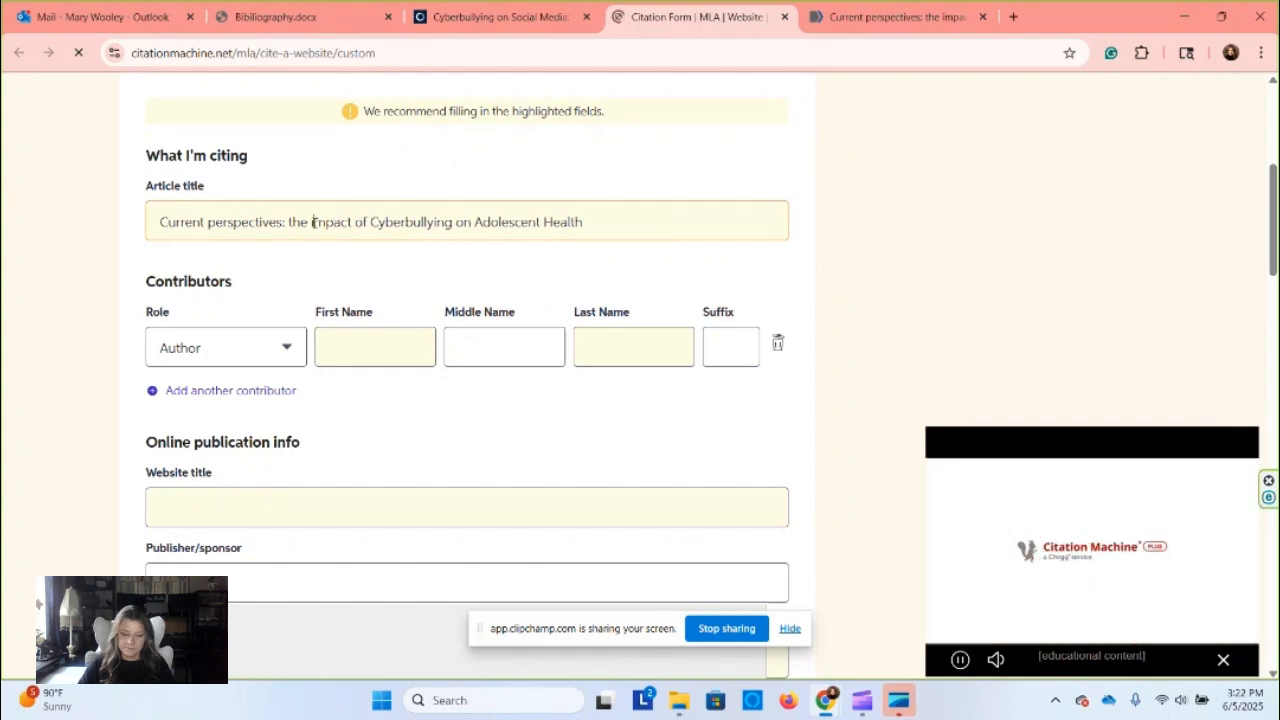
- Capitalize "Impact", "The" and "Perspectives" in the article title
{"action": "left_click", "coordinate": [314, 222]}
{"action": "key", "text": "BackSpace"}
{"action": "type", "text": "I"}
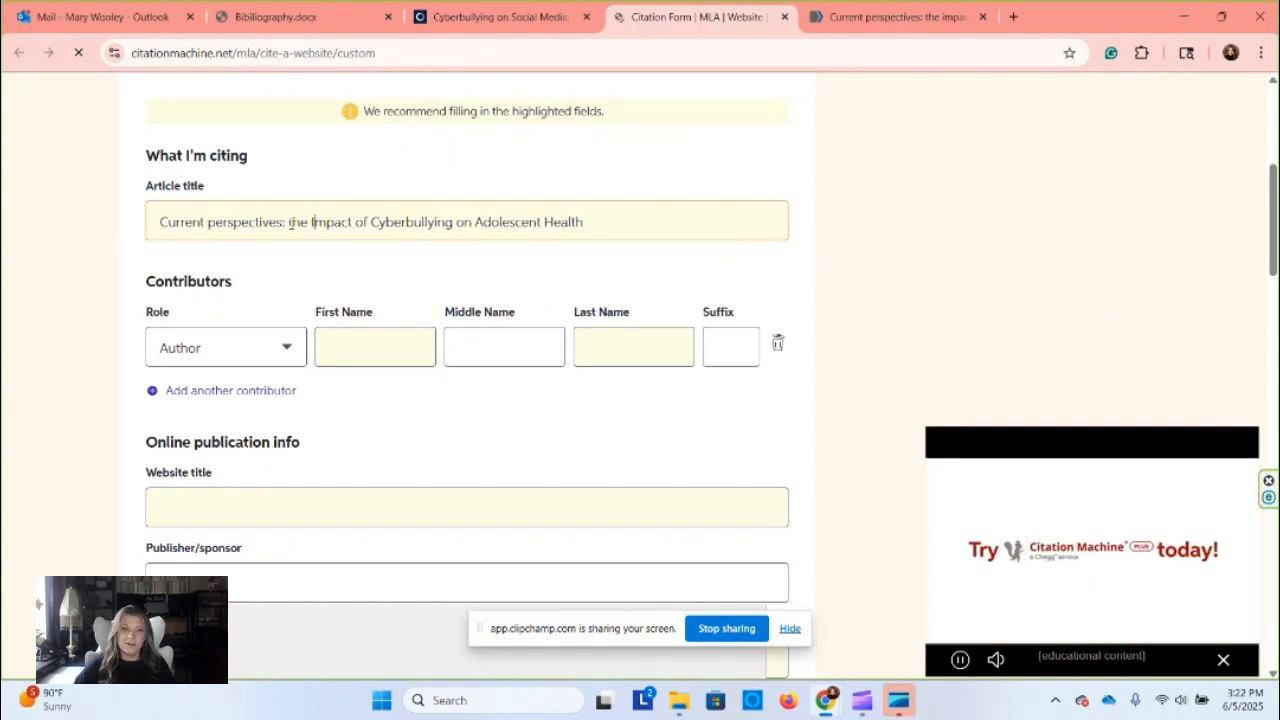
{"action": "left_click", "coordinate": [289, 222]}
{"action": "key", "text": "Delete"}
{"action": "type", "text": "T"}
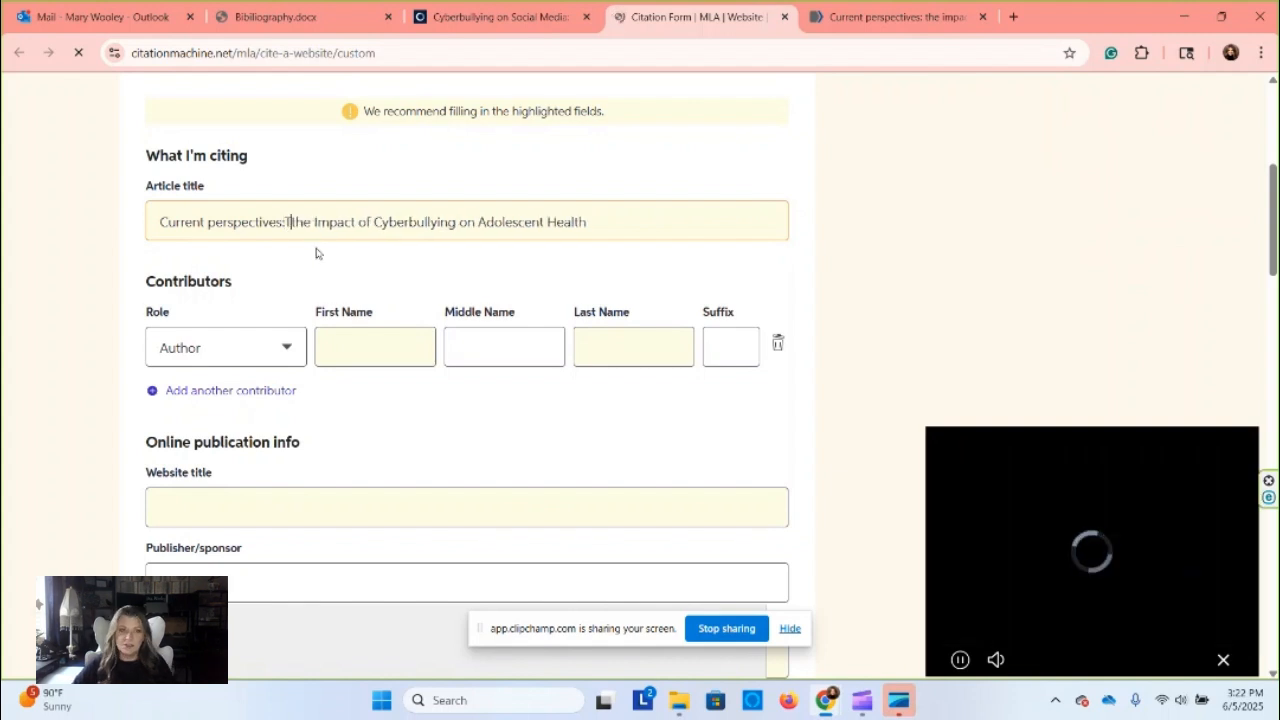
{"action": "key", "text": "BackSpace"}
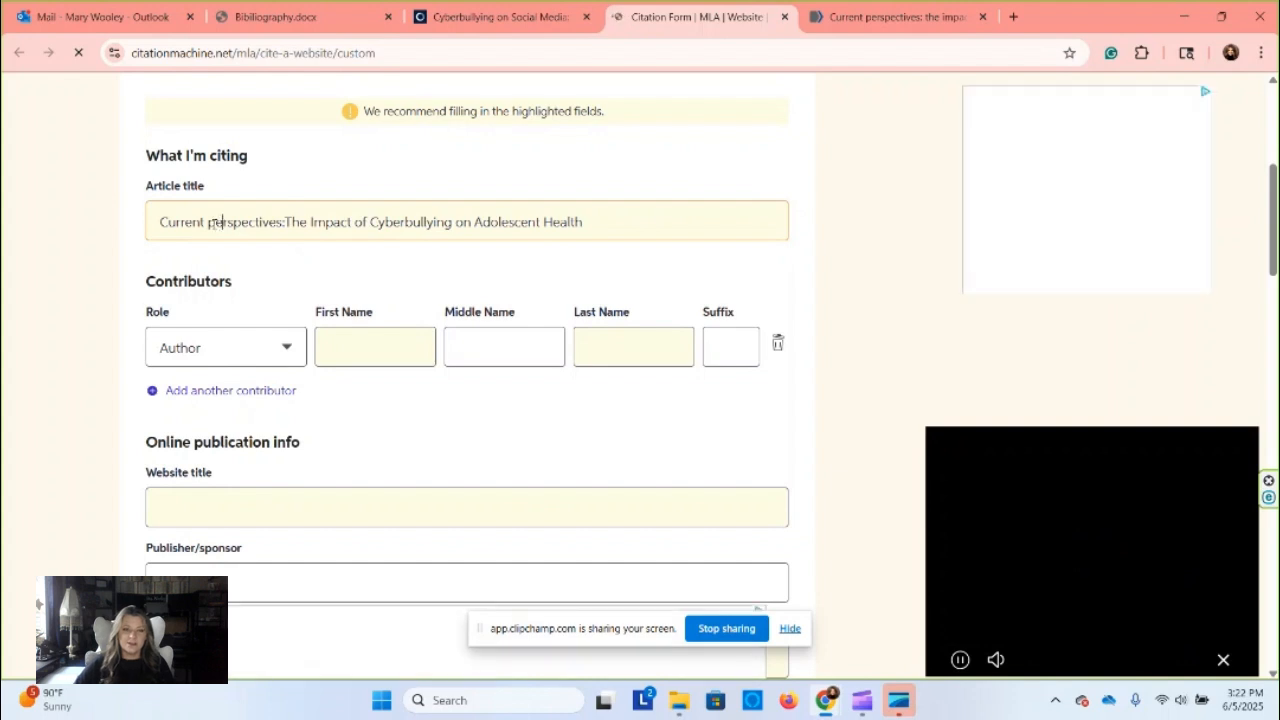
{"action": "left_click", "coordinate": [214, 223]}
{"action": "key", "text": "BackSpace"}
{"action": "type", "text": "P"}
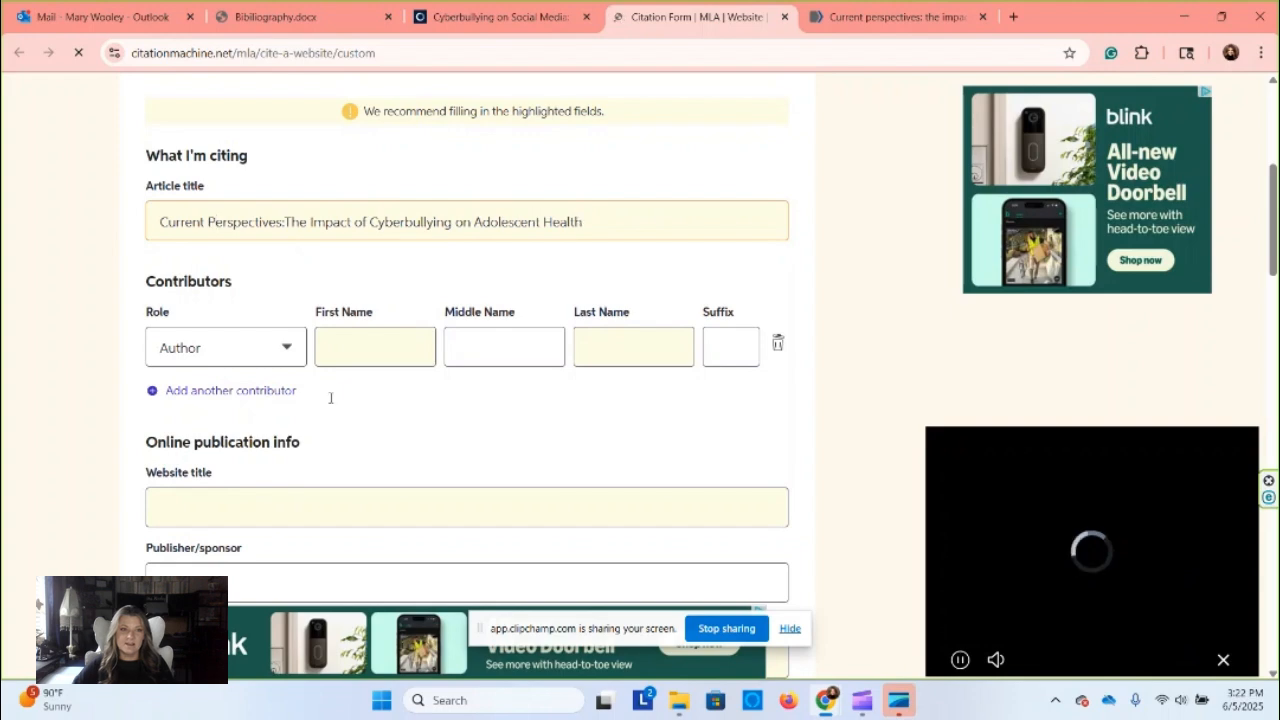
- Look up the author on the PubMed Central page and enter the first name, middle initial and last name for the Author contributor
{"action": "left_click", "coordinate": [872, 18]}
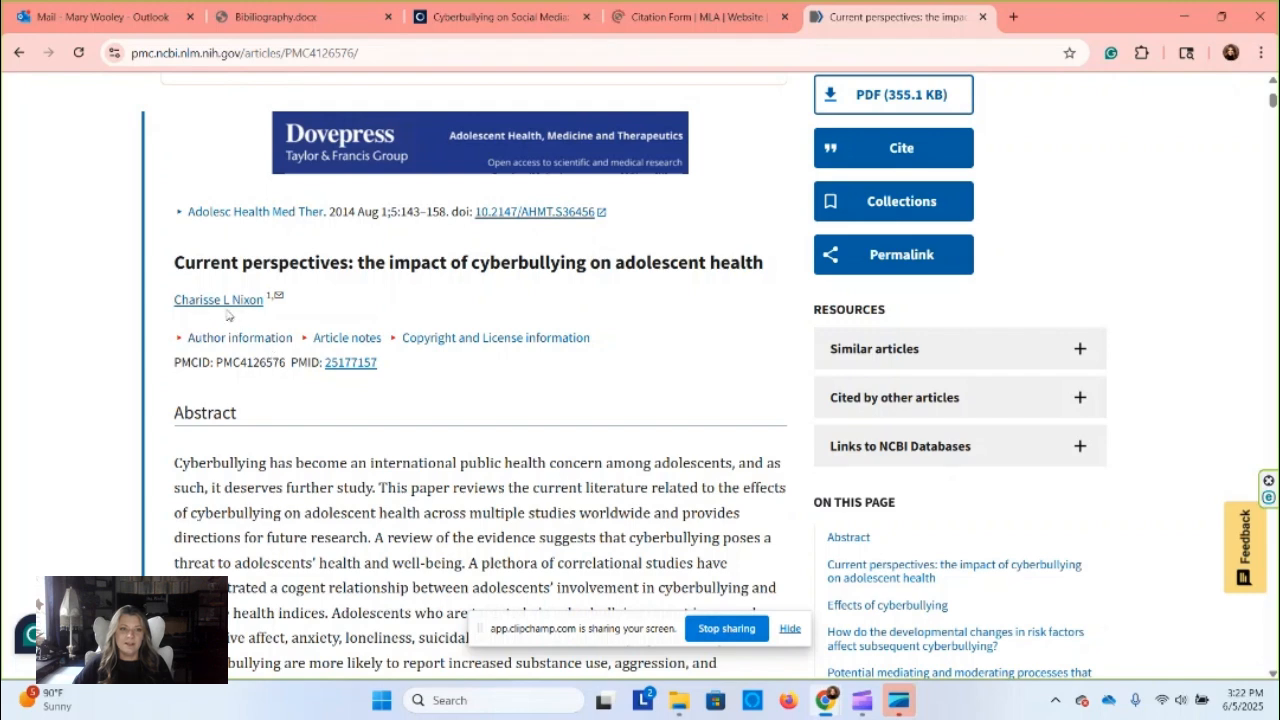
{"action": "left_click", "coordinate": [663, 13]}
{"action": "left_click", "coordinate": [376, 349]}
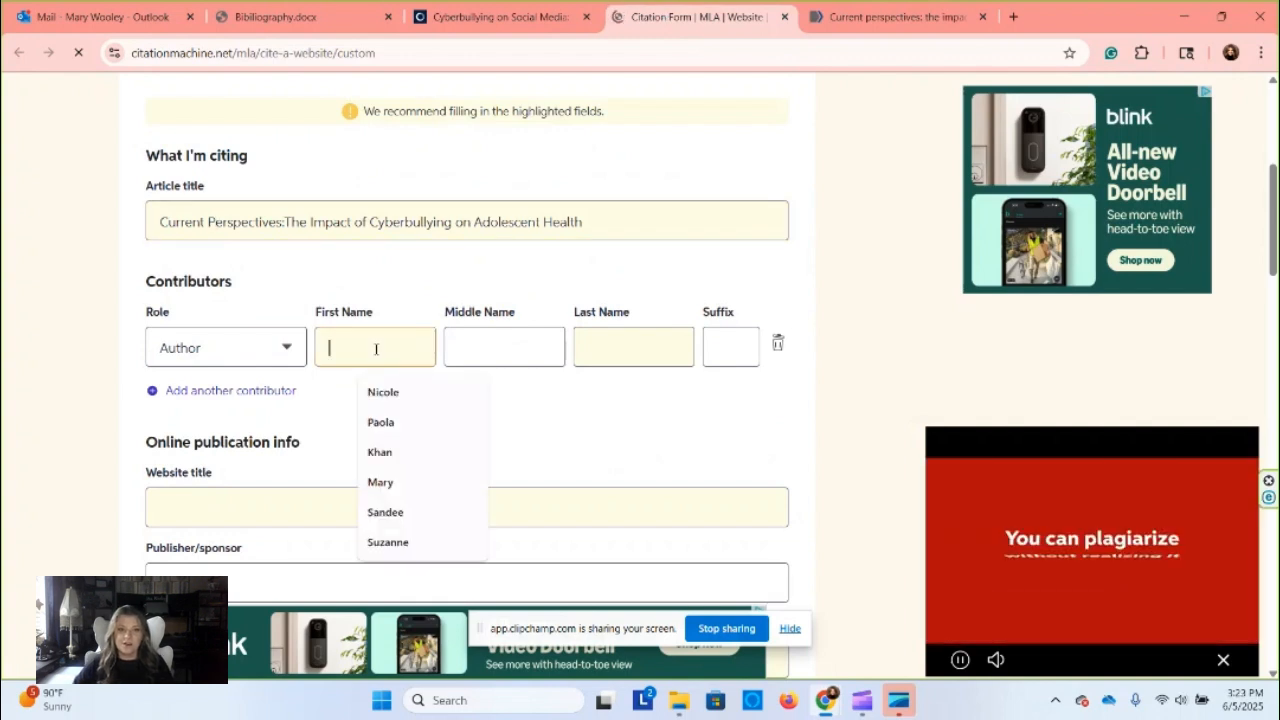
{"action": "type", "text": "Charrise"}
{"action": "left_click", "coordinate": [501, 349]}
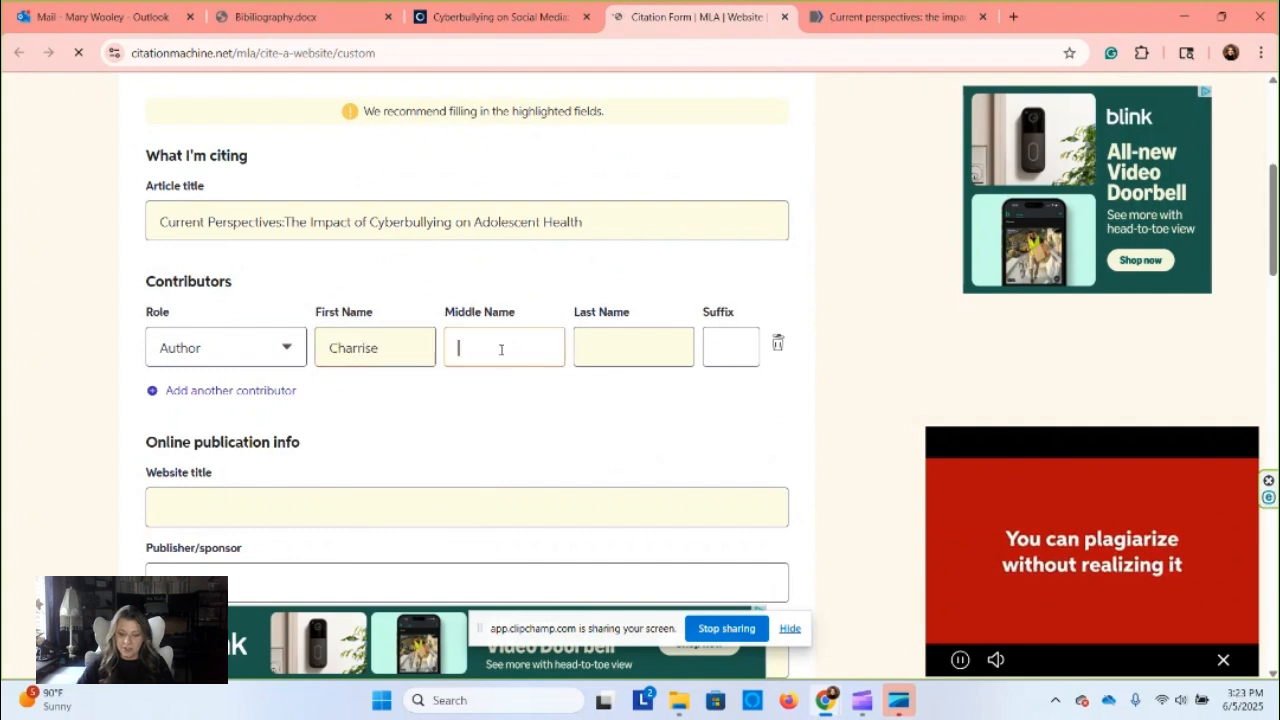
{"action": "type", "text": "L"}
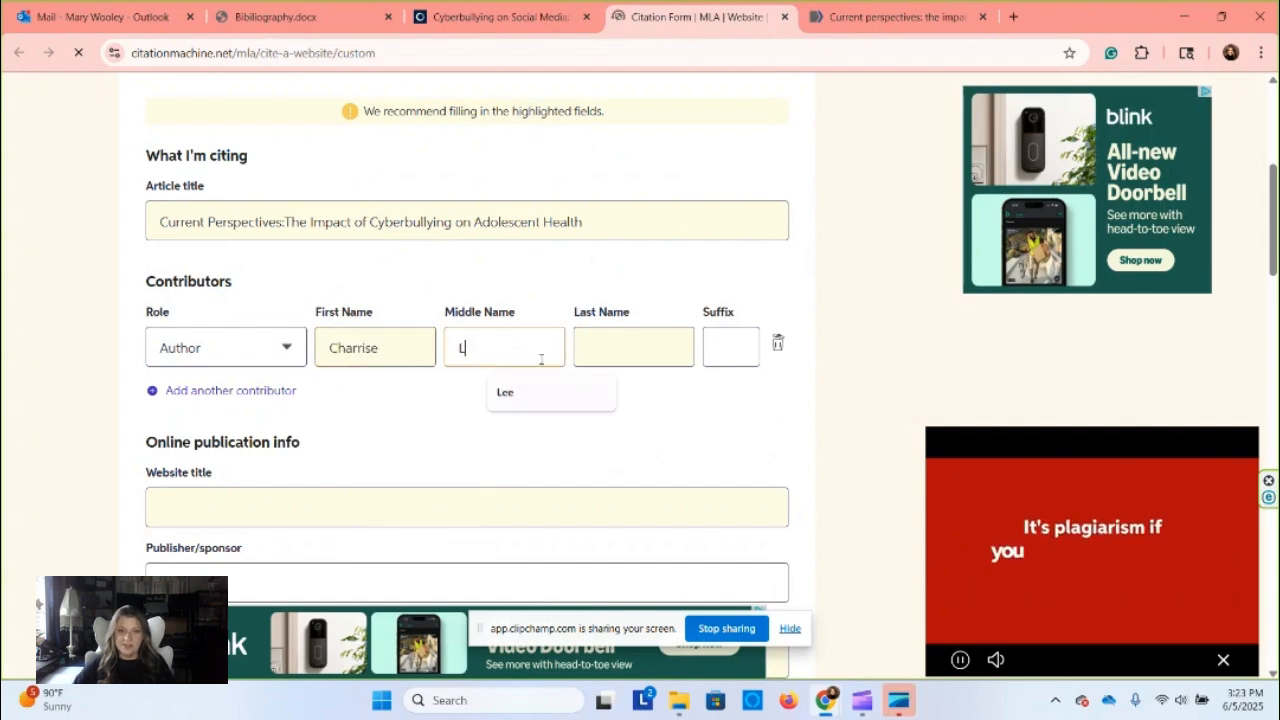
{"action": "left_click", "coordinate": [609, 348]}
{"action": "type", "text": "Newsome"}
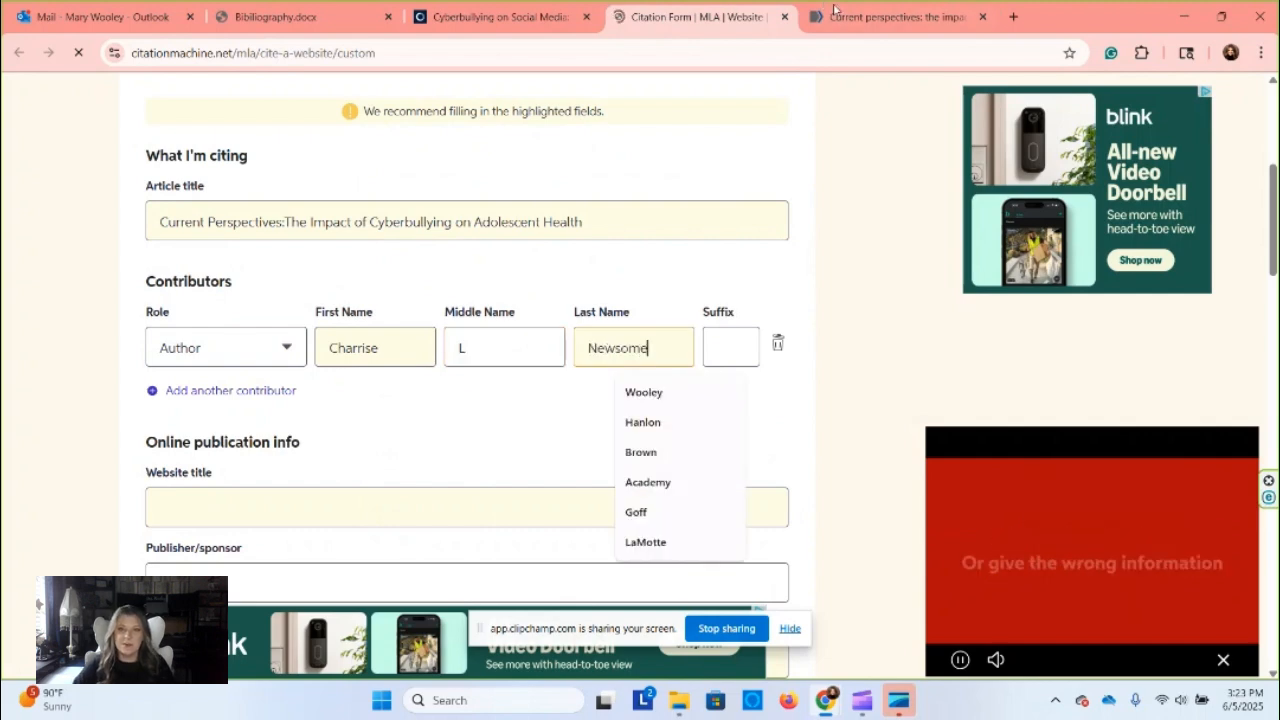
- Recheck the author on the PubMed Central page and replace the contributor's last name with the correct one
{"action": "left_click", "coordinate": [856, 17]}
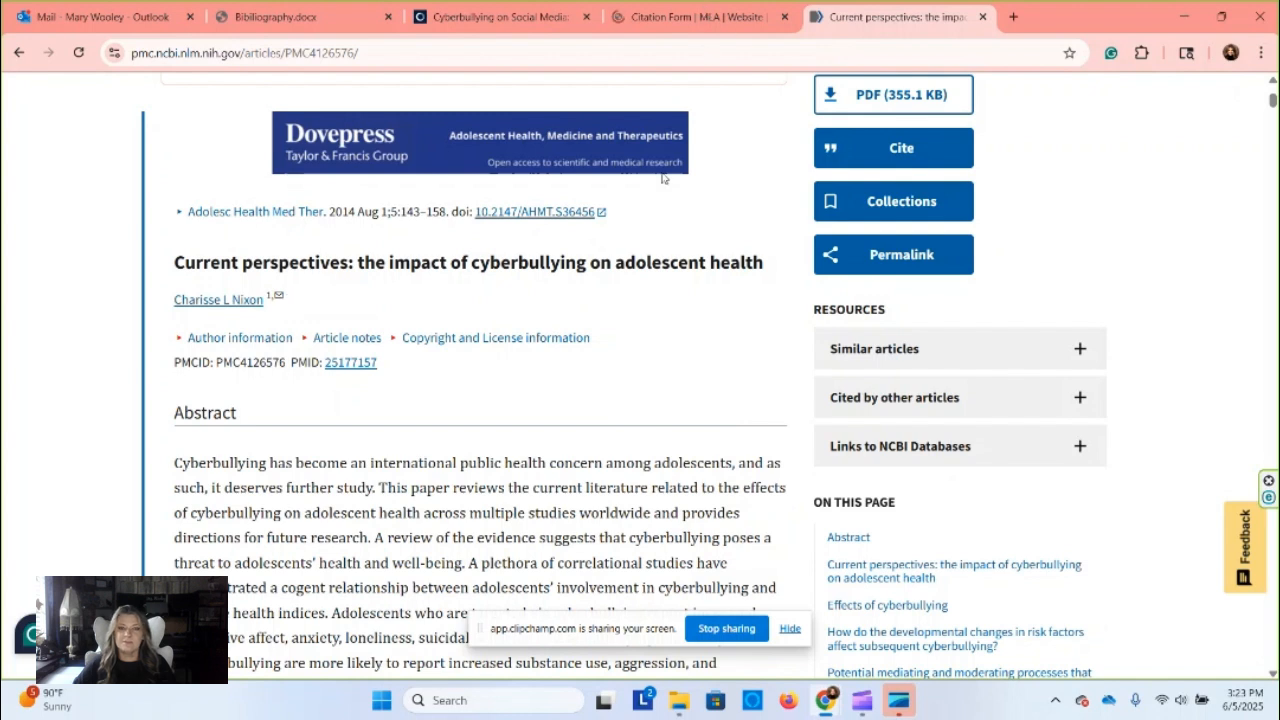
{"action": "left_click", "coordinate": [724, 22]}
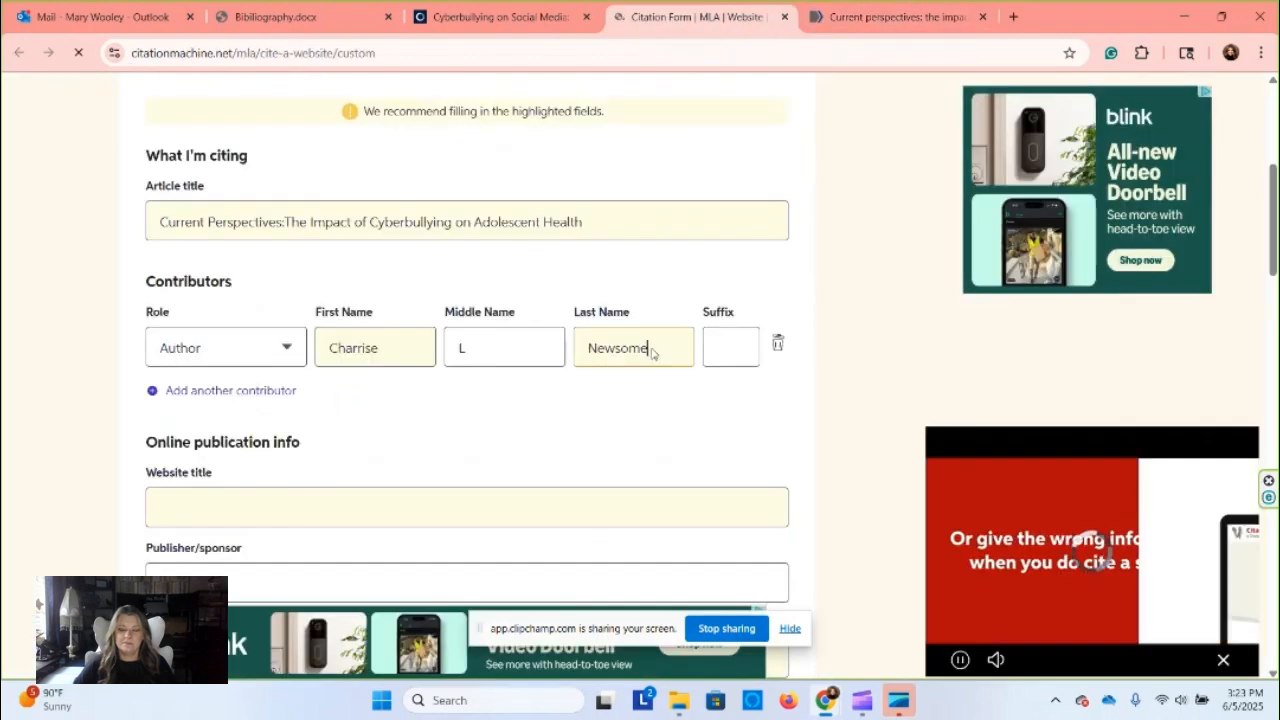
{"action": "key", "text": "BackSpace"}
{"action": "key", "text": "BackSpace"}
{"action": "key", "text": "BackSpace"}
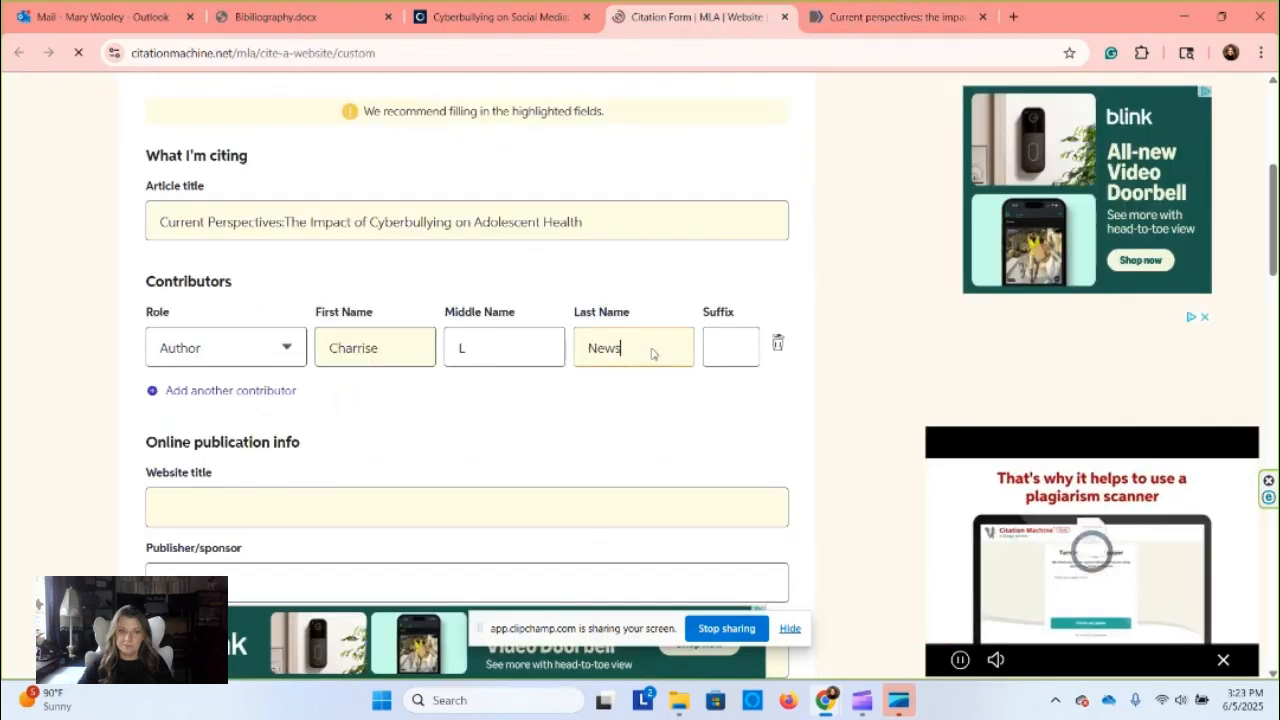
{"action": "key", "text": "BackSpace"}
{"action": "key", "text": "BackSpace"}
{"action": "key", "text": "BackSpace"}
{"action": "key", "text": "BackSpace"}
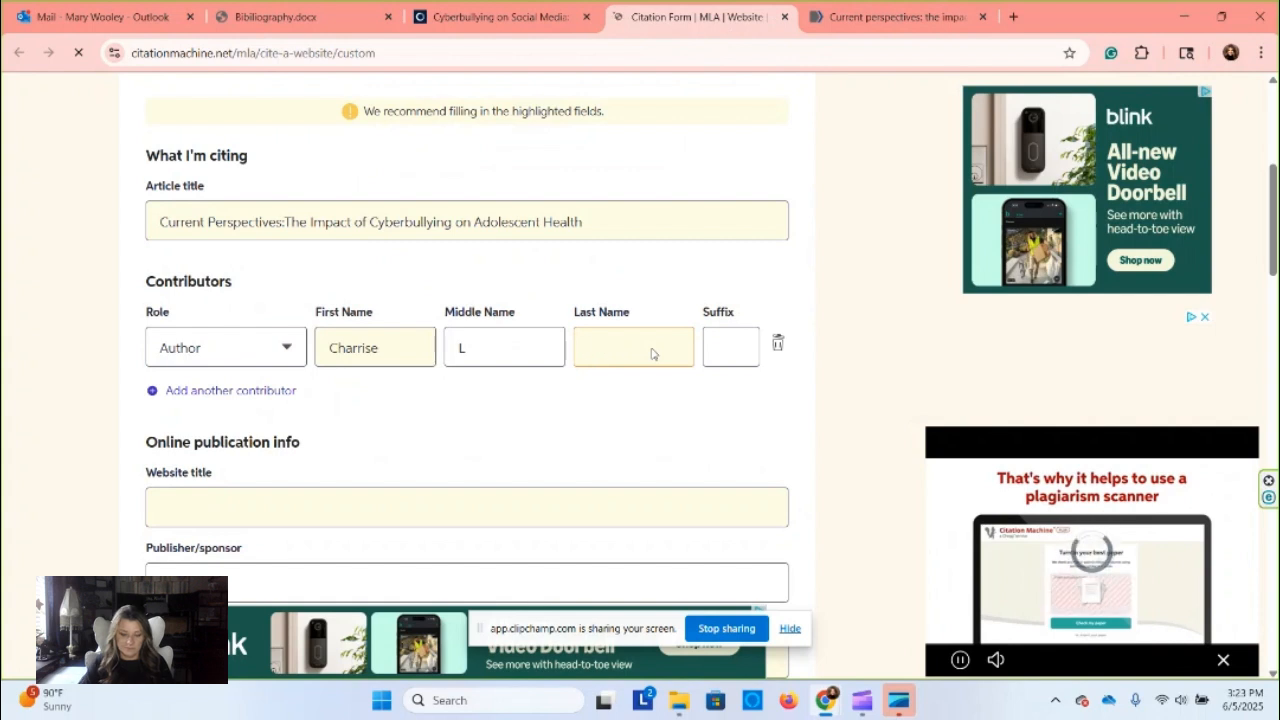
{"action": "type", "text": "Nixon"}
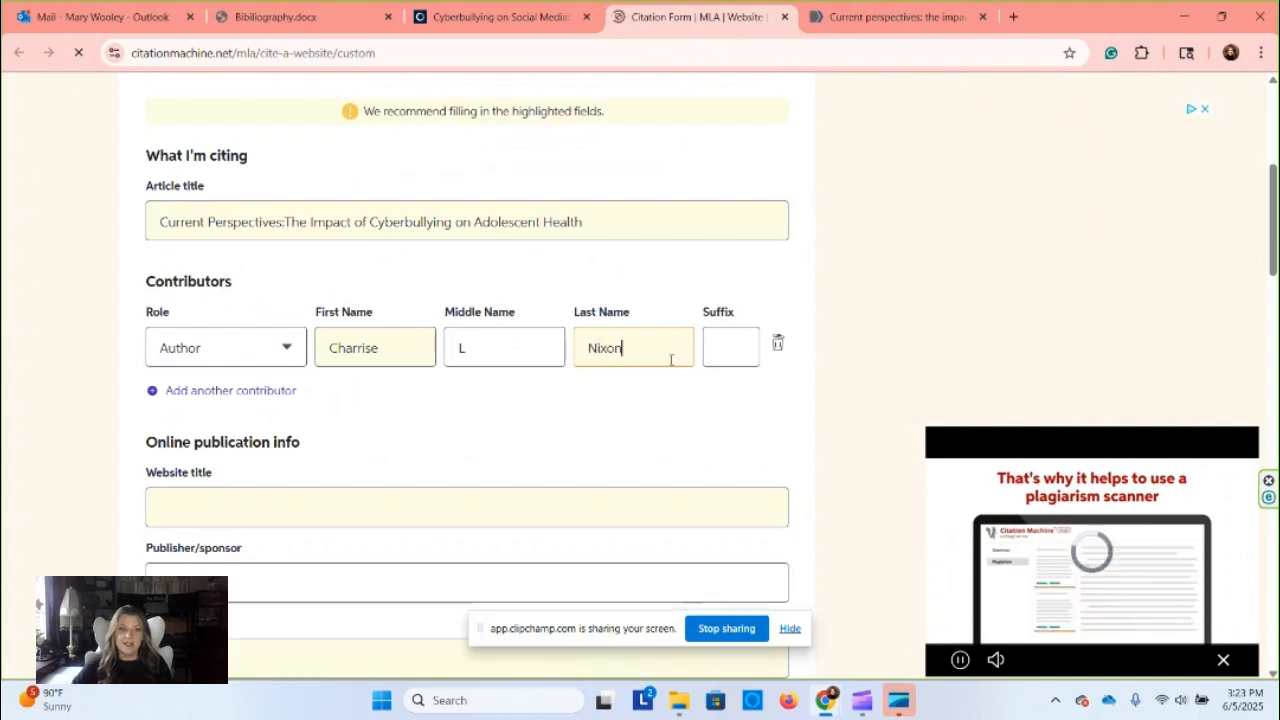
- Try adding a second contributor with the Editor role, and remove that extra contributor row
{"action": "scroll", "coordinate": [475, 405], "scroll_direction": "down", "scroll_amount": 3}
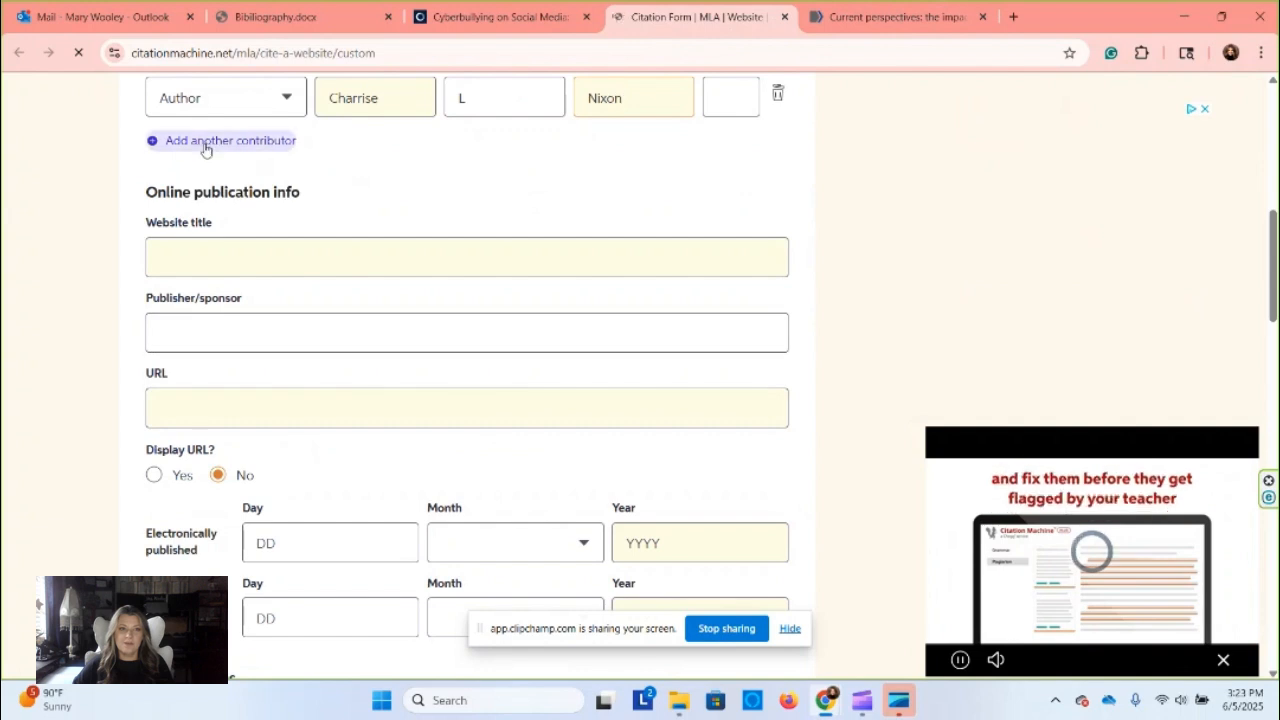
{"action": "left_click", "coordinate": [204, 146]}
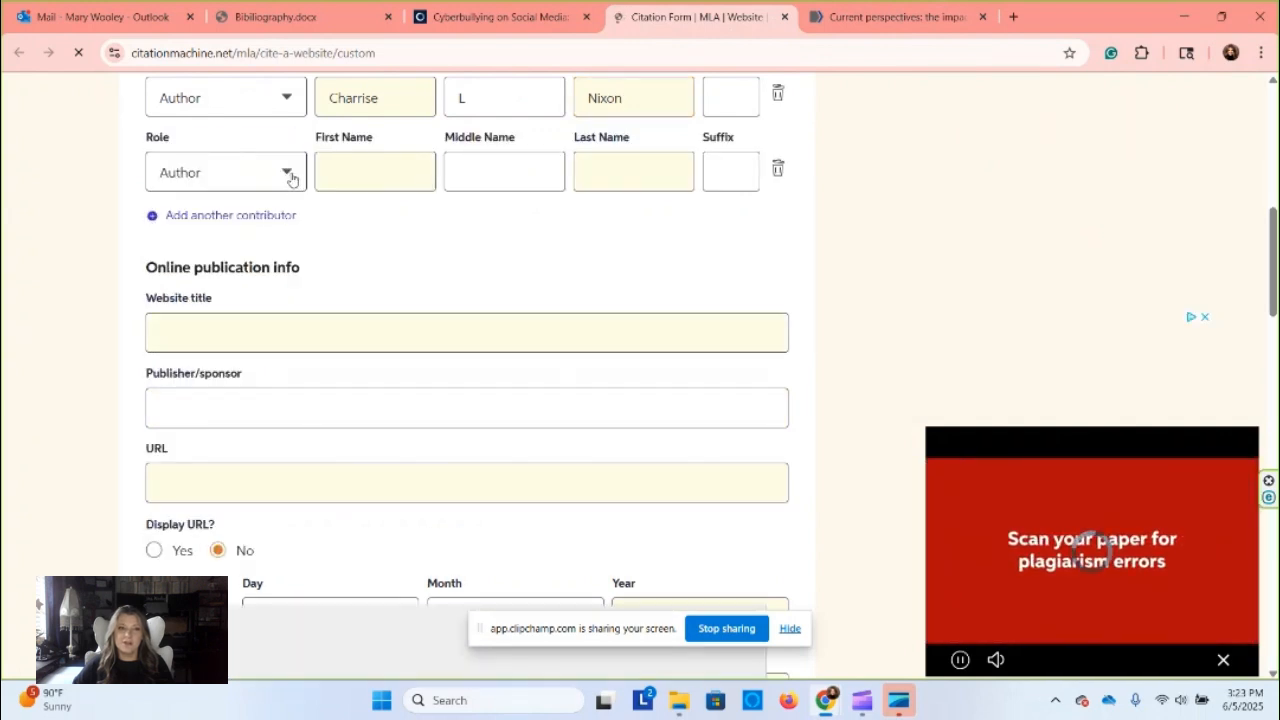
{"action": "left_click", "coordinate": [288, 176]}
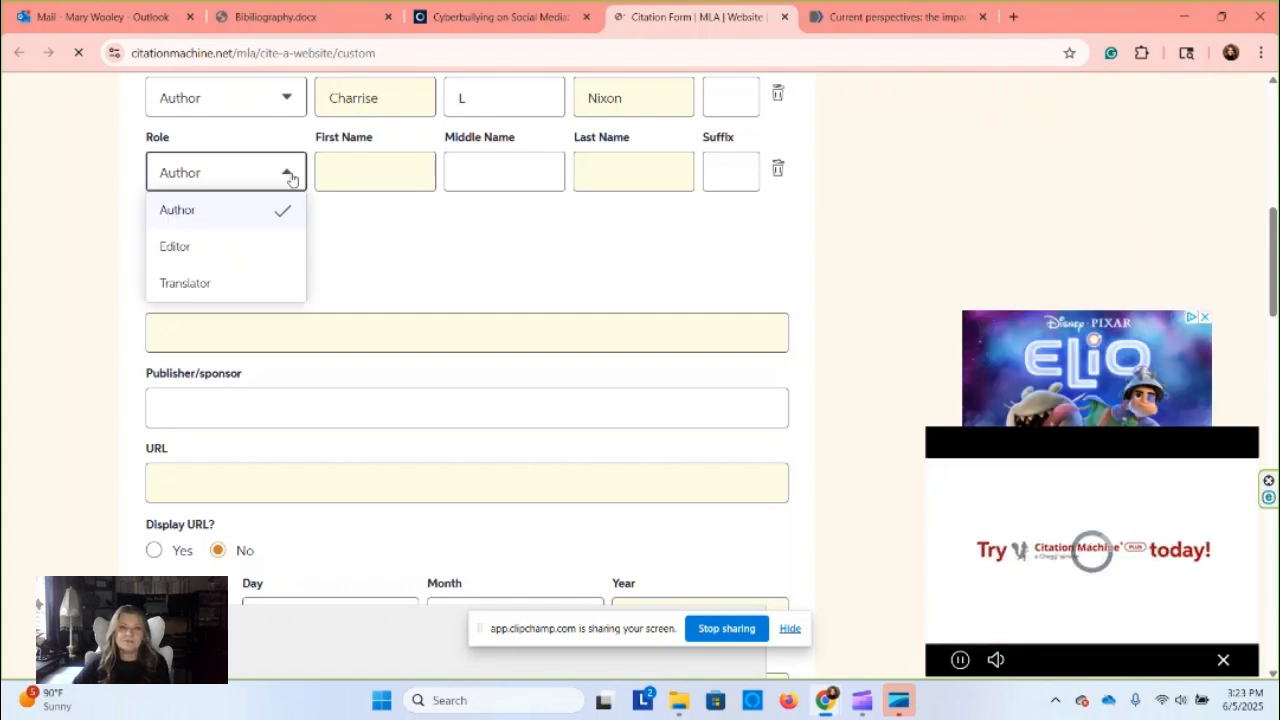
{"action": "left_click", "coordinate": [192, 254]}
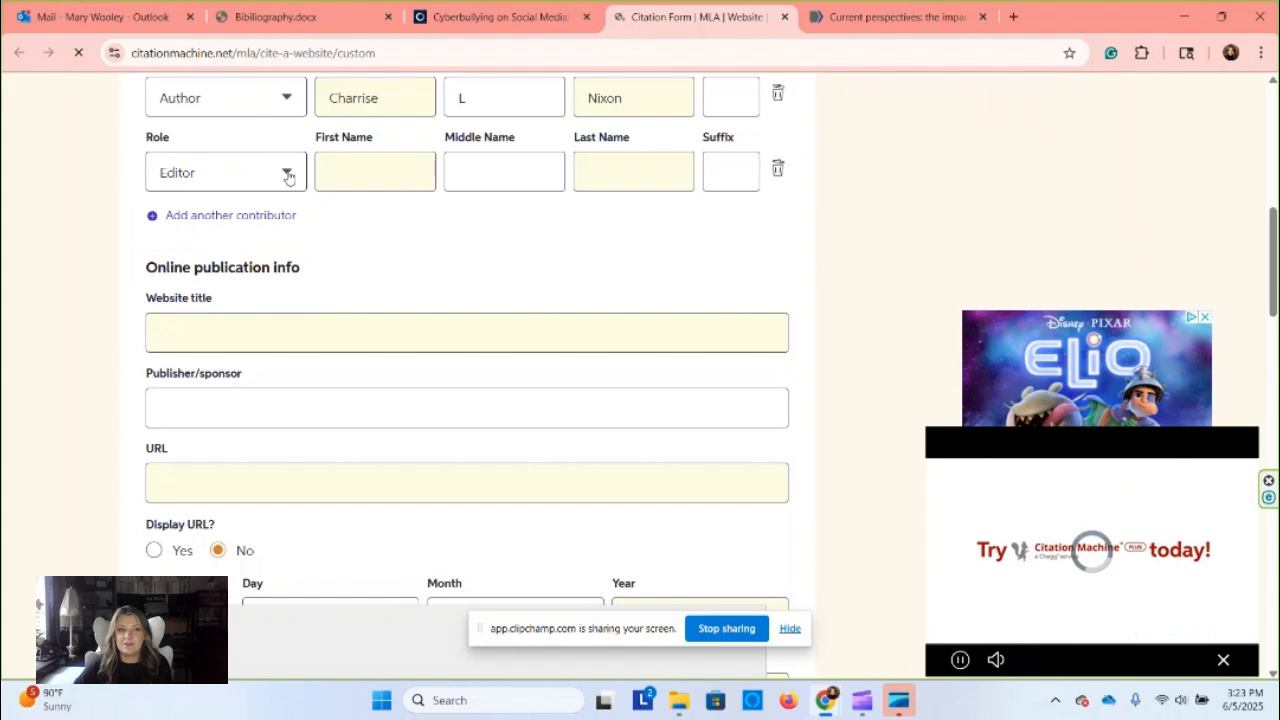
{"action": "left_click", "coordinate": [778, 168]}
- Look up the website's name in the PubMed Central page header and enter "NIH" as the publisher/sponsor
{"action": "left_click", "coordinate": [400, 257]}
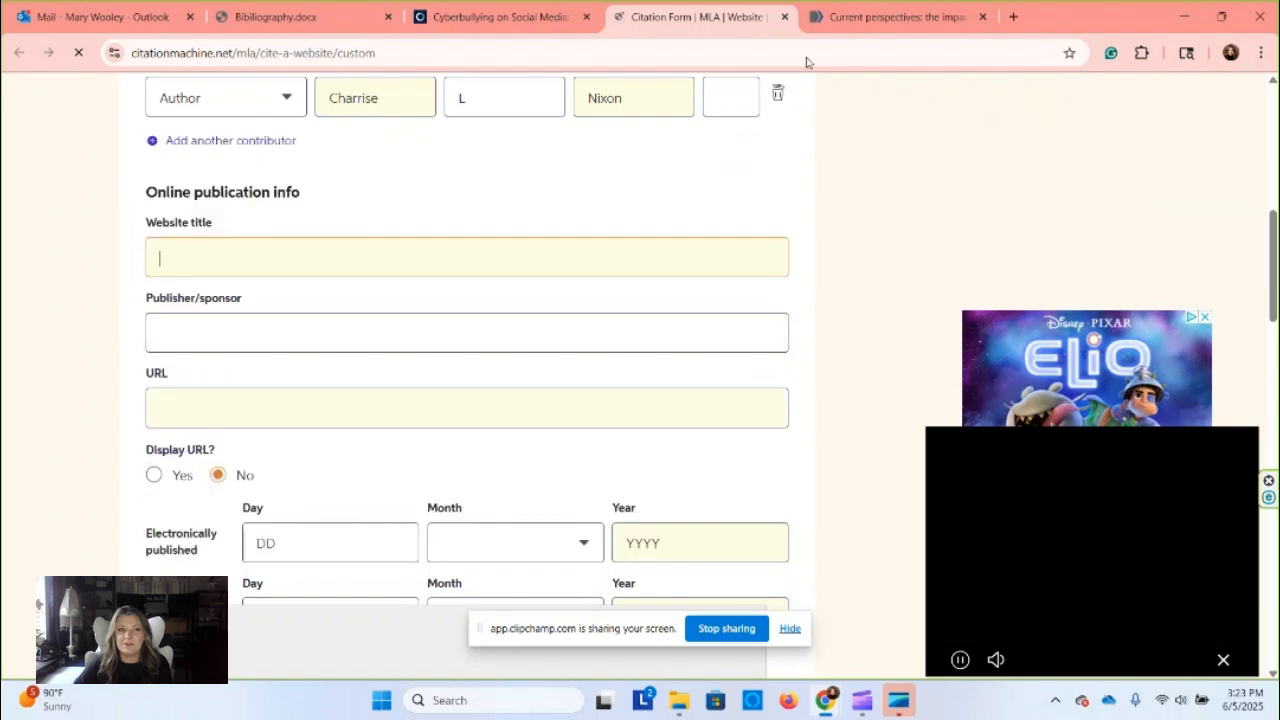
{"action": "left_click", "coordinate": [861, 18]}
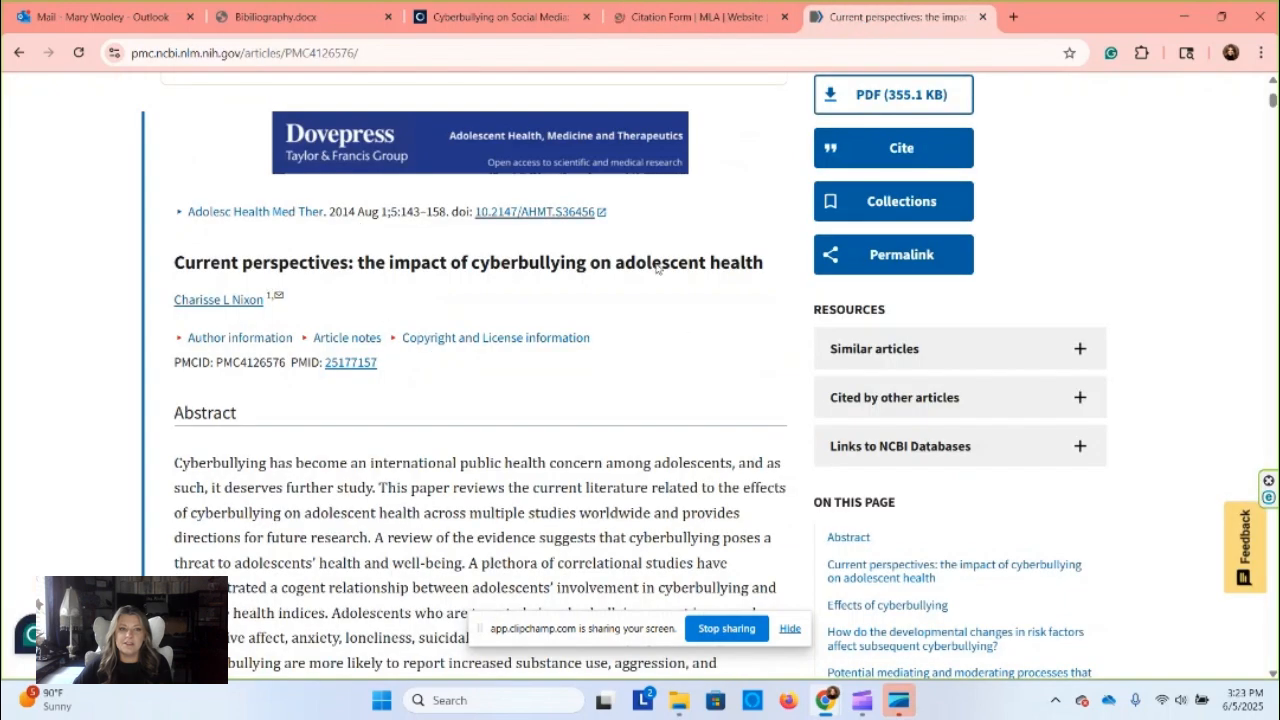
{"action": "scroll", "coordinate": [733, 257], "scroll_direction": "up", "scroll_amount": 3}
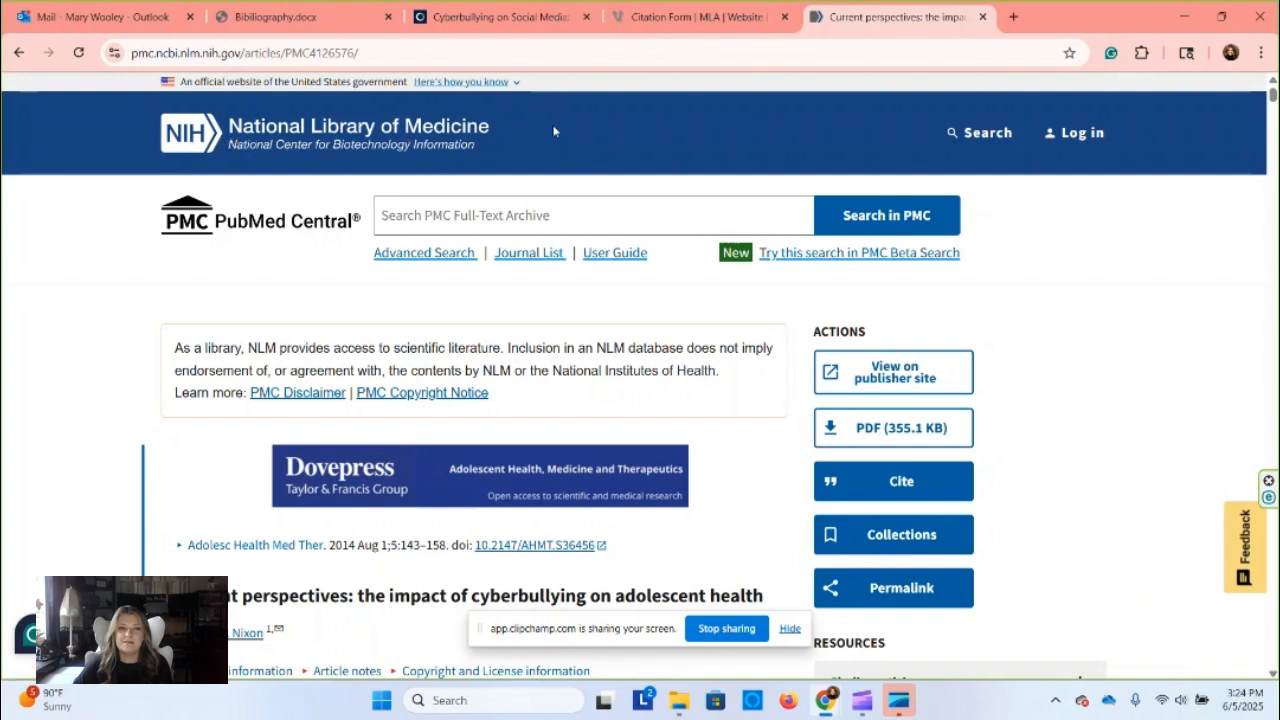
{"action": "left_click", "coordinate": [700, 17]}
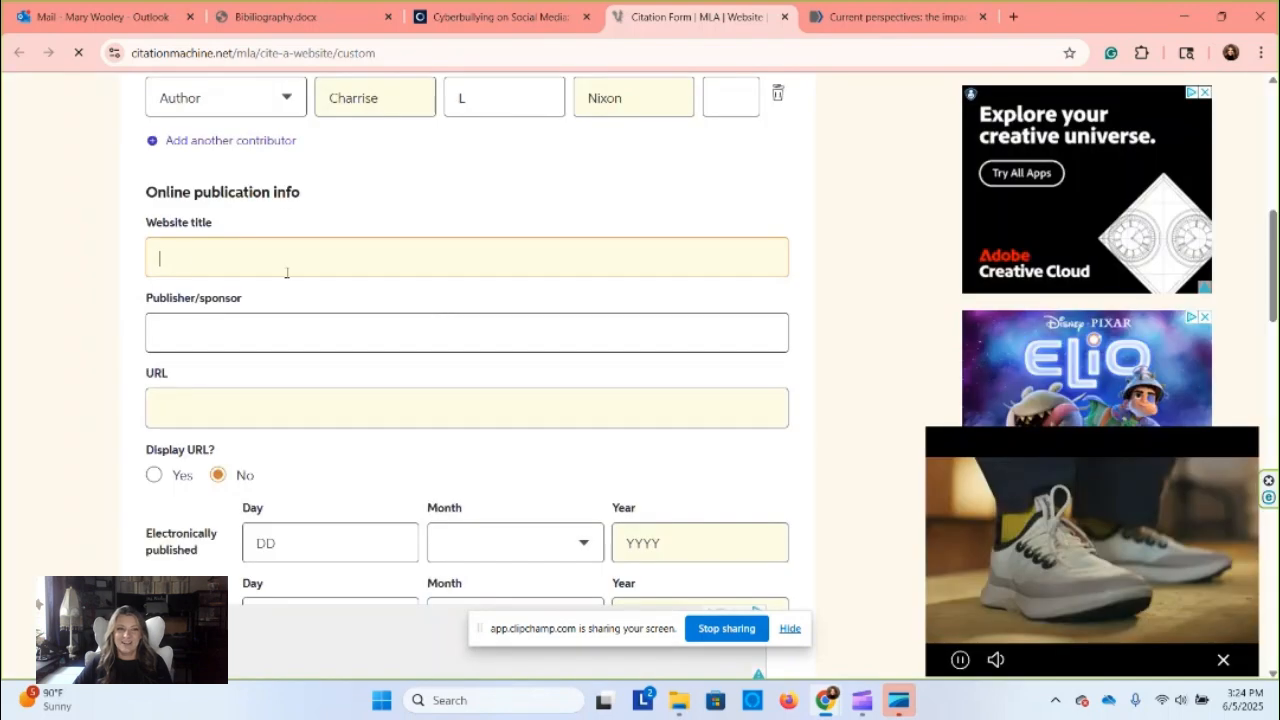
{"action": "scroll", "coordinate": [175, 262], "scroll_direction": "down", "scroll_amount": 2}
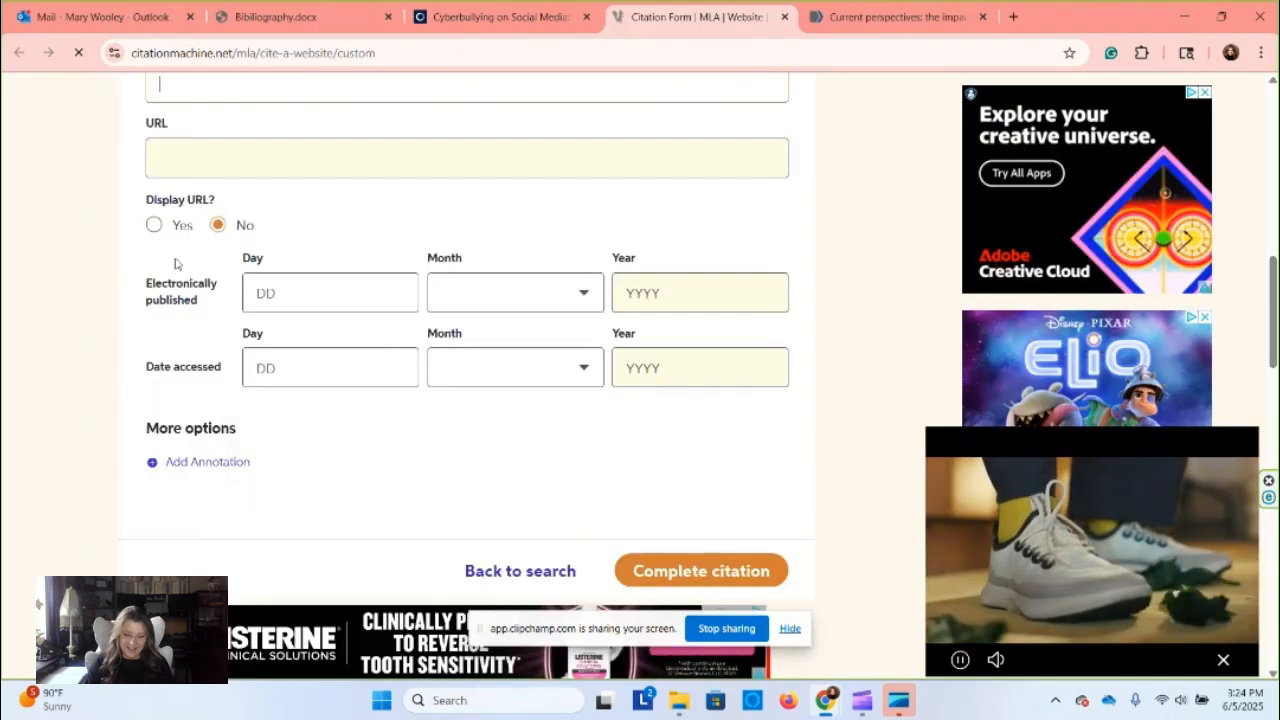
{"action": "type", "text": "NIH"}
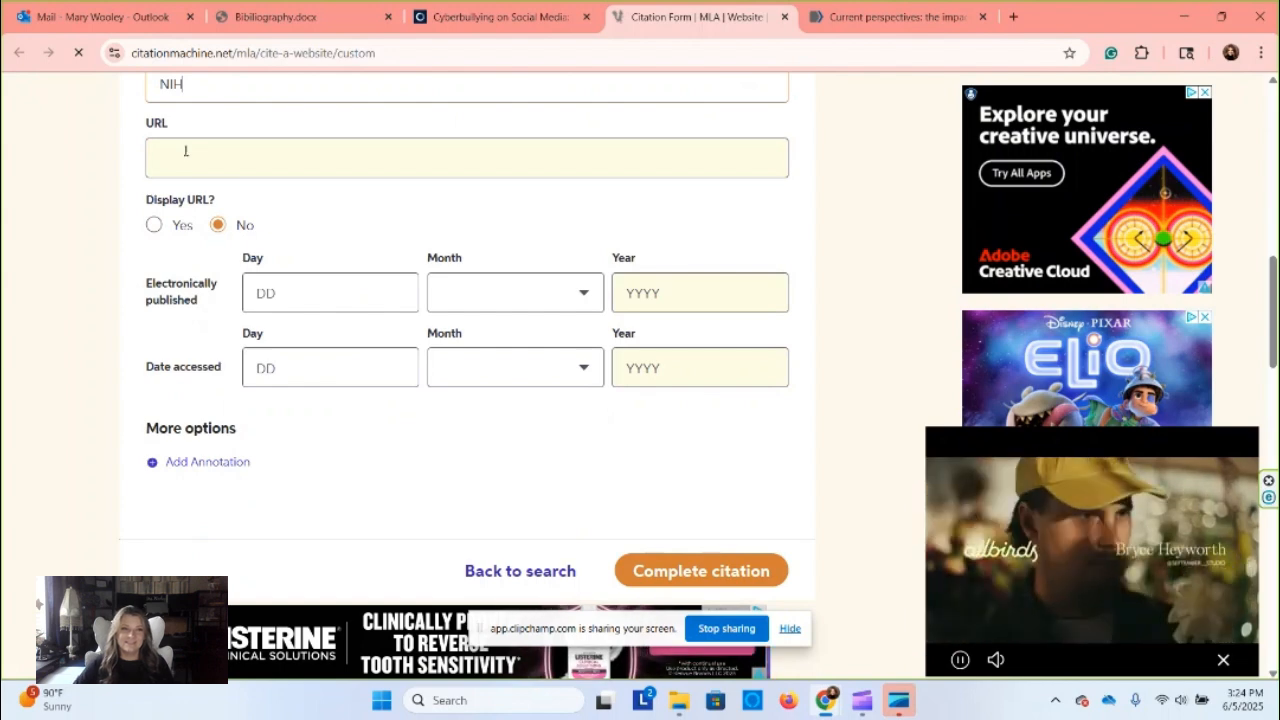
- Move "NIH" from the publisher/sponsor field to the website title field
{"action": "scroll", "coordinate": [214, 100], "scroll_direction": "up", "scroll_amount": 3}
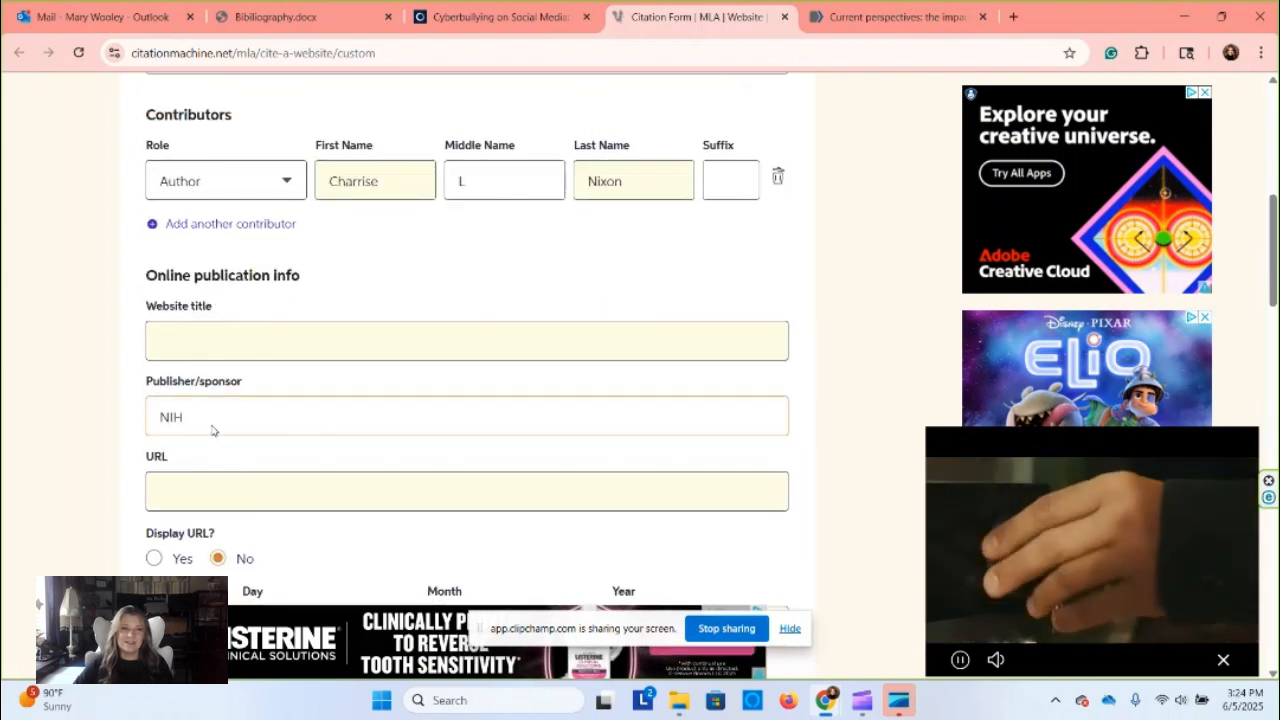
{"action": "left_click_drag", "start_coordinate": [197, 417], "coordinate": [136, 427]}
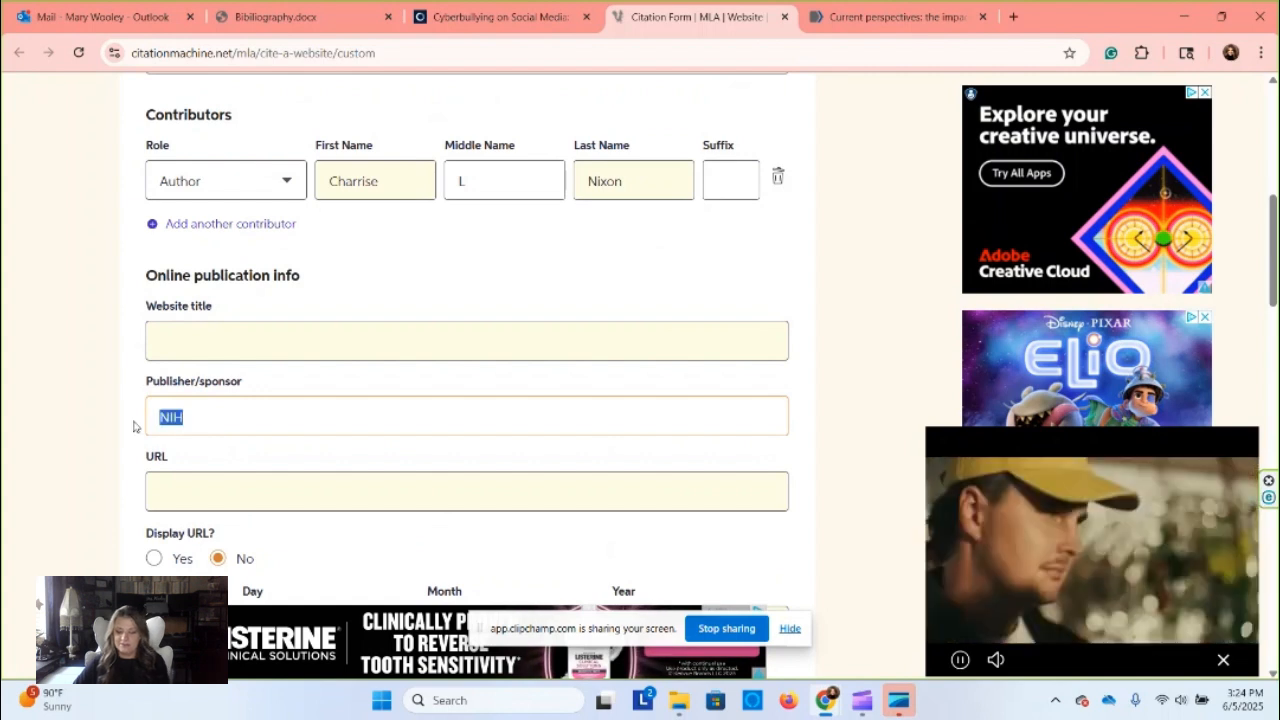
{"action": "key", "text": "ctrl+x"}
{"action": "left_click", "coordinate": [162, 343]}
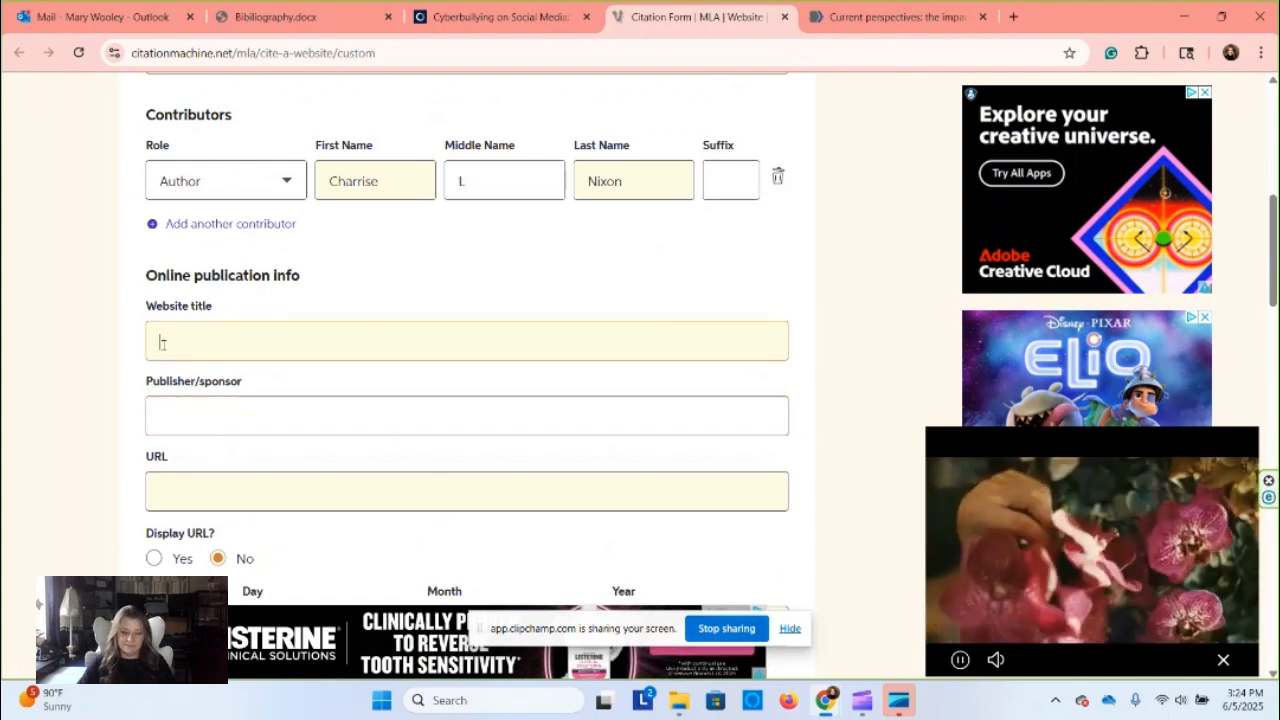
{"action": "key", "text": "ctrl+v"}
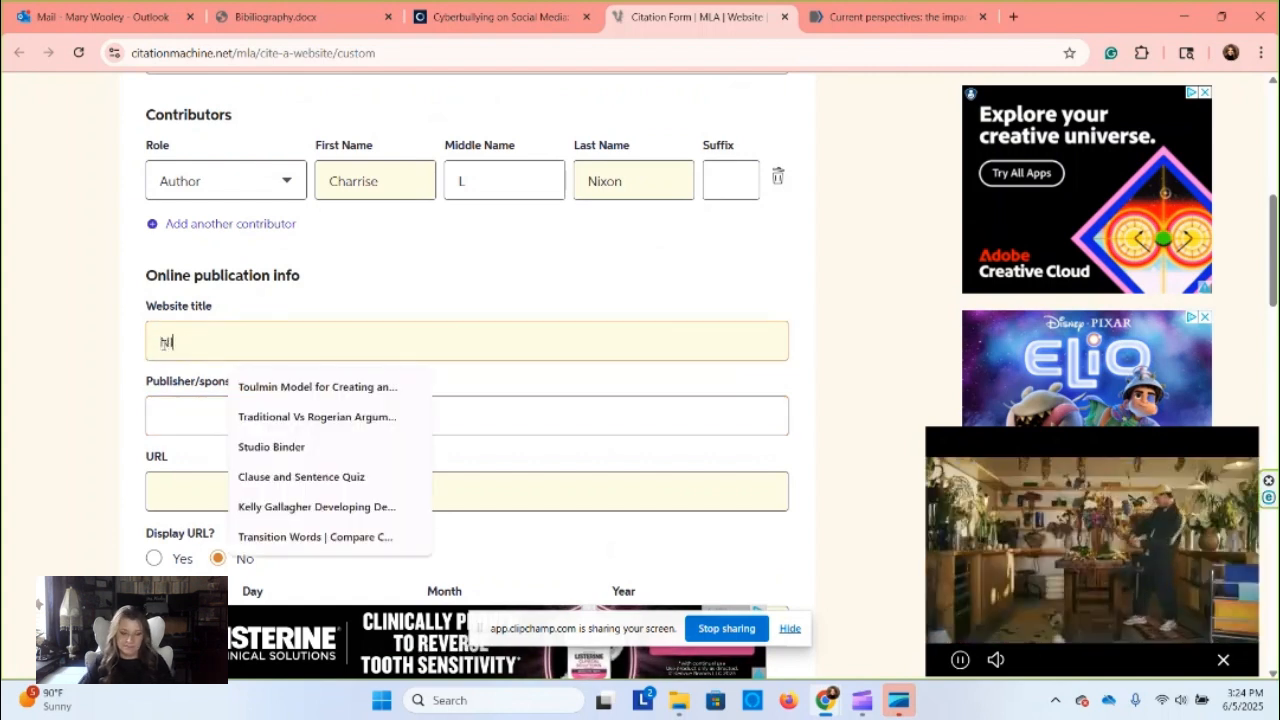
- Extend the website title to read "NIH Library of Medicene"
{"action": "type", "text": "Lib"}
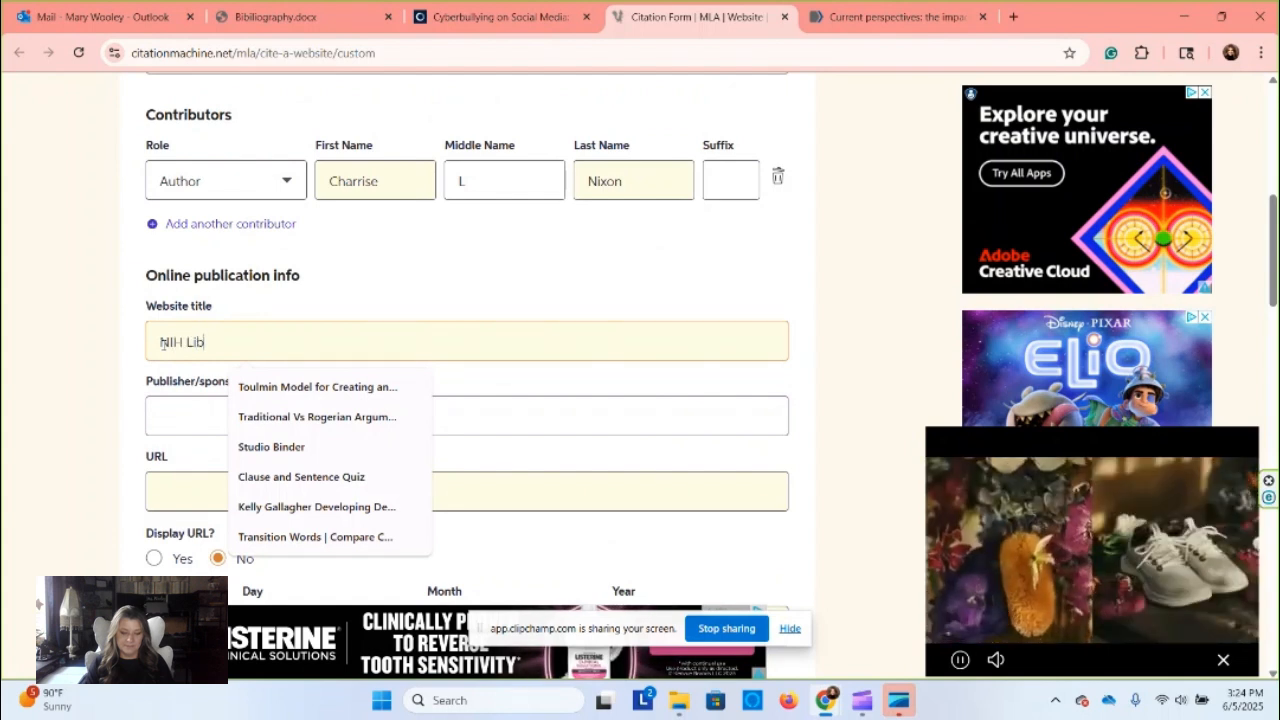
{"action": "type", "text": "rary of MNedi"}
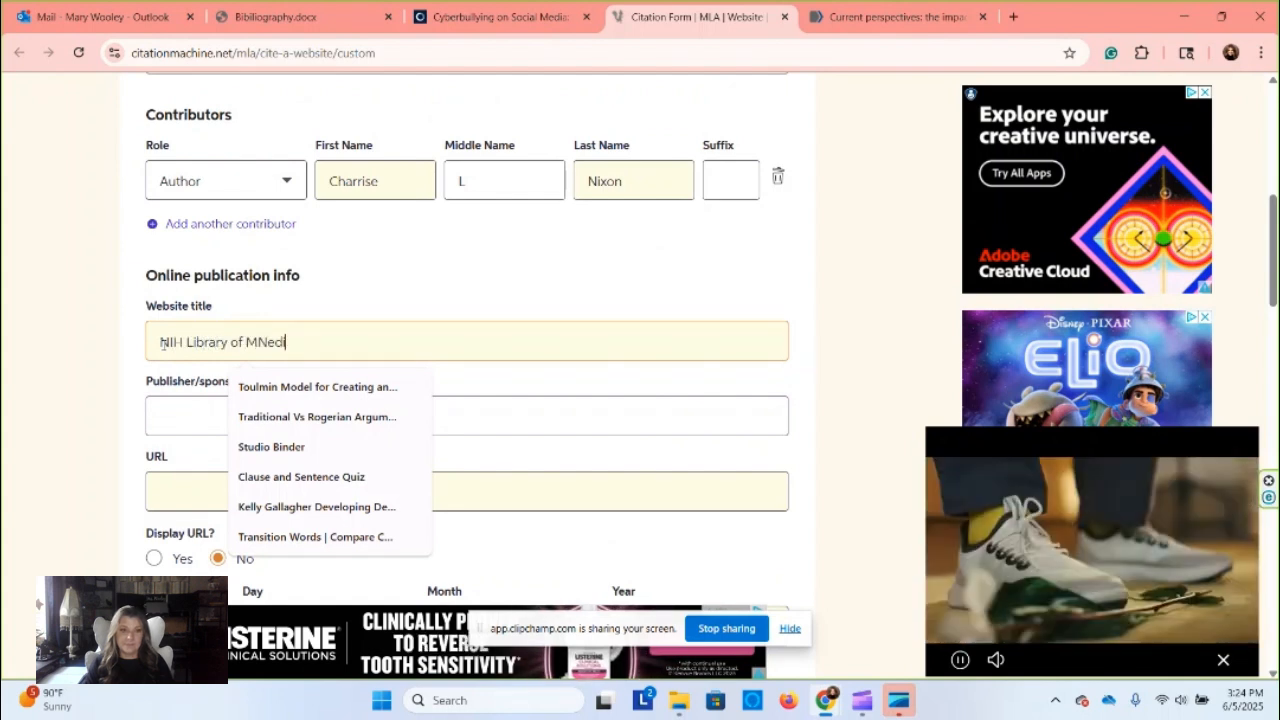
{"action": "key", "text": "BackSpace"}
{"action": "key", "text": "BackSpace"}
{"action": "key", "text": "BackSpace"}
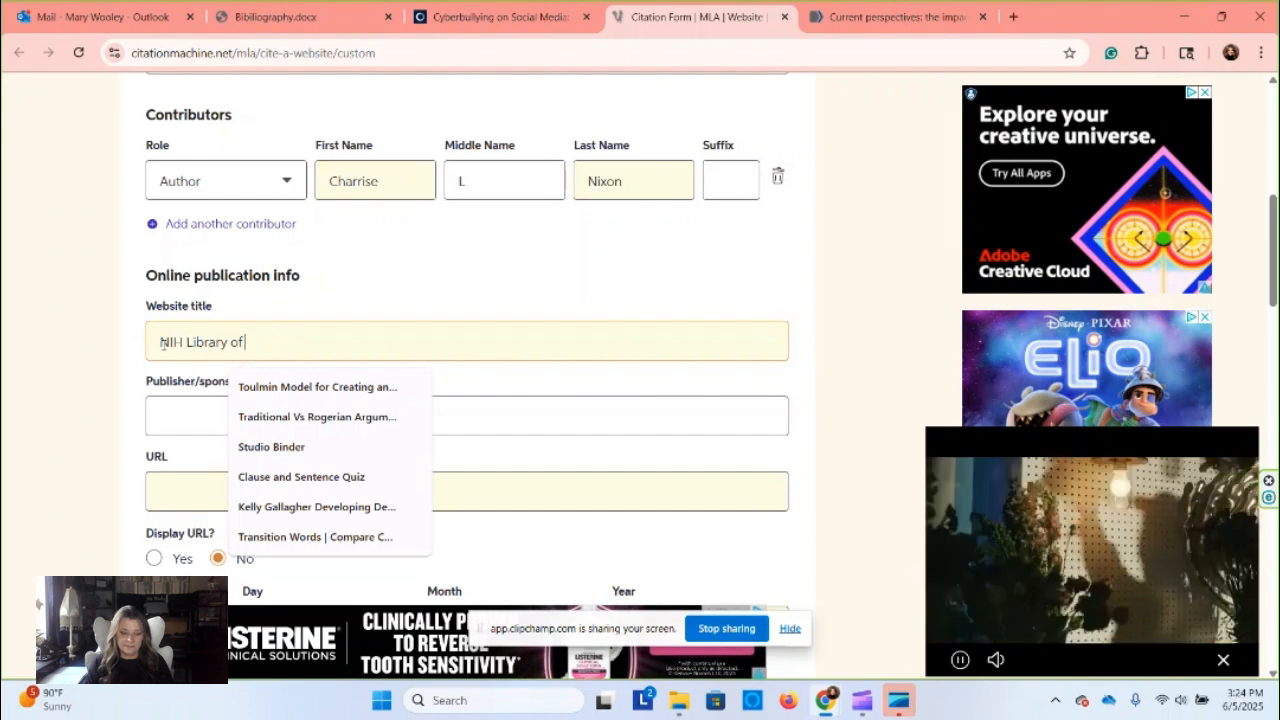
{"action": "type", "text": "edicne"}
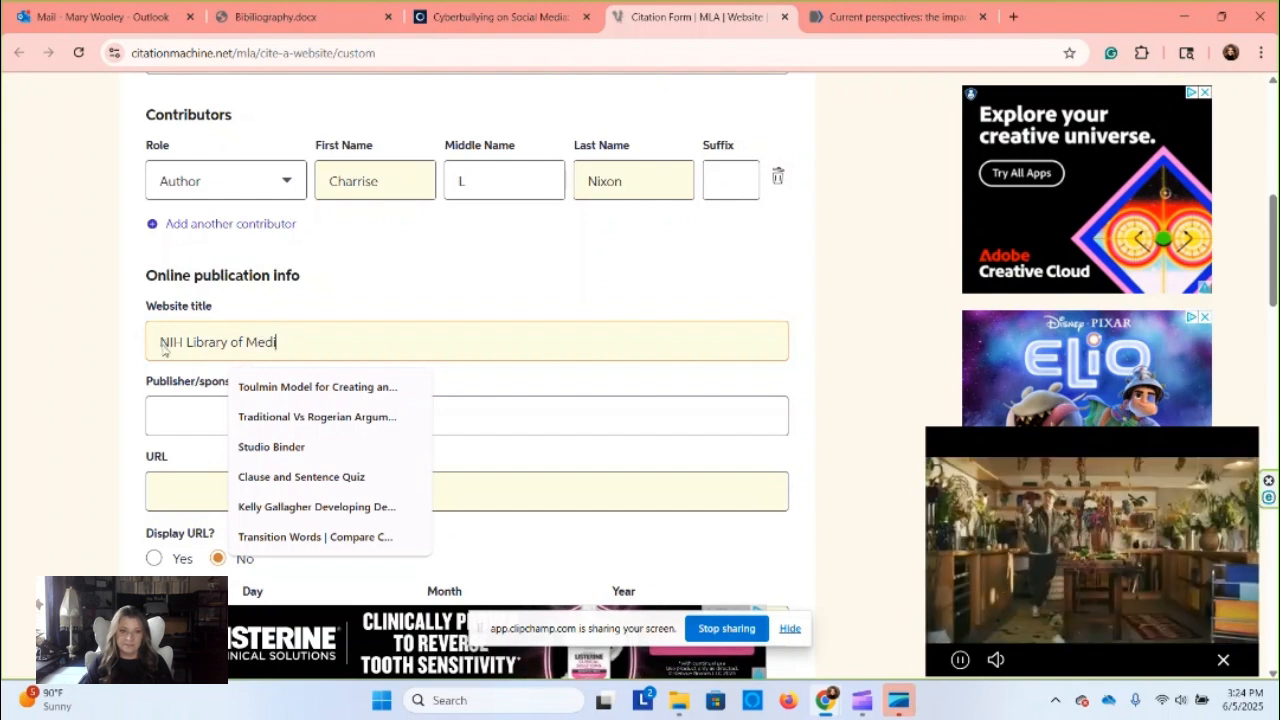
{"action": "key", "text": "BackSpace"}
{"action": "key", "text": "BackSpace"}
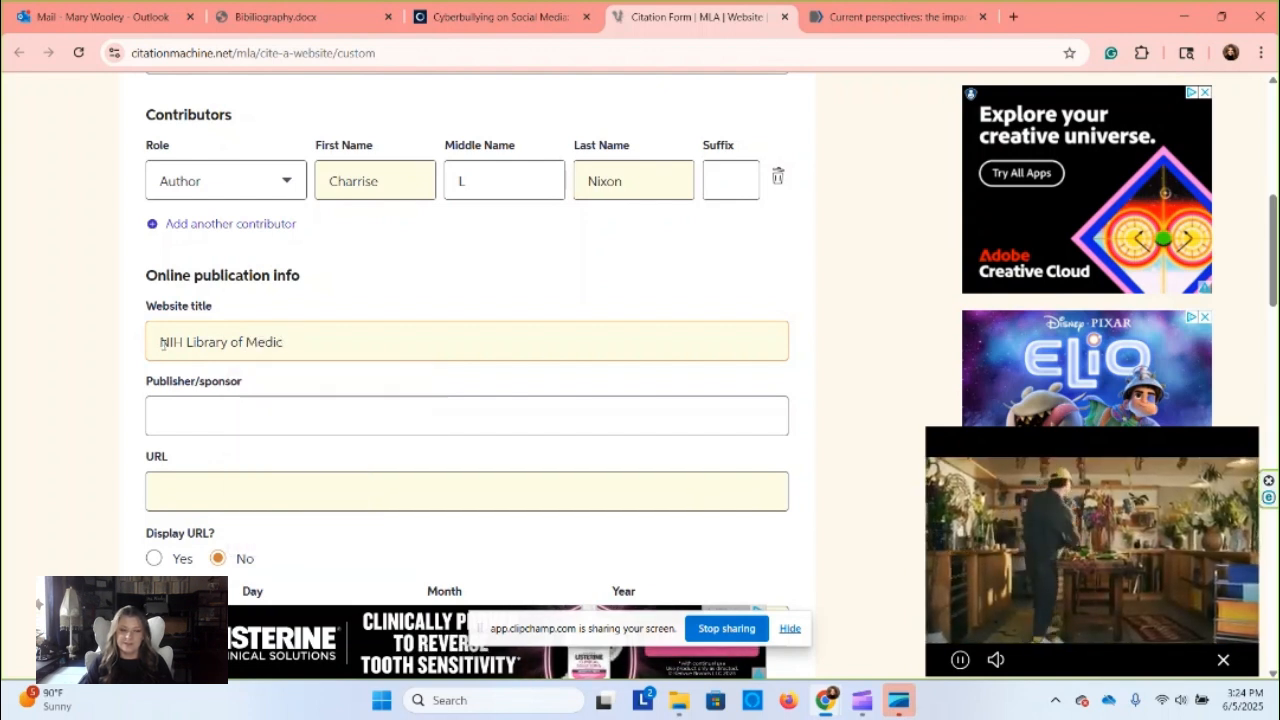
{"action": "type", "text": "ene"}
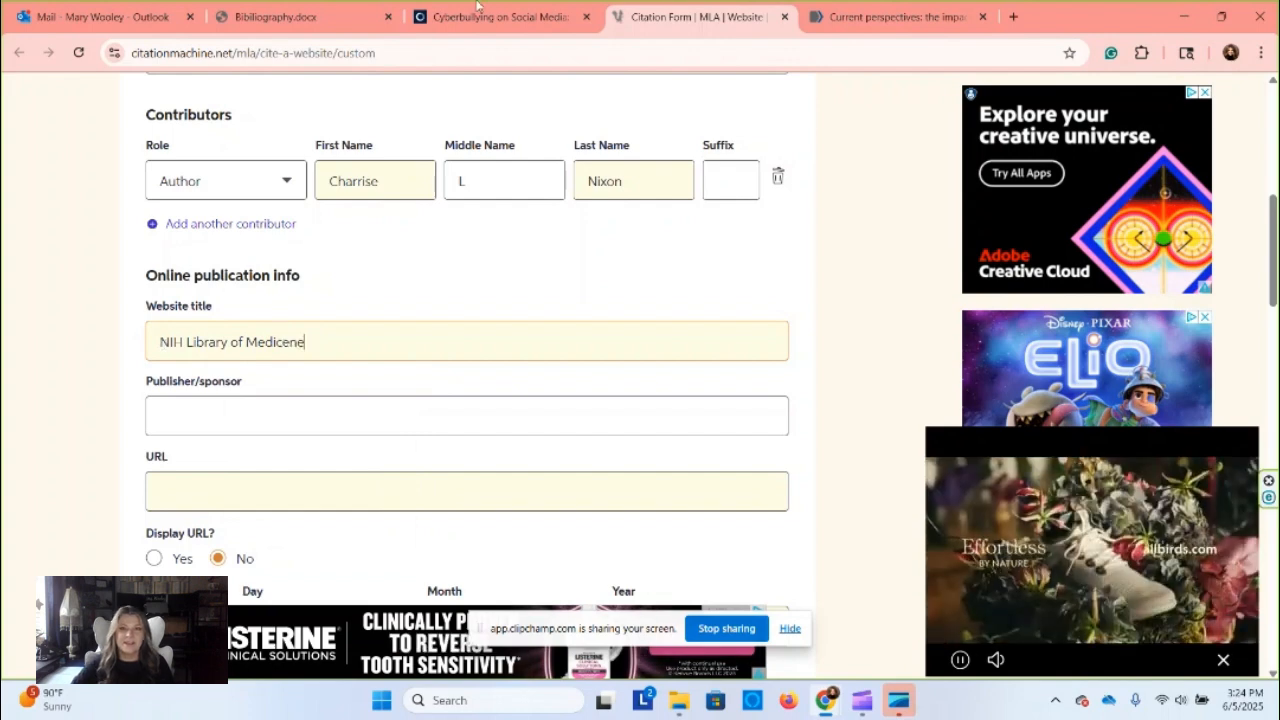
- Check the library's name in the PubMed Central page header and correct the website title's spelling to "NIH Library of Medicine"
{"action": "left_click", "coordinate": [917, 19]}
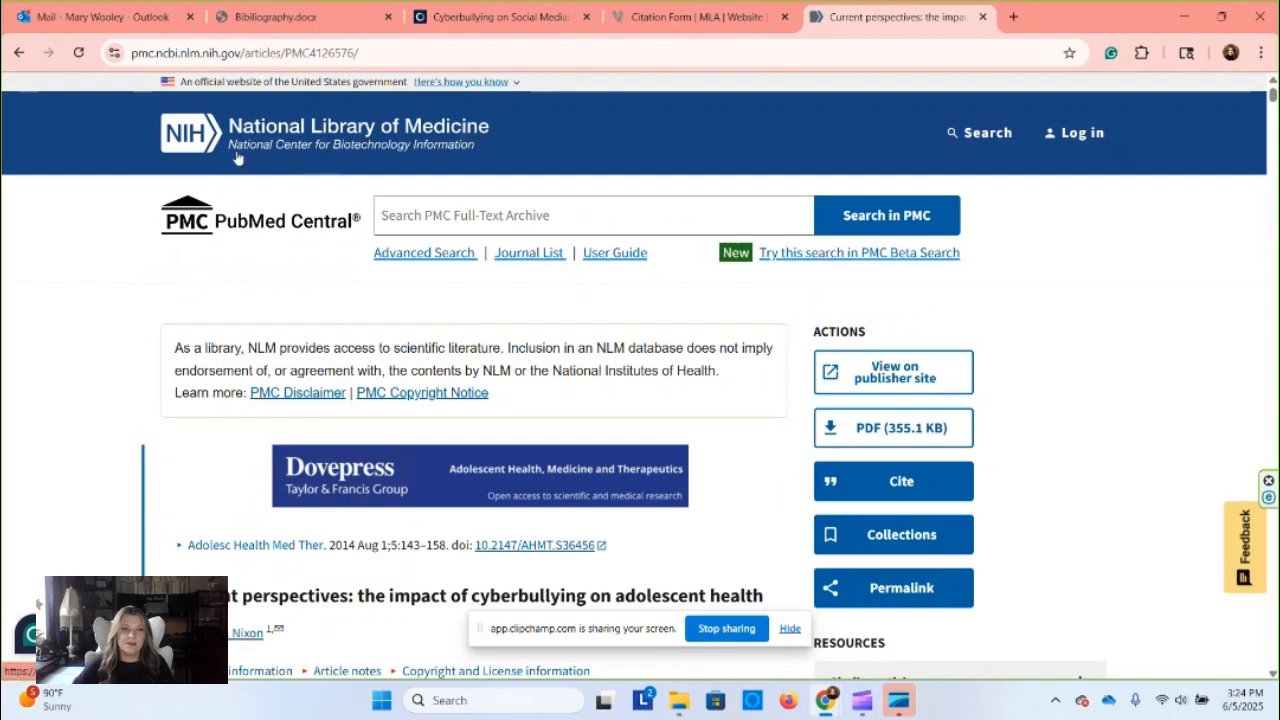
{"action": "left_click", "coordinate": [300, 155]}
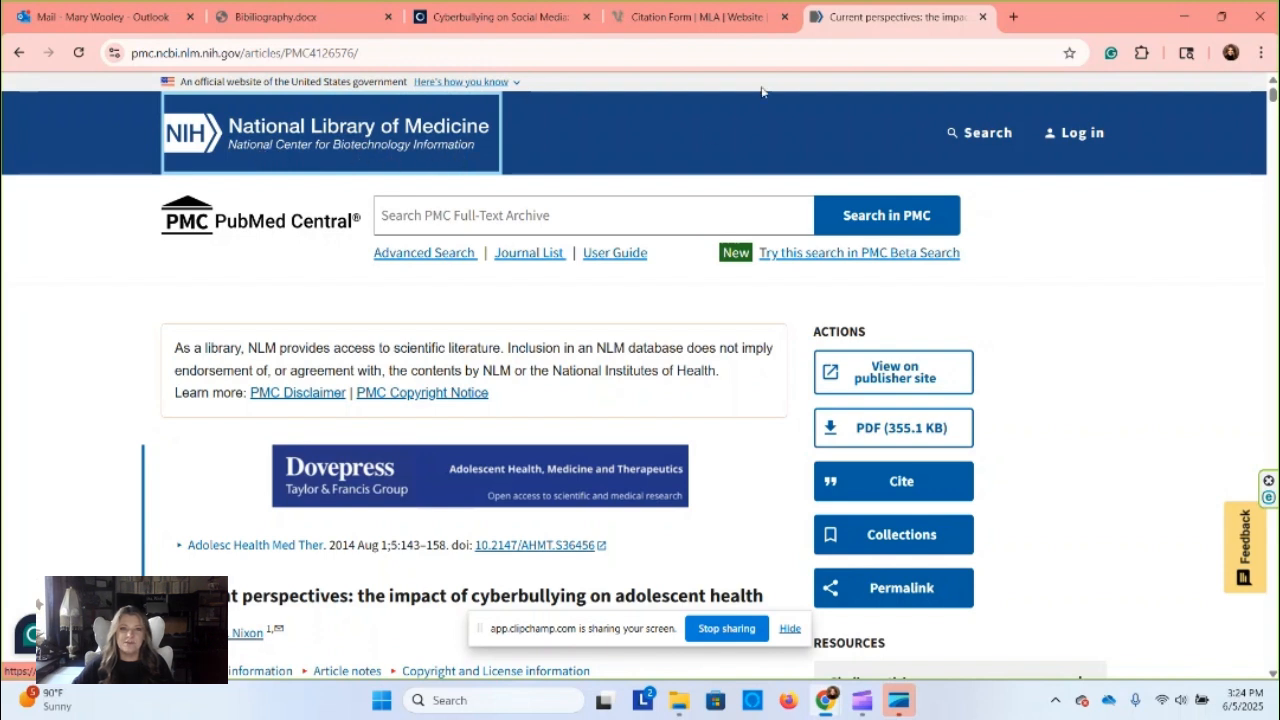
{"action": "left_click", "coordinate": [700, 17]}
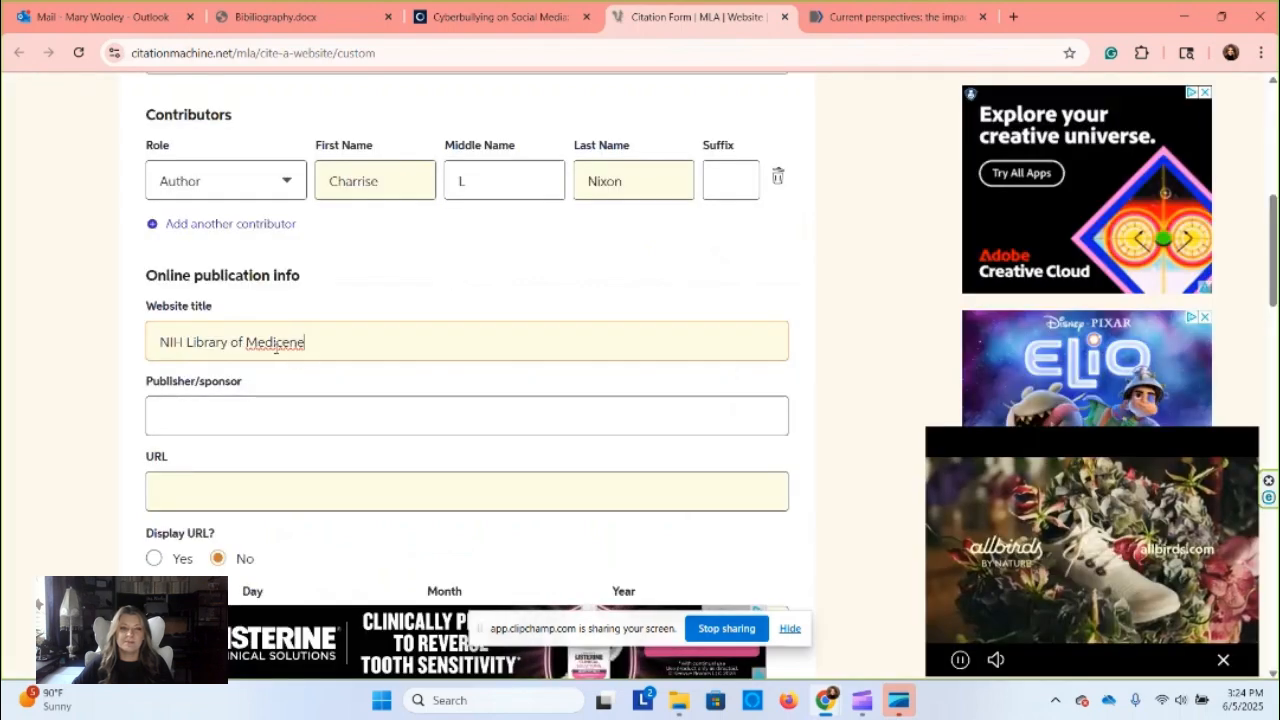
{"action": "left_click", "coordinate": [289, 342]}
{"action": "key", "text": "BackSpace"}
{"action": "type", "text": "icine"}
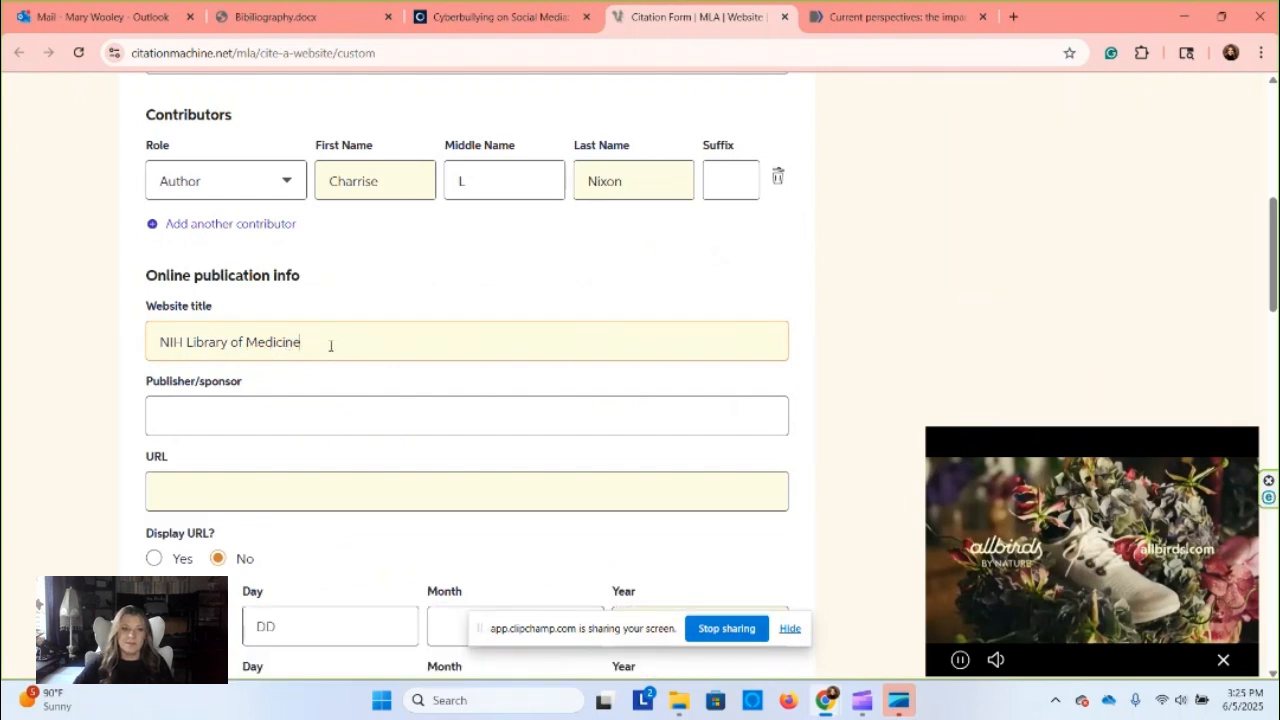
- Look up the header's subtitle on the PubMed Central page and append "National Center for Biotechnology Information" to the website title
{"action": "left_click", "coordinate": [900, 17]}
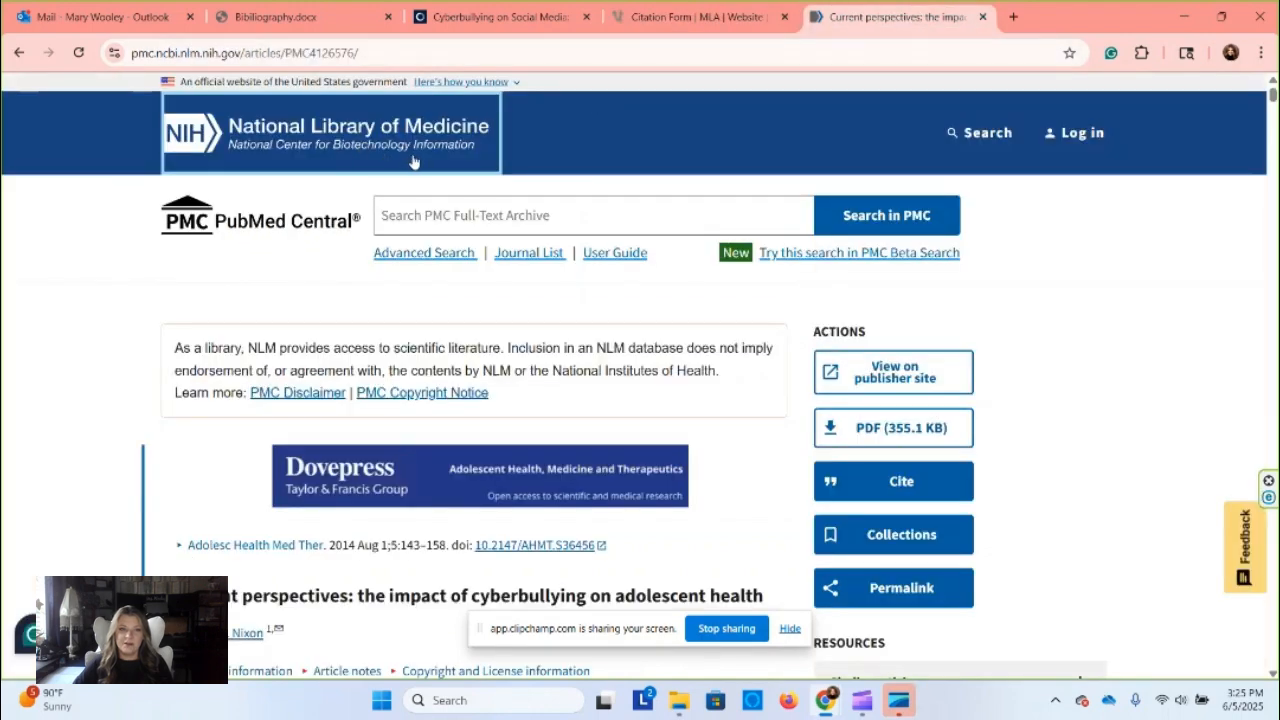
{"action": "left_click", "coordinate": [676, 19]}
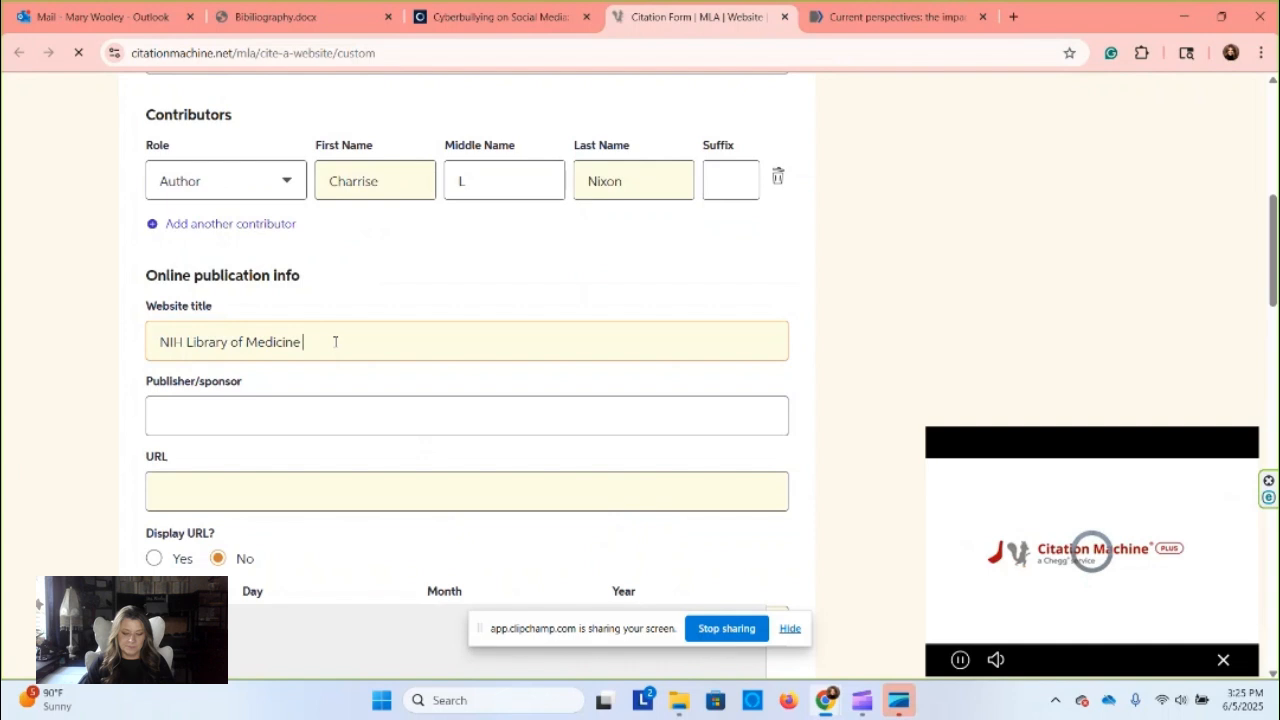
{"action": "type", "text": "National Cente"}
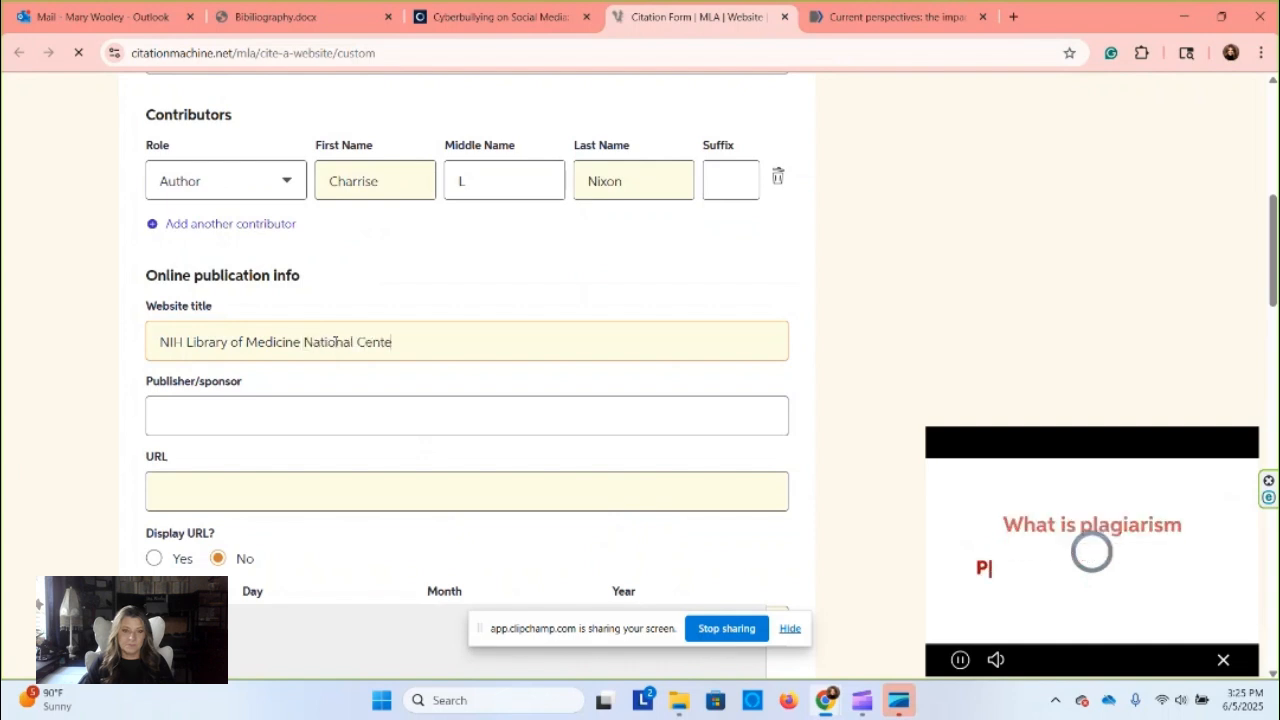
{"action": "type", "text": "r for "}
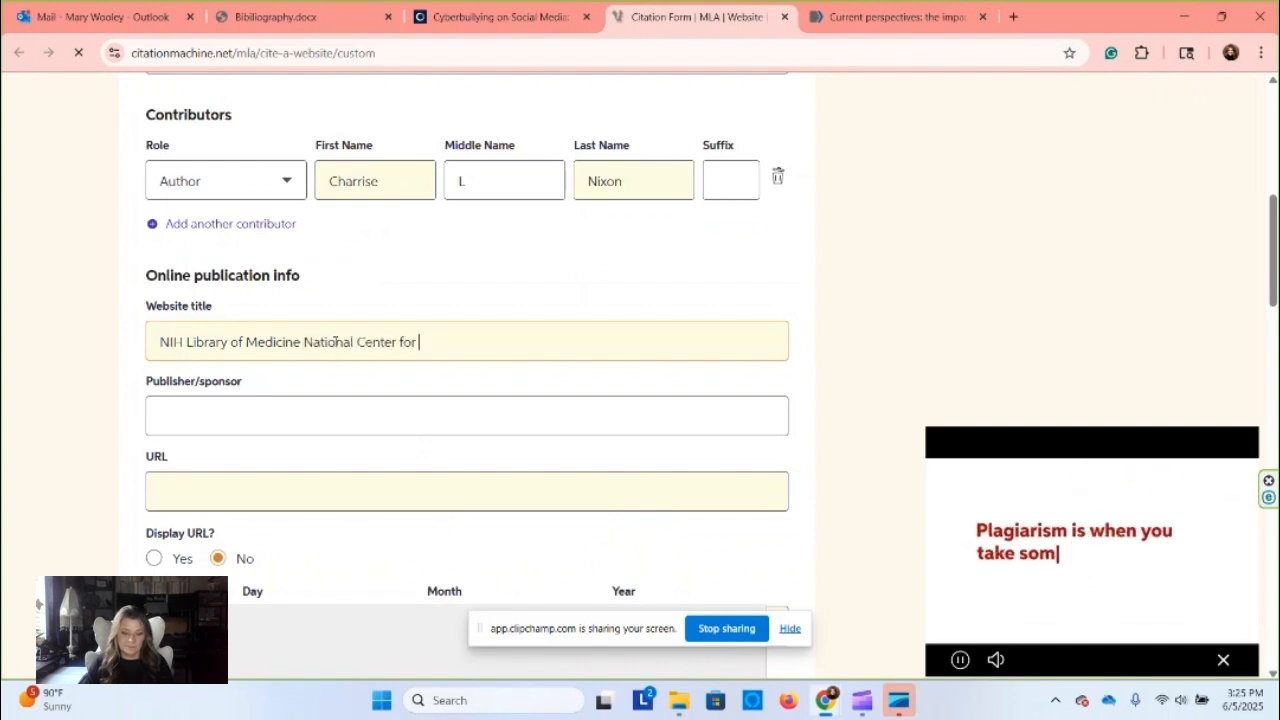
{"action": "type", "text": "Biotech"}
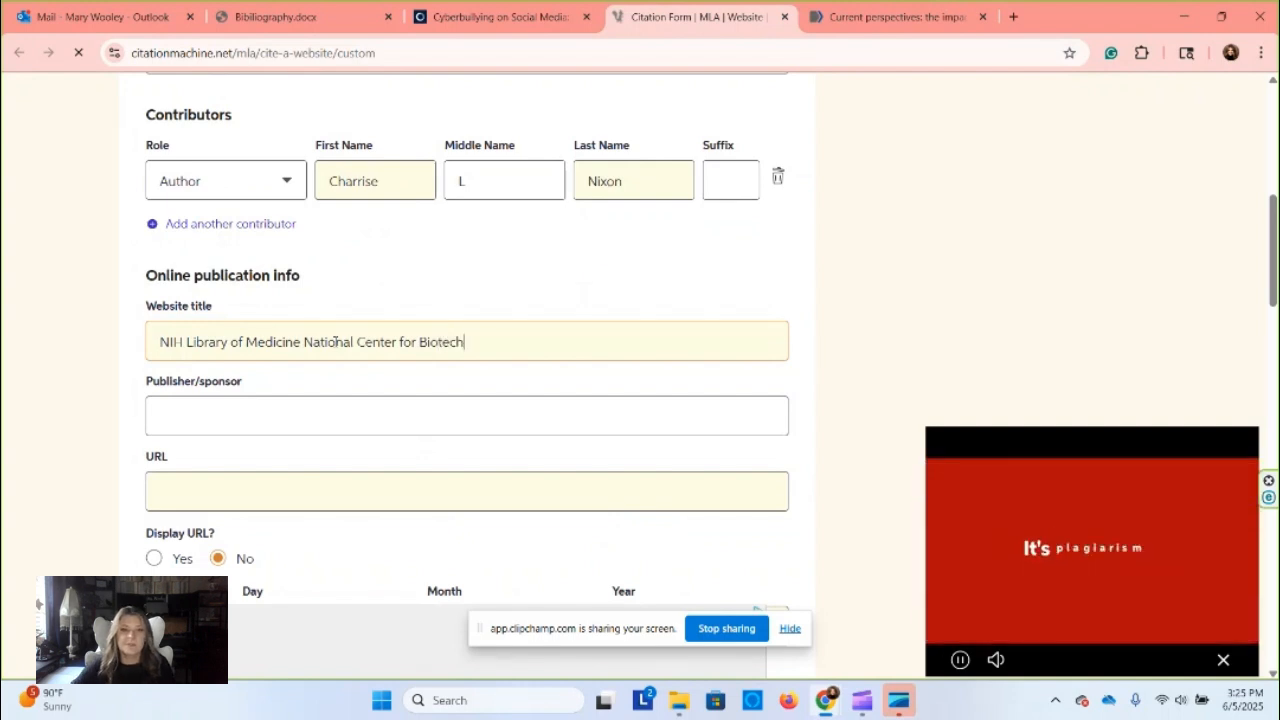
{"action": "type", "text": "nology Information"}
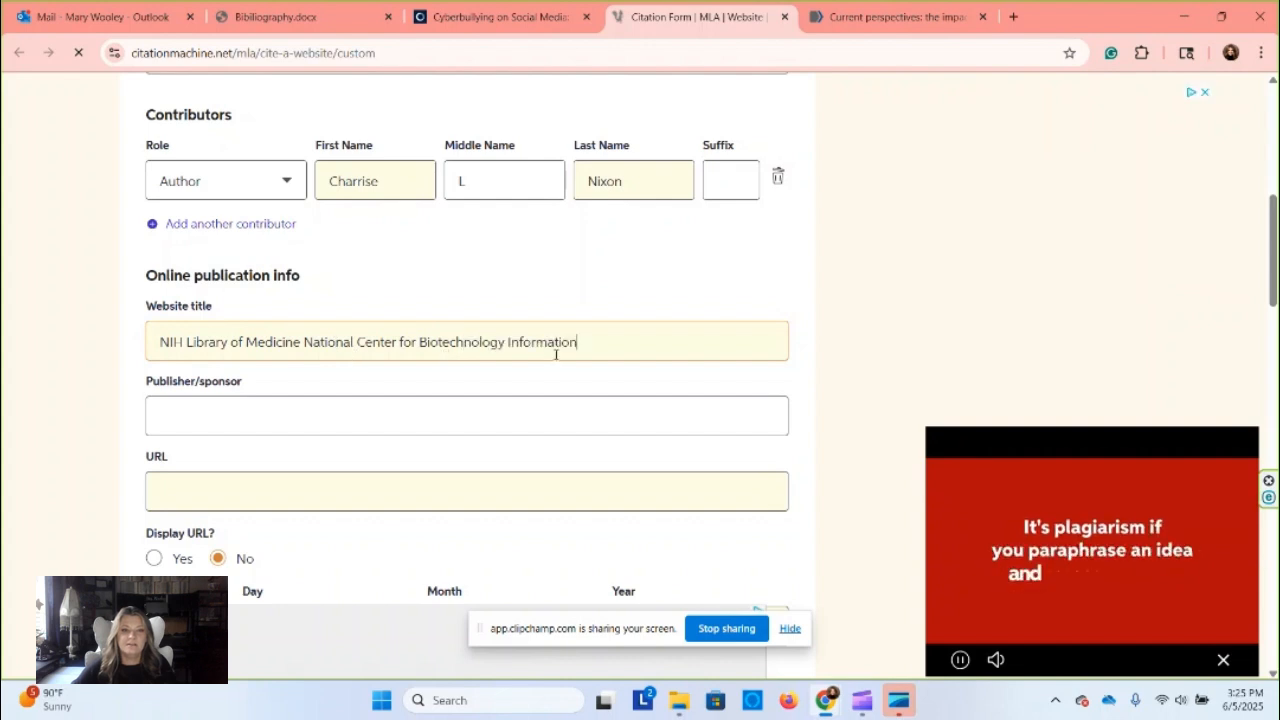
- Examine the PubMed Central article page from its header down to its footer for the publisher or sponsor
{"action": "left_click", "coordinate": [222, 411]}
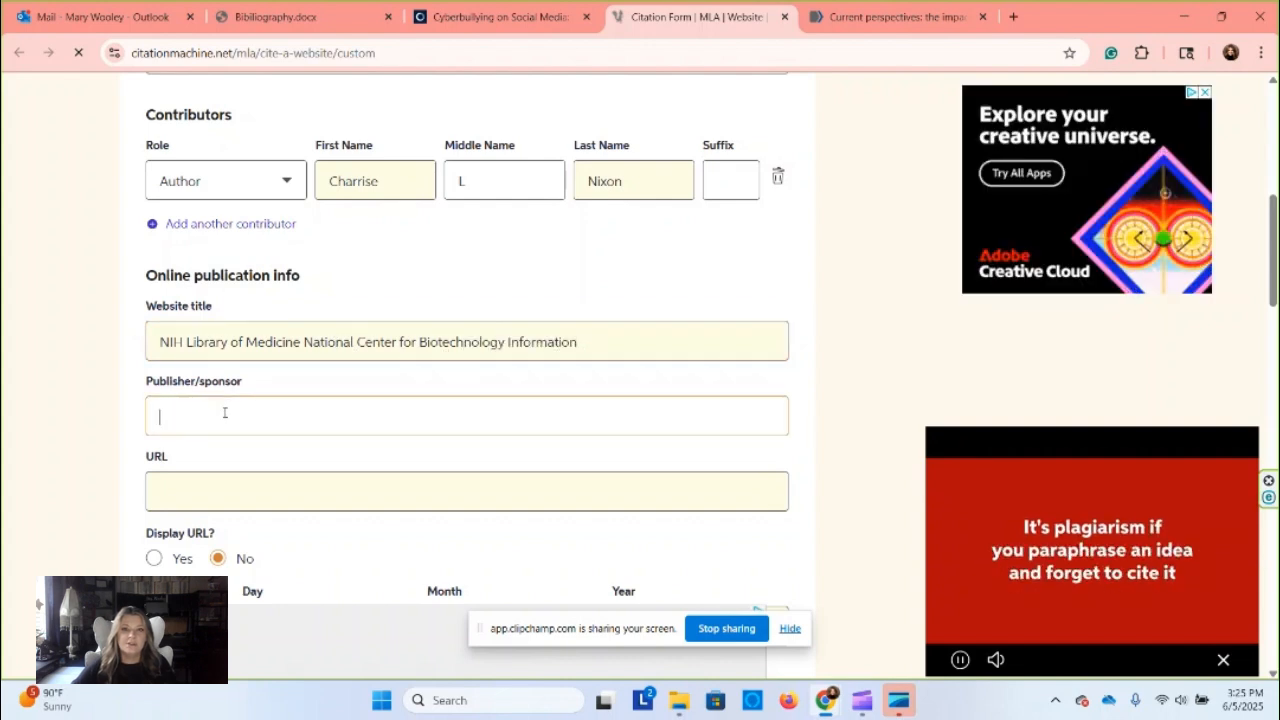
{"action": "left_click", "coordinate": [850, 17]}
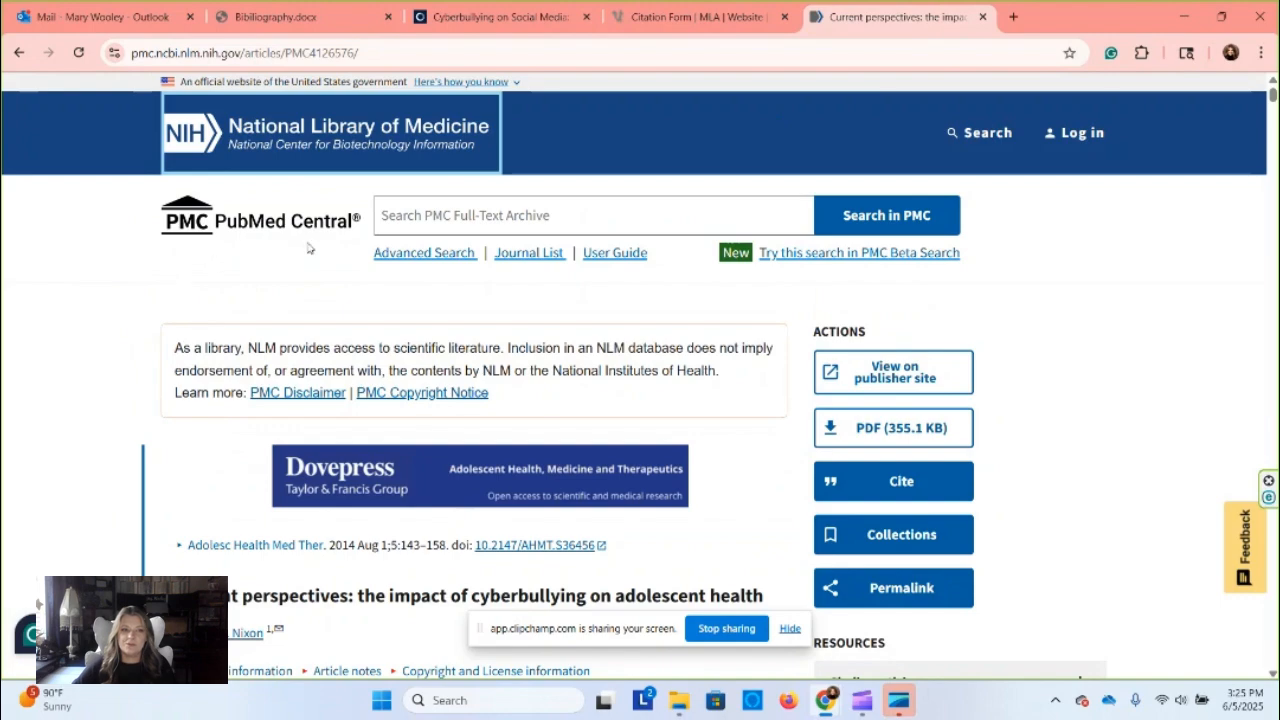
{"action": "scroll", "coordinate": [308, 250], "scroll_direction": "down", "scroll_amount": 15}
{"action": "scroll", "coordinate": [307, 261], "scroll_direction": "down", "scroll_amount": 15}
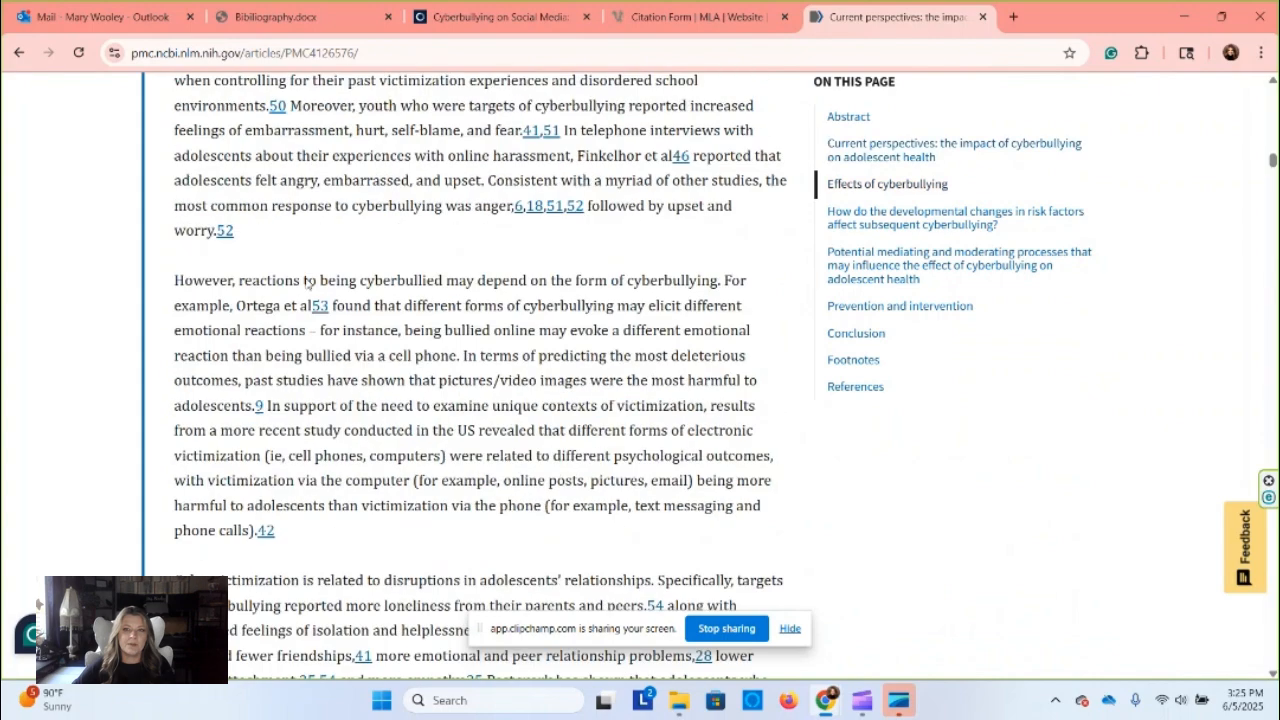
{"action": "scroll", "coordinate": [308, 285], "scroll_direction": "down", "scroll_amount": 4}
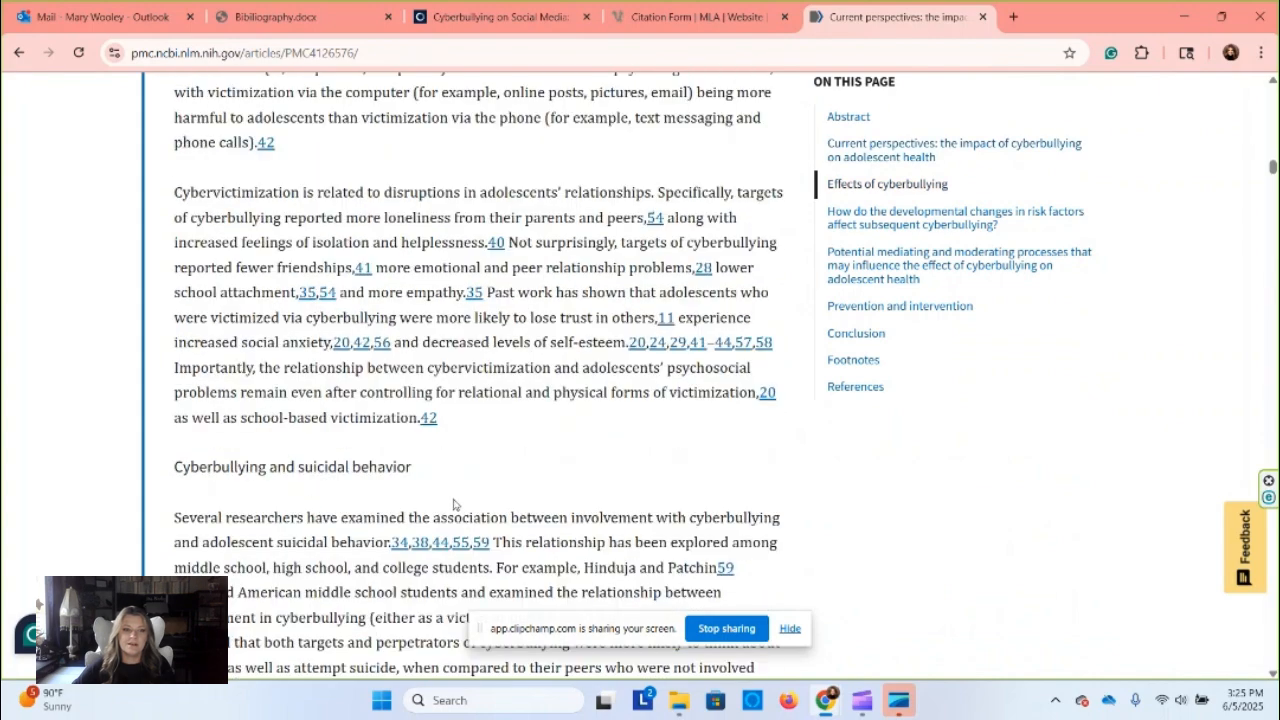
{"action": "scroll", "coordinate": [488, 483], "scroll_direction": "down", "scroll_amount": 15}
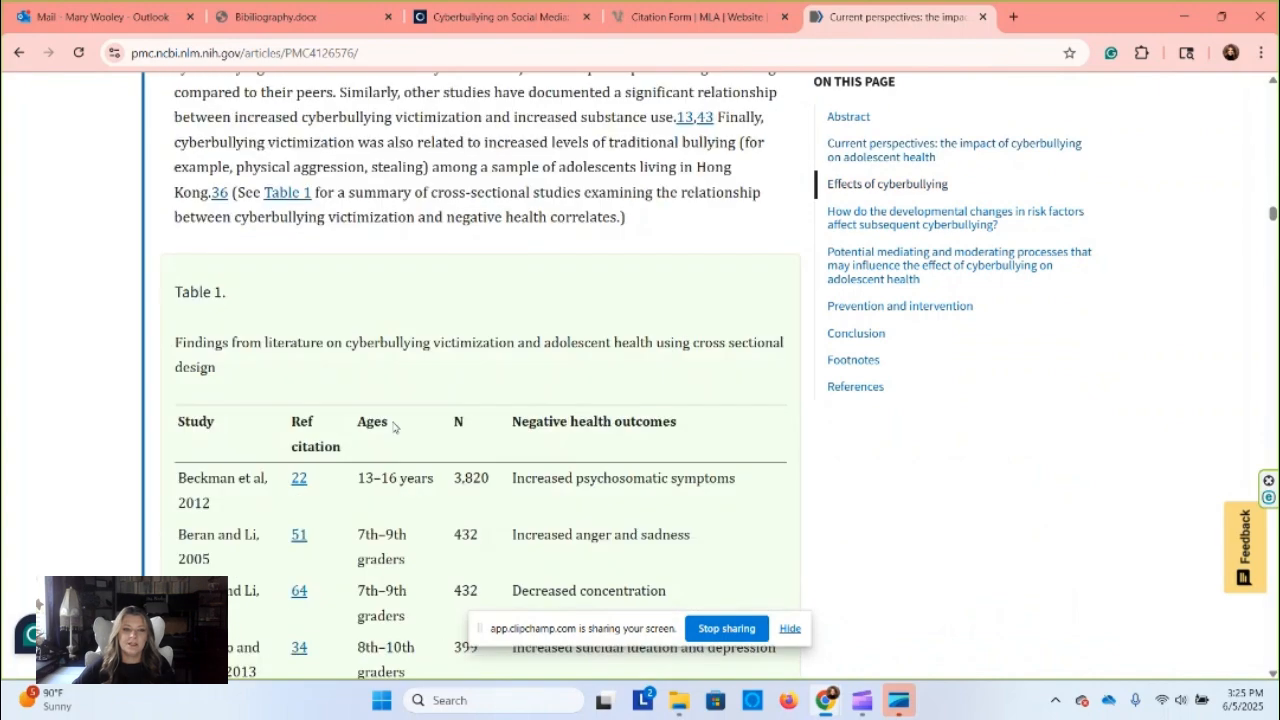
{"action": "left_click_drag", "start_coordinate": [1273, 211], "coordinate": [1273, 215]}
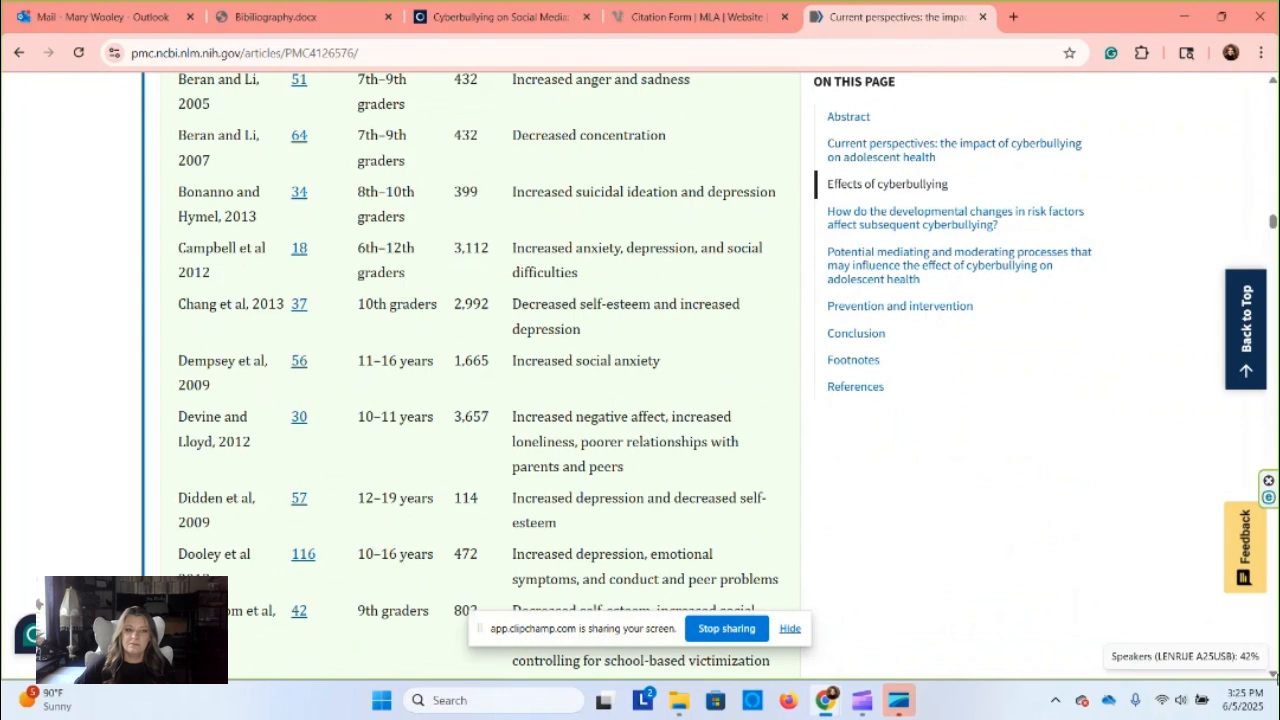
{"action": "scroll", "coordinate": [1273, 676], "scroll_direction": "down", "scroll_amount": 8}
{"action": "scroll", "coordinate": [1273, 676], "scroll_direction": "down", "scroll_amount": 8}
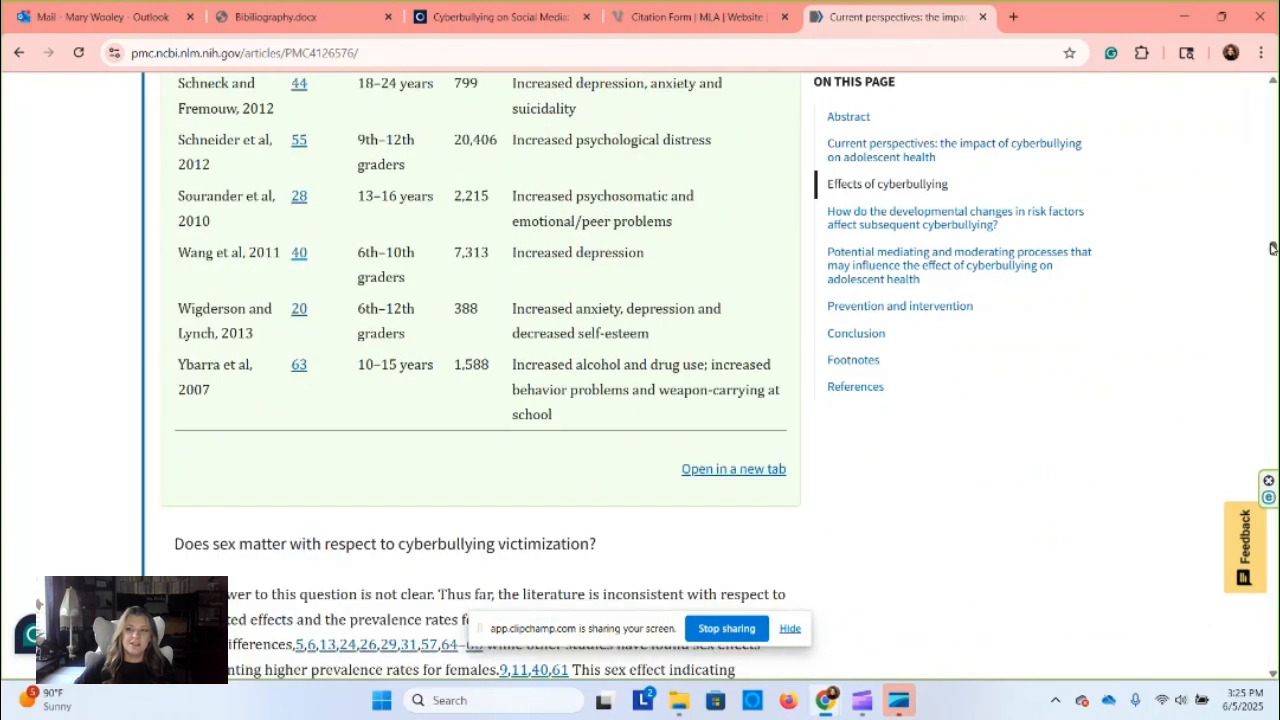
{"action": "left_click_drag", "start_coordinate": [1273, 249], "coordinate": [1273, 424]}
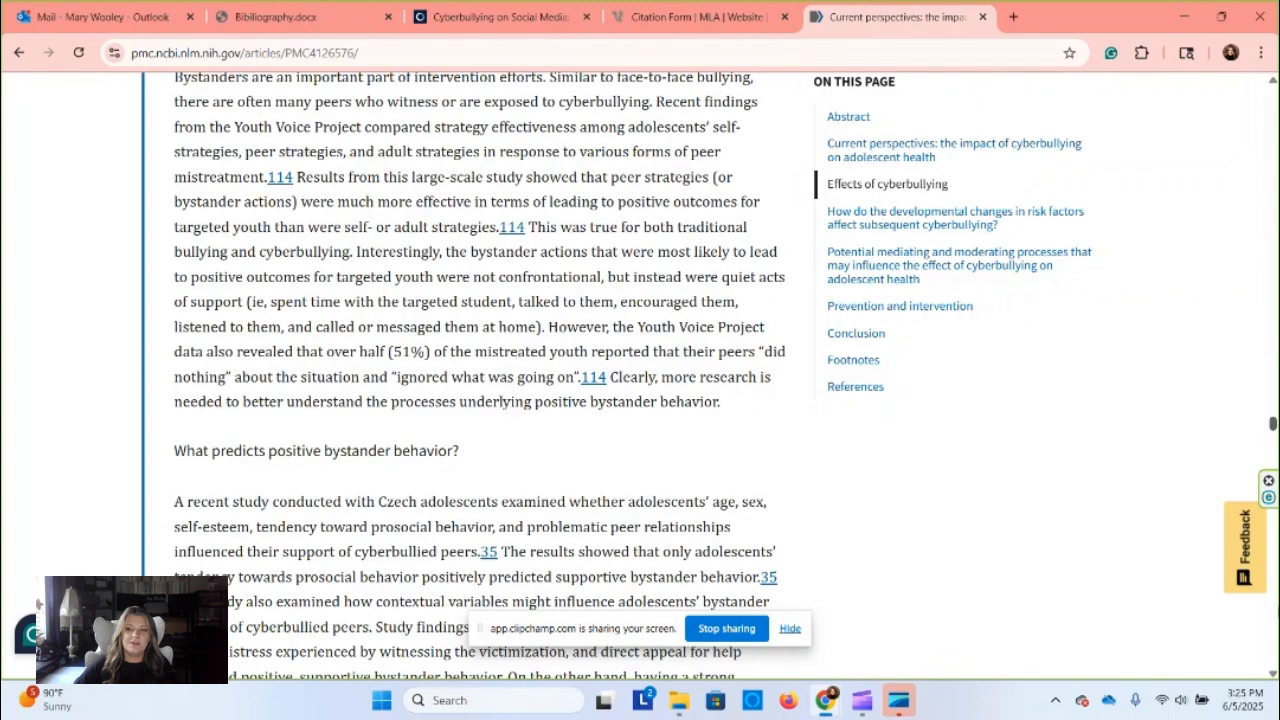
{"action": "left_click_drag", "start_coordinate": [1275, 647], "coordinate": [1275, 660]}
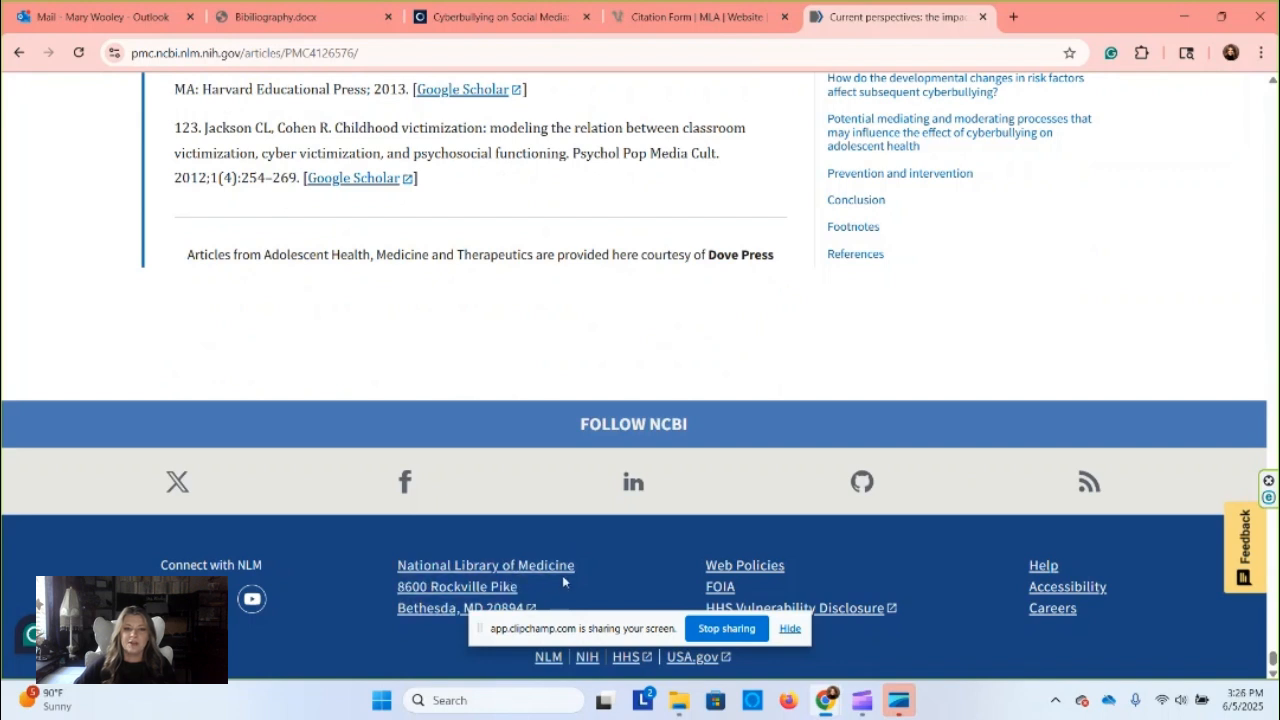
- Enter "National Library of Medicine" as the publisher/sponsor in the citation form
{"action": "left_click", "coordinate": [645, 18]}
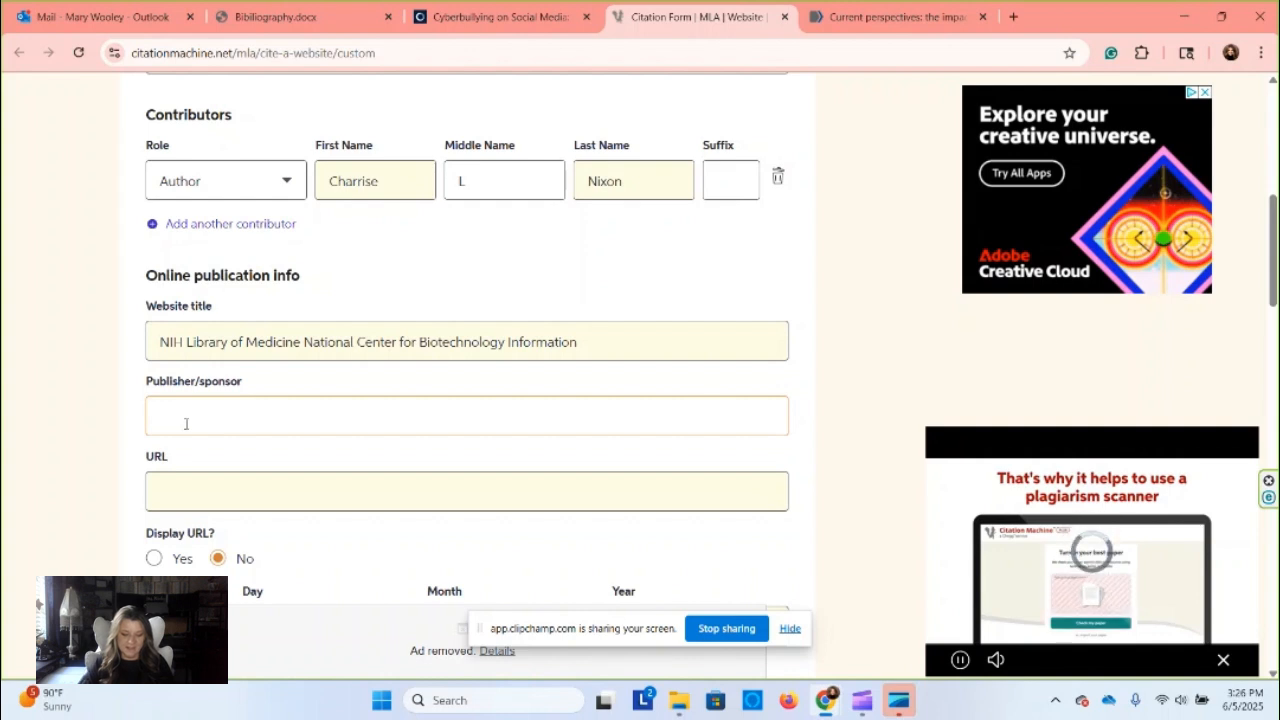
{"action": "left_click", "coordinate": [186, 424]}
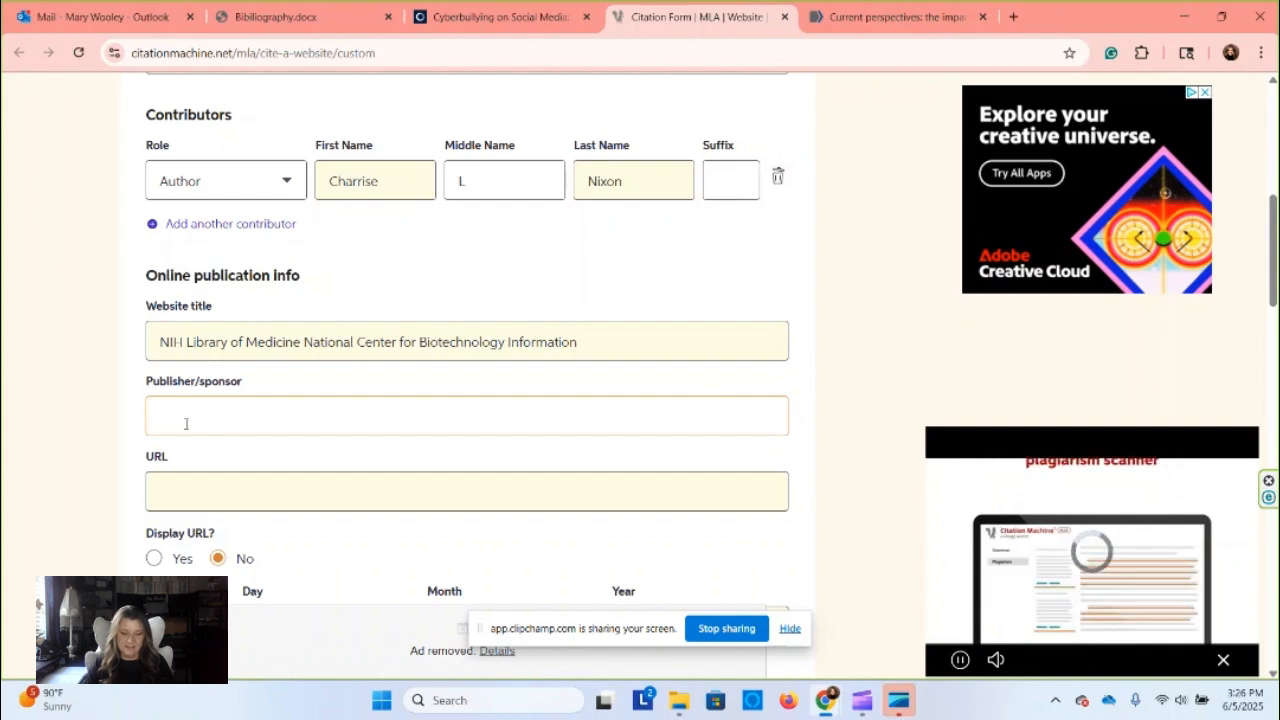
{"action": "type", "text": "National Library of Medi"}
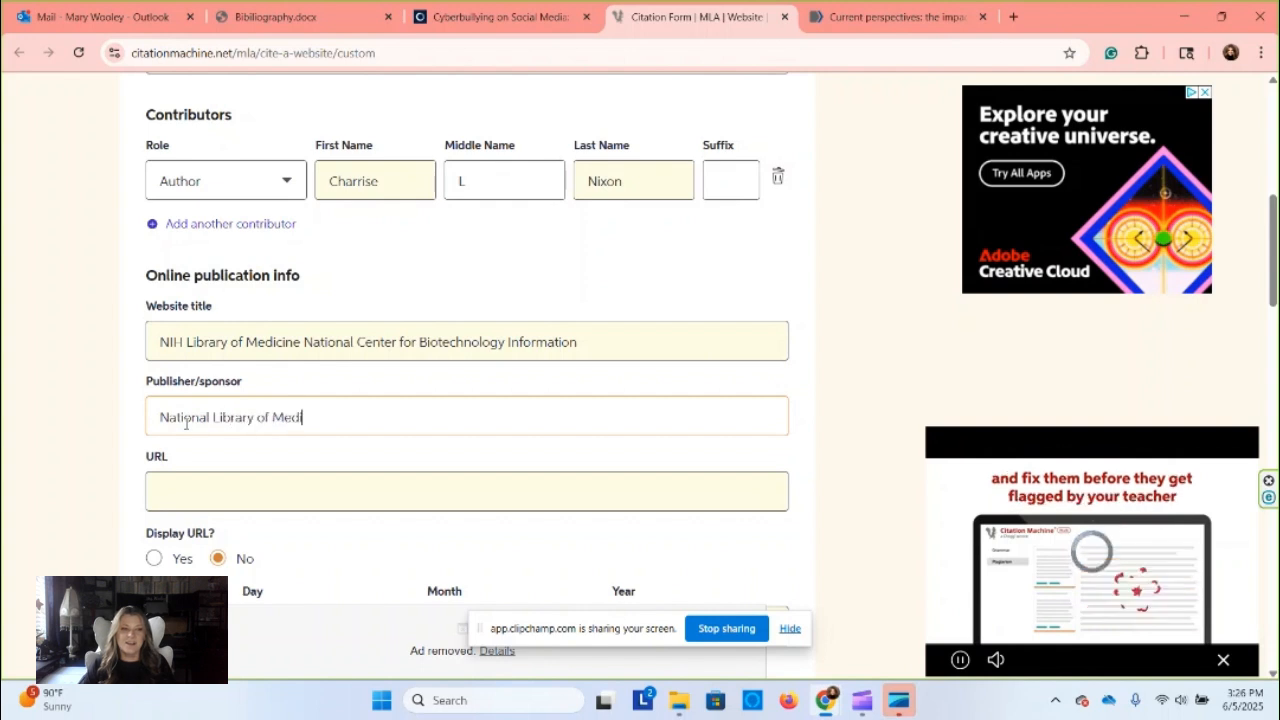
{"action": "type", "text": "cine"}
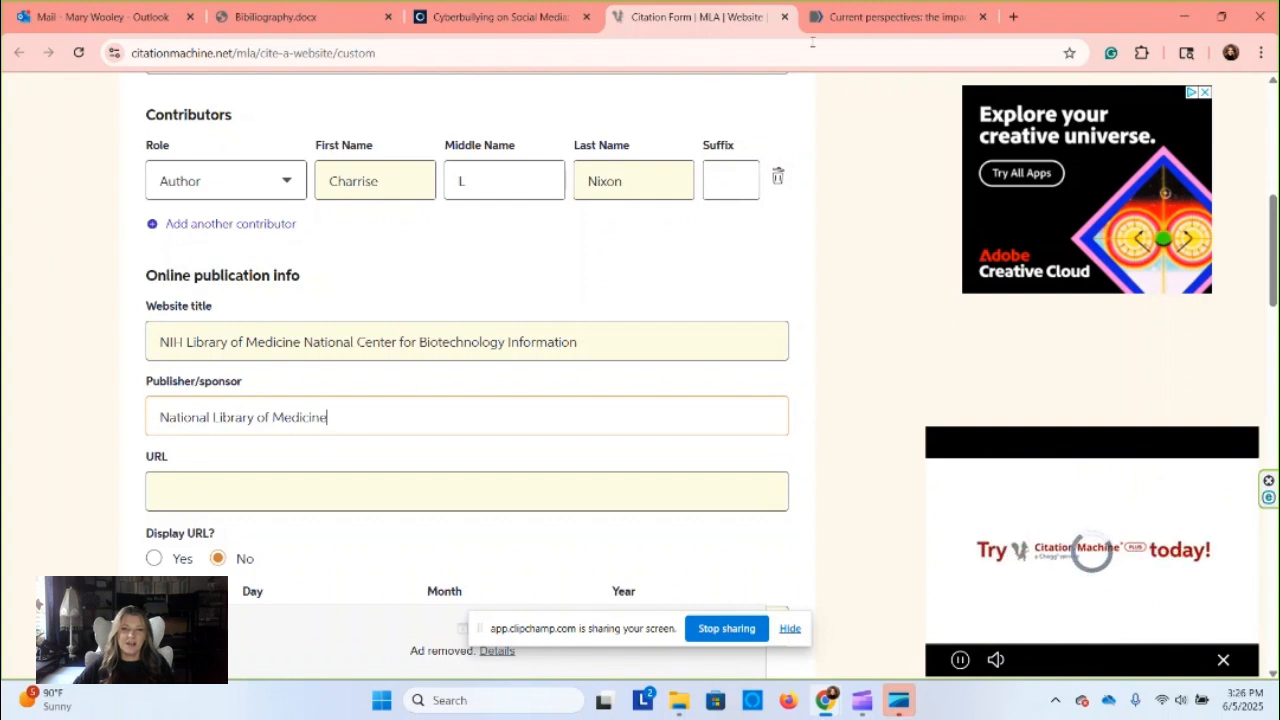
- Copy the PubMed Central article's web address into the citation form's URL field and set Display URL to Yes
{"action": "left_click", "coordinate": [893, 16]}
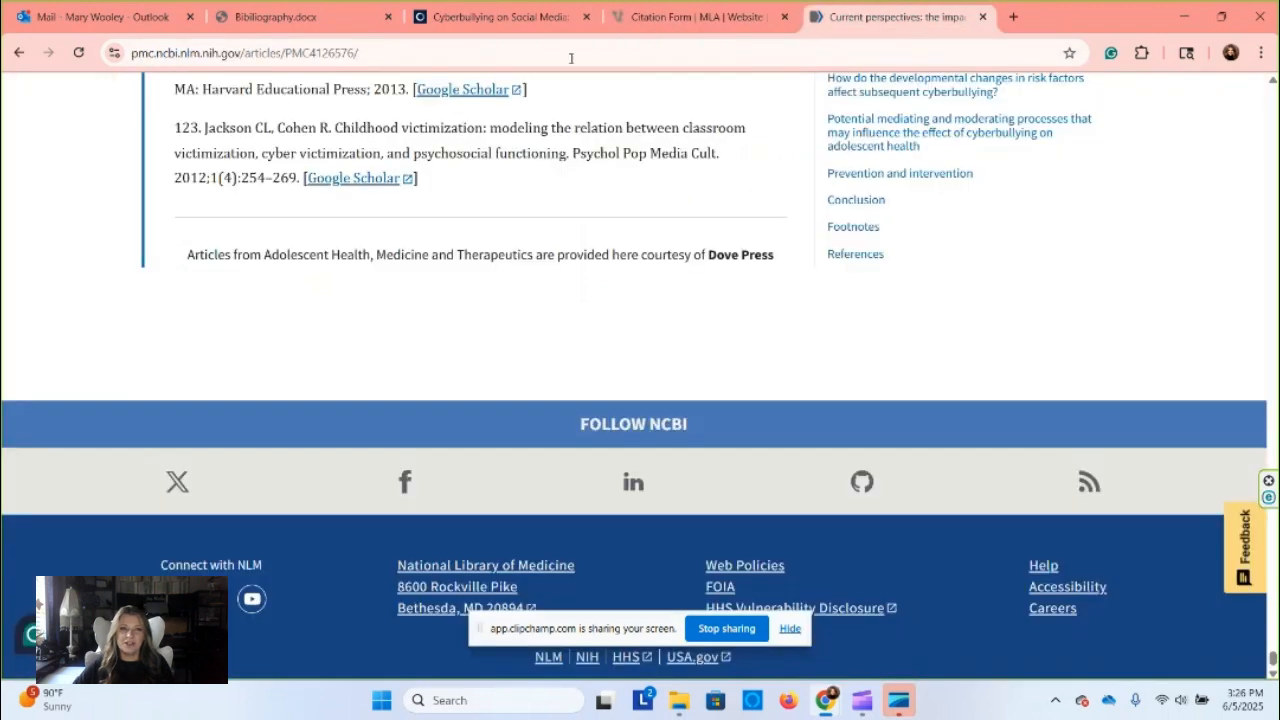
{"action": "left_click", "coordinate": [258, 53]}
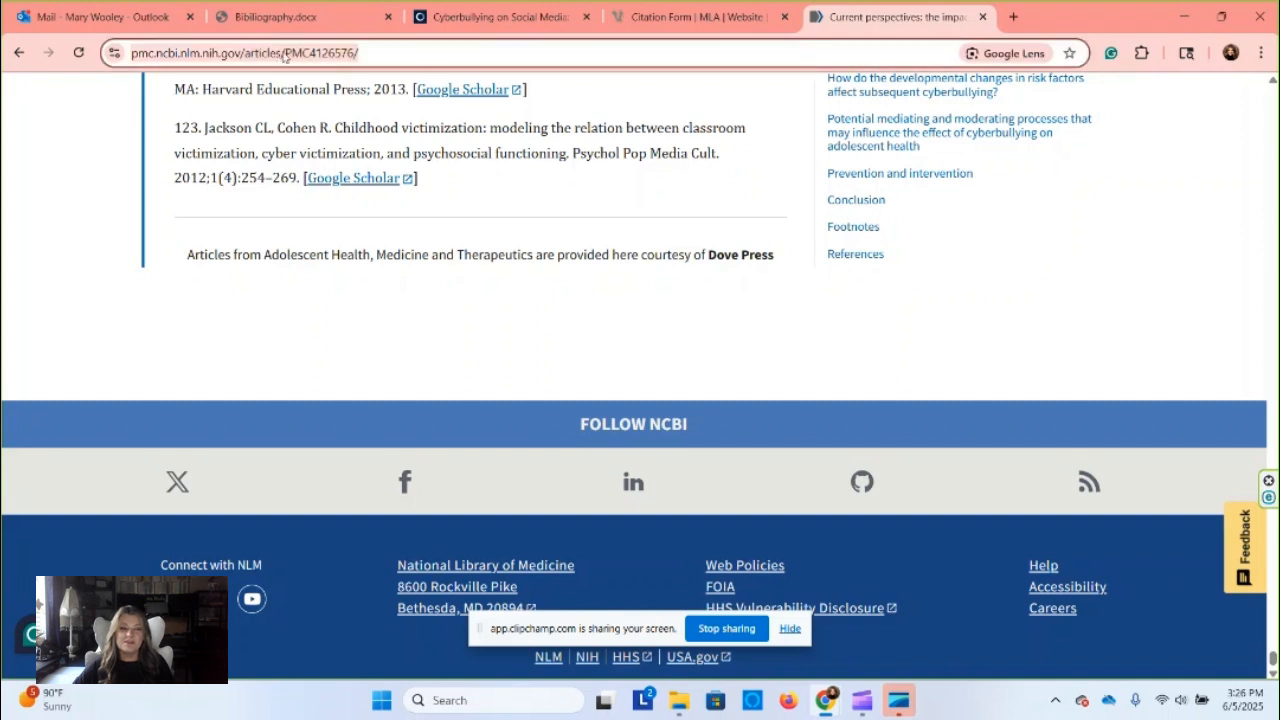
{"action": "right_click", "coordinate": [284, 56]}
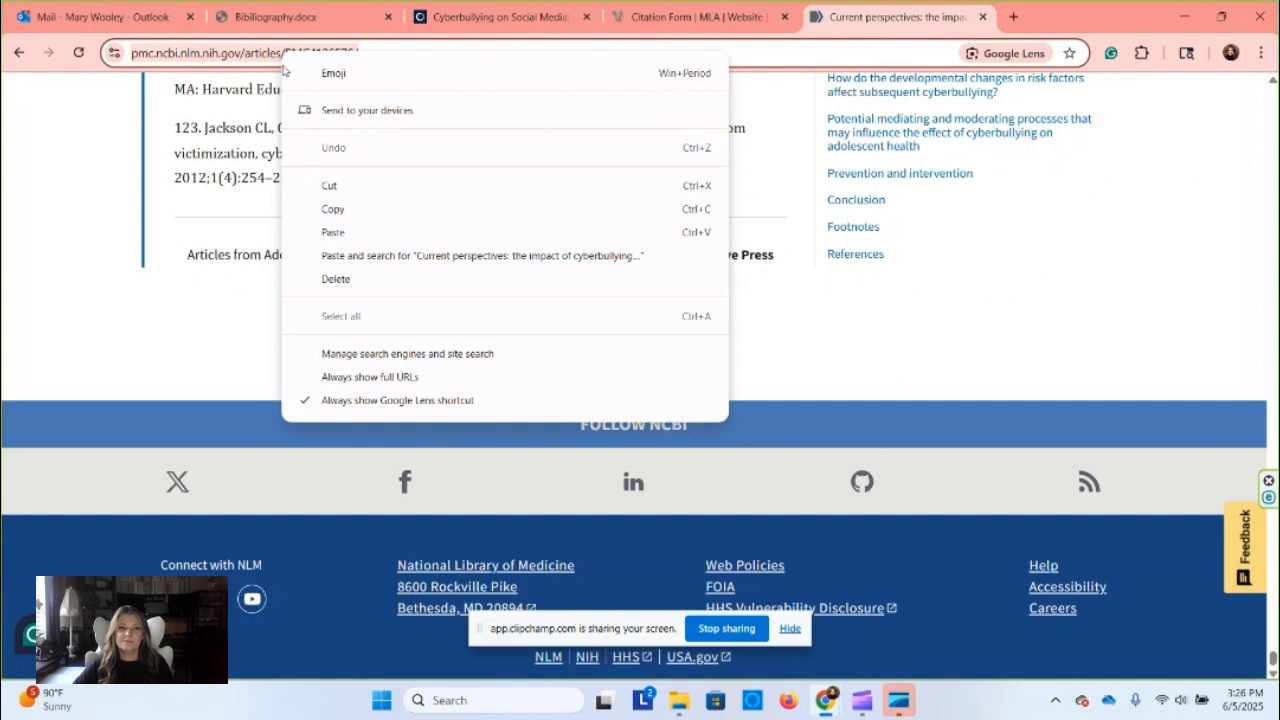
{"action": "left_click", "coordinate": [704, 21]}
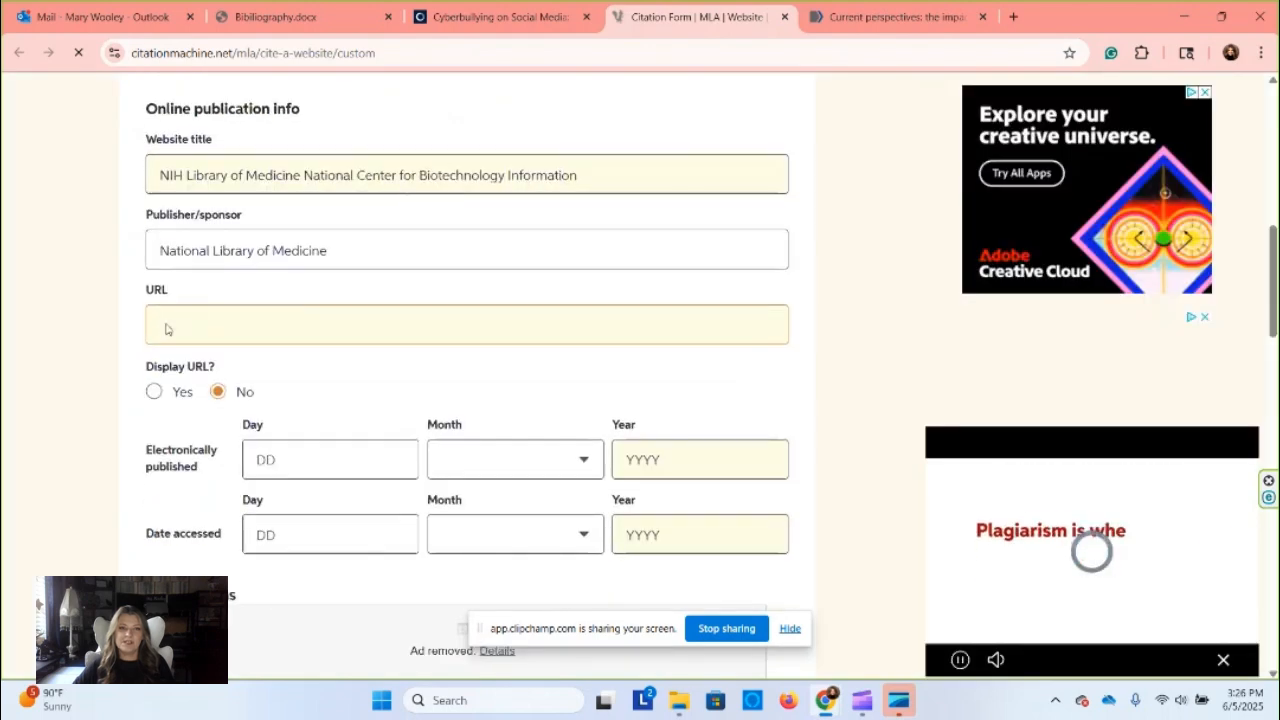
{"action": "right_click", "coordinate": [166, 324]}
{"action": "left_click", "coordinate": [193, 489]}
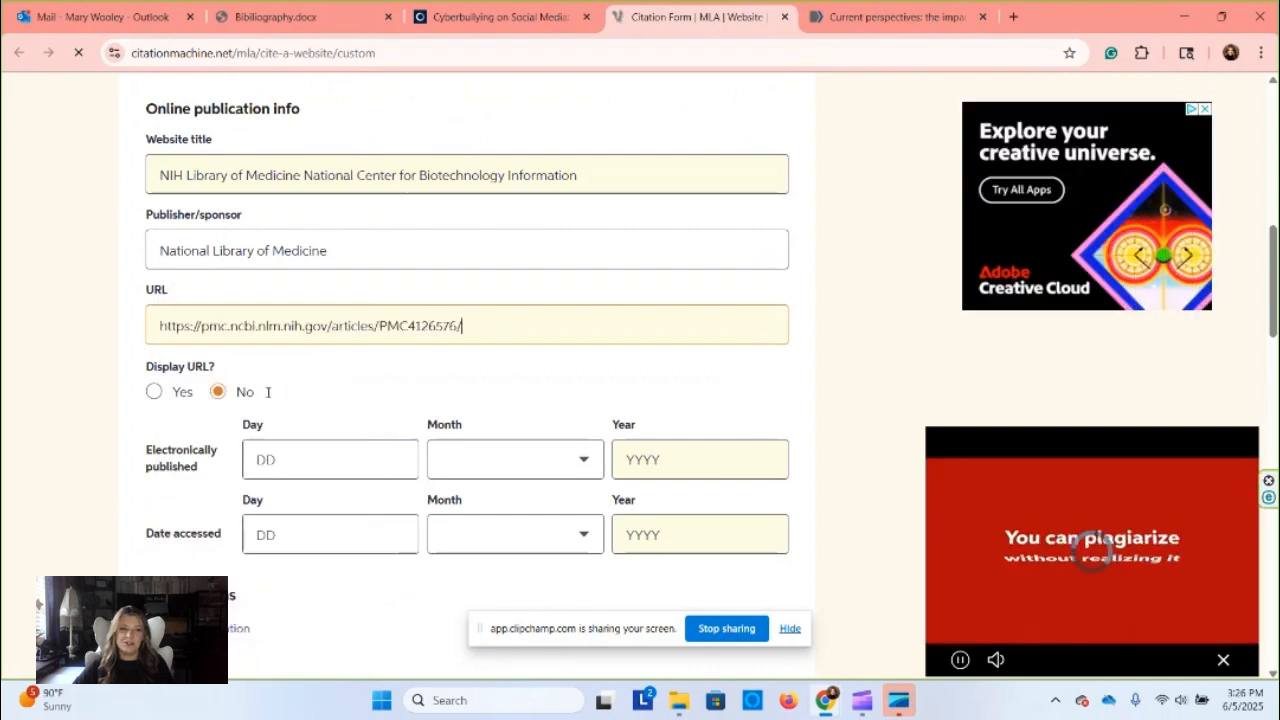
{"action": "left_click", "coordinate": [154, 391]}
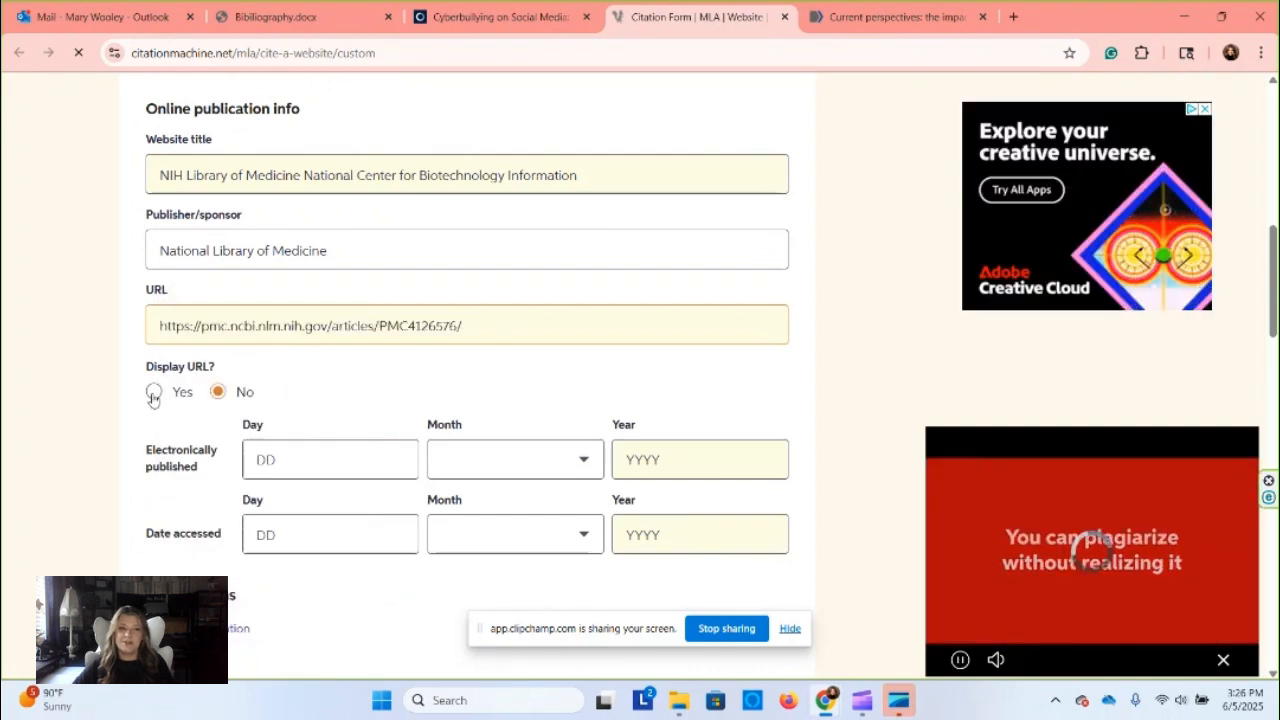
- Look up the publication date at the start of the PubMed Central article and enter 01 as the electronic publication day
{"action": "scroll", "coordinate": [290, 385], "scroll_direction": "down", "scroll_amount": 2}
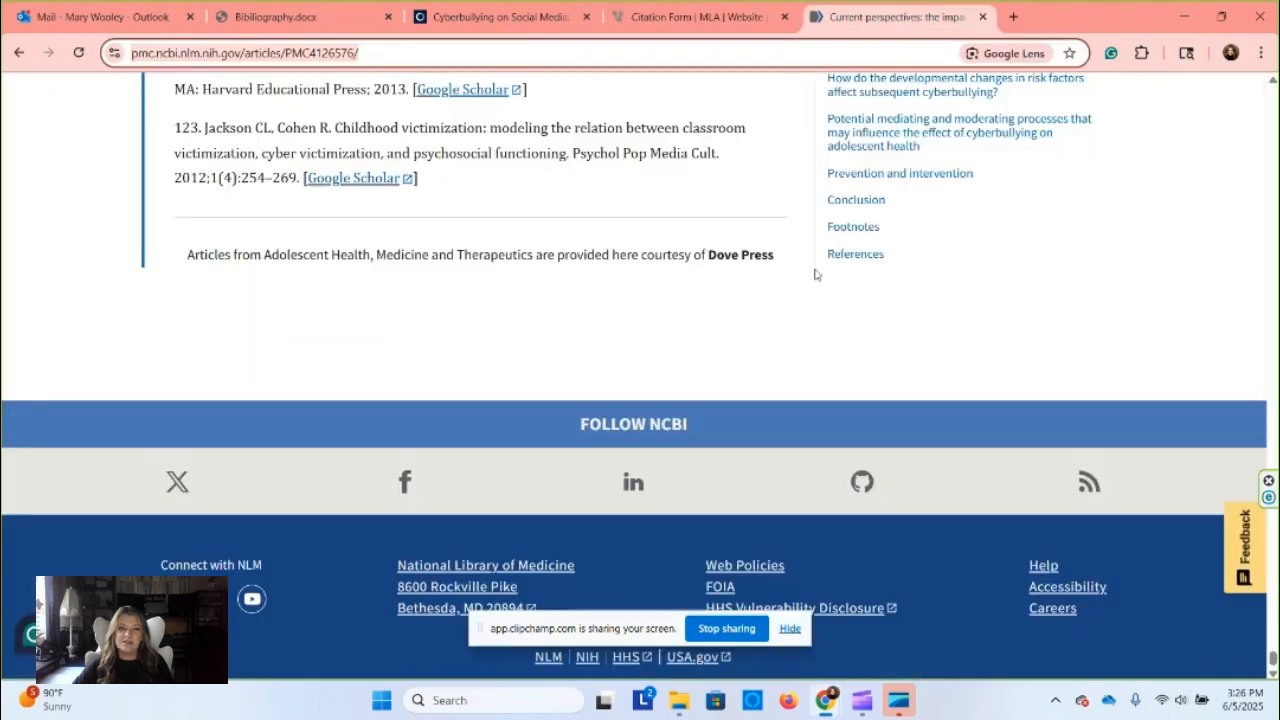
{"action": "left_click", "coordinate": [848, 30]}
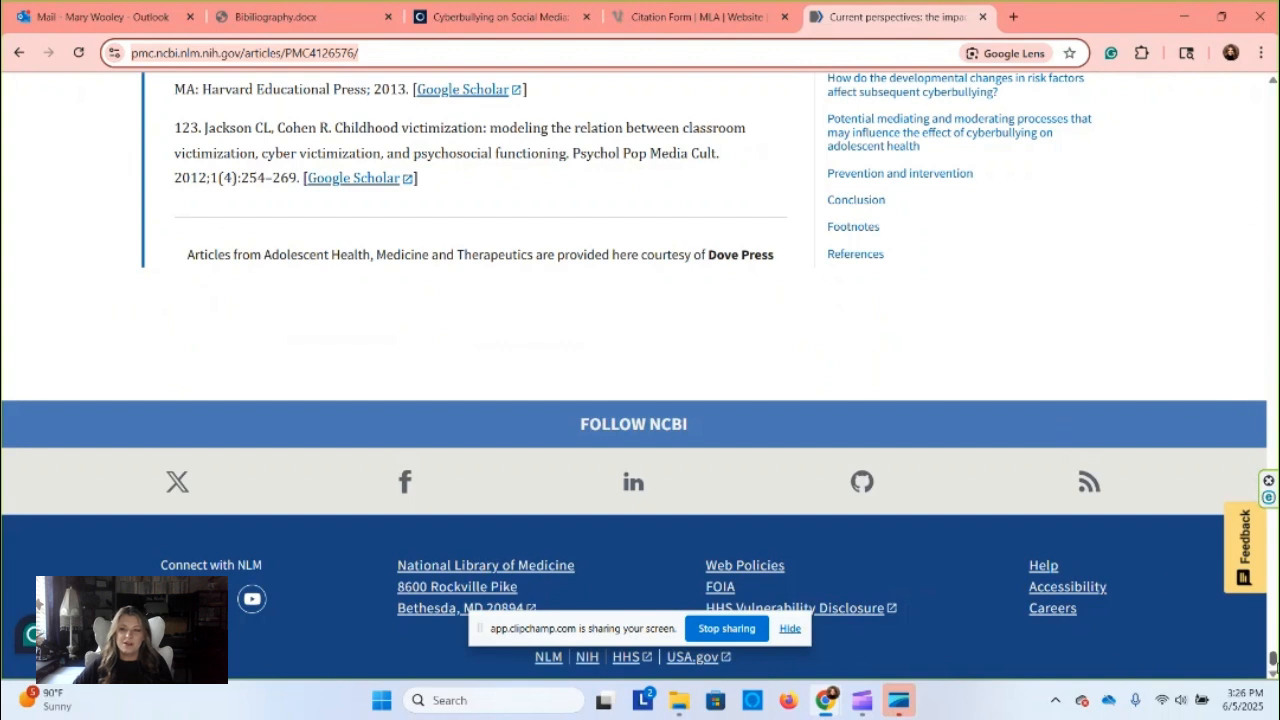
{"action": "left_click_drag", "start_coordinate": [1273, 662], "coordinate": [1273, 512]}
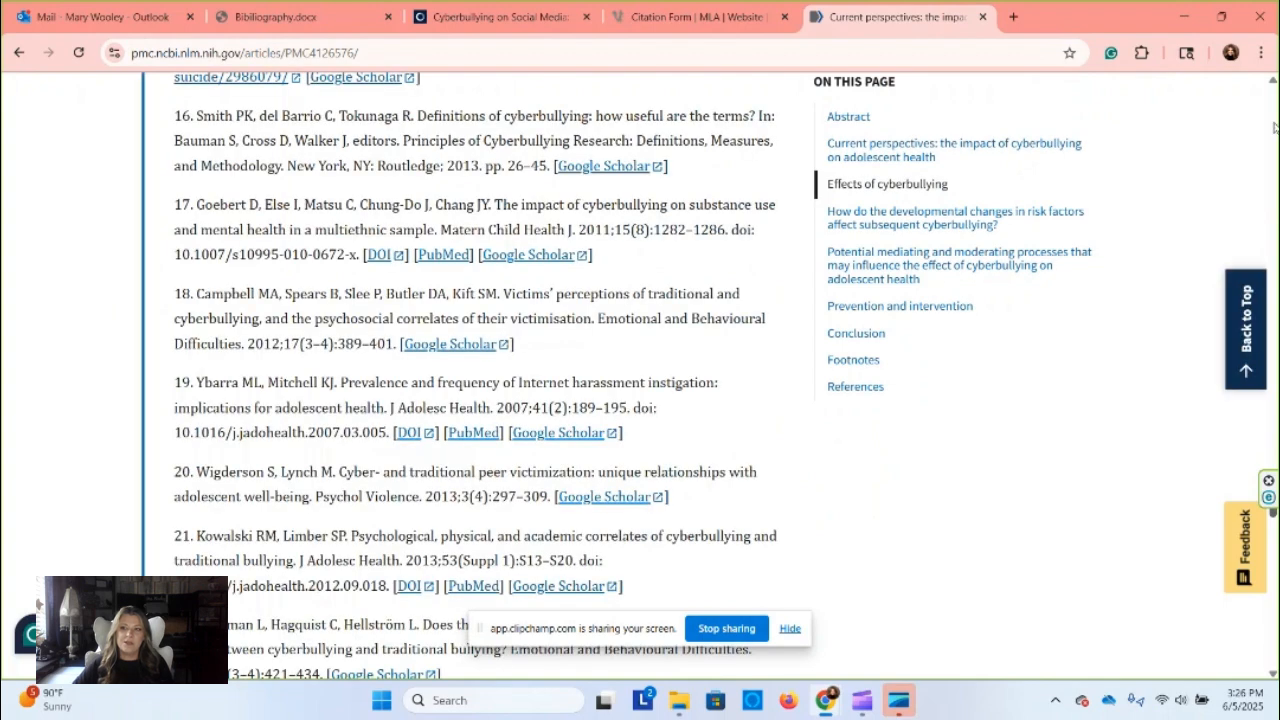
{"action": "left_click_drag", "start_coordinate": [1272, 121], "coordinate": [1273, 88]}
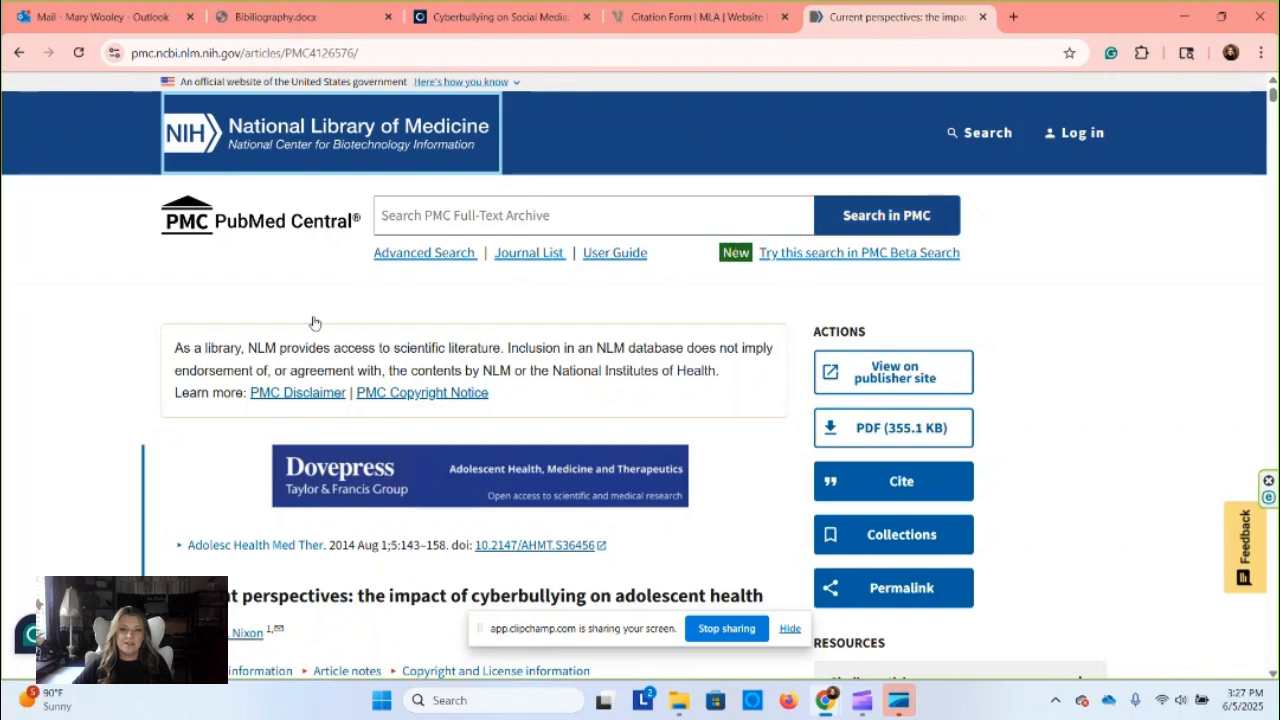
{"action": "scroll", "coordinate": [401, 479], "scroll_direction": "down", "scroll_amount": 2}
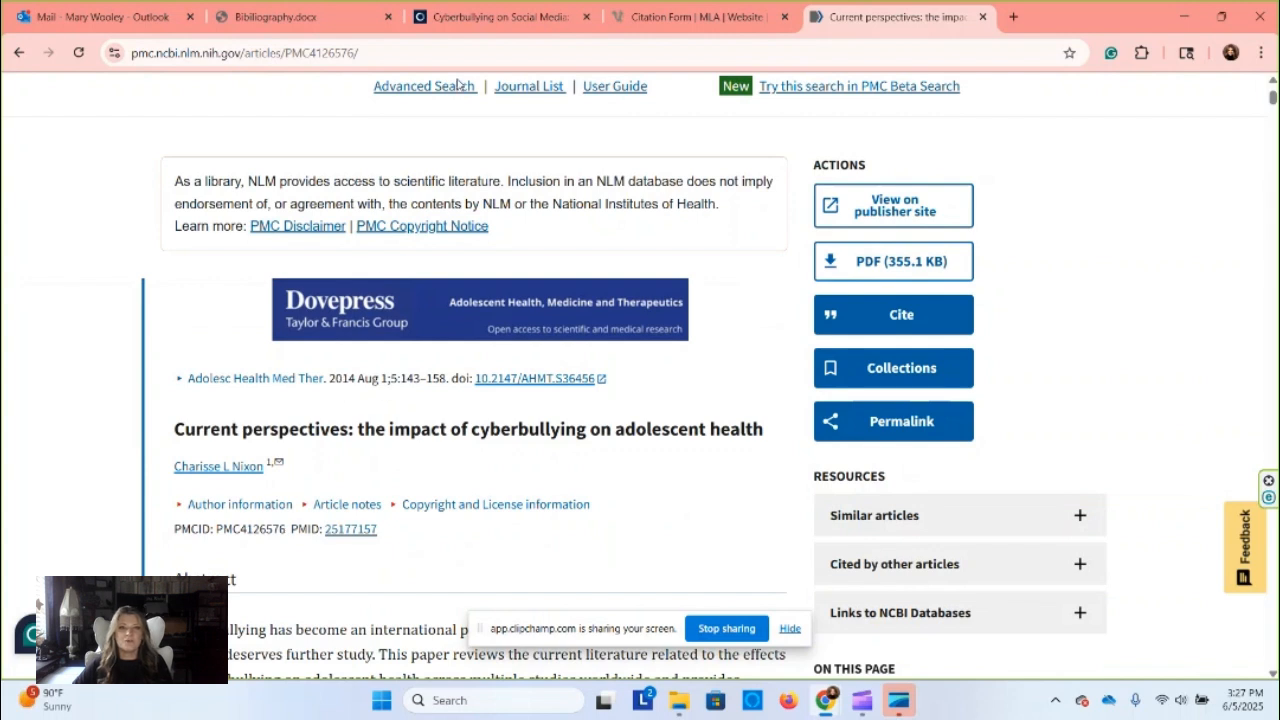
{"action": "left_click", "coordinate": [675, 16]}
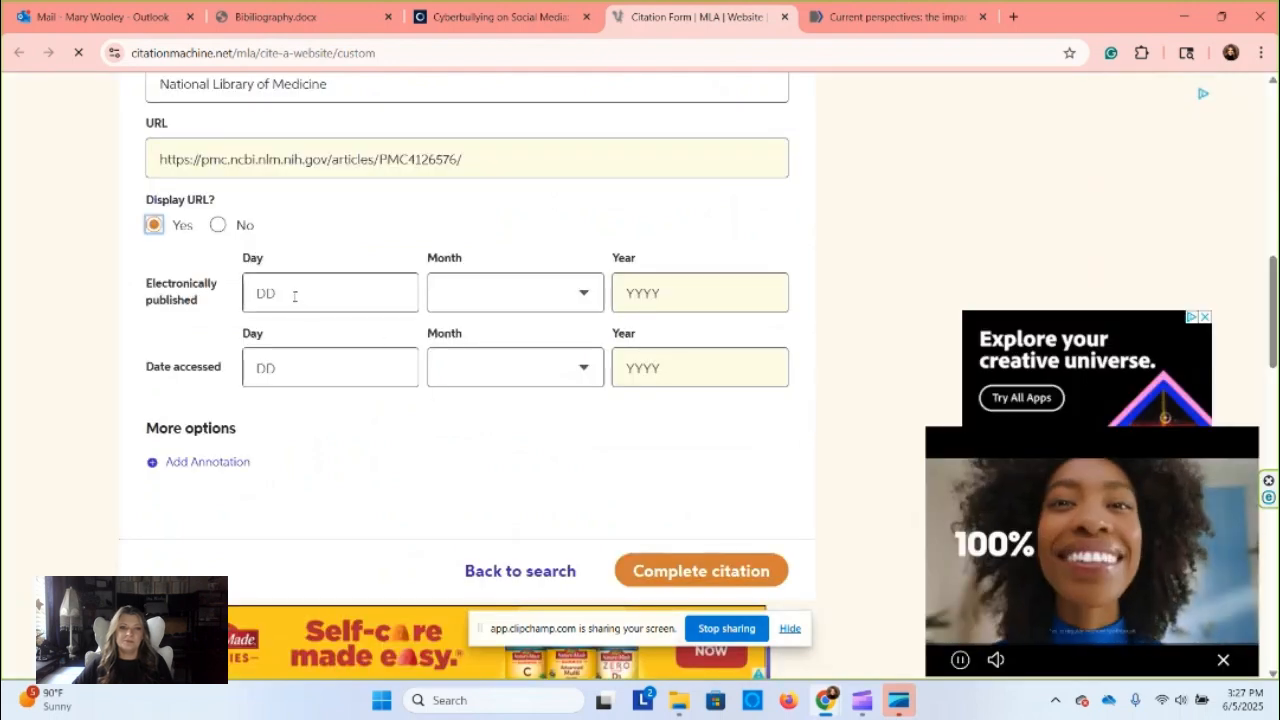
{"action": "left_click", "coordinate": [289, 294]}
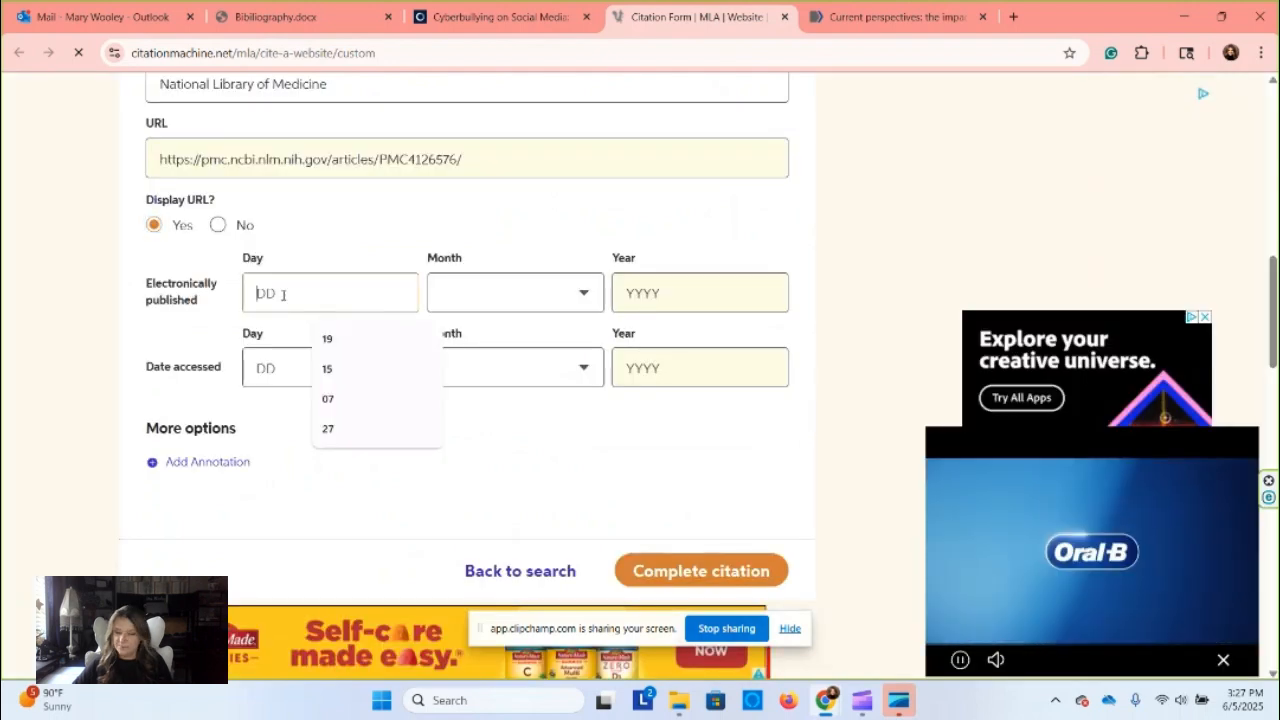
{"action": "type", "text": "01"}
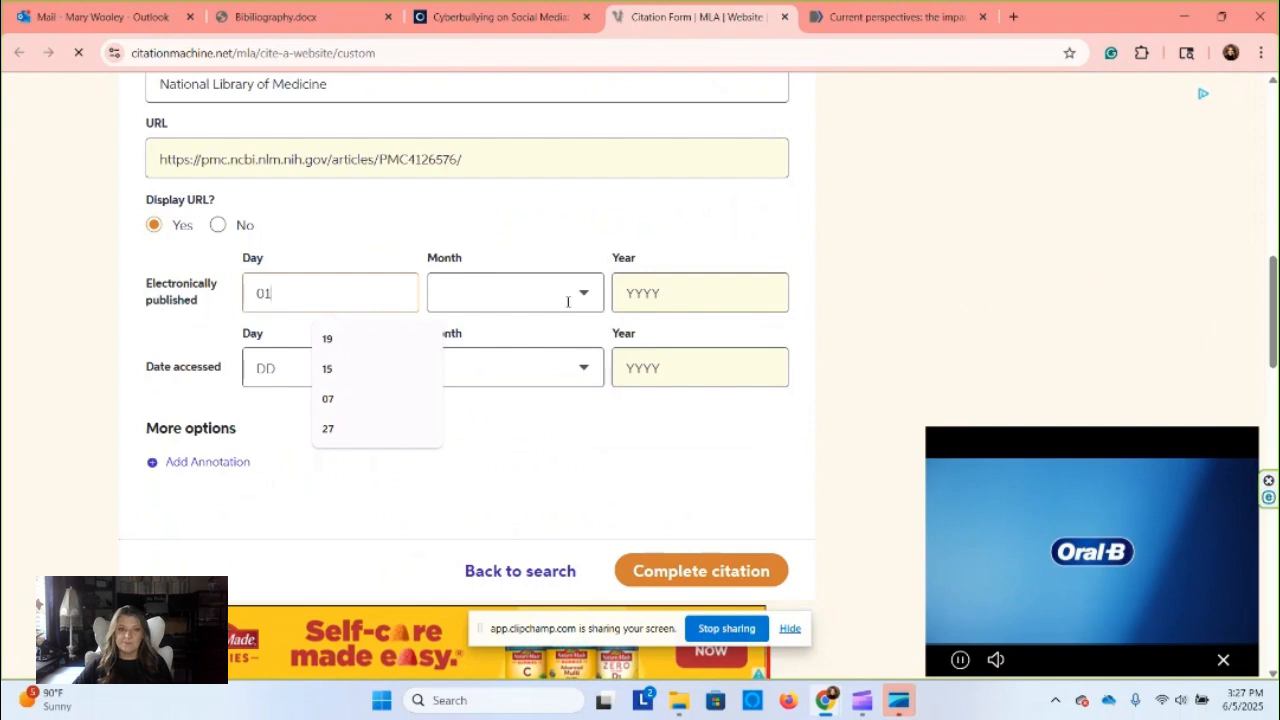
- Set the electronic publication month to August and the year to 2014
{"action": "left_click", "coordinate": [582, 292]}
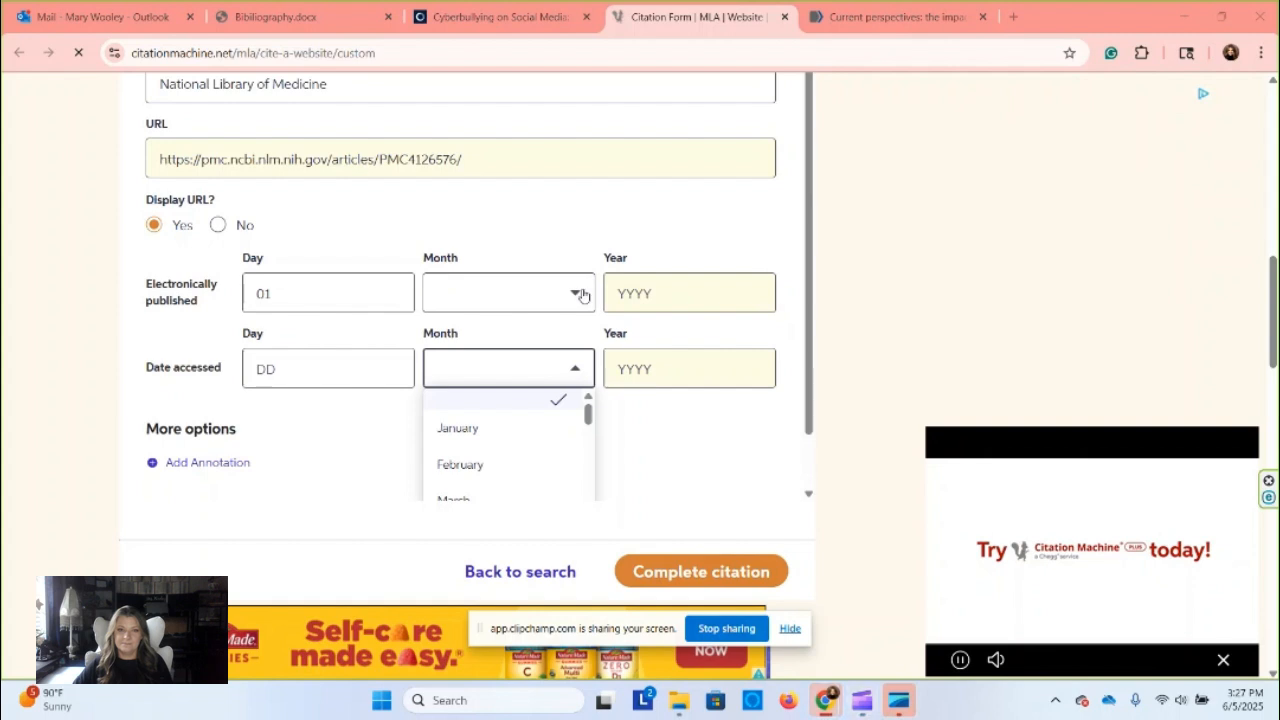
{"action": "left_click", "coordinate": [577, 296]}
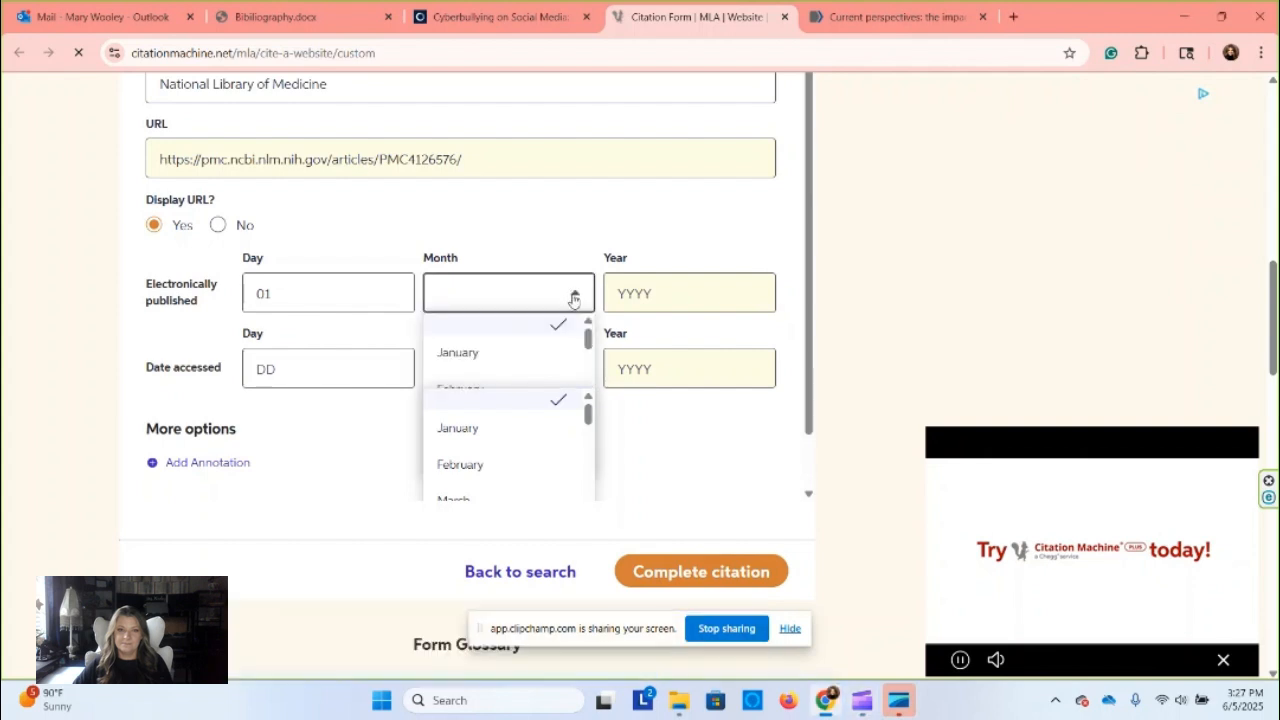
{"action": "left_click", "coordinate": [556, 295]}
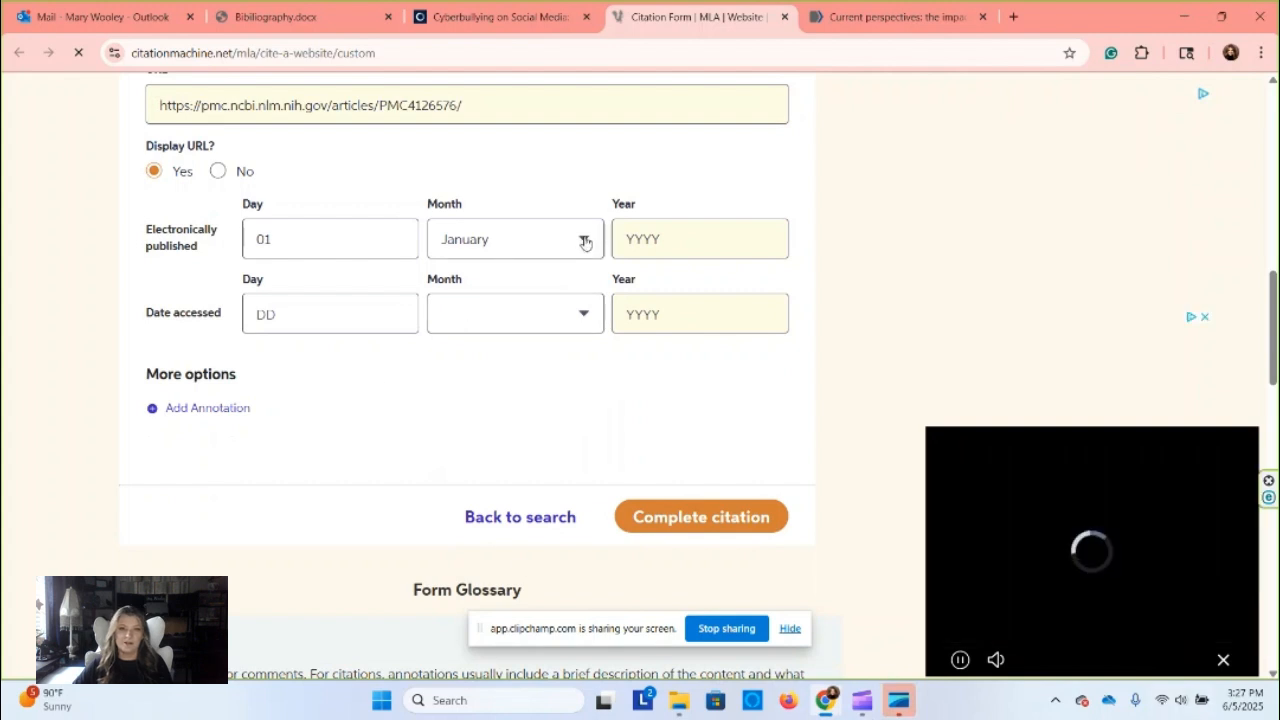
{"action": "left_click", "coordinate": [585, 243]}
{"action": "scroll", "coordinate": [514, 265], "scroll_direction": "down", "scroll_amount": 3}
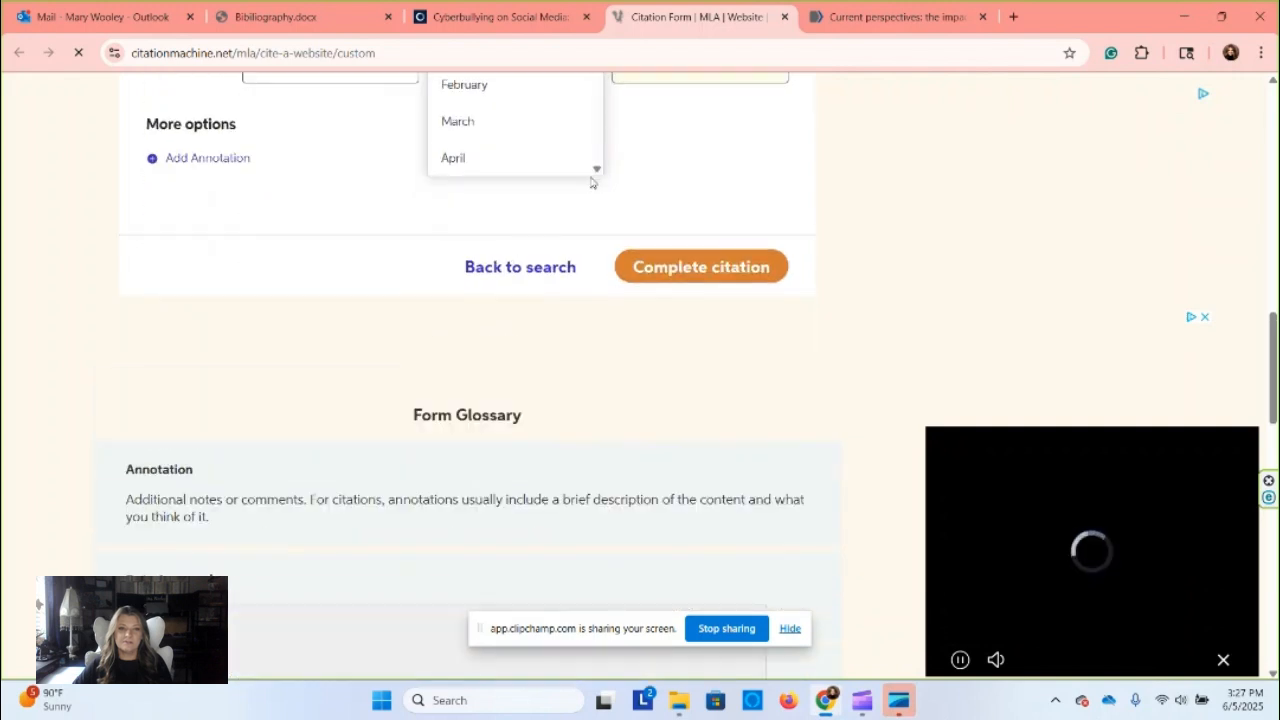
{"action": "left_click", "coordinate": [598, 173]}
{"action": "left_click", "coordinate": [598, 173]}
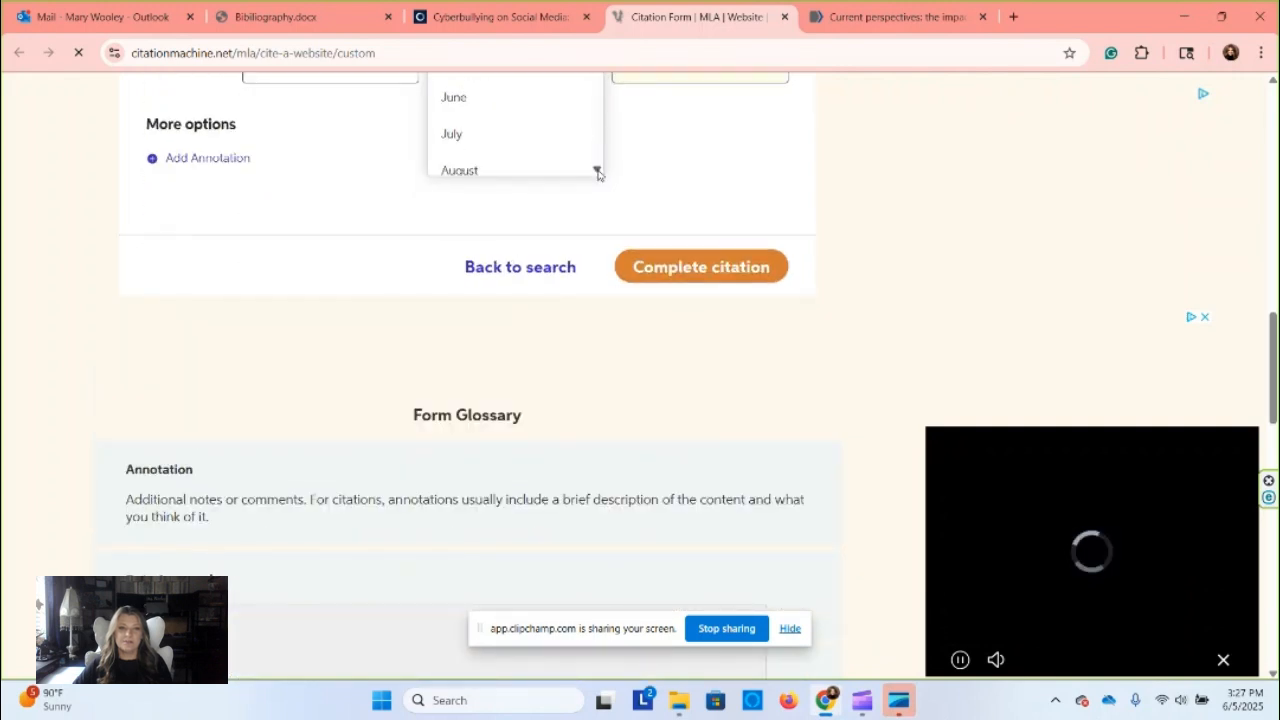
{"action": "left_click", "coordinate": [488, 174]}
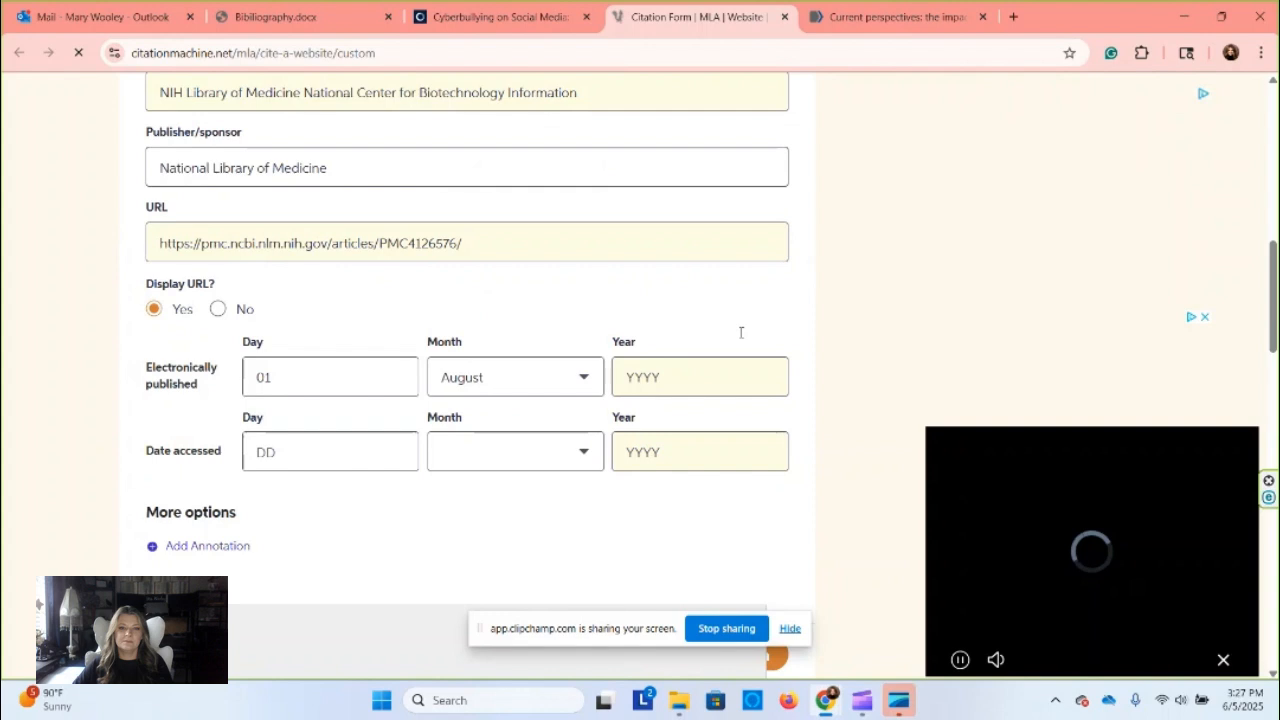
{"action": "left_click", "coordinate": [622, 375]}
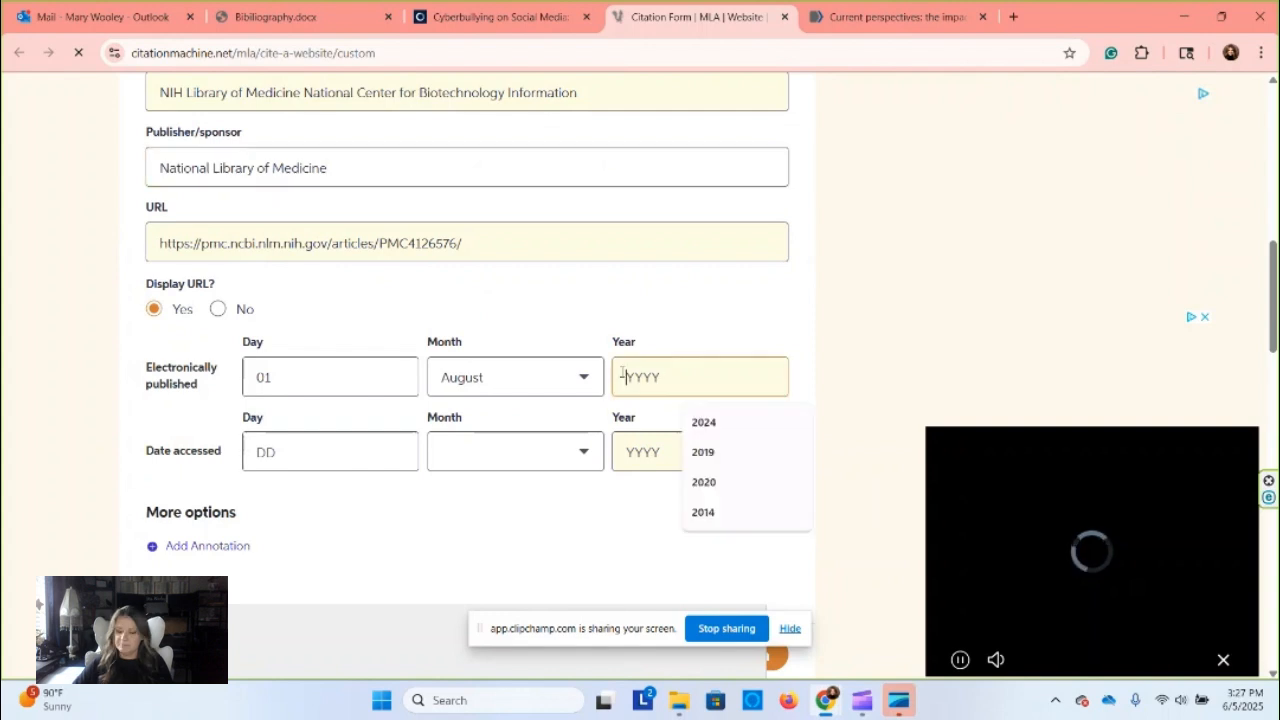
{"action": "type", "text": "2014"}
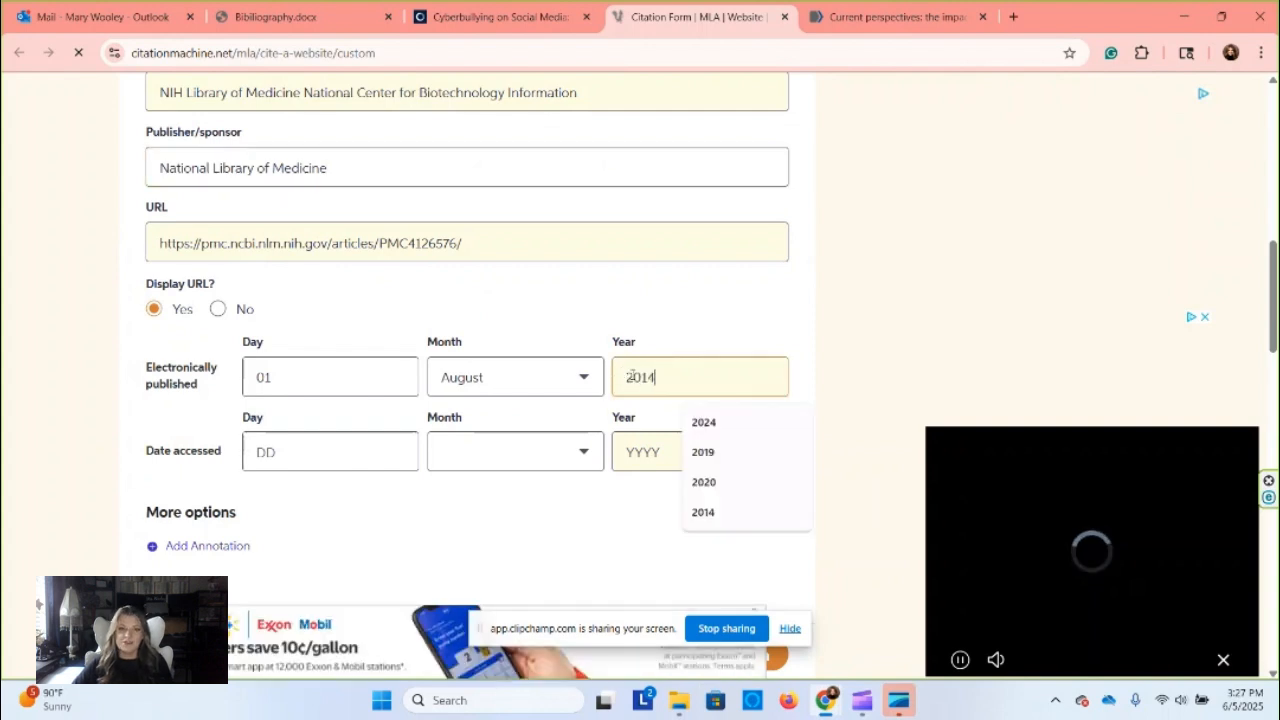
- Set the date accessed to 05 June 2025, letting the page continue if it stops responding
{"action": "left_click", "coordinate": [286, 453]}
{"action": "left_click", "coordinate": [286, 453]}
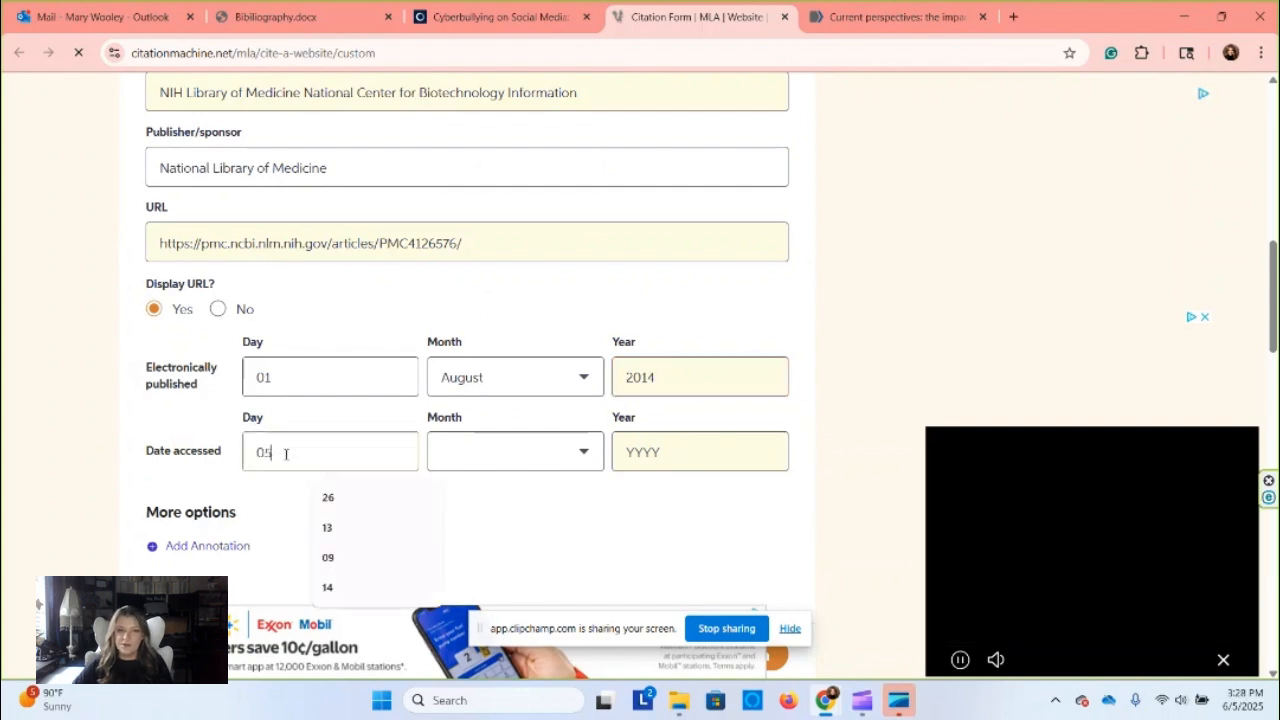
{"action": "left_click", "coordinate": [583, 457]}
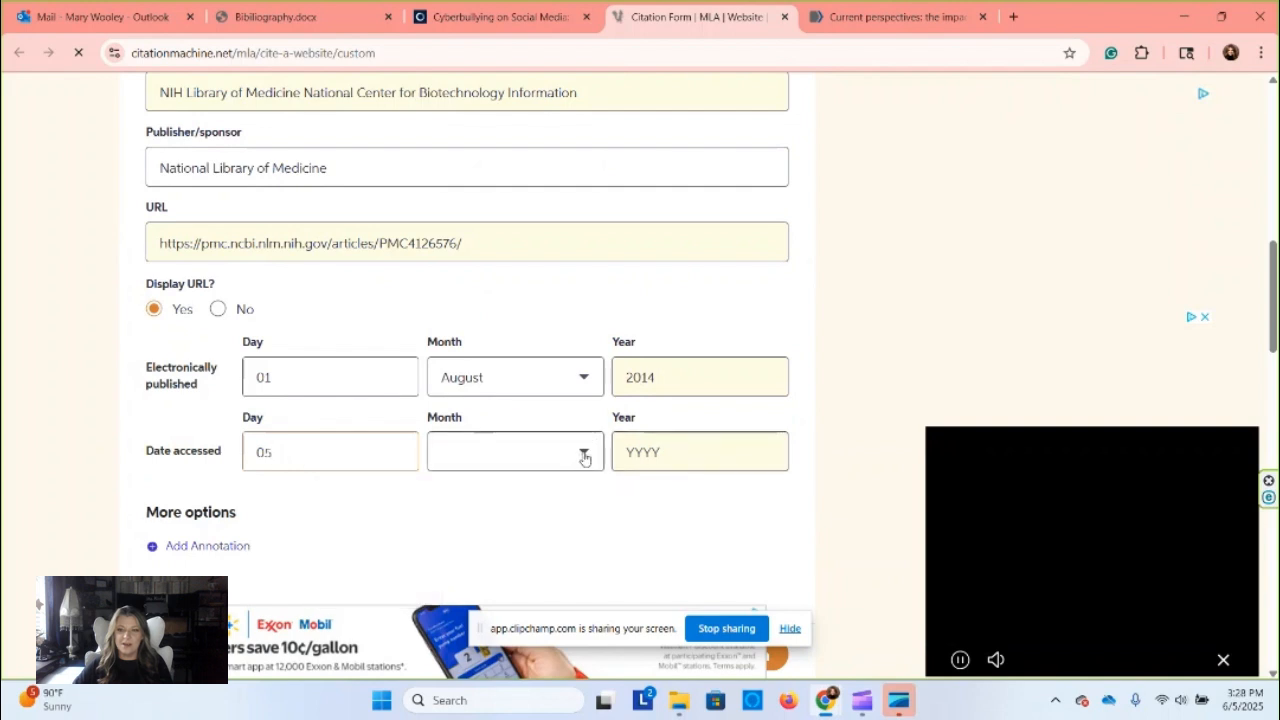
{"action": "left_click", "coordinate": [584, 457]}
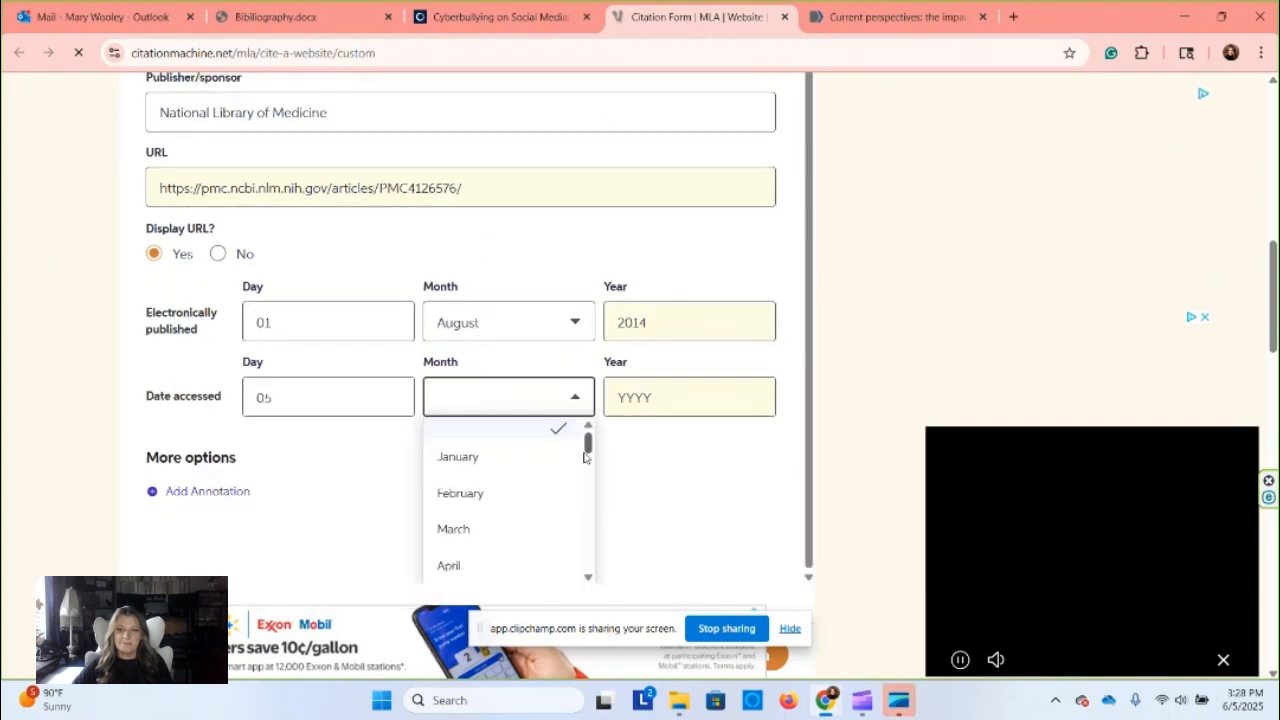
{"action": "scroll", "coordinate": [477, 534], "scroll_direction": "down", "scroll_amount": 3}
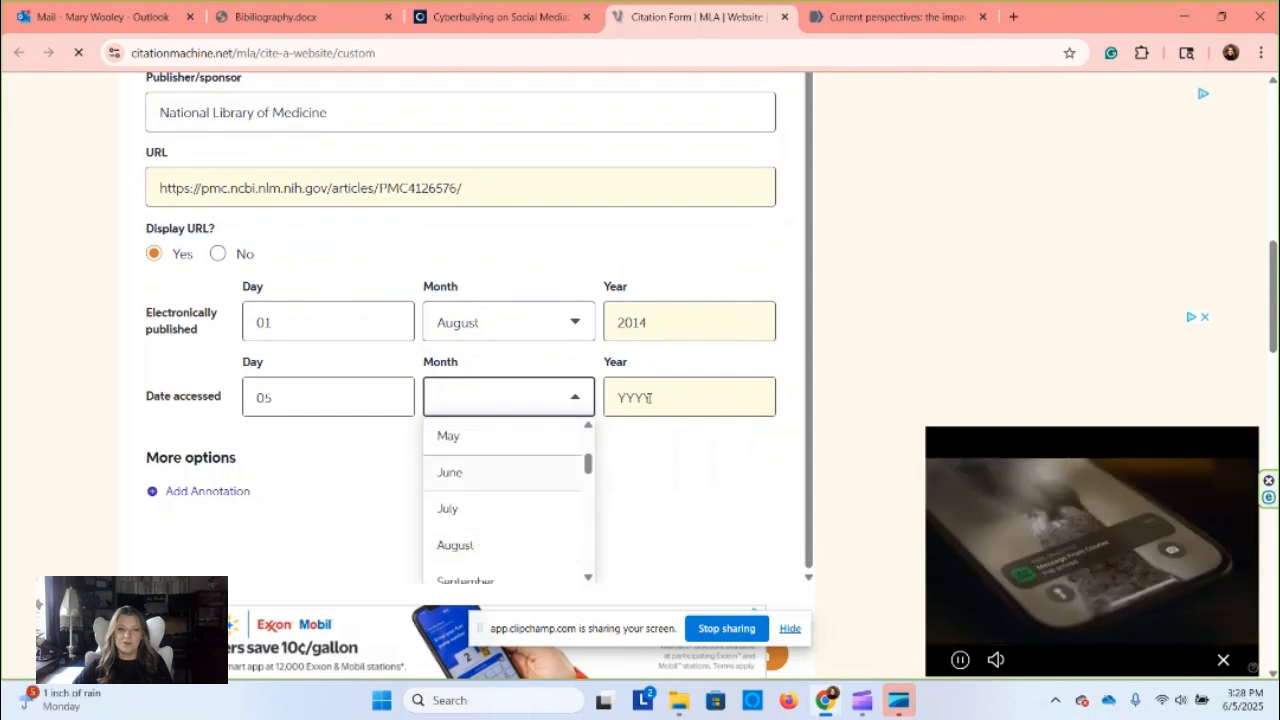
{"action": "left_click", "coordinate": [645, 397]}
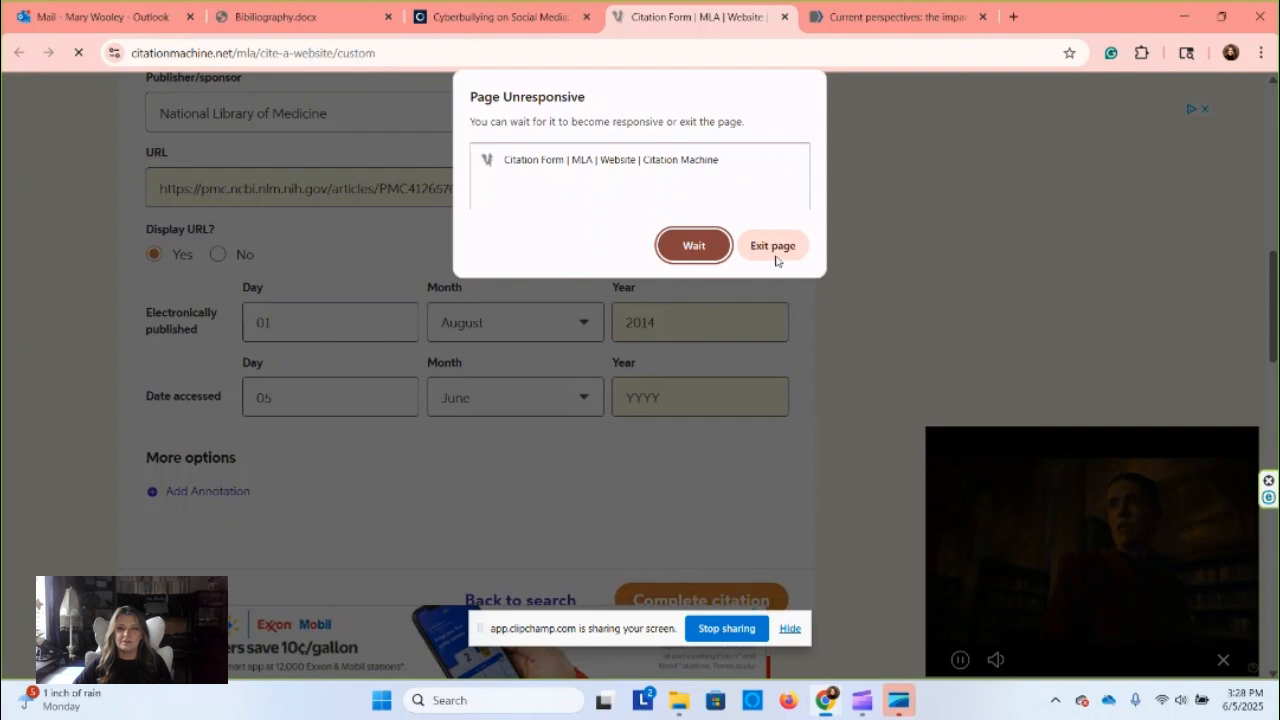
{"action": "left_click", "coordinate": [700, 262]}
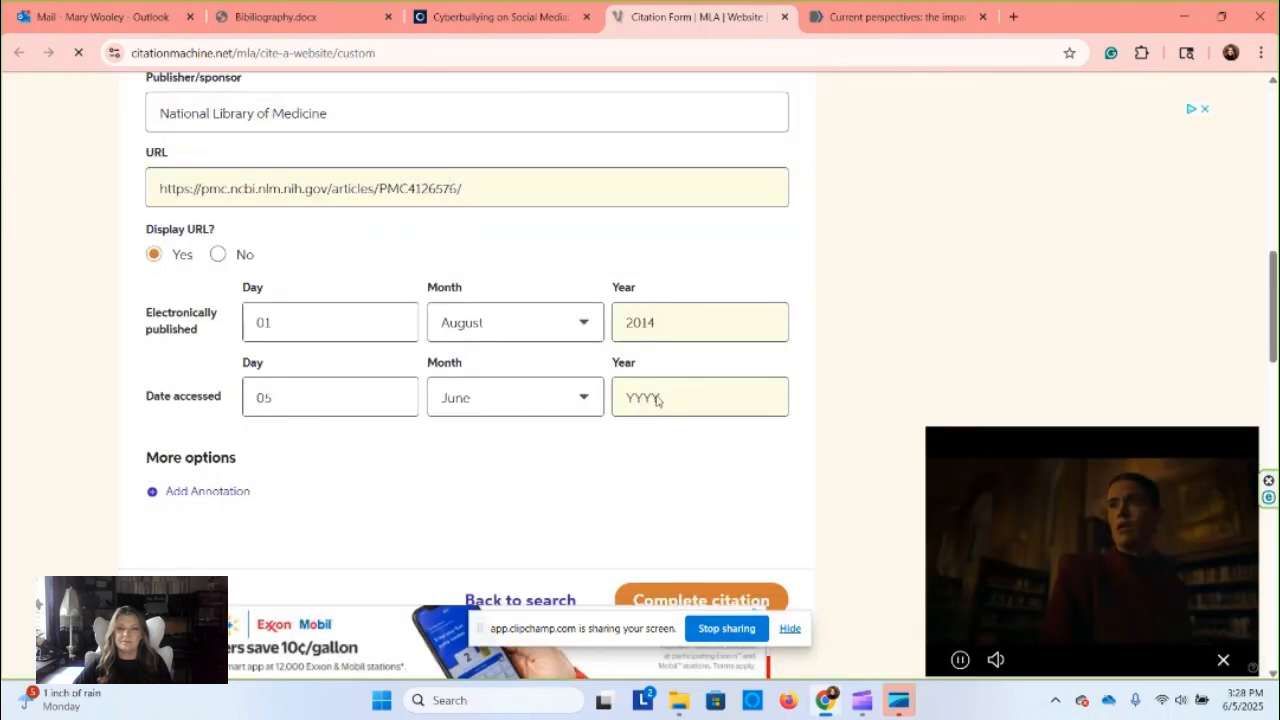
{"action": "left_click", "coordinate": [650, 399]}
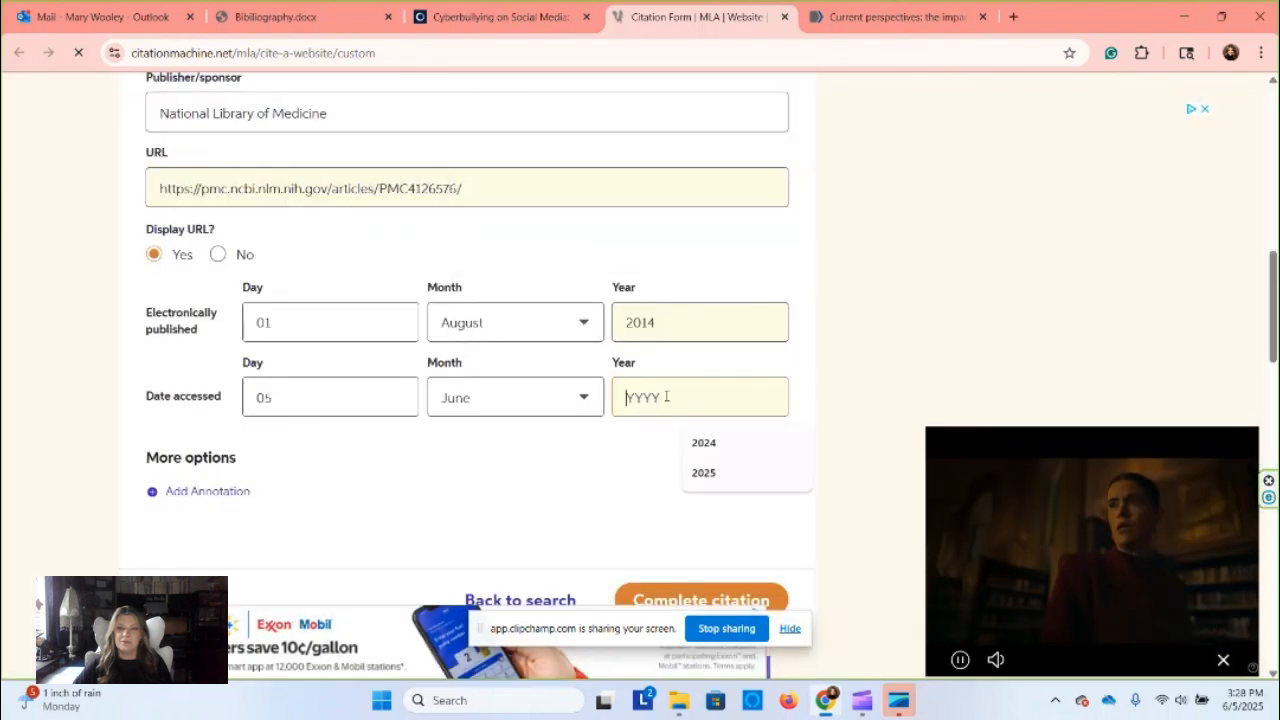
{"action": "left_click", "coordinate": [699, 474]}
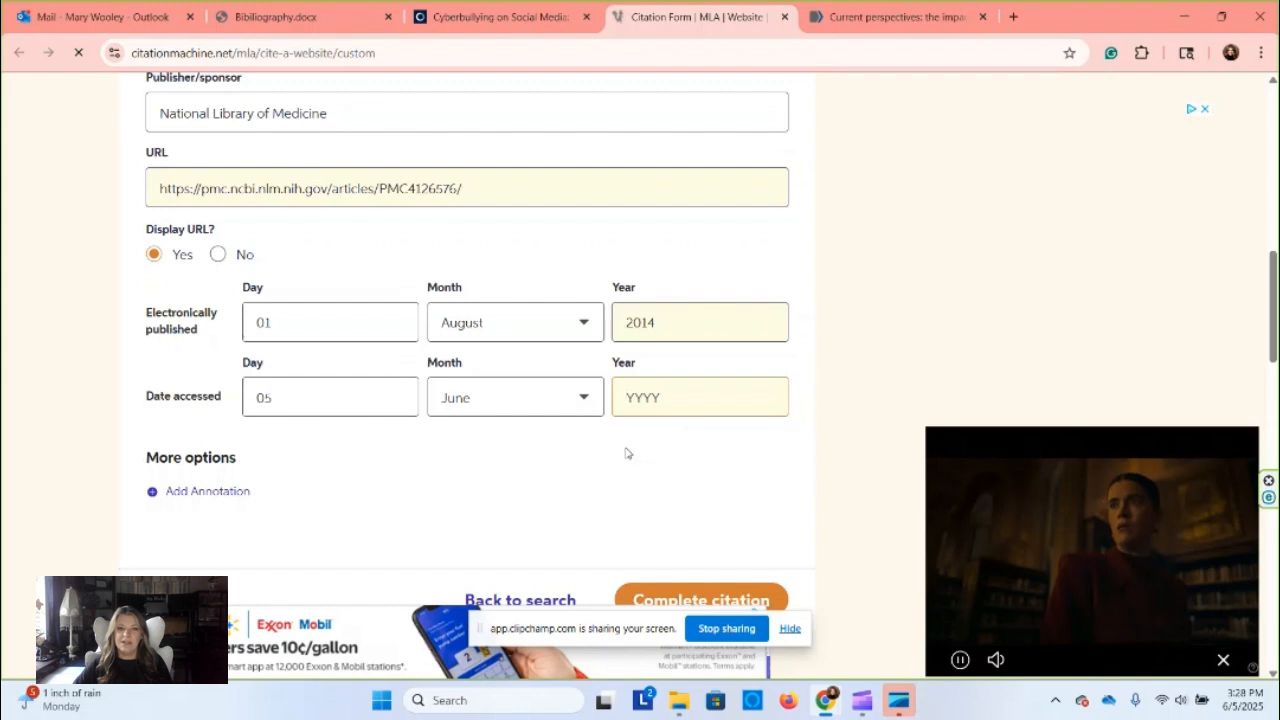
- Complete the citation and open the MLA9 style options in the citation list
{"action": "scroll", "coordinate": [661, 404], "scroll_direction": "down", "scroll_amount": 2}
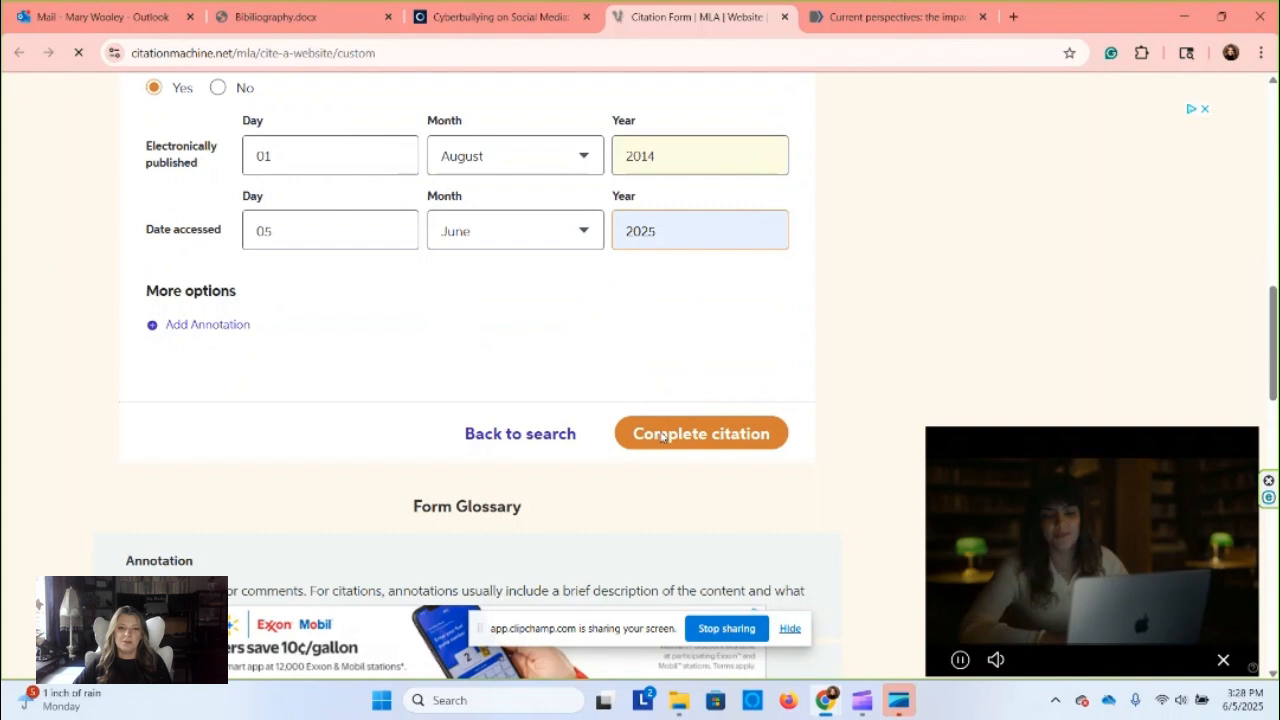
{"action": "left_click", "coordinate": [663, 437]}
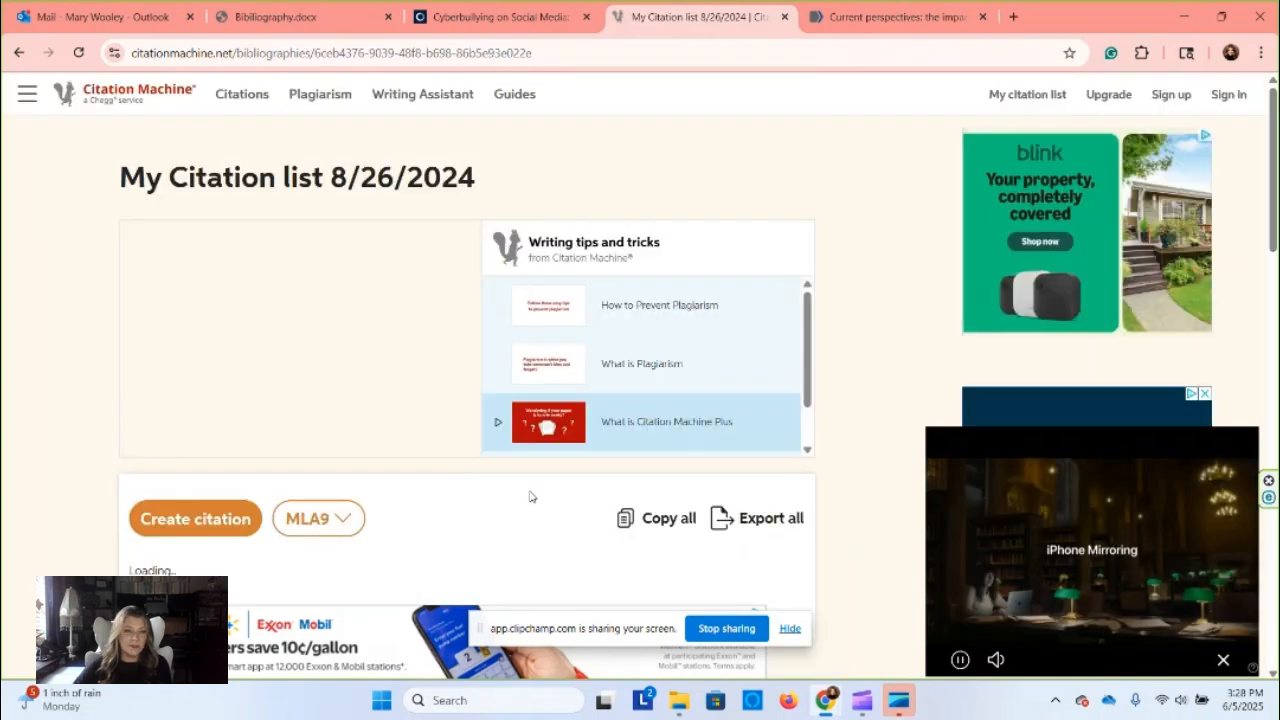
{"action": "scroll", "coordinate": [514, 517], "scroll_direction": "down", "scroll_amount": 3}
{"action": "scroll", "coordinate": [771, 478], "scroll_direction": "up", "scroll_amount": 3}
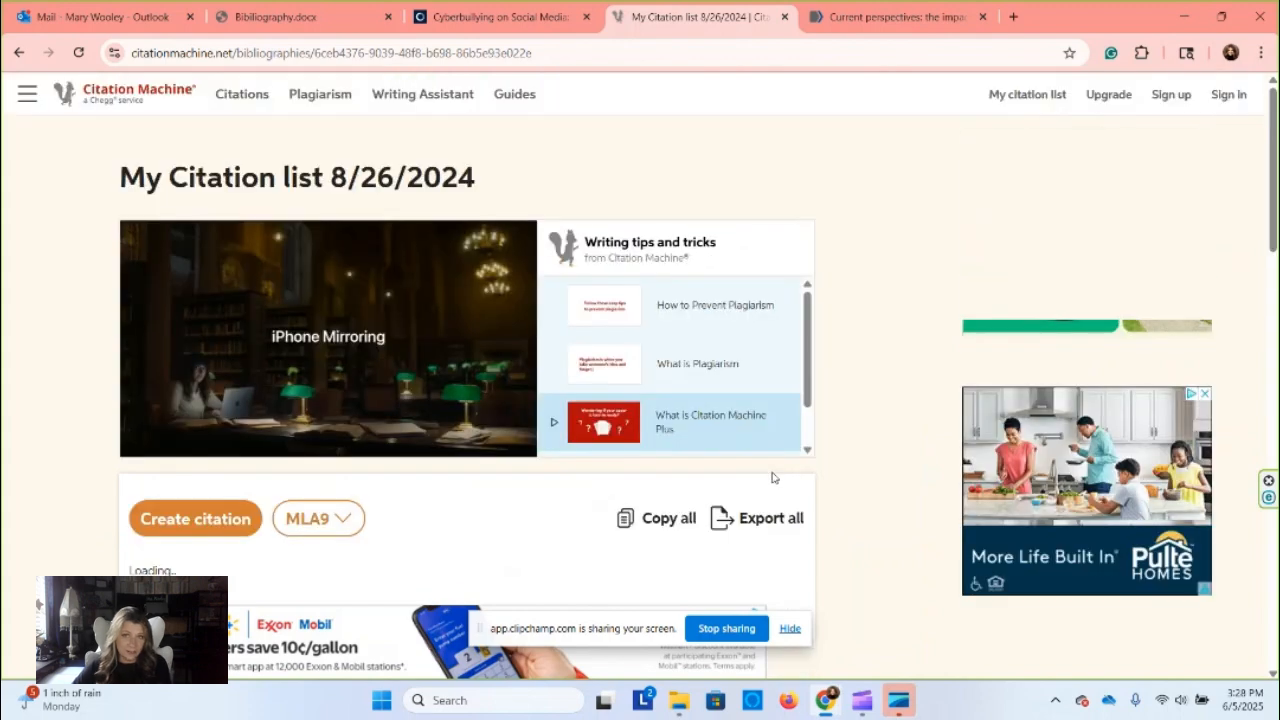
{"action": "scroll", "coordinate": [600, 490], "scroll_direction": "down", "scroll_amount": 3}
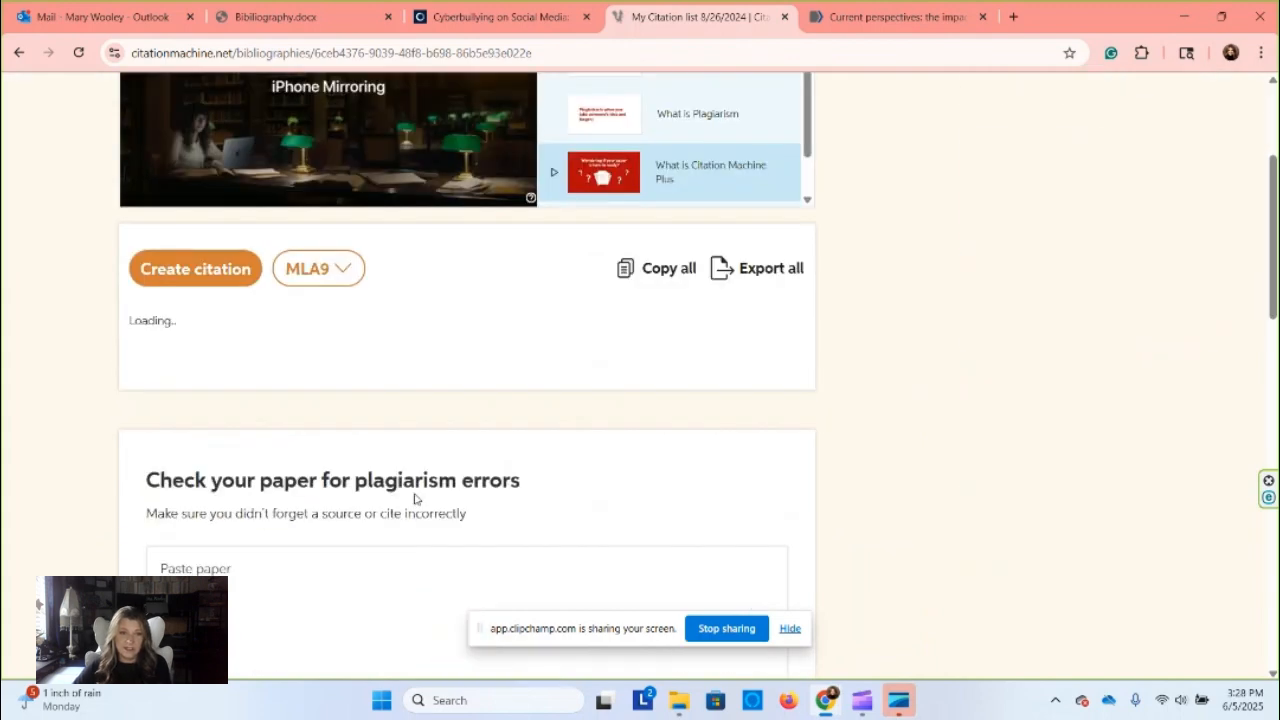
{"action": "left_click", "coordinate": [341, 271]}
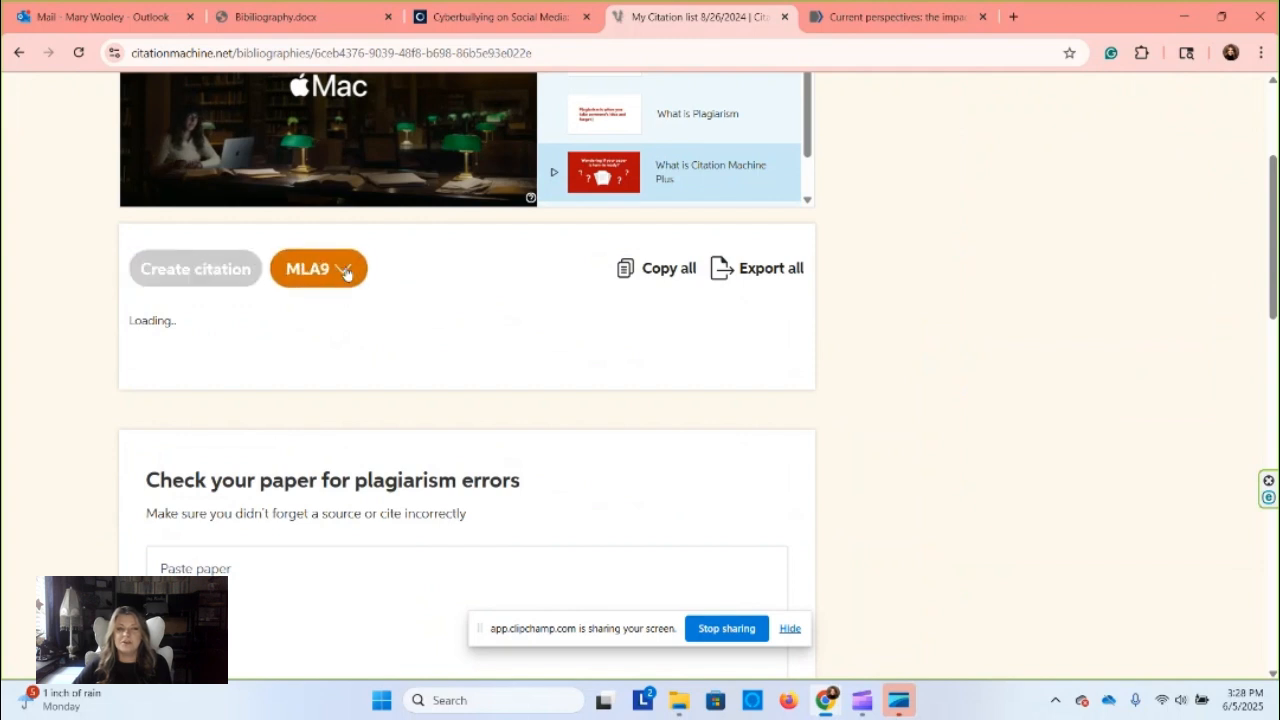
- Keep MLA9 as the citation style and locate the newly created cyberbullying and adolescent health entry in the Works Cited list
{"action": "left_click", "coordinate": [344, 272]}
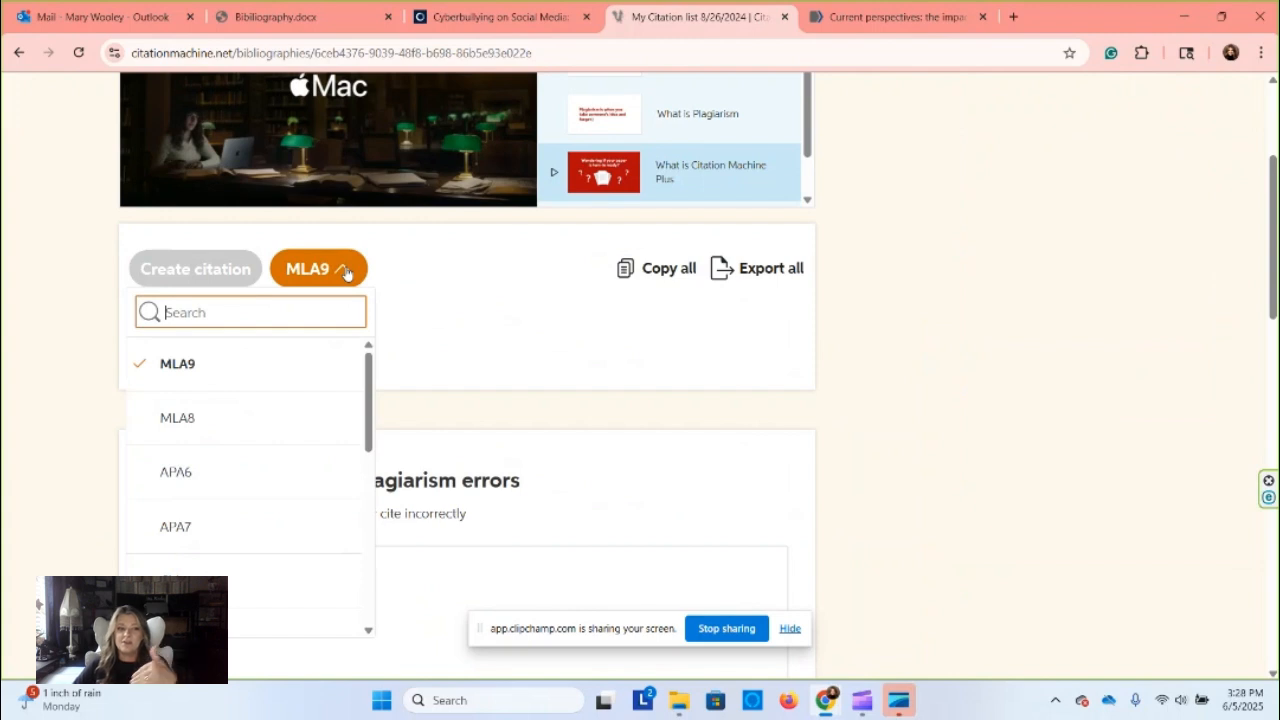
{"action": "left_click", "coordinate": [455, 290]}
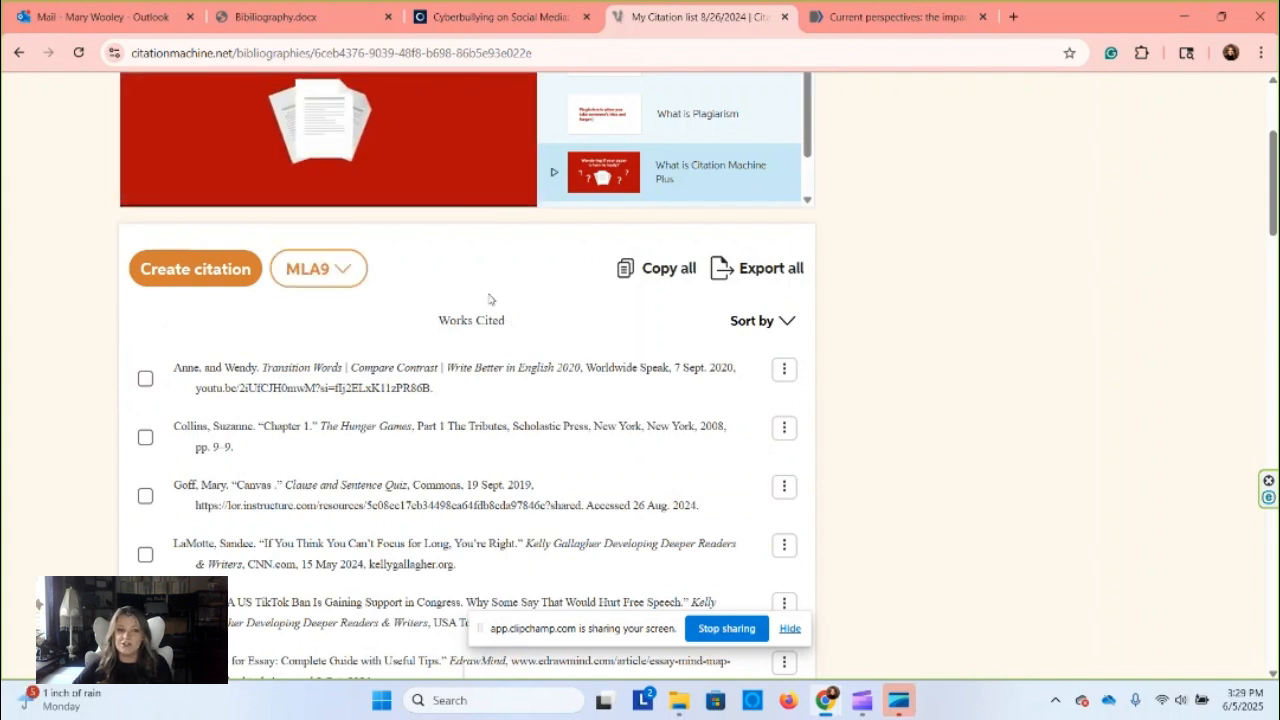
{"action": "scroll", "coordinate": [445, 420], "scroll_direction": "down", "scroll_amount": 2}
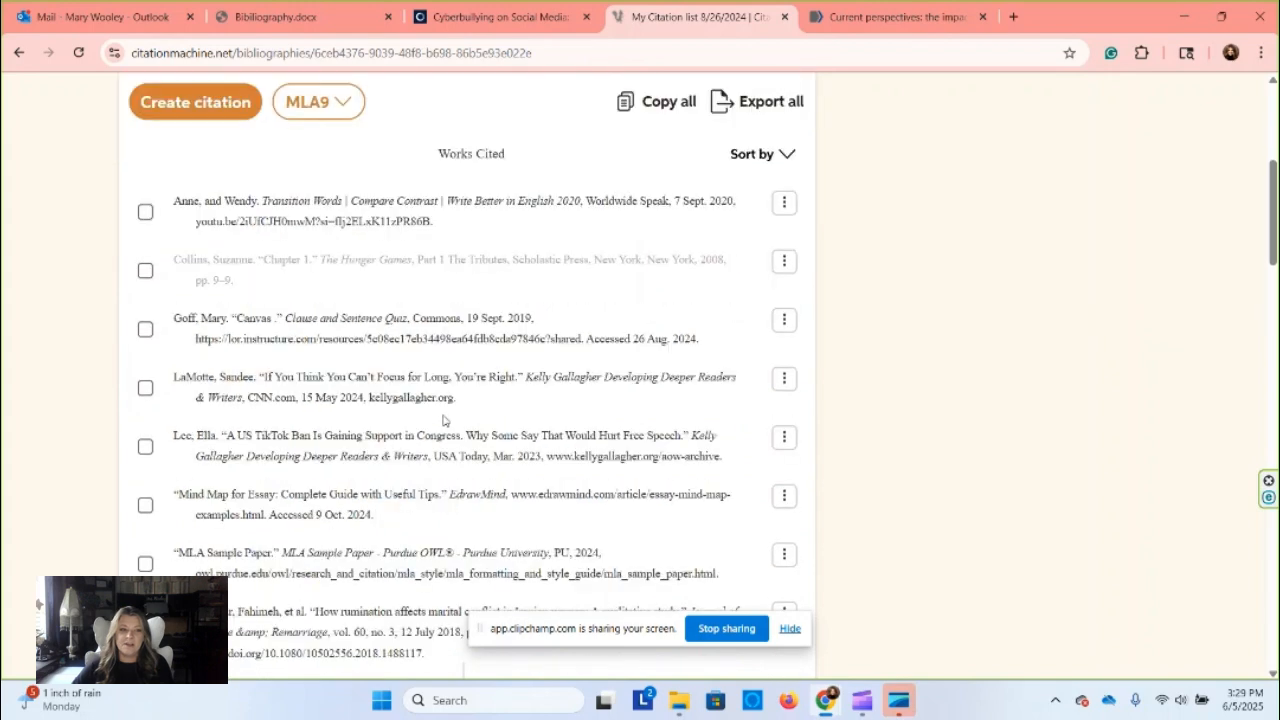
{"action": "scroll", "coordinate": [445, 420], "scroll_direction": "down", "scroll_amount": 3}
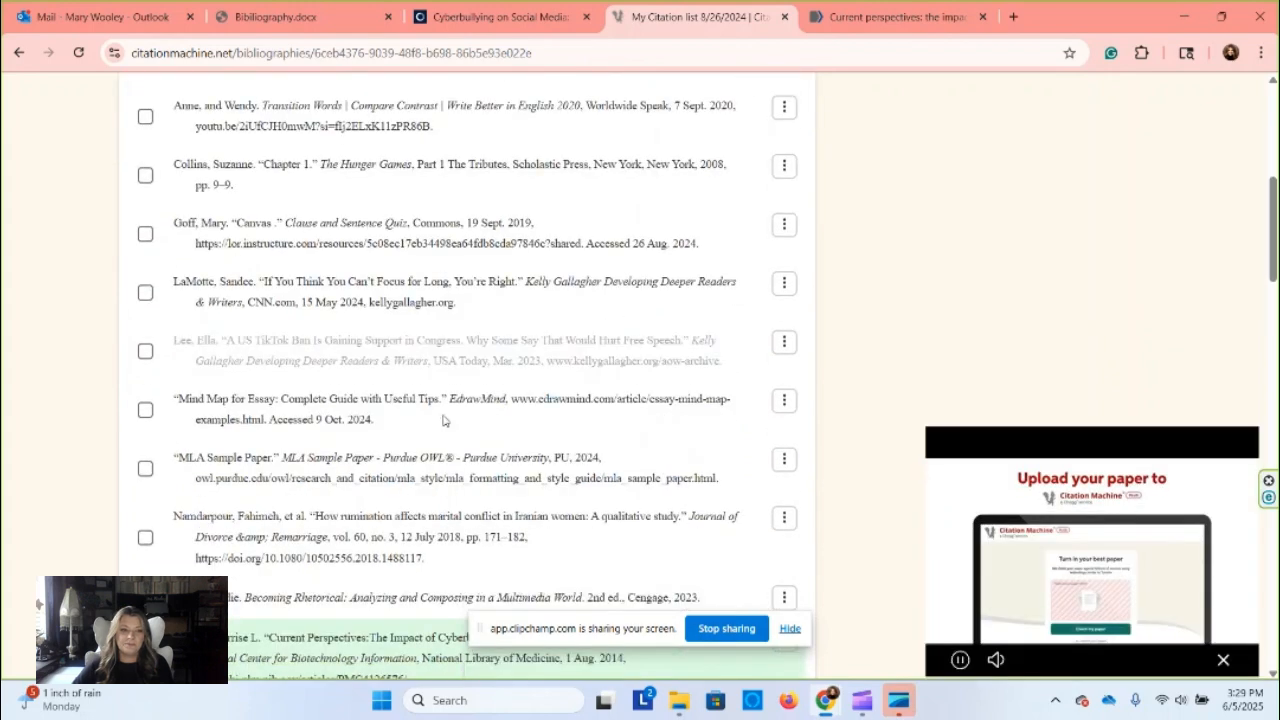
{"action": "scroll", "coordinate": [443, 420], "scroll_direction": "down", "scroll_amount": 1}
{"action": "mouse_move", "coordinate": [445, 430]}
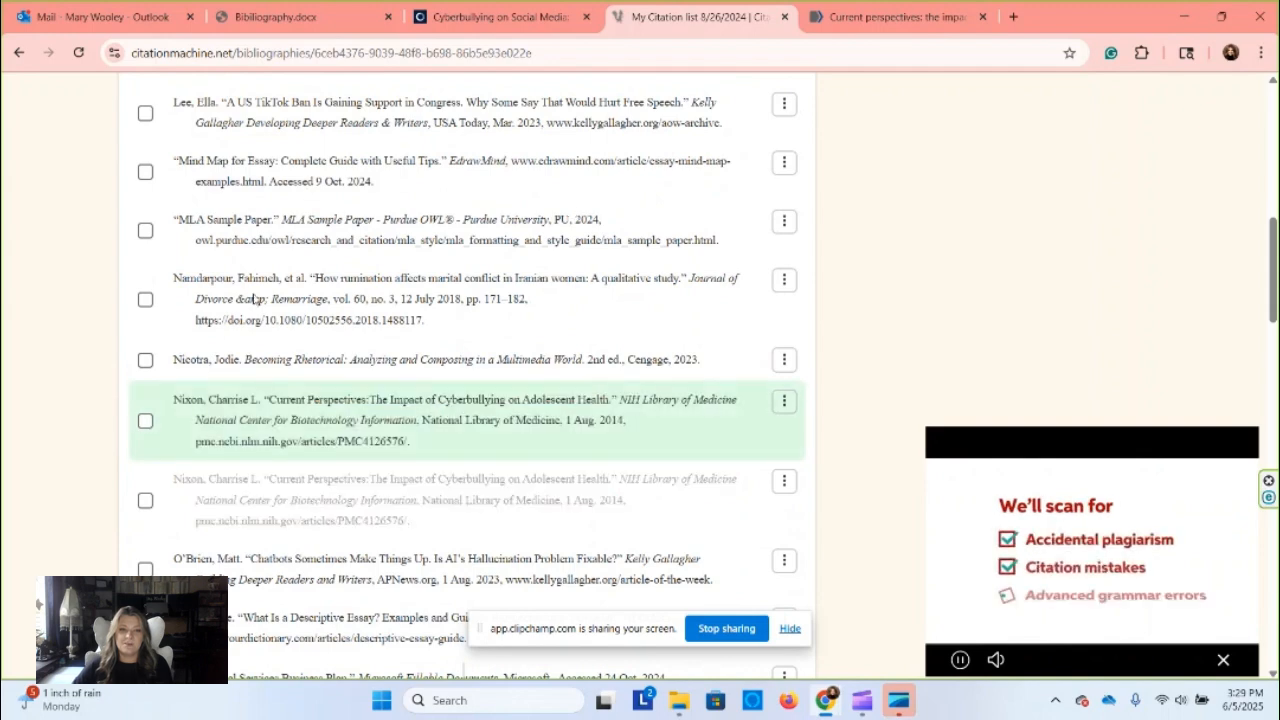
- Copy the new entry's in-text citation with only the contributor included, and close the in-text citation dialog
{"action": "mouse_move", "coordinate": [463, 406]}
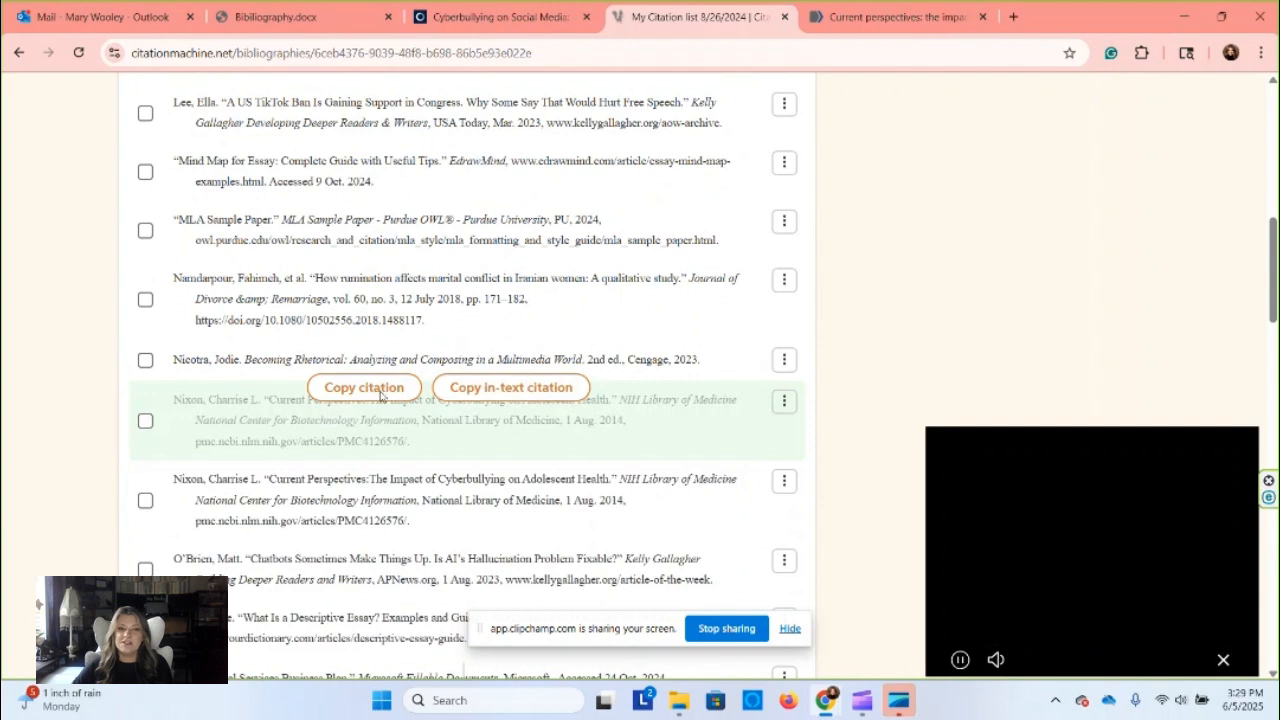
{"action": "left_click", "coordinate": [545, 388]}
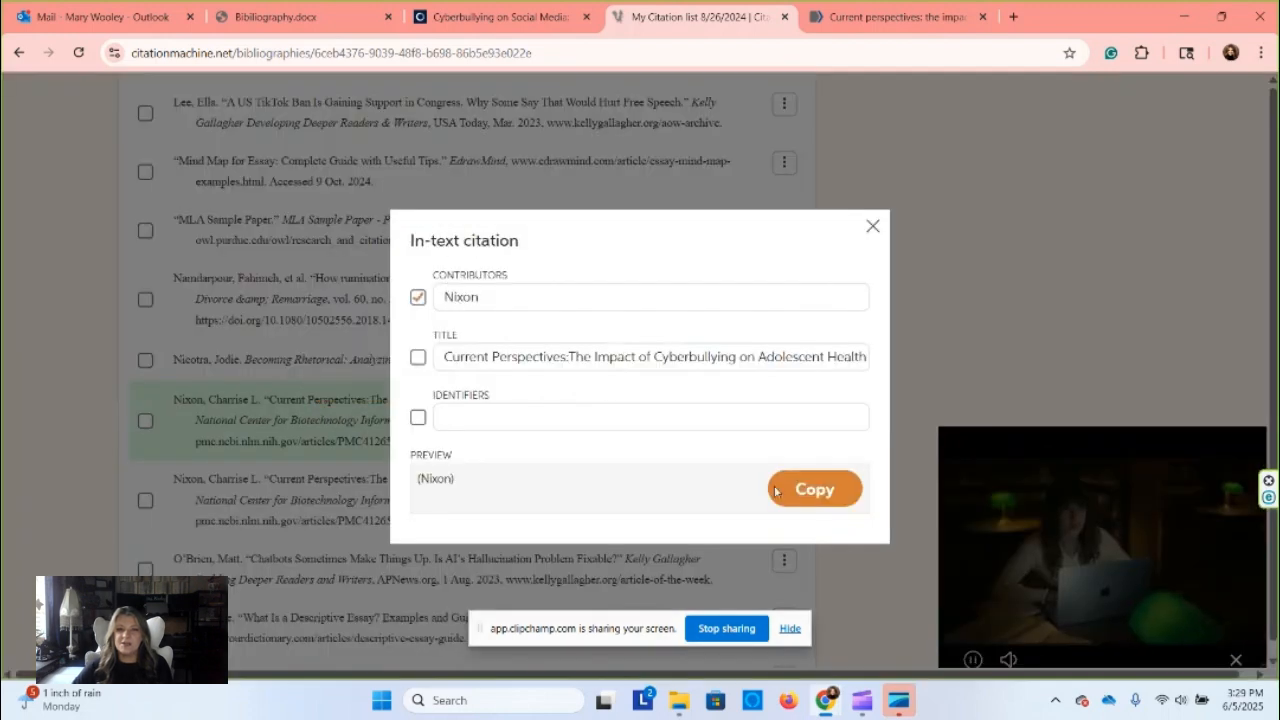
{"action": "left_click", "coordinate": [828, 497]}
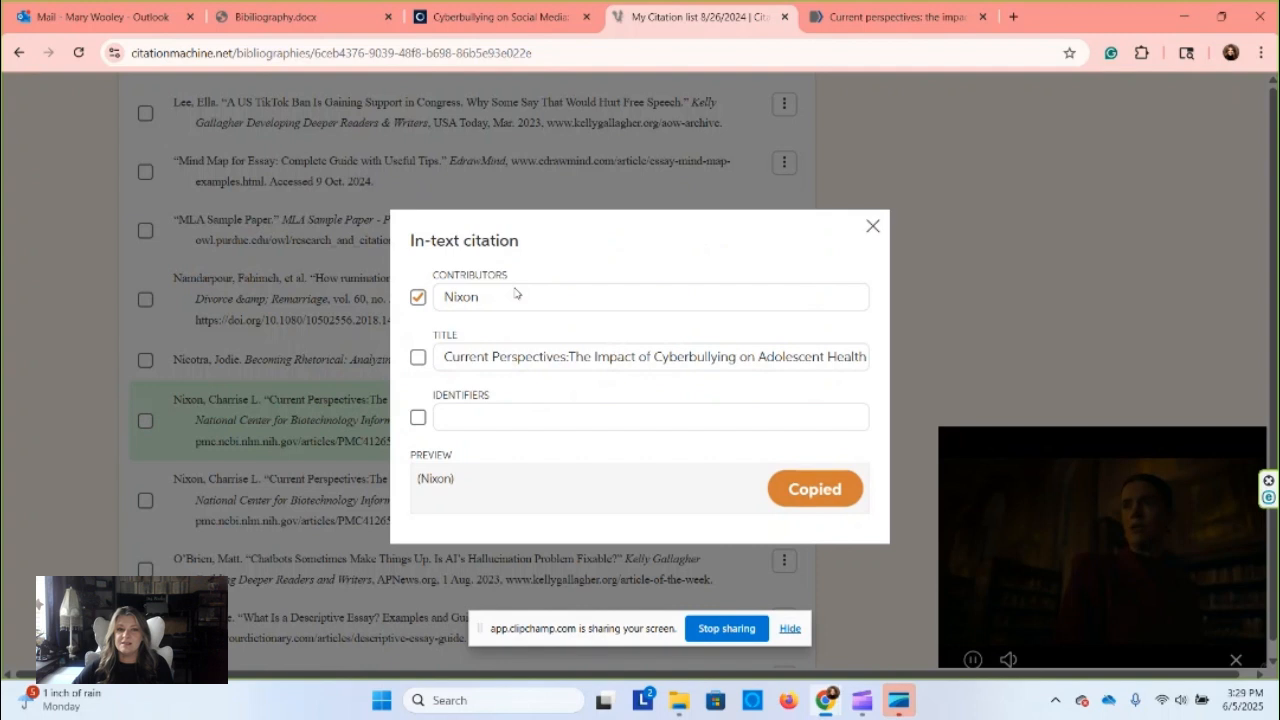
{"action": "left_click", "coordinate": [872, 229]}
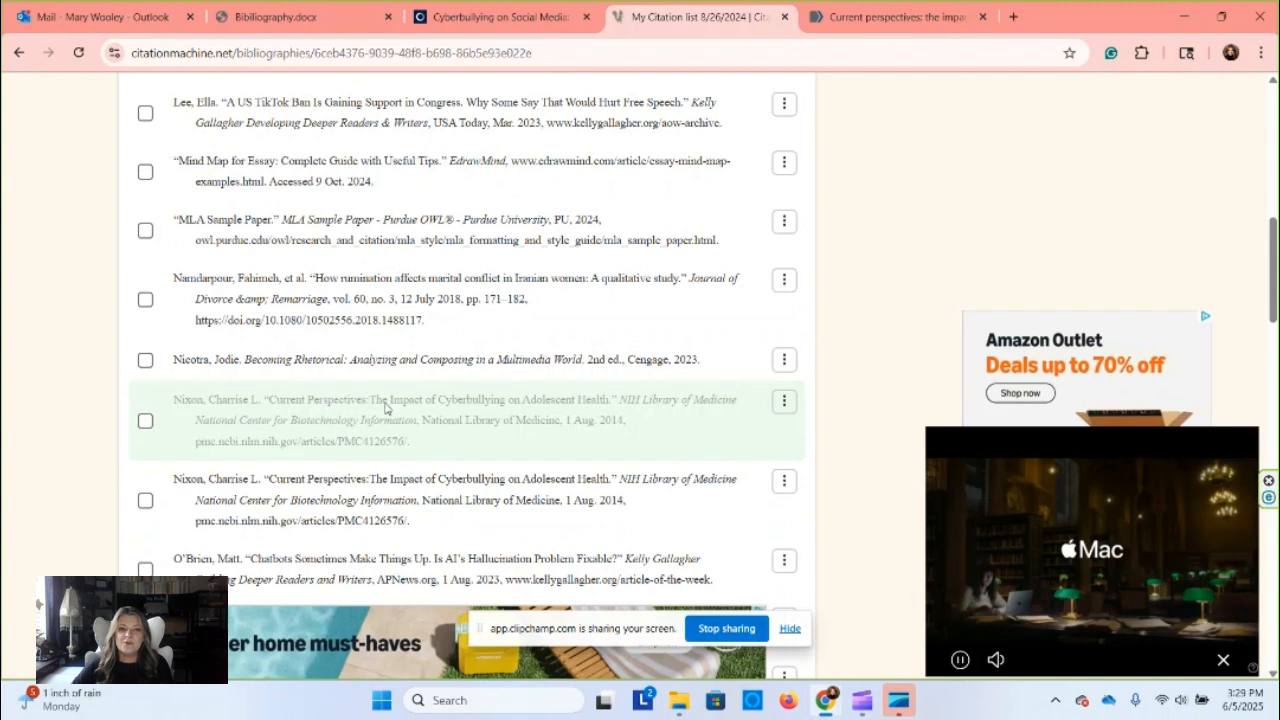
- Copy the new entry's full citation and switch to the Bibiliography Word document
{"action": "mouse_move", "coordinate": [385, 407]}
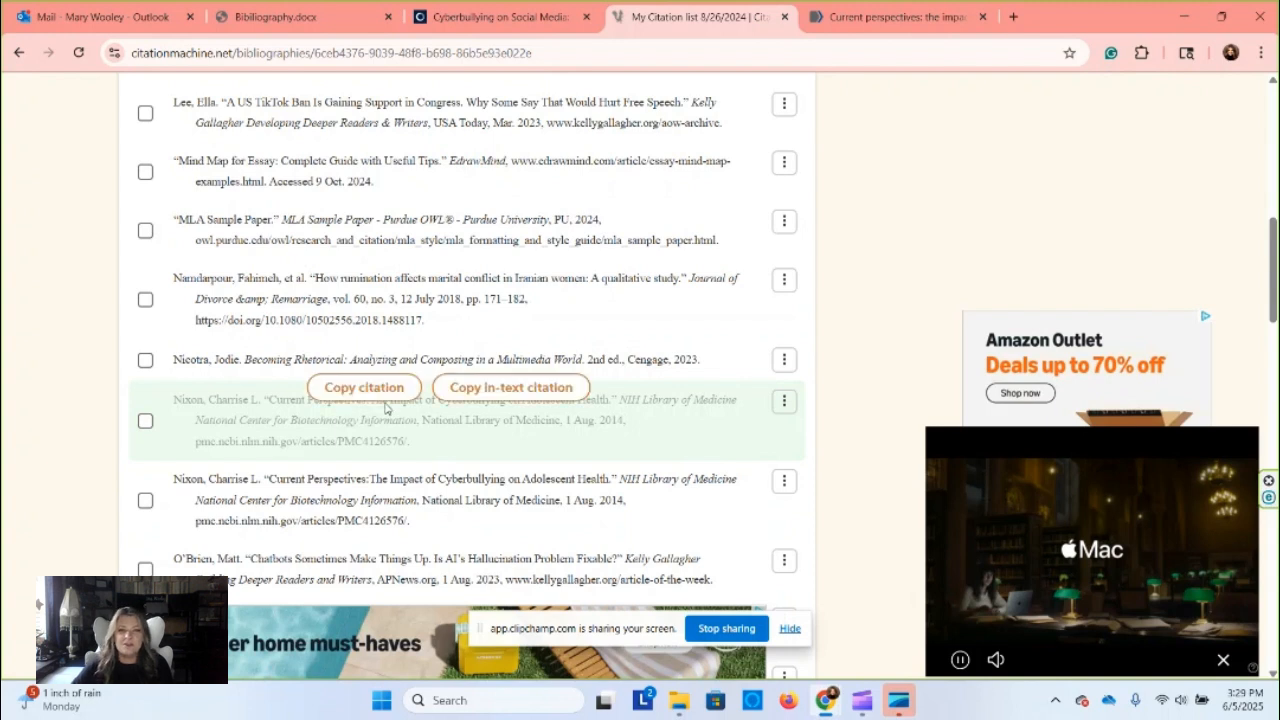
{"action": "left_click", "coordinate": [372, 388]}
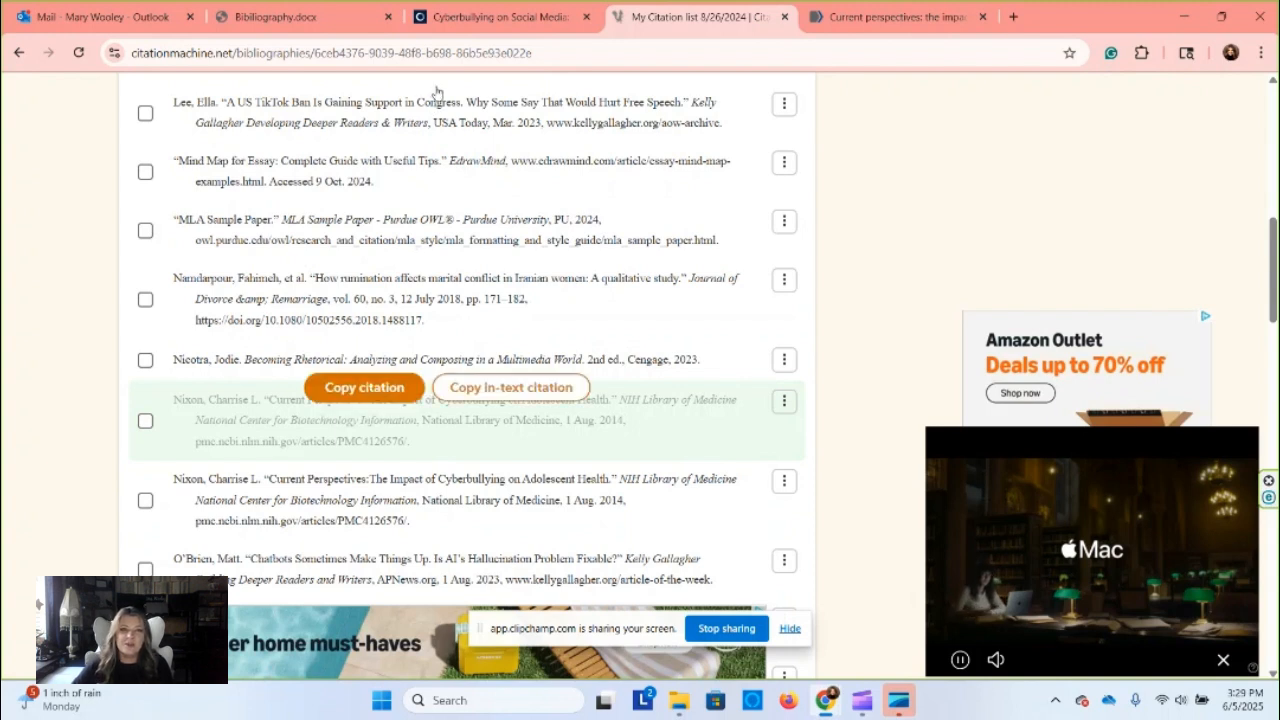
{"action": "left_click", "coordinate": [298, 13]}
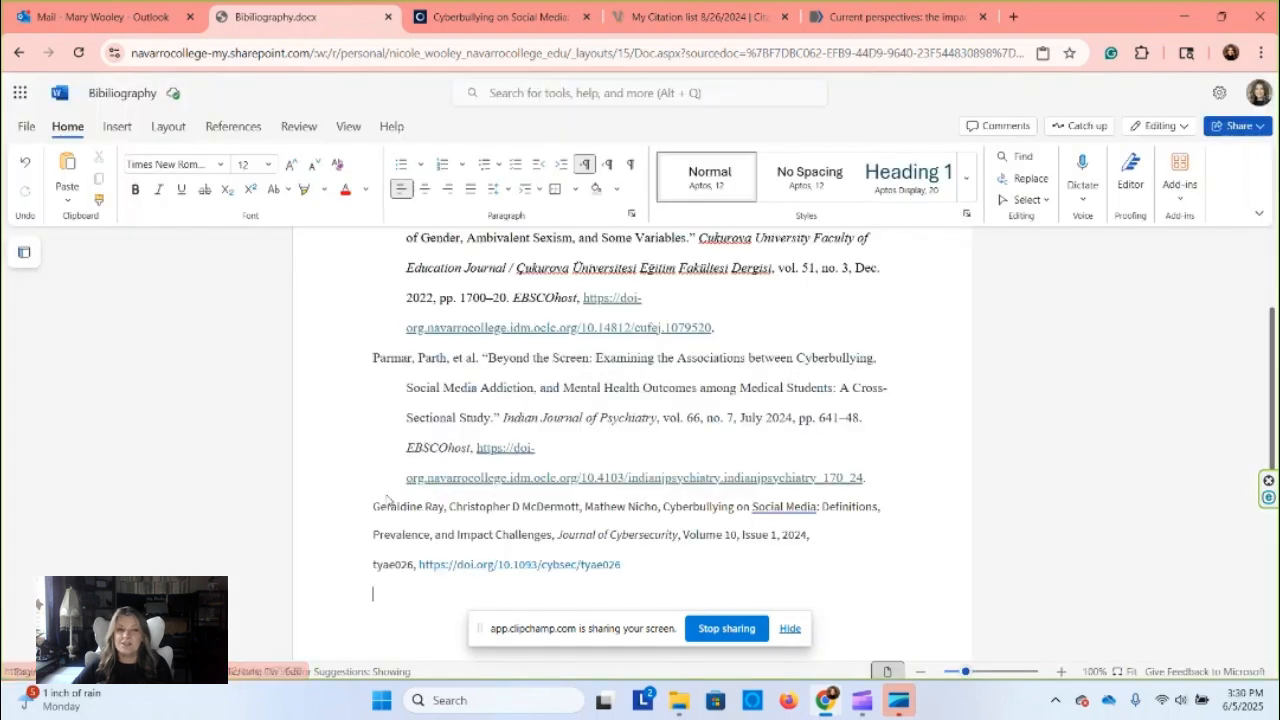
- Add an empty line above the "Beyond the Screen" entry in the Works Cited and paste the copied citation there
{"action": "scroll", "coordinate": [401, 537], "scroll_direction": "down", "scroll_amount": 3}
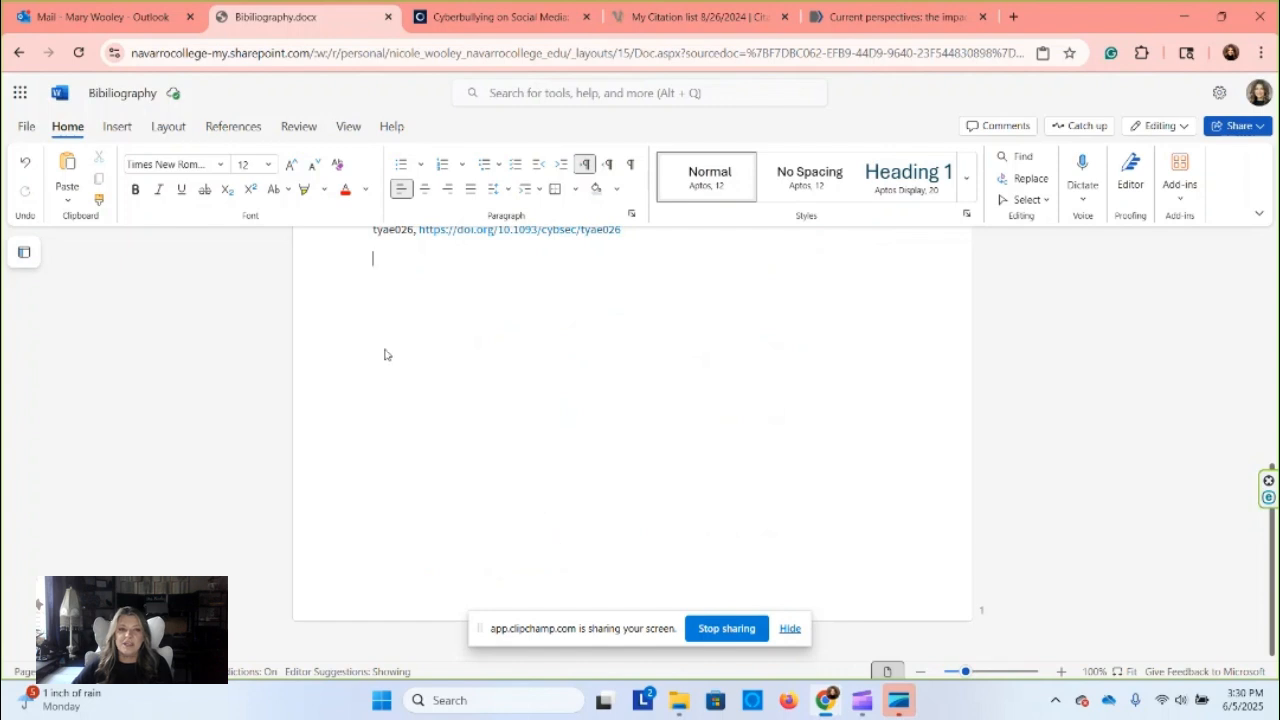
{"action": "scroll", "coordinate": [386, 355], "scroll_direction": "up", "scroll_amount": 3}
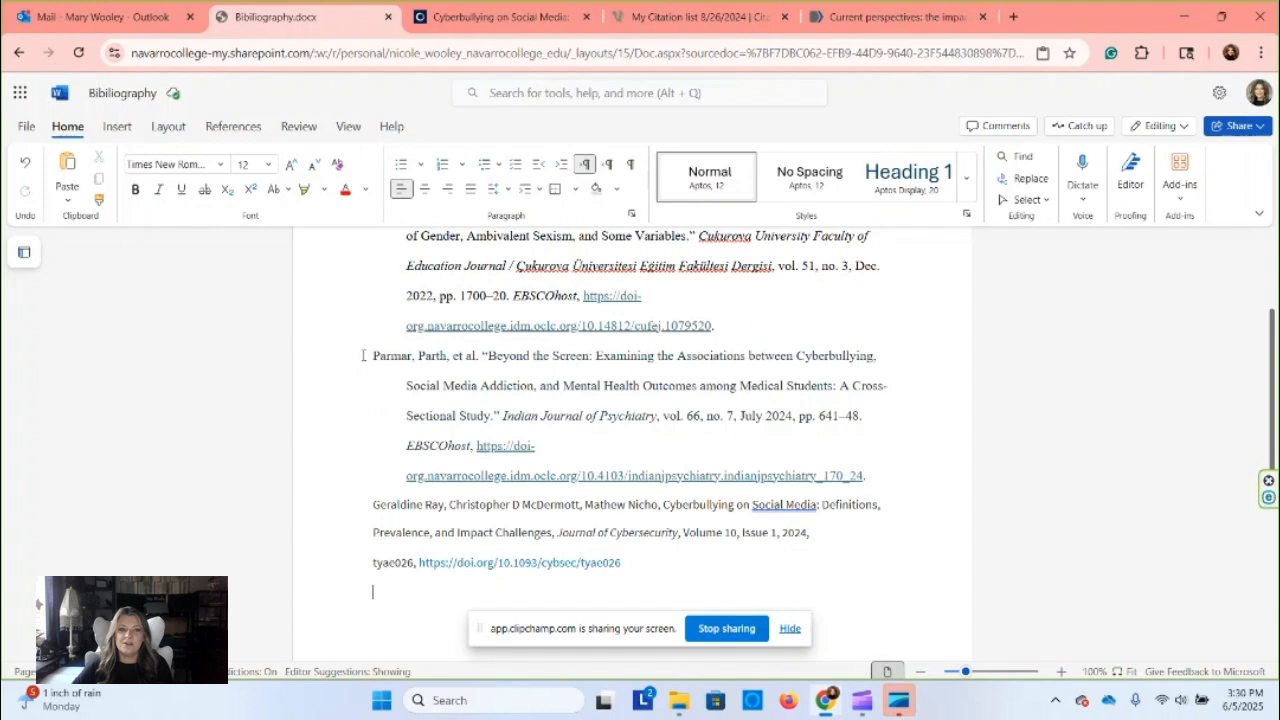
{"action": "scroll", "coordinate": [362, 355], "scroll_direction": "up", "scroll_amount": 1}
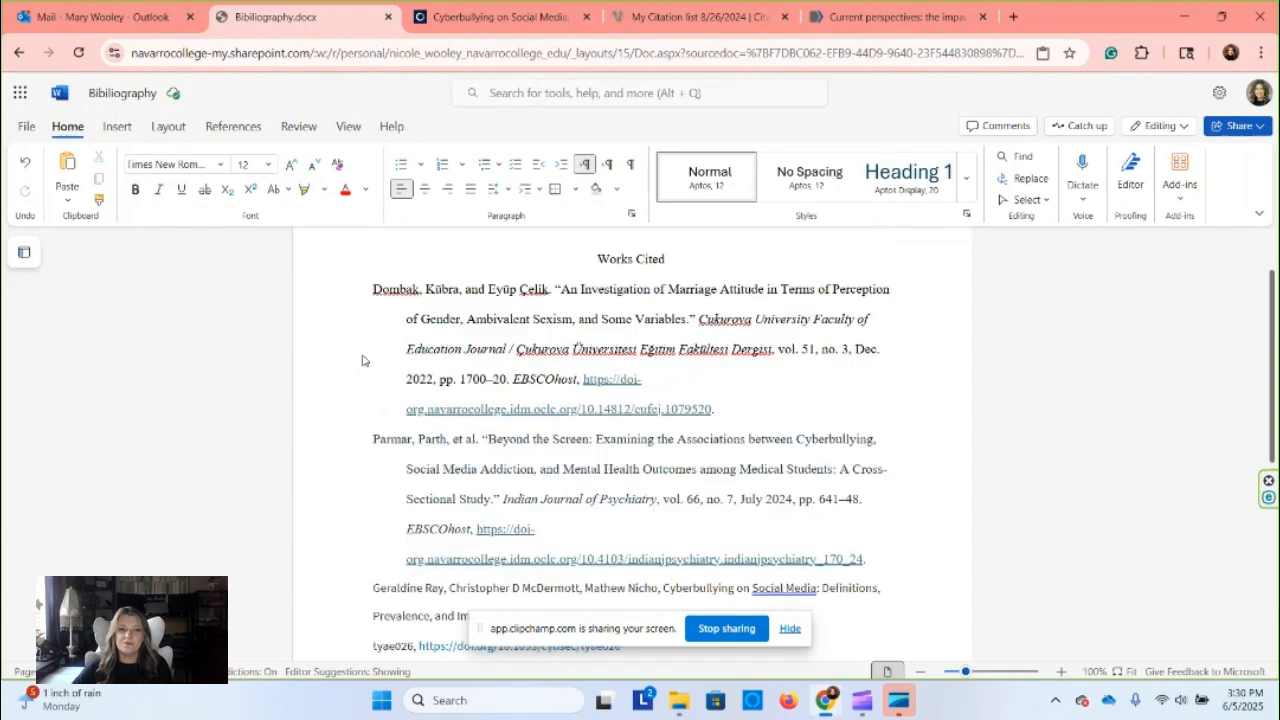
{"action": "left_click", "coordinate": [372, 440]}
{"action": "key", "text": "Return"}
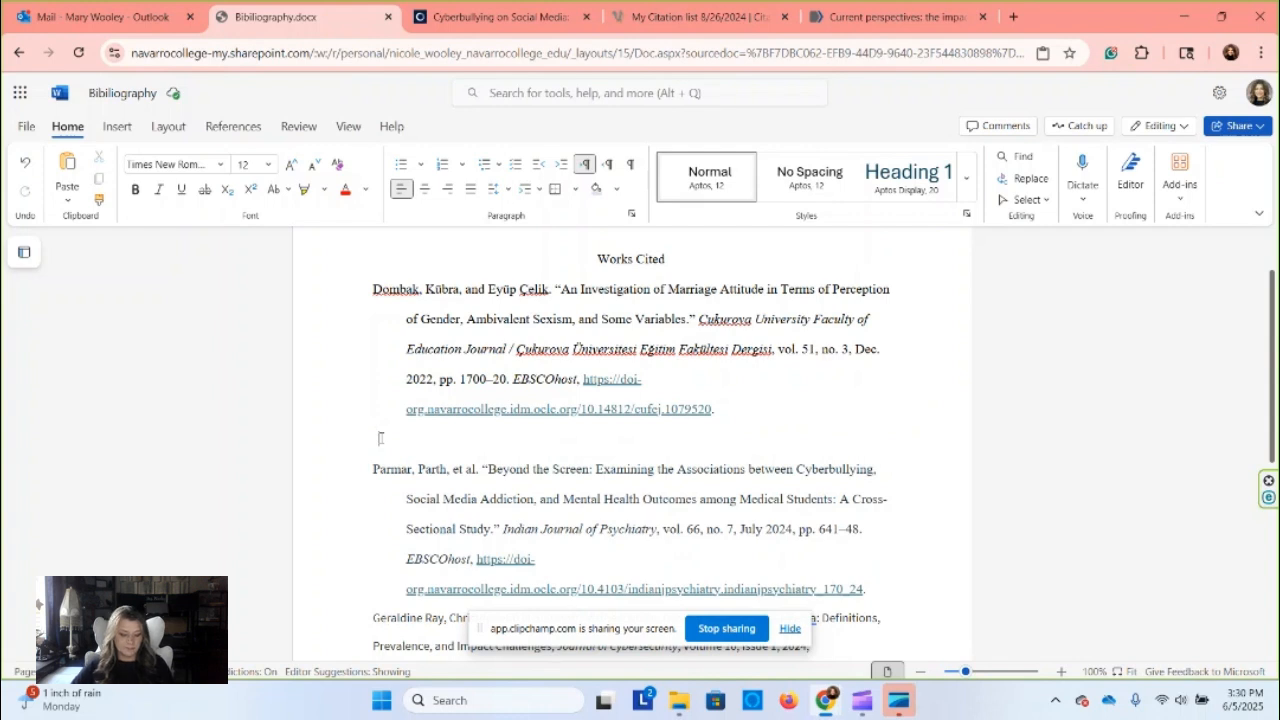
{"action": "left_click", "coordinate": [381, 439]}
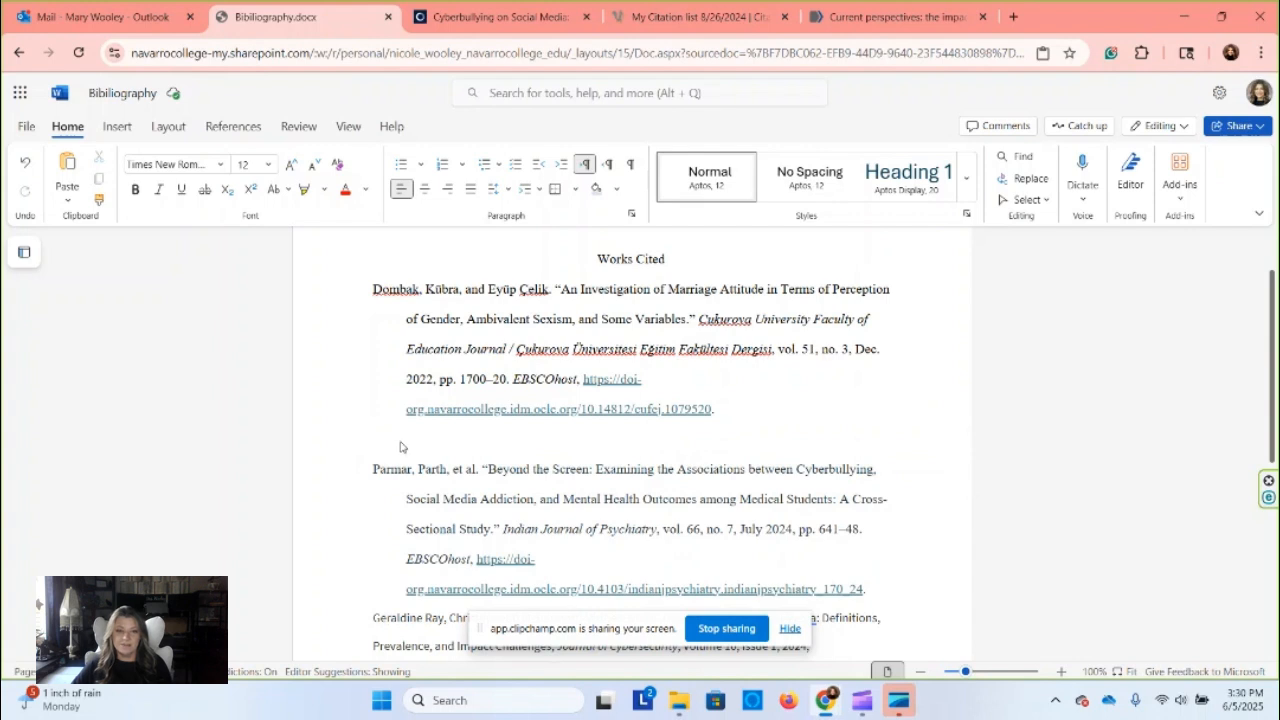
{"action": "key", "text": "ctrl+v"}
{"action": "right_click", "coordinate": [400, 415]}
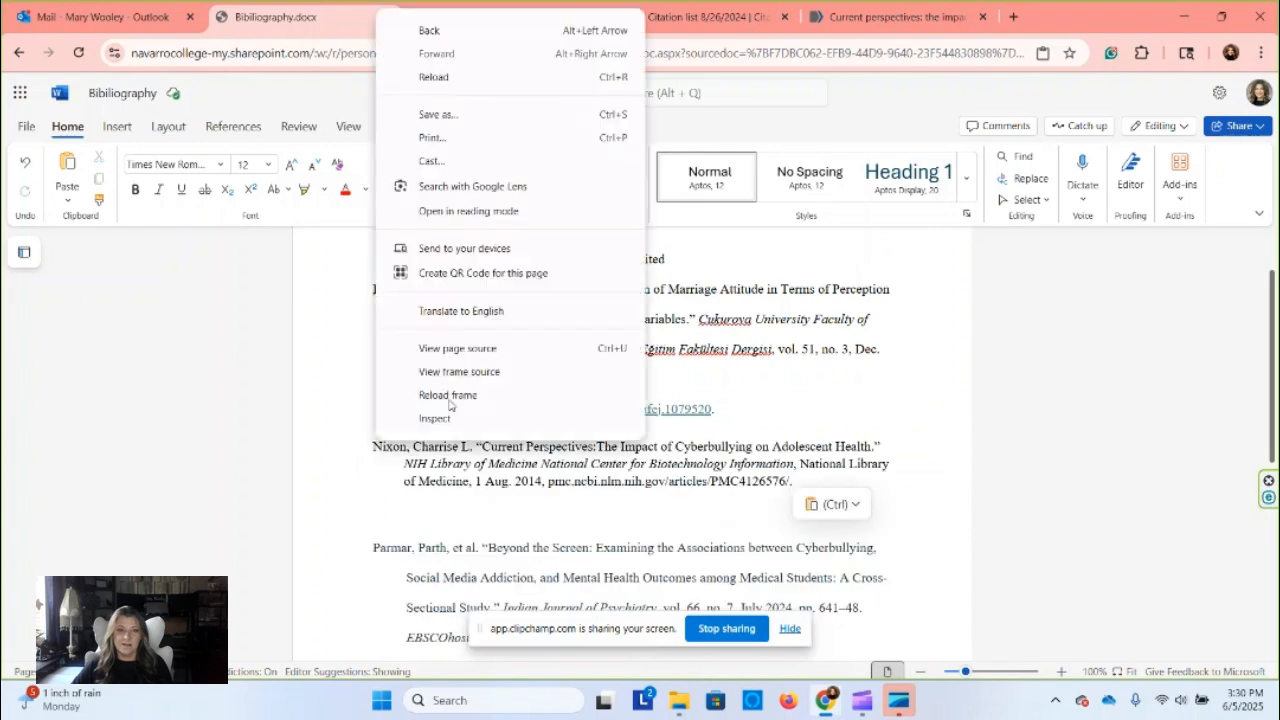
{"action": "left_click", "coordinate": [1010, 505]}
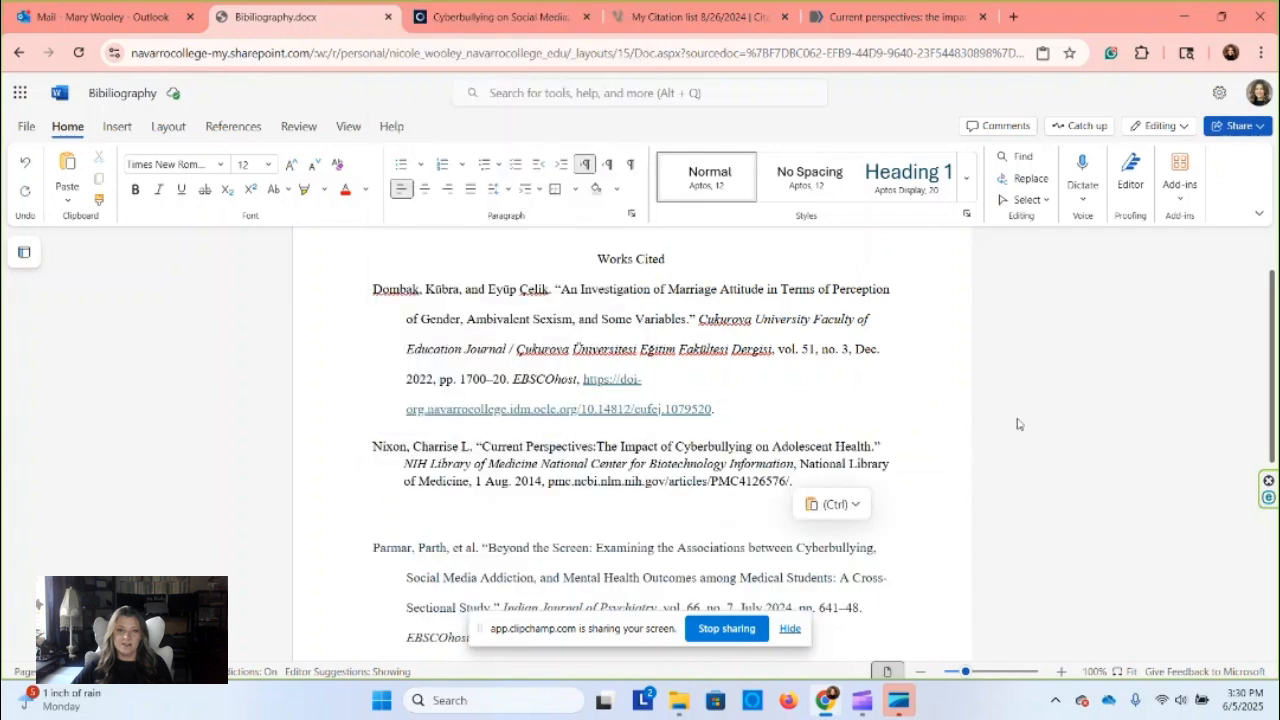
- Close the Citation Machine list and PubMed Central article pages, keeping the Word document open to review the Works Cited entries
{"action": "left_click", "coordinate": [785, 19]}
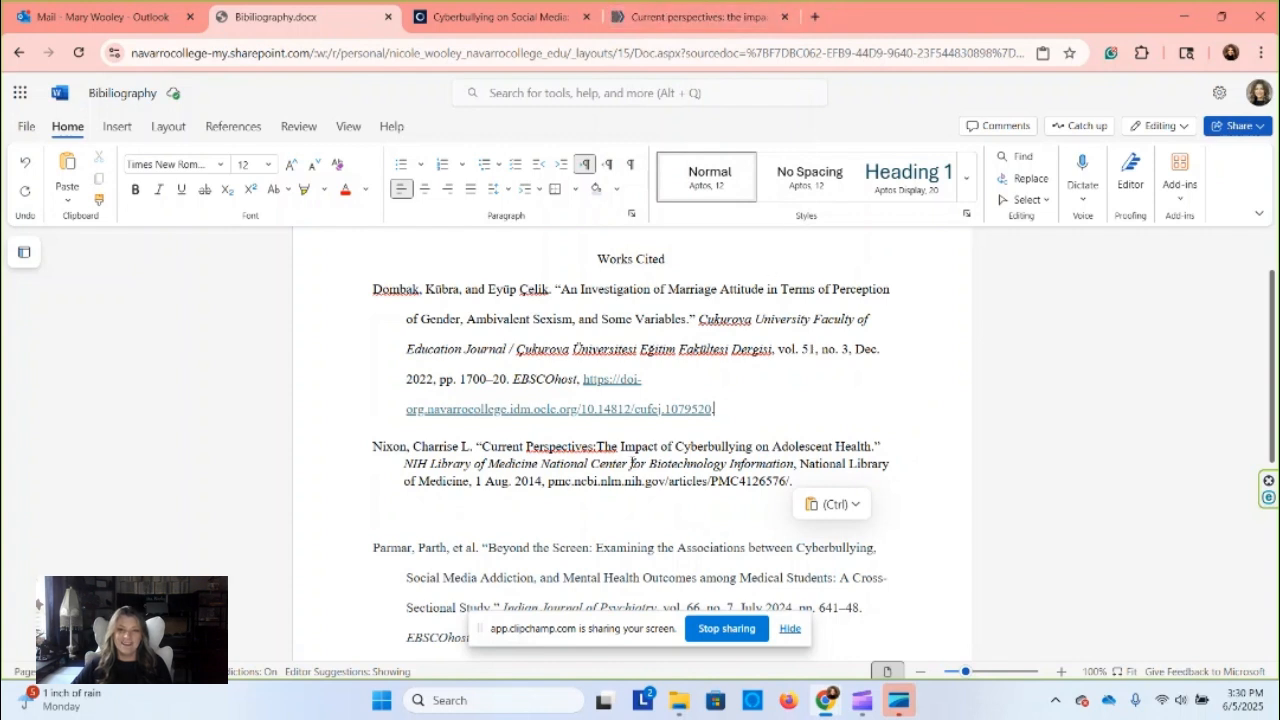
{"action": "left_click", "coordinate": [784, 18]}
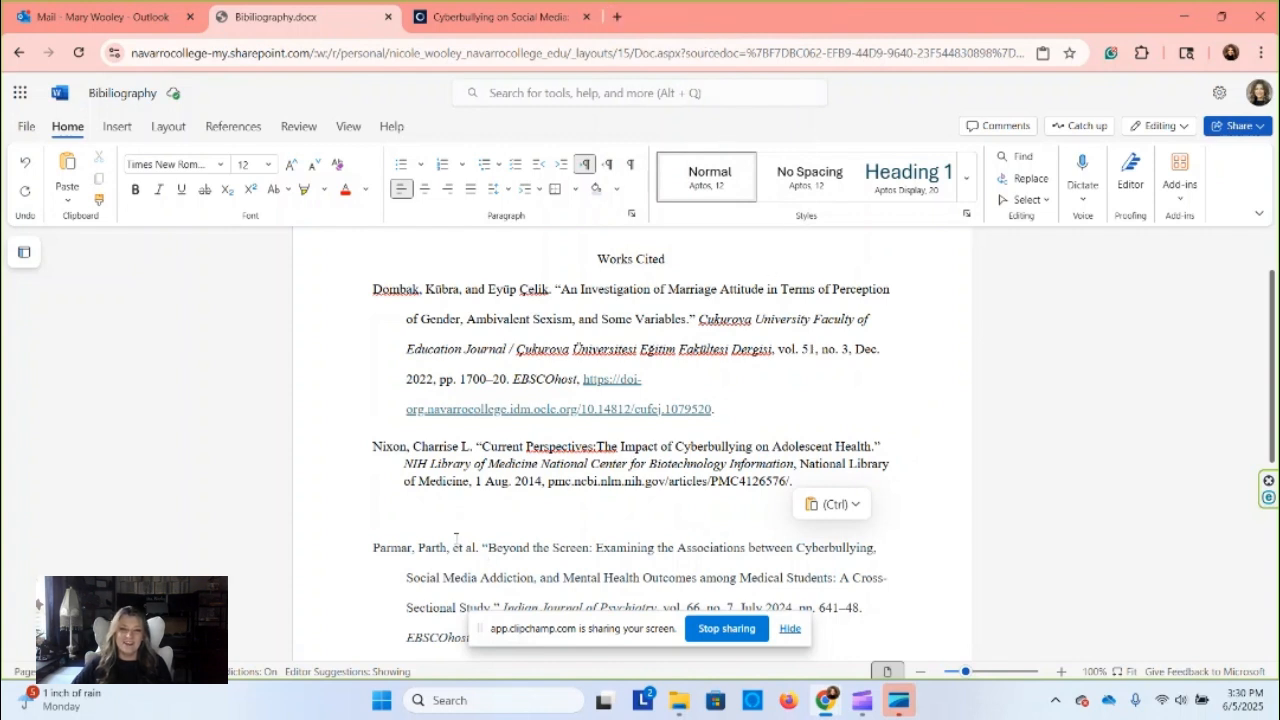
{"action": "scroll", "coordinate": [470, 478], "scroll_direction": "down", "scroll_amount": 1}
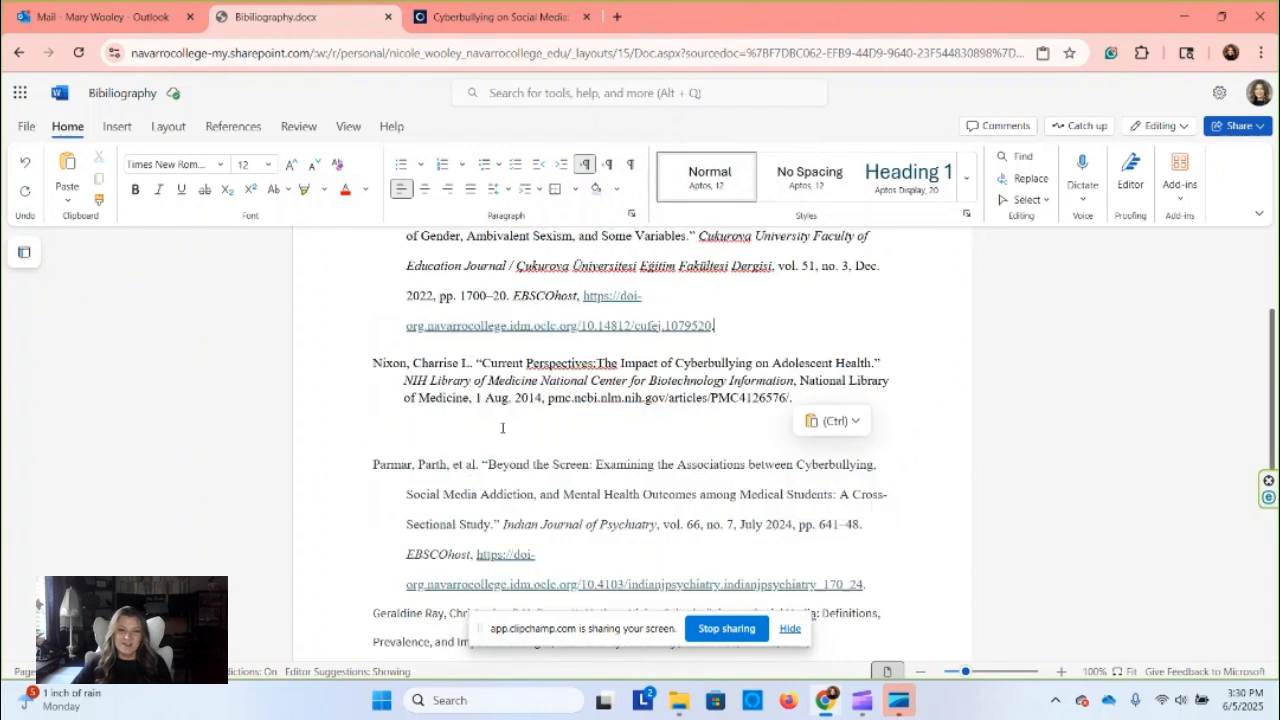
{"action": "scroll", "coordinate": [533, 430], "scroll_direction": "up", "scroll_amount": 1}
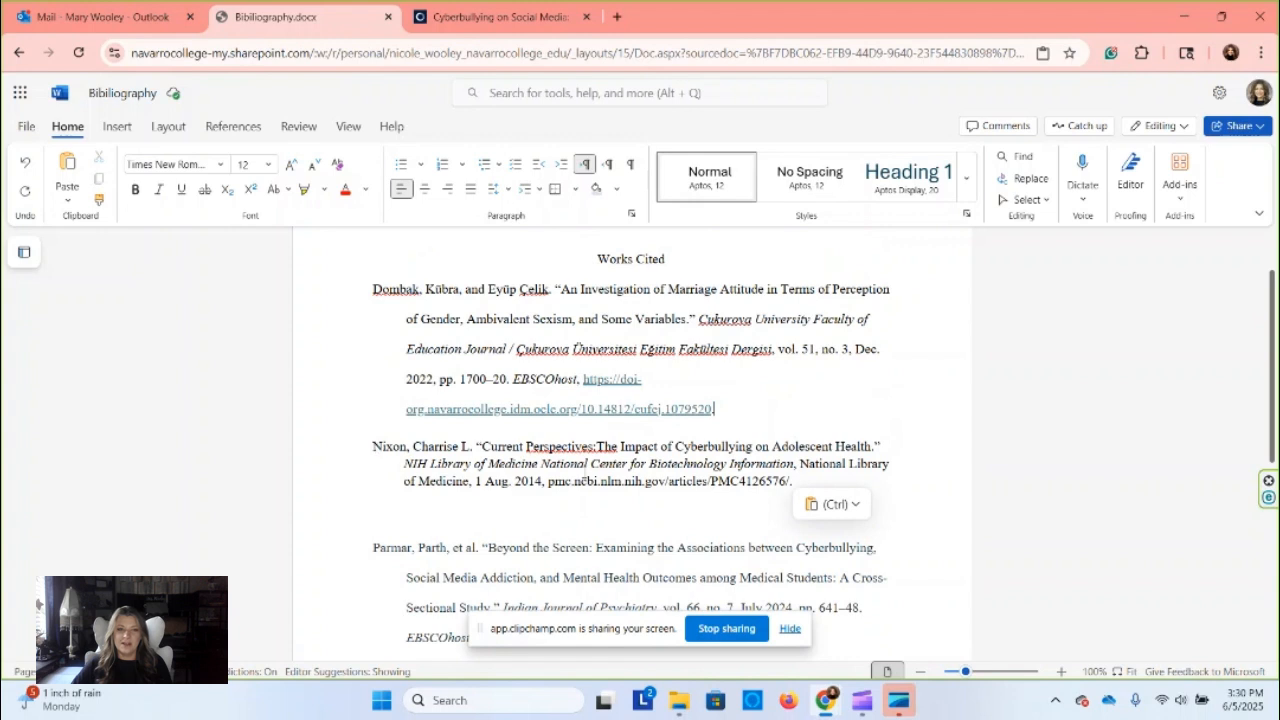
- Set the pasted cyberbullying citation's line spacing to 2 and remove the space before and after its paragraph
{"action": "triple_click", "coordinate": [731, 490]}
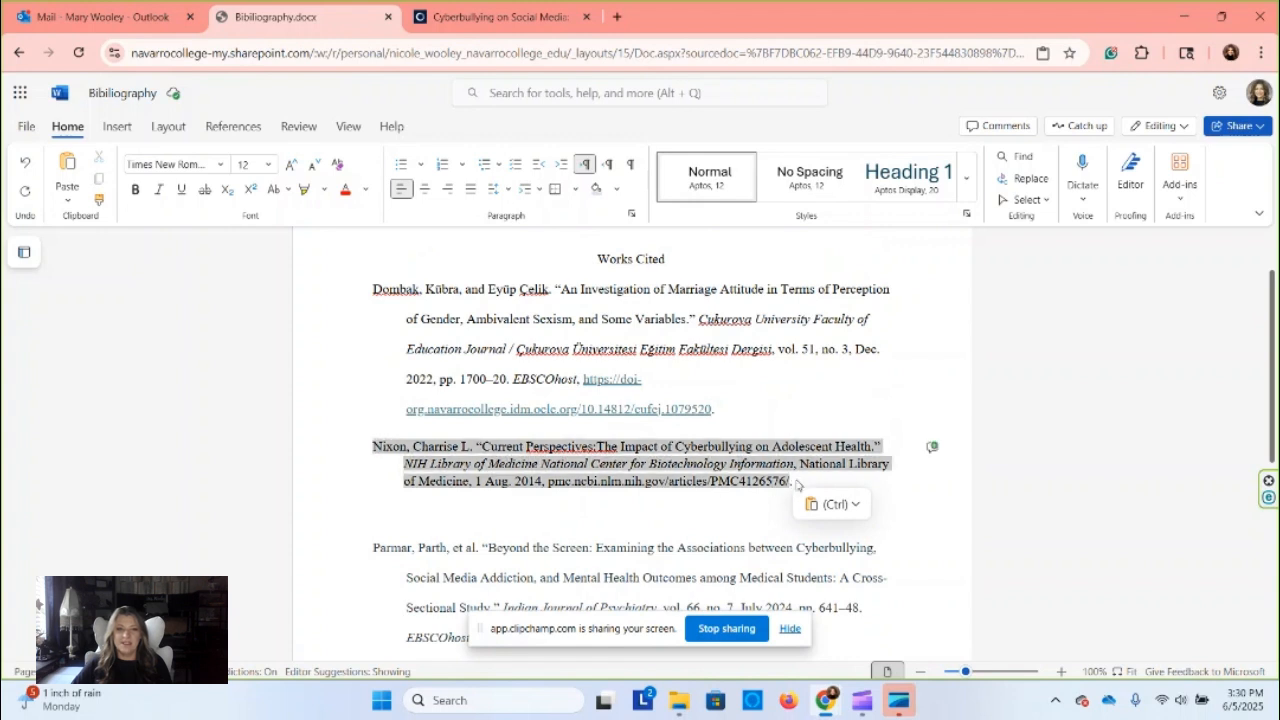
{"action": "left_click", "coordinate": [493, 192]}
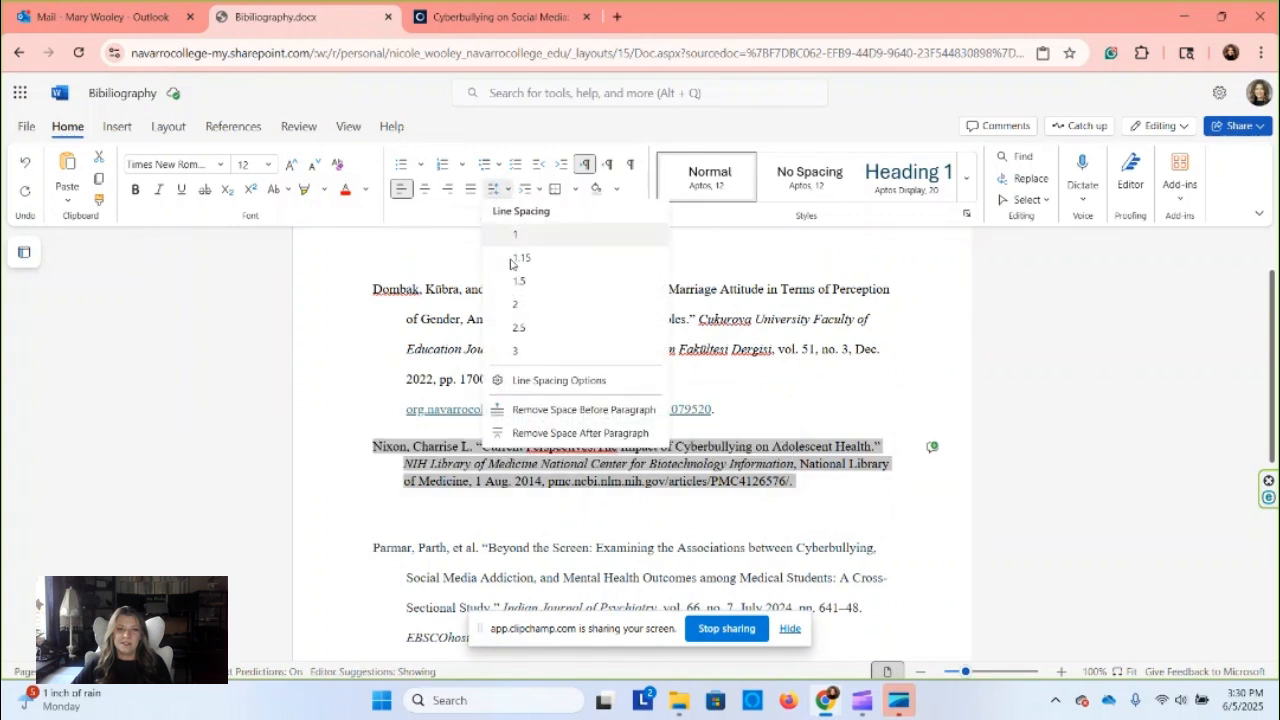
{"action": "left_click", "coordinate": [513, 307]}
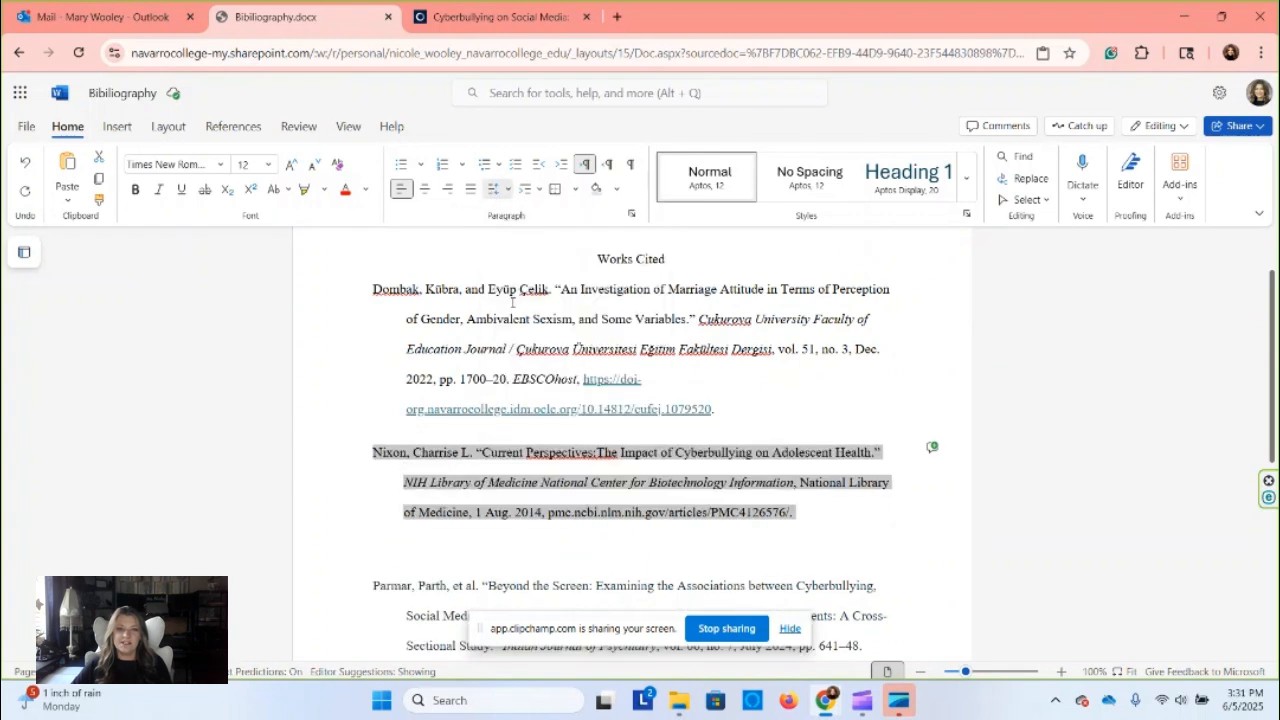
{"action": "left_click", "coordinate": [493, 192]}
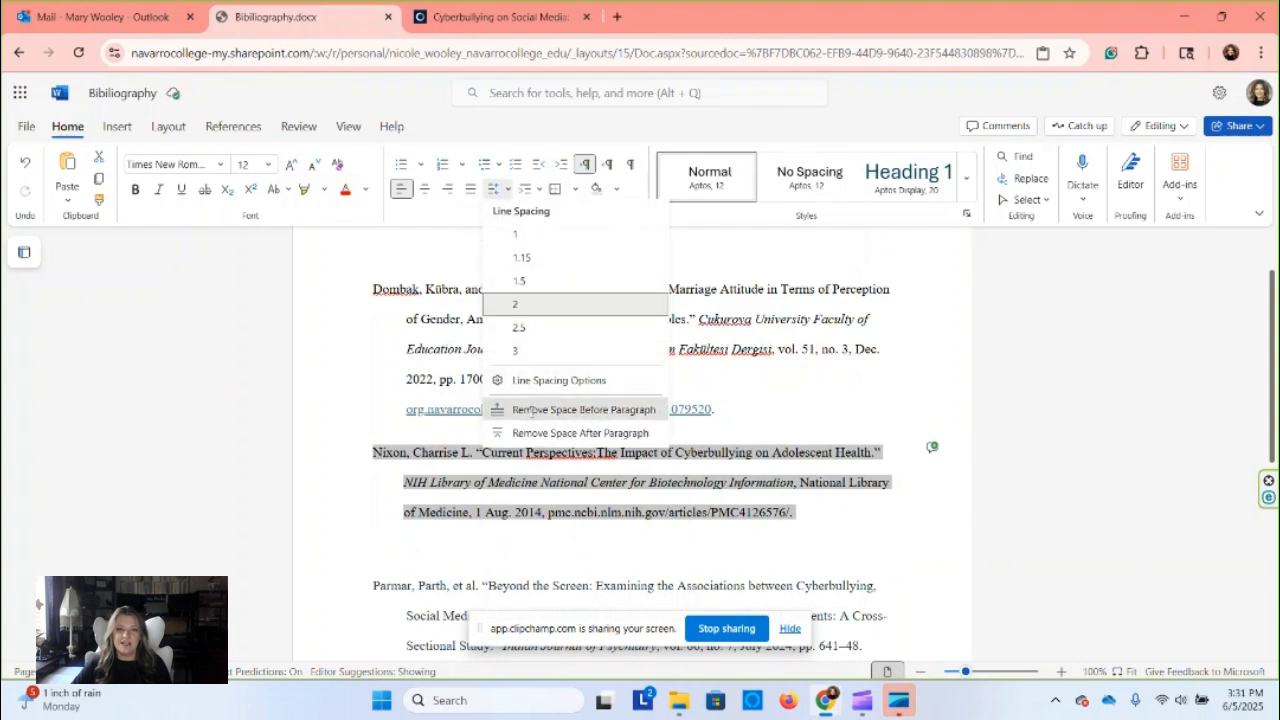
{"action": "left_click", "coordinate": [530, 410]}
{"action": "left_click", "coordinate": [493, 198]}
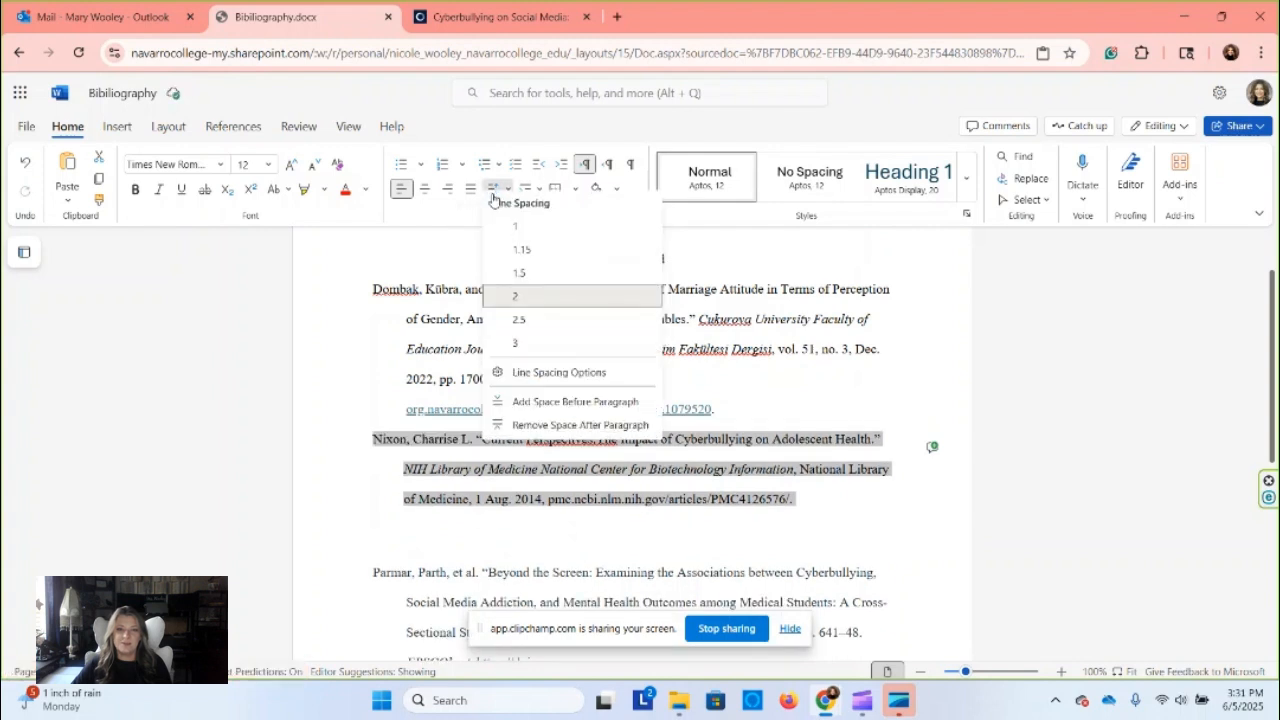
{"action": "left_click", "coordinate": [541, 436]}
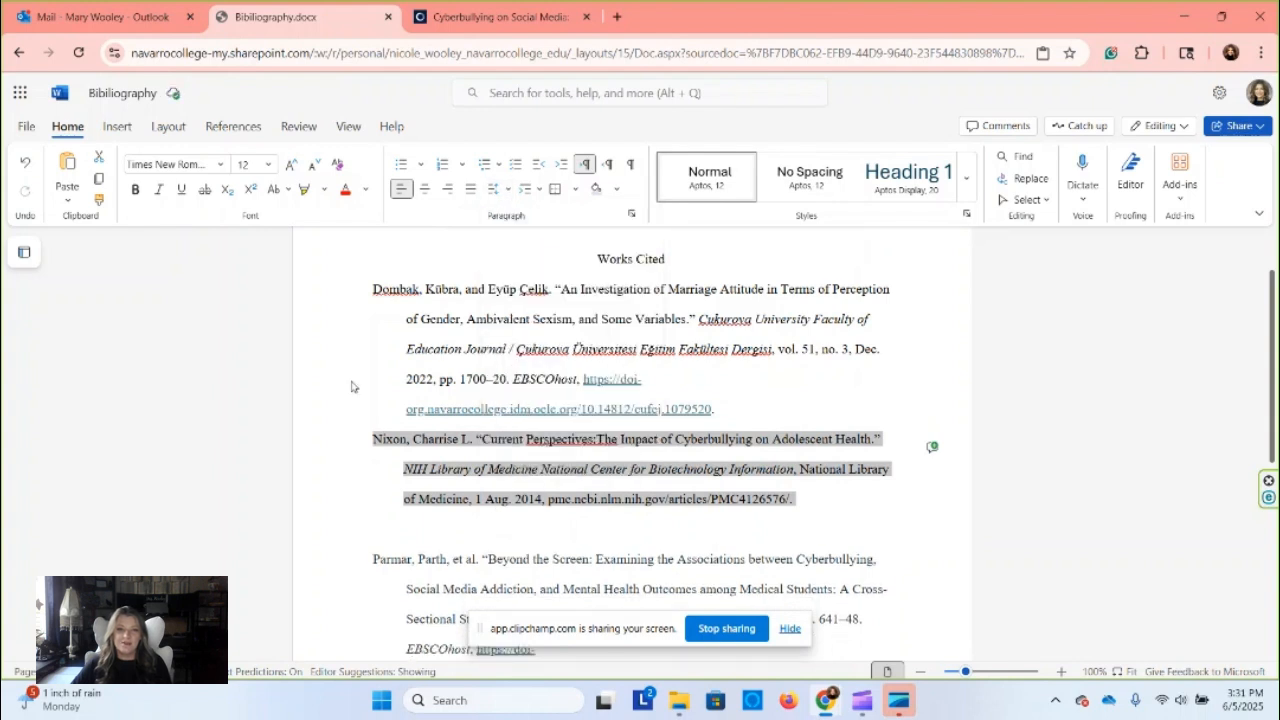
{"action": "left_click", "coordinate": [351, 386]}
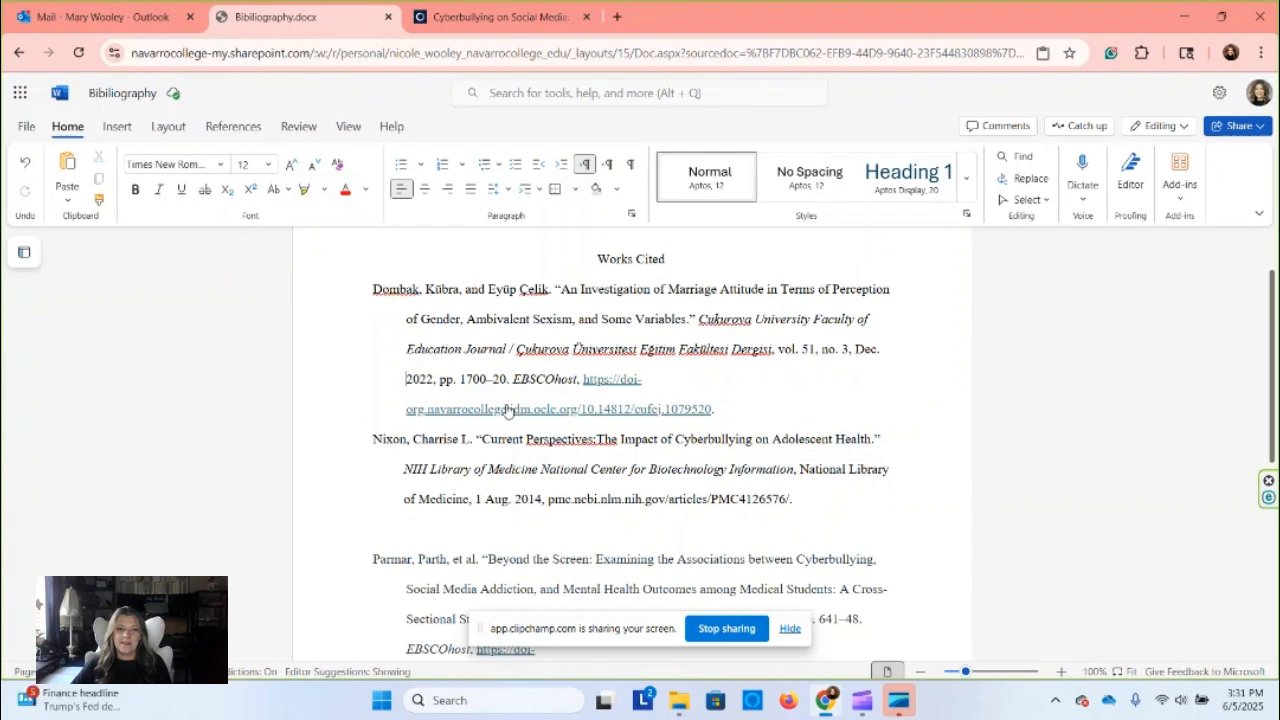
- Select the whole Journal of Cybersecurity citation at the end of the Works Cited and copy it
{"action": "scroll", "coordinate": [508, 411], "scroll_direction": "down", "scroll_amount": 3}
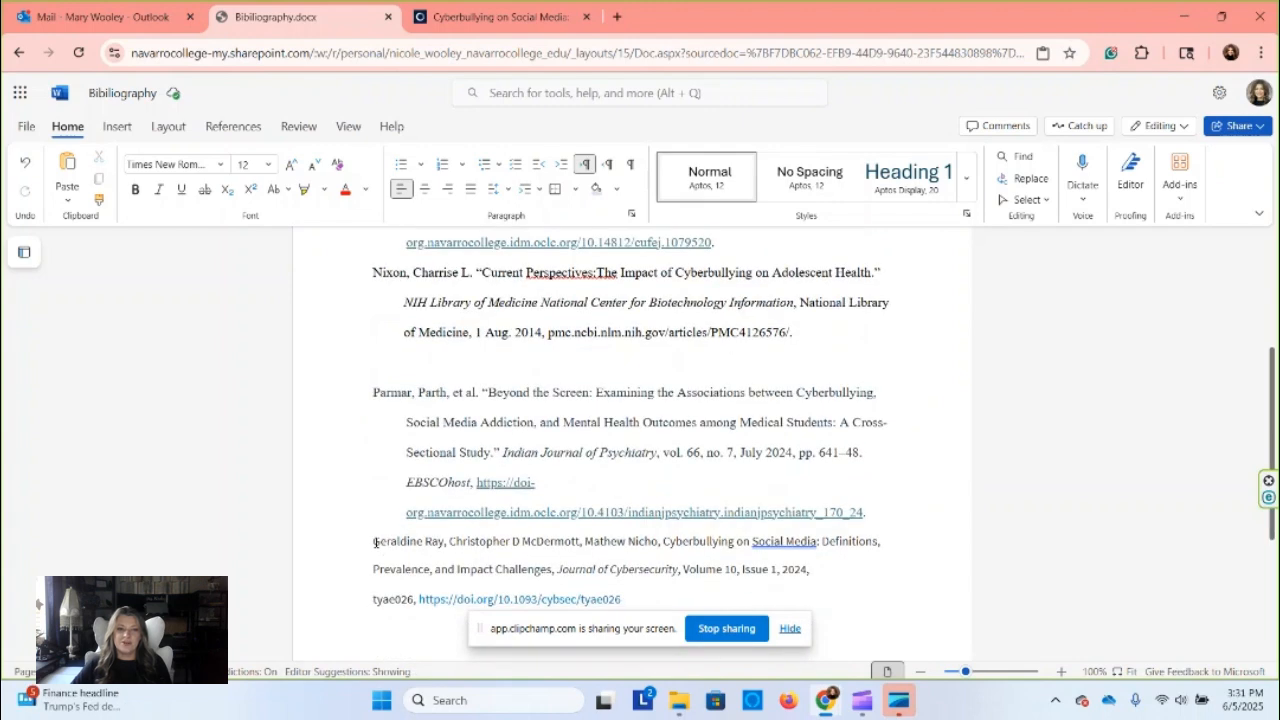
{"action": "scroll", "coordinate": [375, 543], "scroll_direction": "down", "scroll_amount": 2}
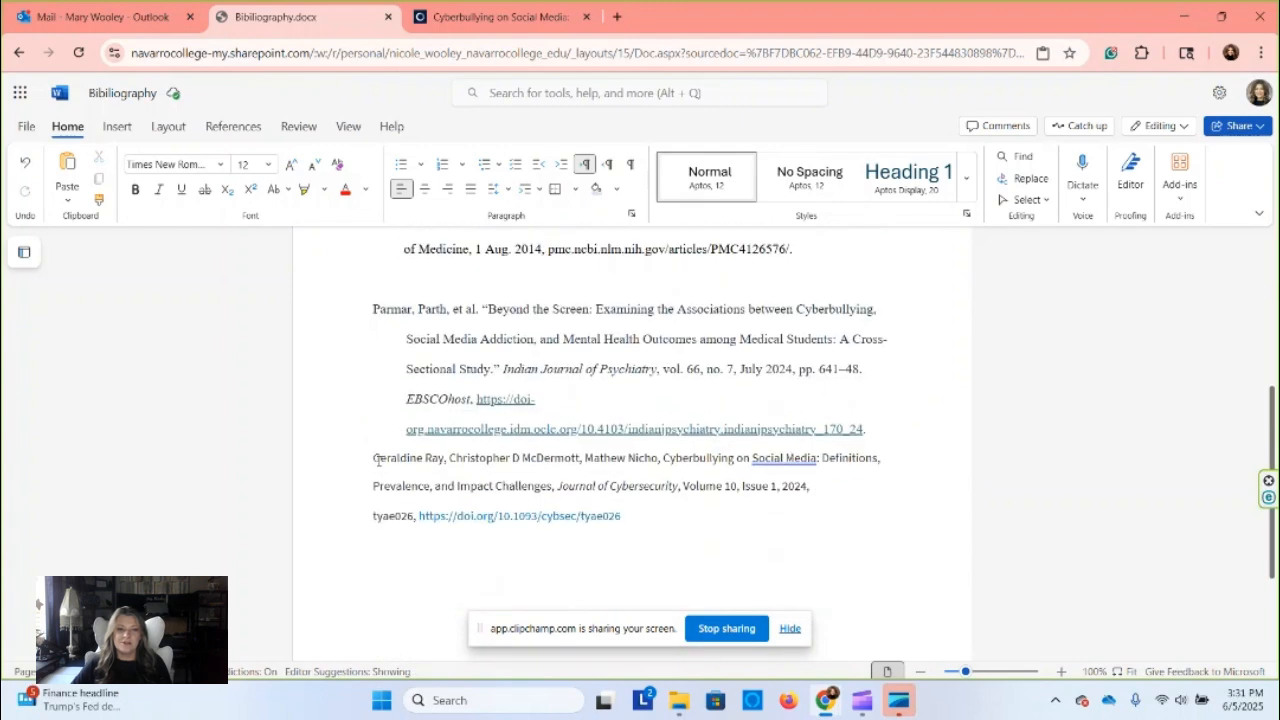
{"action": "left_click_drag", "start_coordinate": [553, 505], "coordinate": [639, 532]}
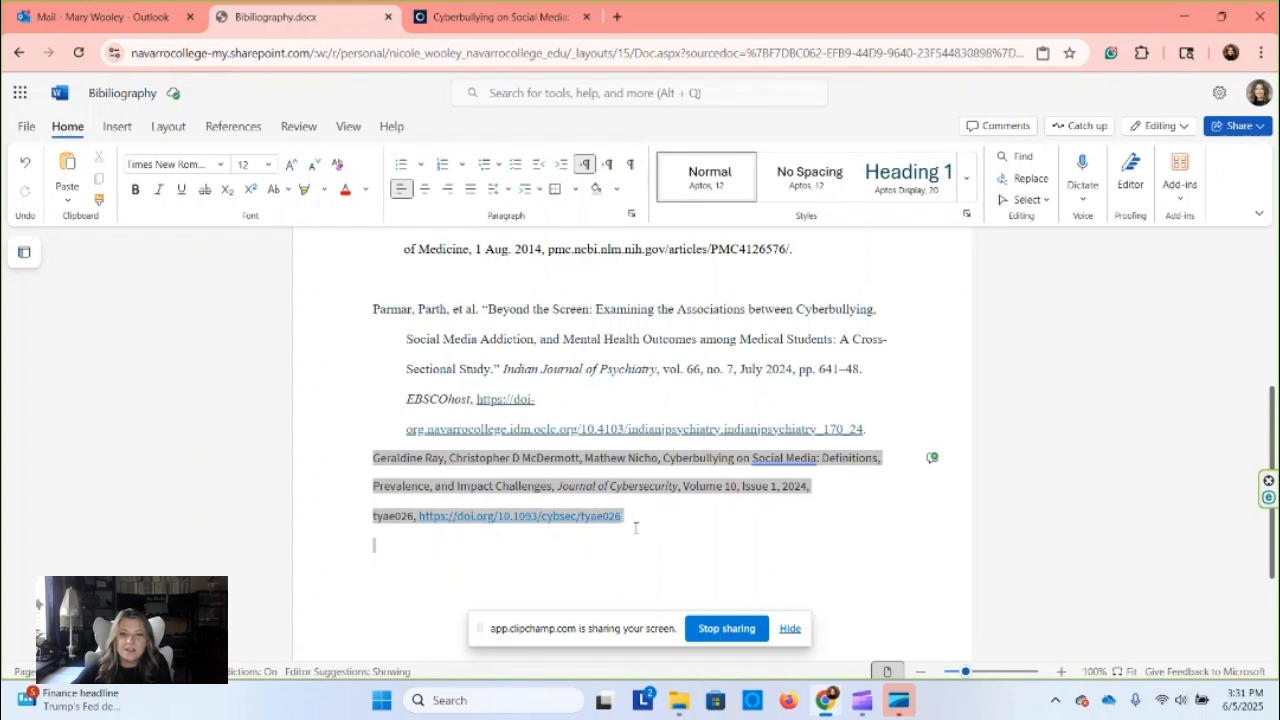
{"action": "right_click", "coordinate": [573, 492]}
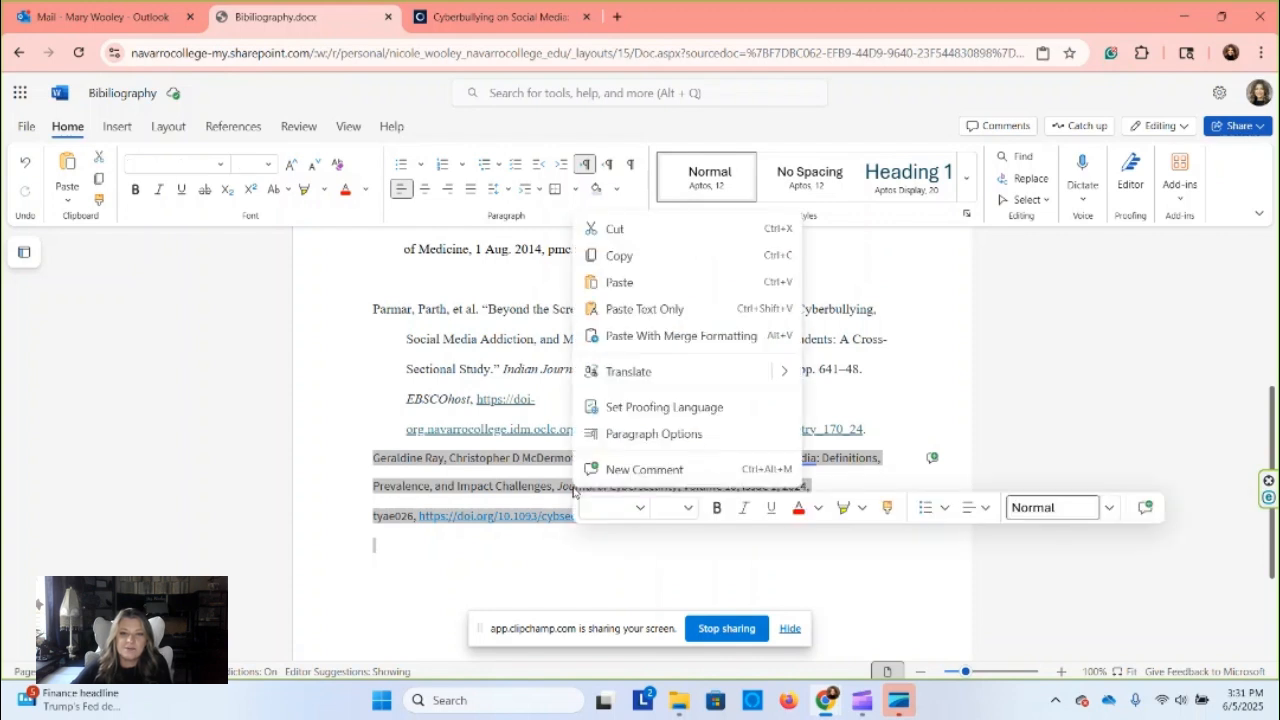
{"action": "left_click", "coordinate": [628, 250]}
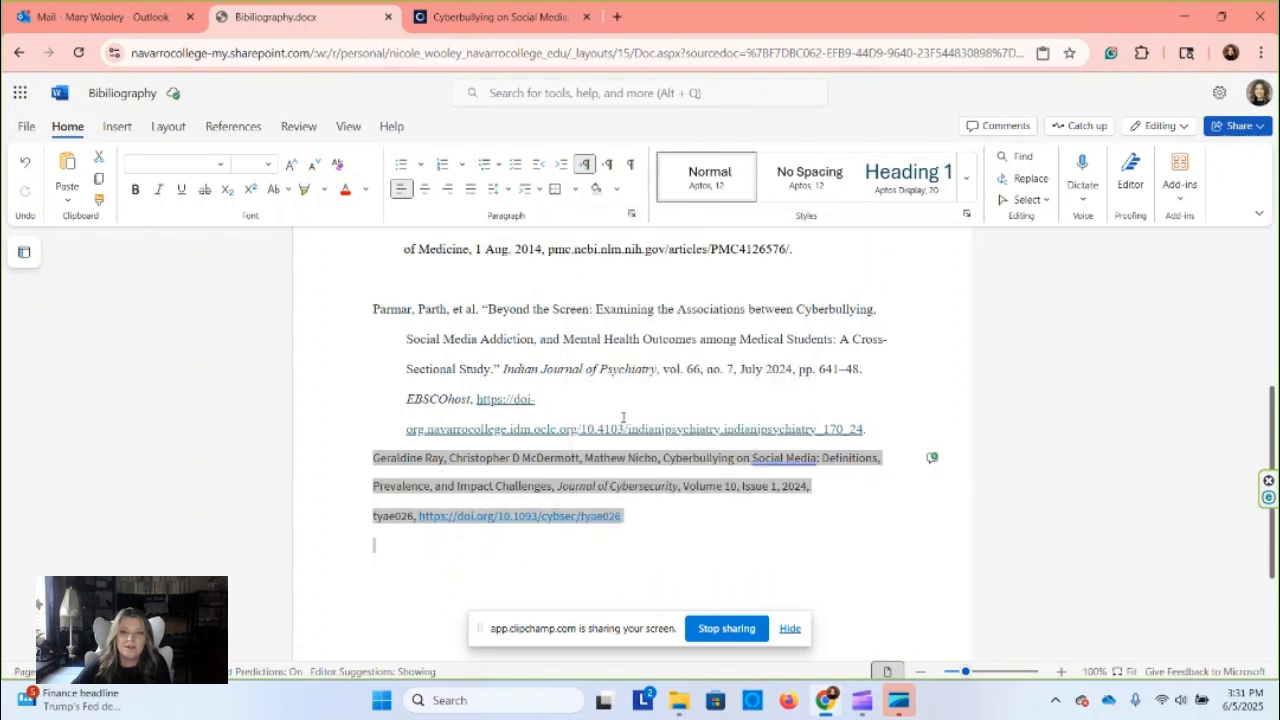
- Move the Journal of Cybersecurity citation from the end of the Works Cited to new lines above the "Current Perspectives" entry
{"action": "right_click", "coordinate": [477, 485]}
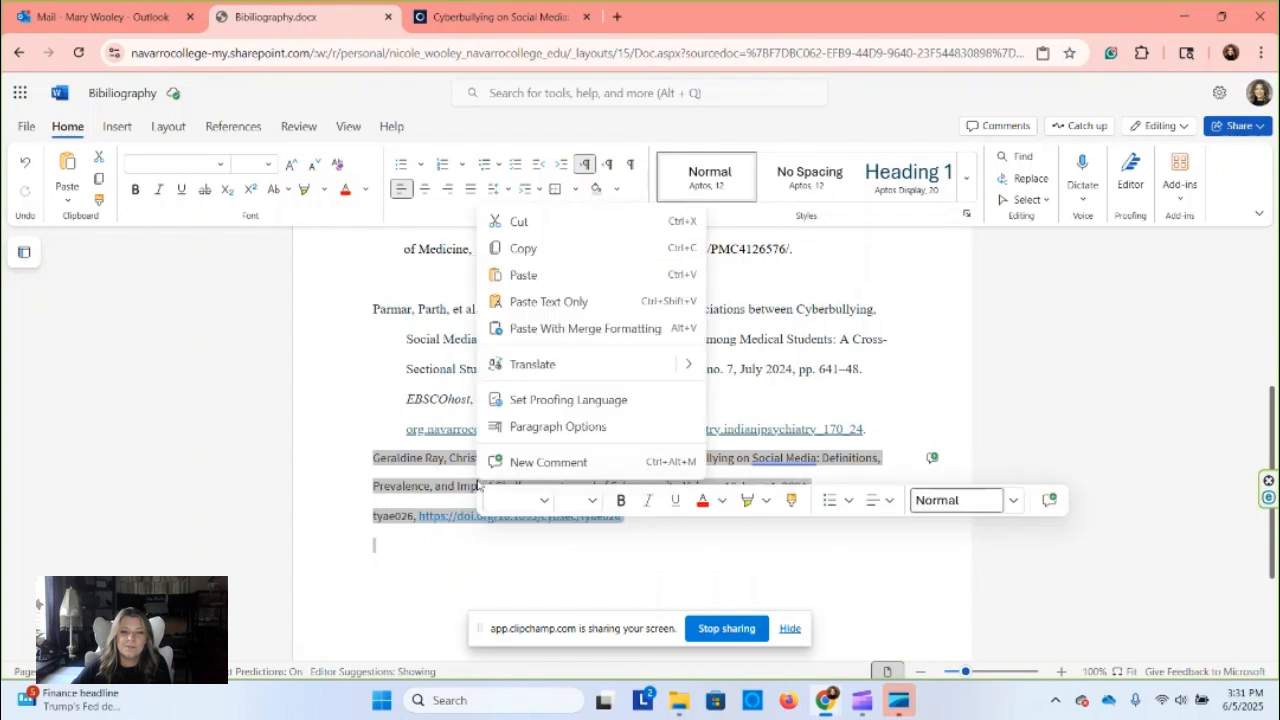
{"action": "left_click", "coordinate": [517, 222]}
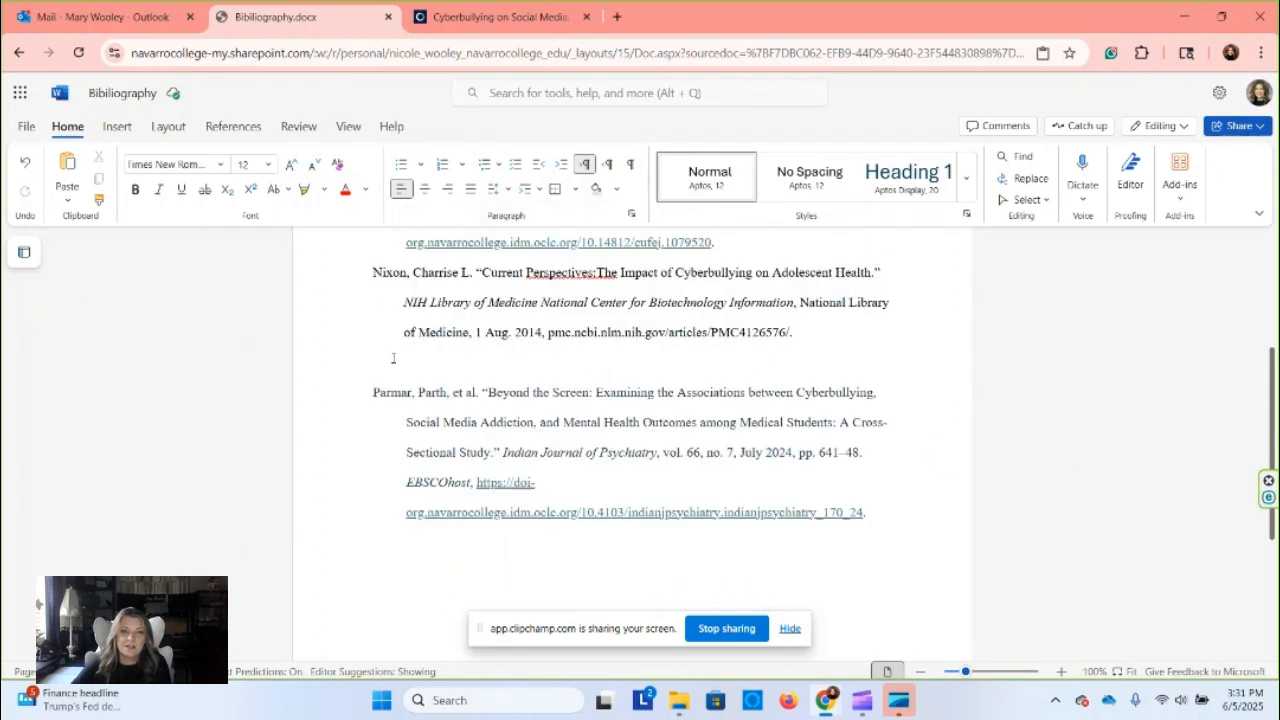
{"action": "scroll", "coordinate": [390, 358], "scroll_direction": "up", "scroll_amount": 5}
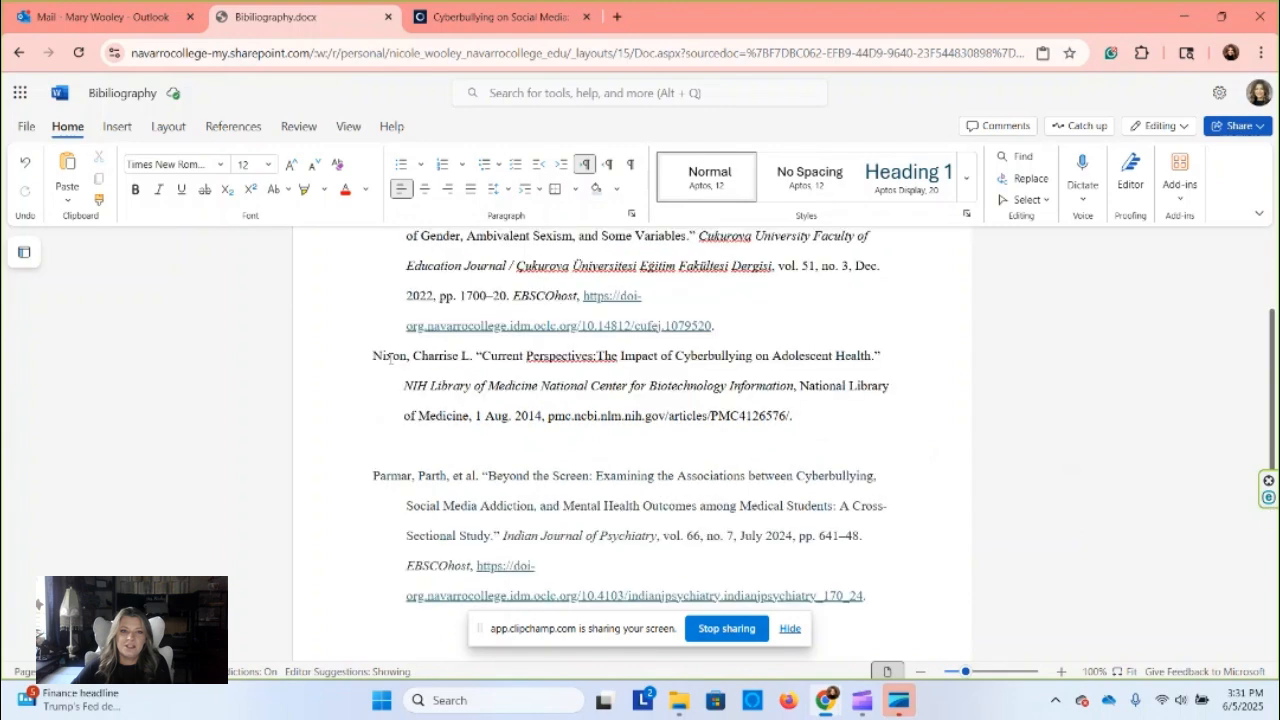
{"action": "left_click", "coordinate": [370, 527]}
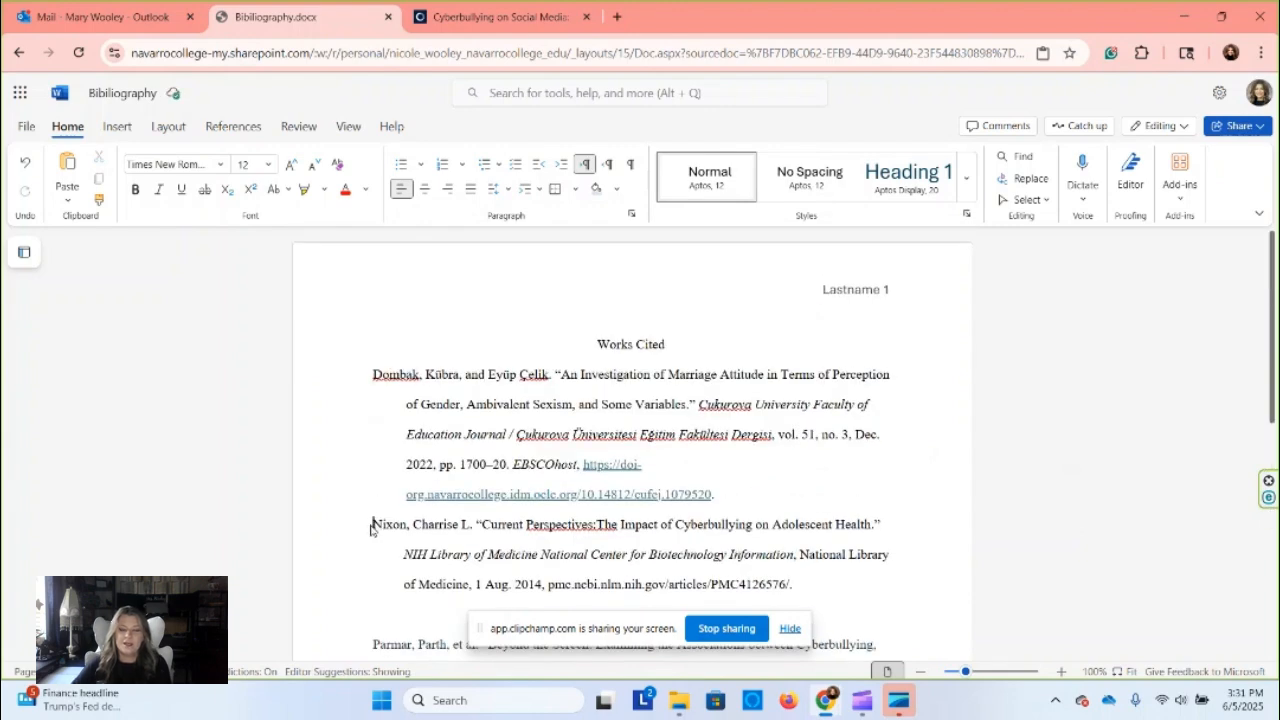
{"action": "key", "text": "Return"}
{"action": "key", "text": "Return"}
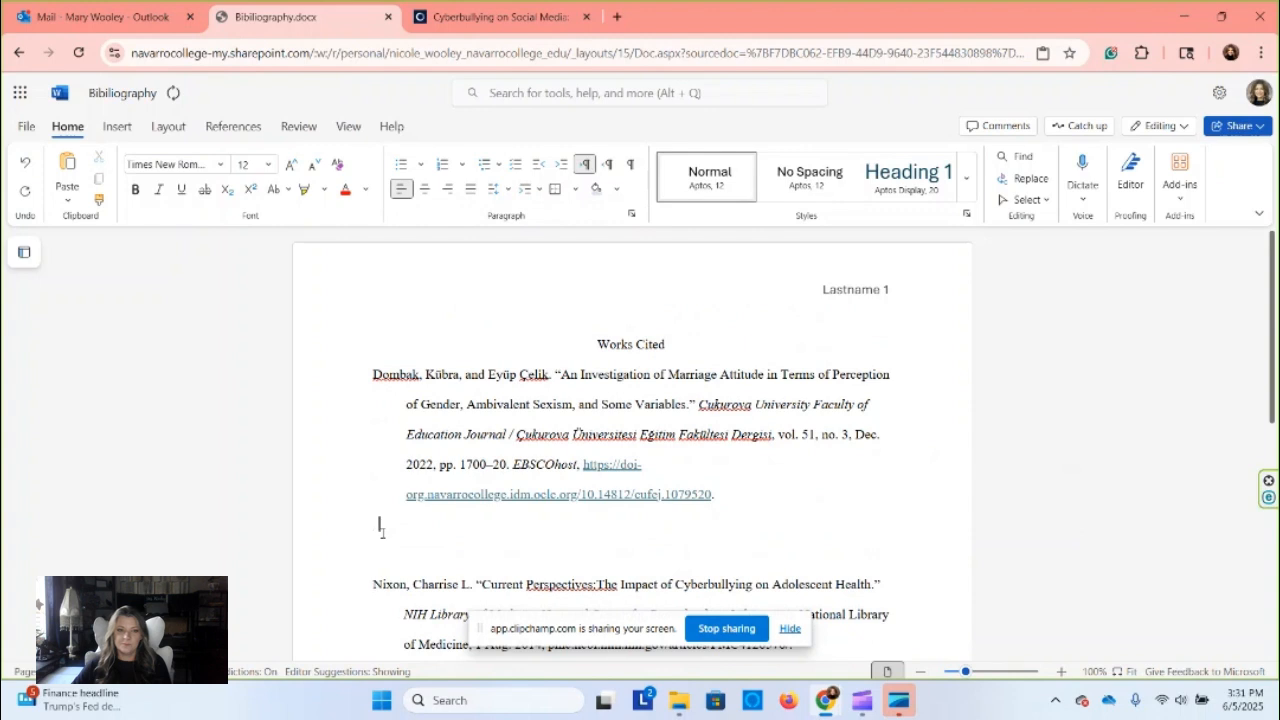
{"action": "right_click", "coordinate": [381, 531]}
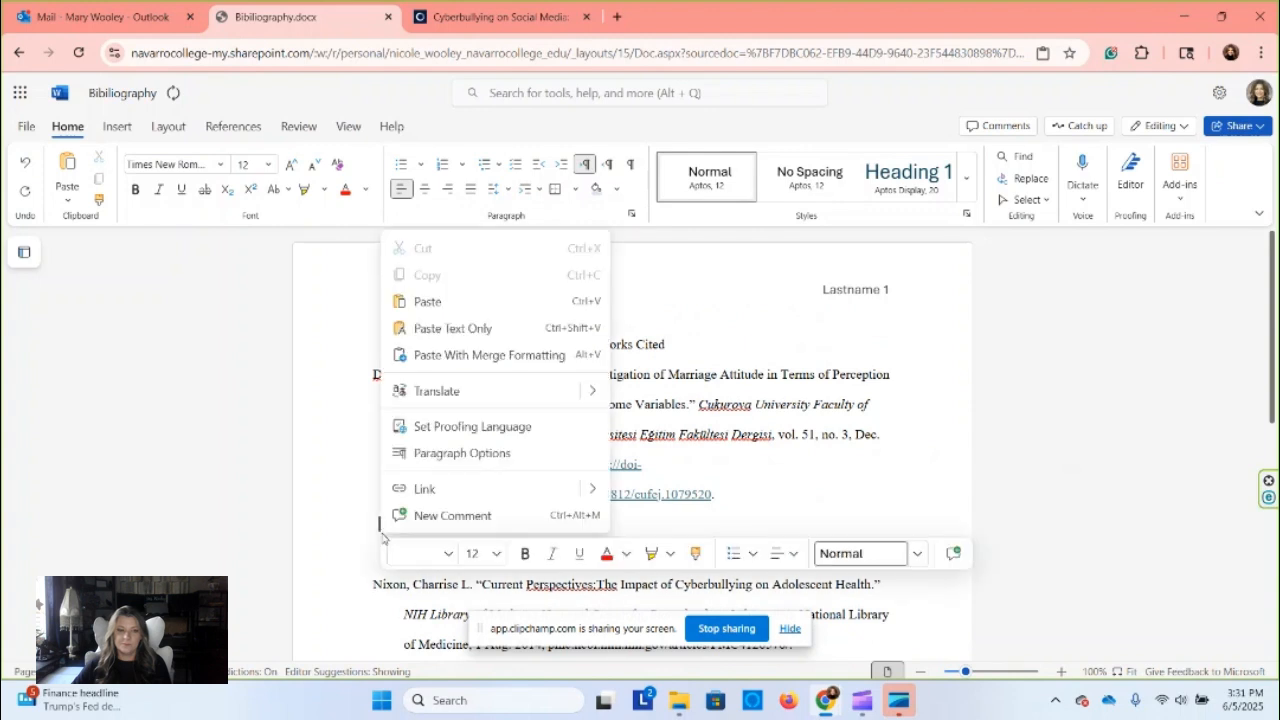
{"action": "left_click", "coordinate": [420, 313]}
- Set the moved Journal of Cybersecurity citation's font color to Automatic and check its line spacing
{"action": "scroll", "coordinate": [897, 474], "scroll_direction": "down", "scroll_amount": 3}
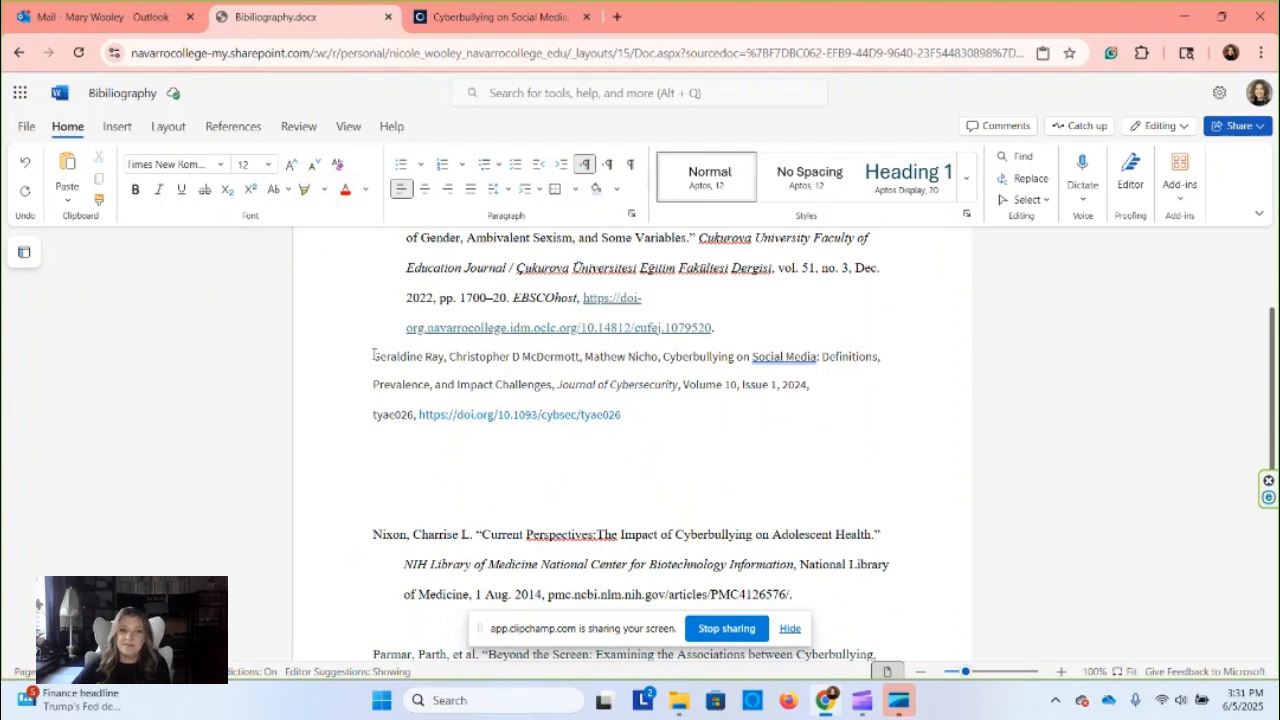
{"action": "left_click_drag", "start_coordinate": [373, 357], "coordinate": [628, 418]}
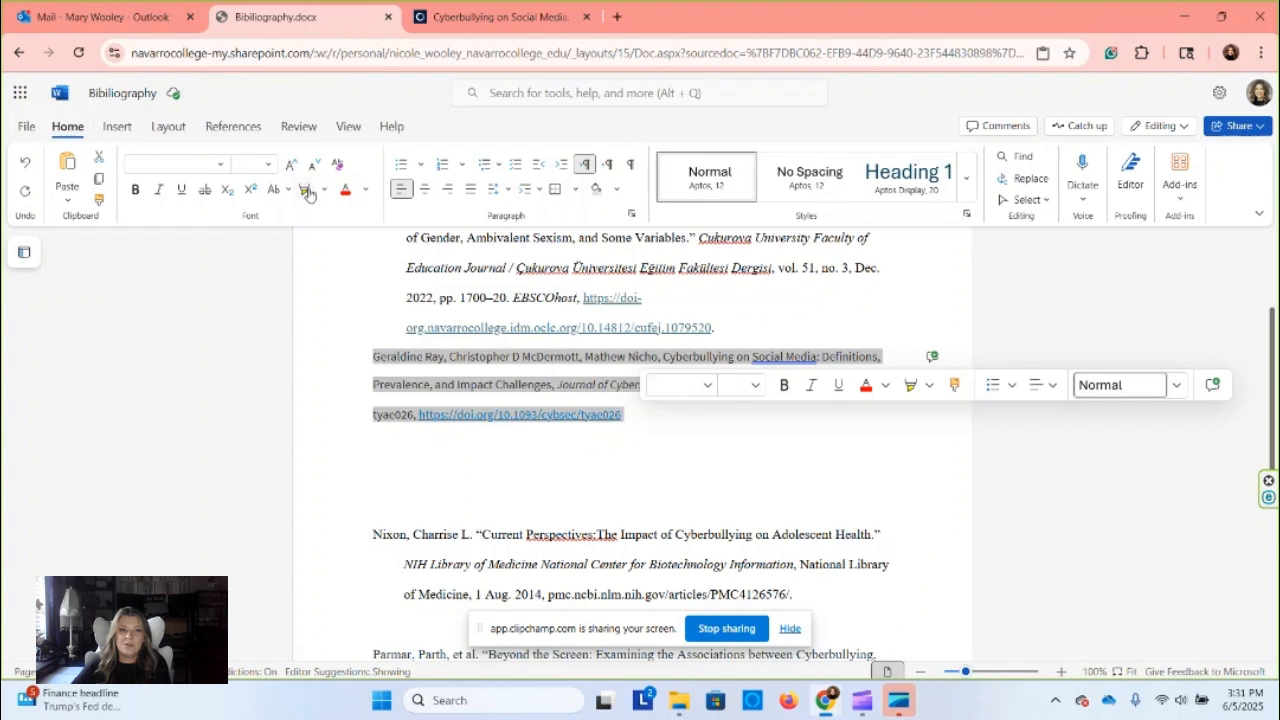
{"action": "left_click", "coordinate": [366, 192]}
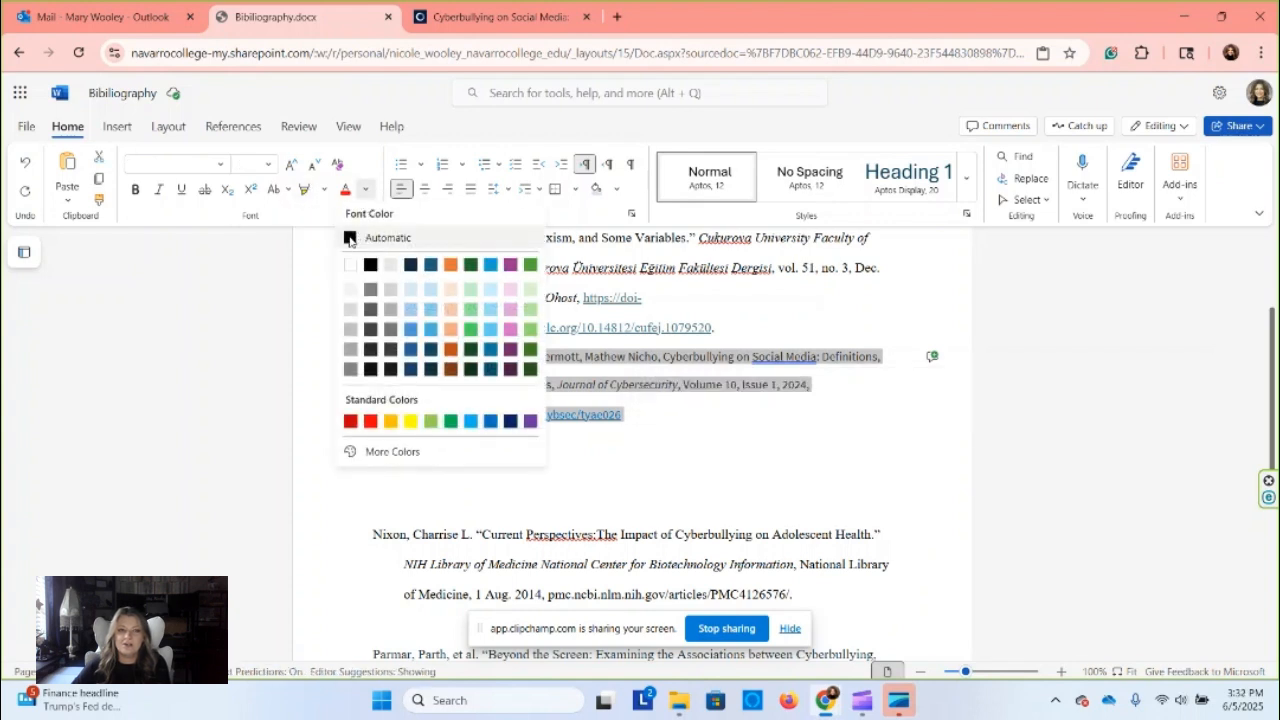
{"action": "left_click", "coordinate": [349, 238]}
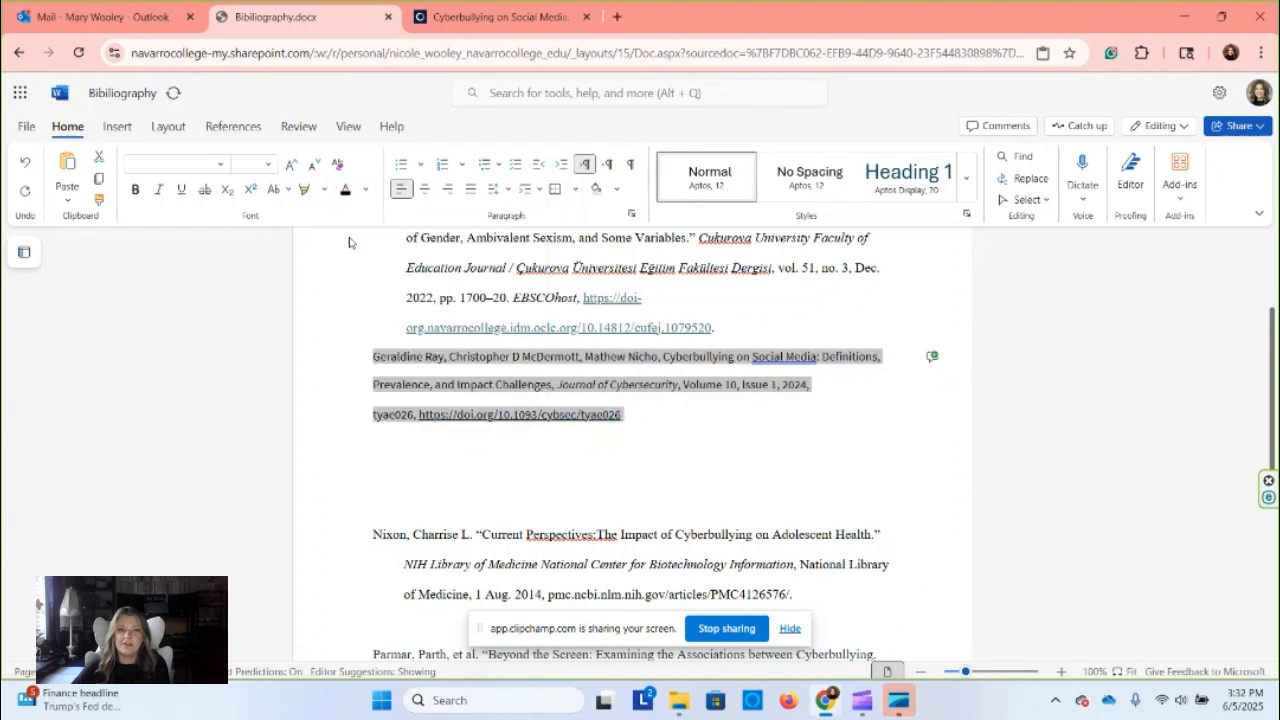
{"action": "left_click", "coordinate": [495, 192]}
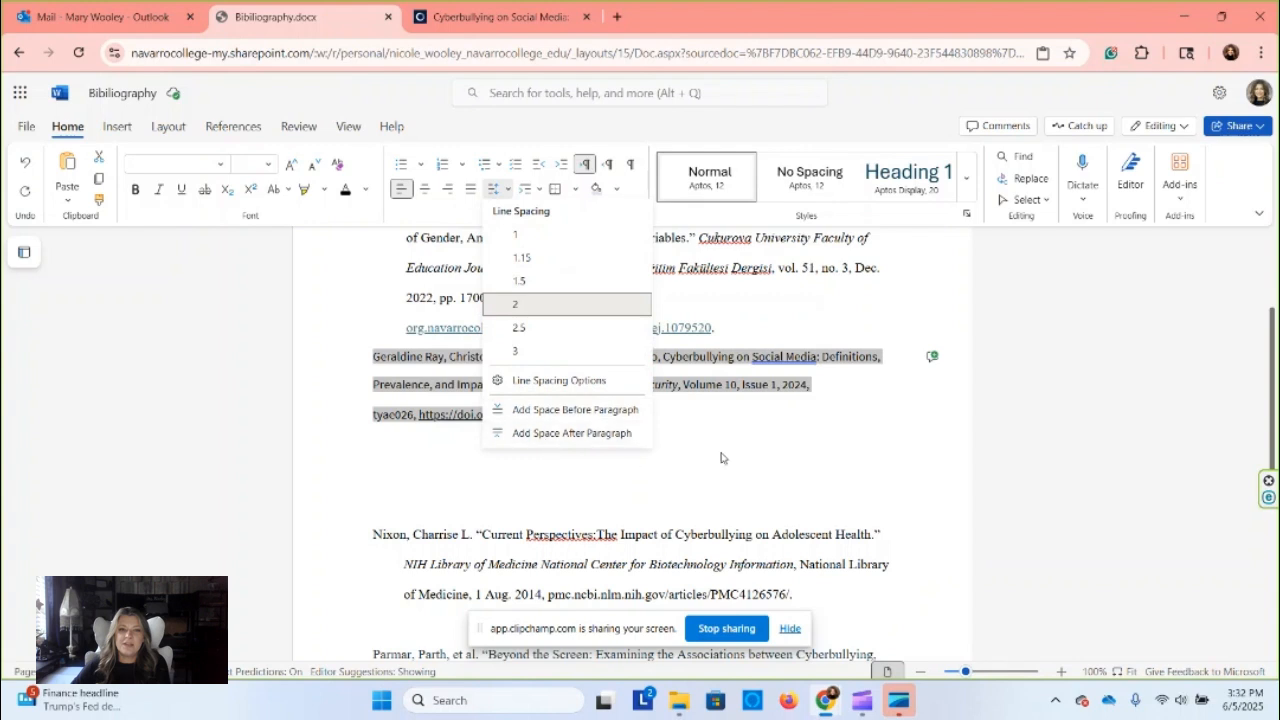
{"action": "left_click", "coordinate": [962, 368]}
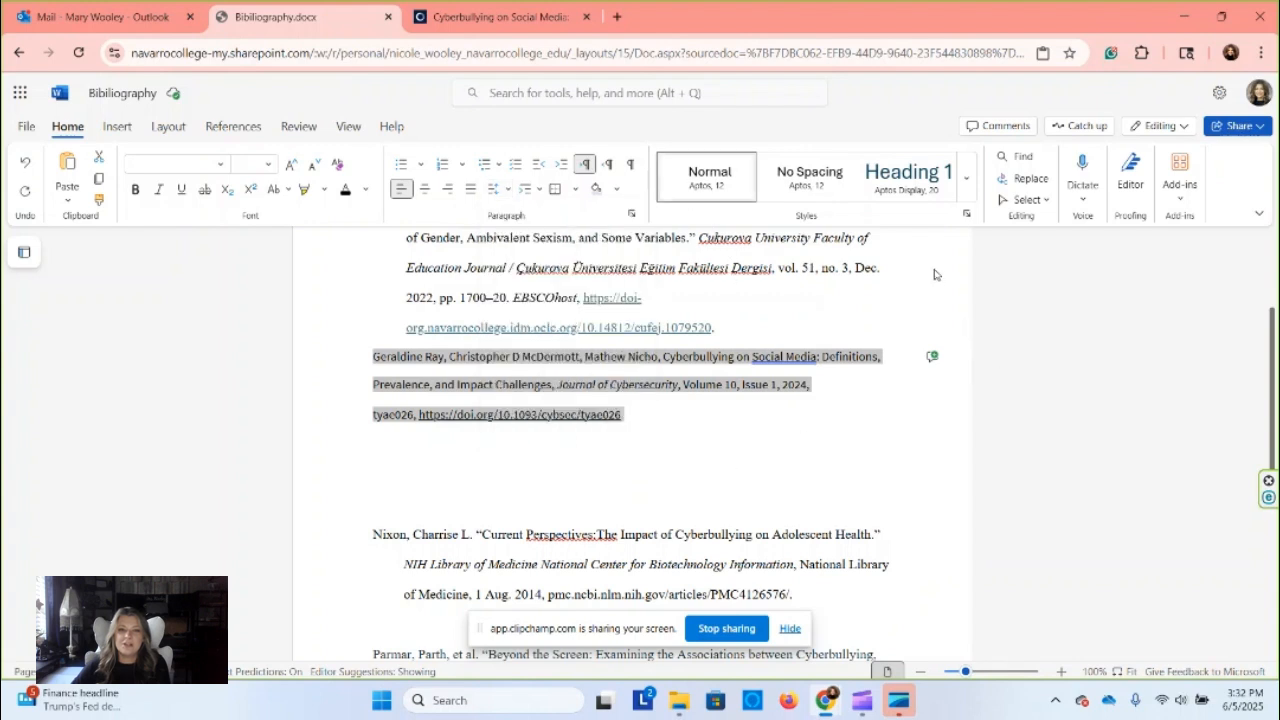
{"action": "left_click", "coordinate": [944, 289]}
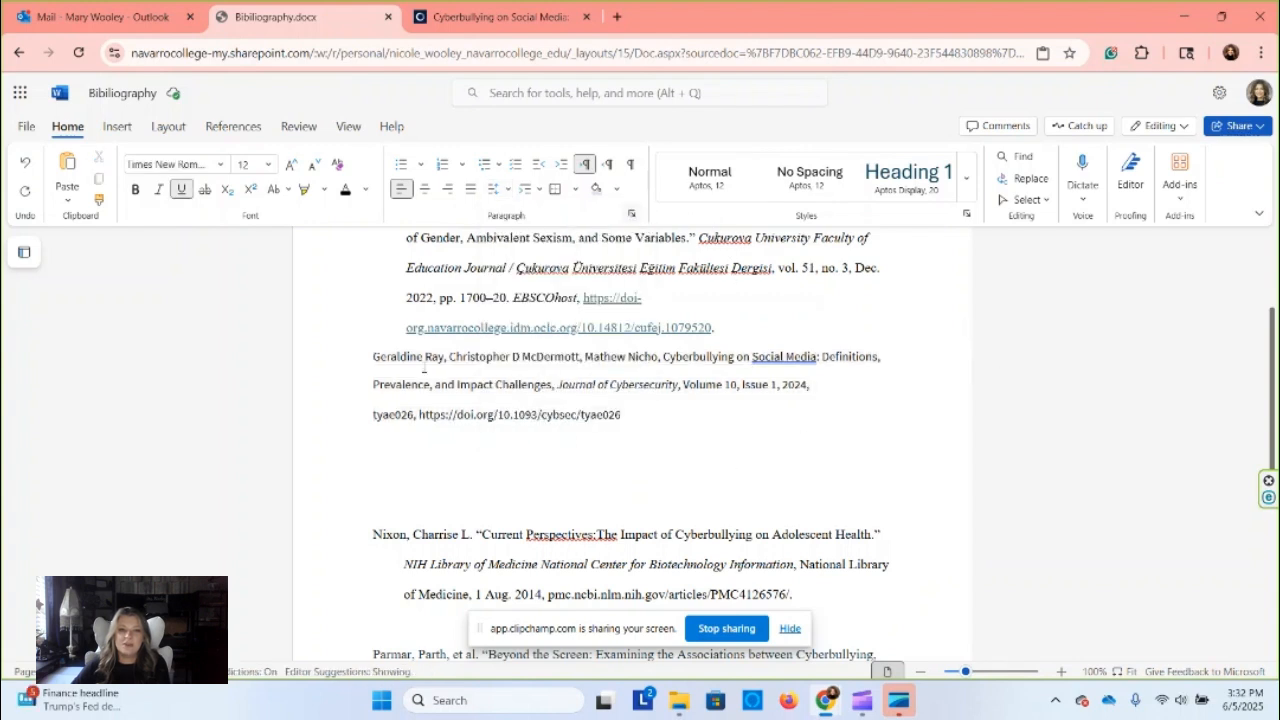
- Give the Journal of Cybersecurity citation a 0.5" hanging indent and turn on "Don't add space between paragraphs of the same style"
{"action": "left_click_drag", "start_coordinate": [373, 357], "coordinate": [624, 420]}
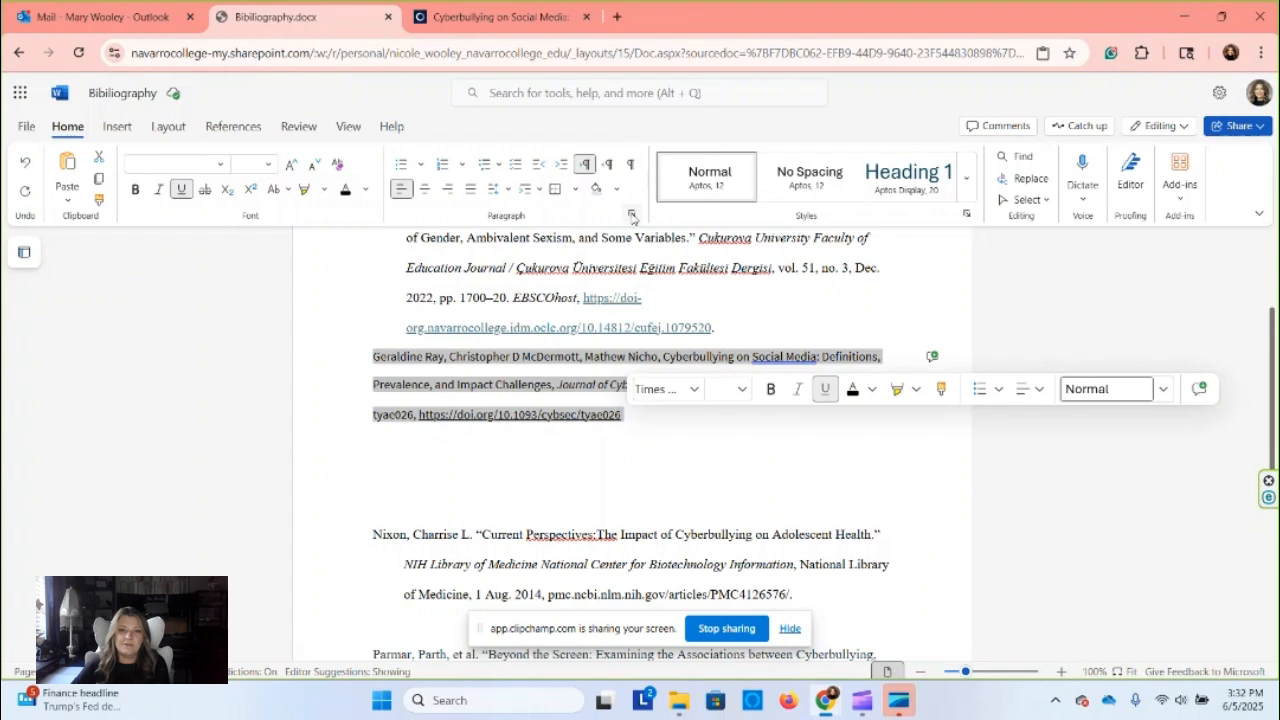
{"action": "left_click", "coordinate": [631, 216]}
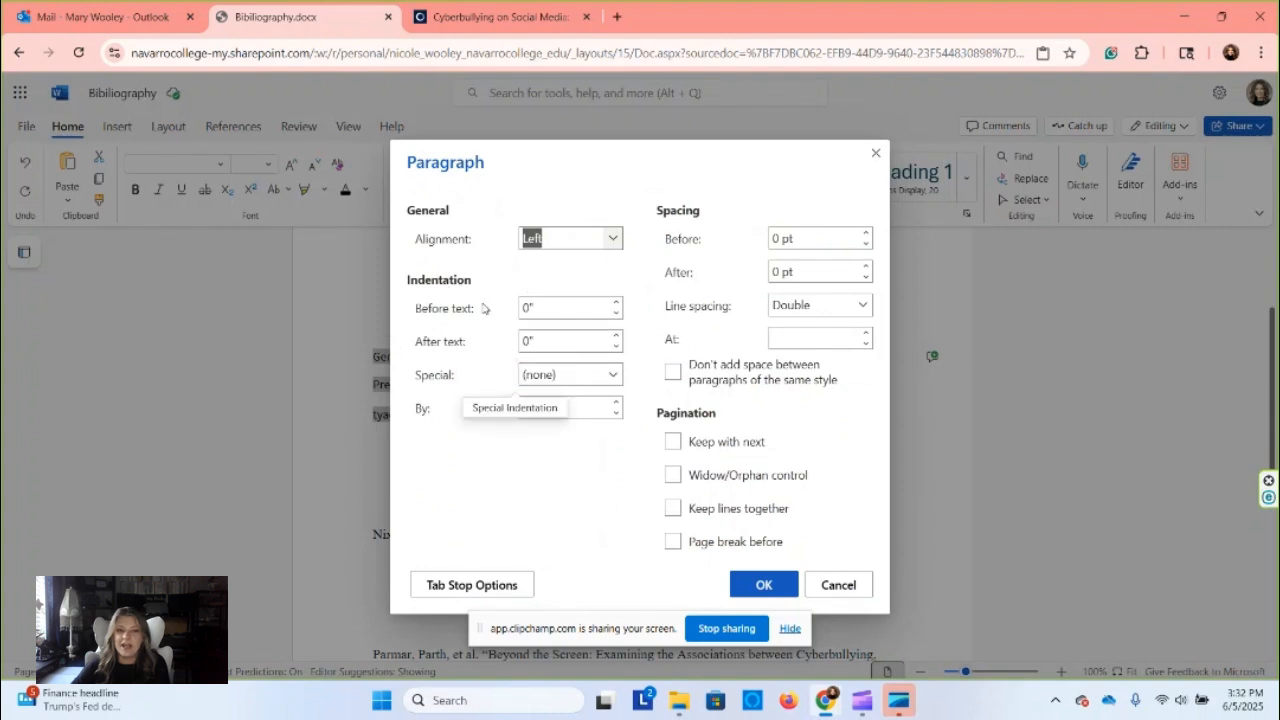
{"action": "left_click", "coordinate": [613, 376]}
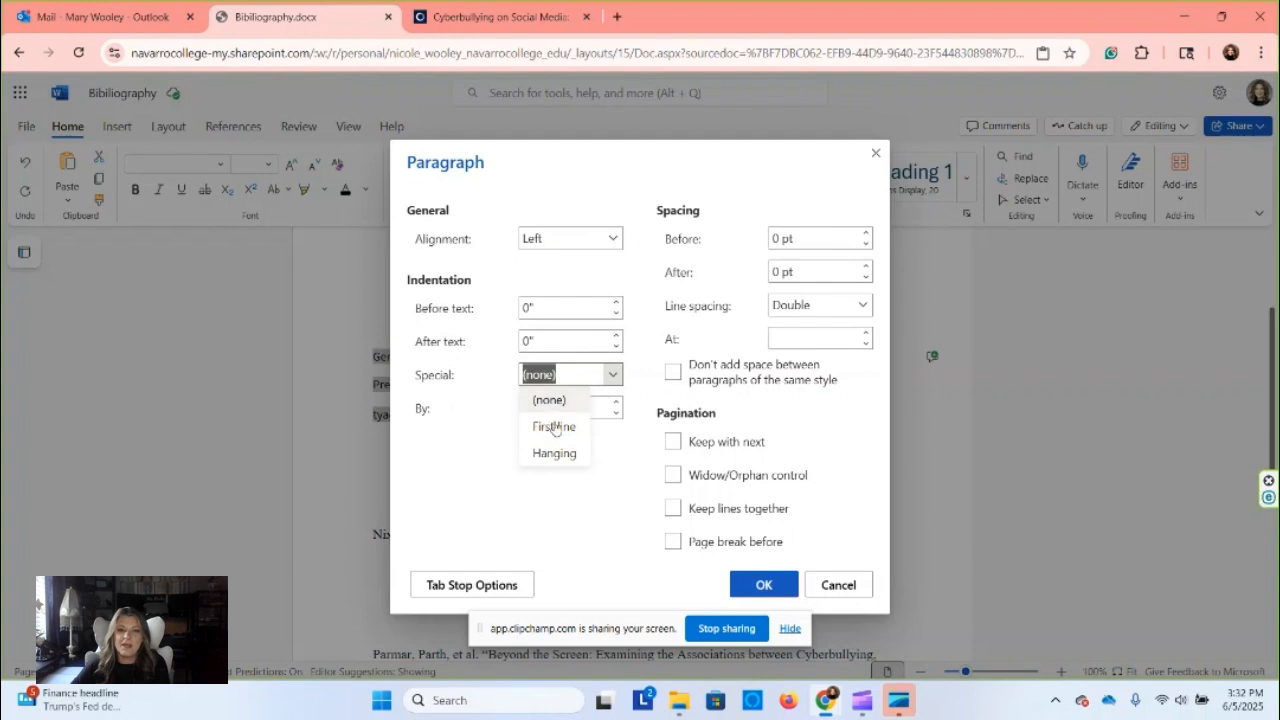
{"action": "left_click", "coordinate": [564, 455]}
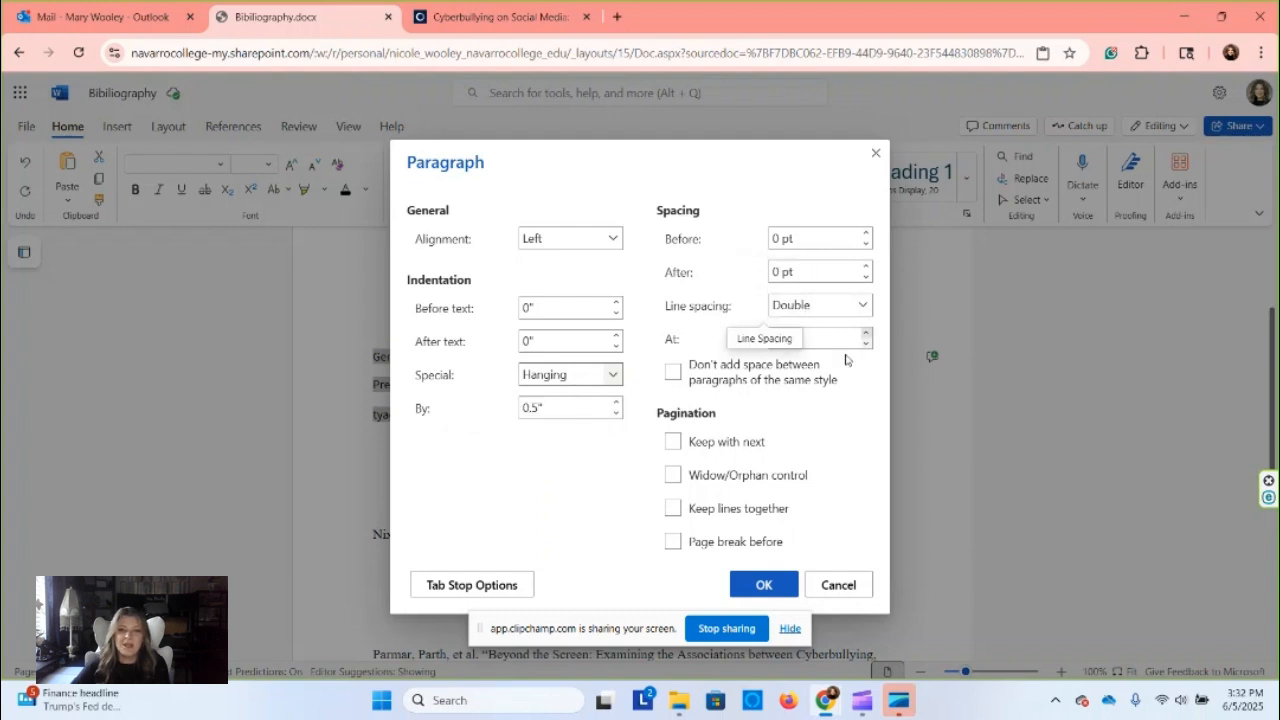
{"action": "left_click", "coordinate": [673, 372]}
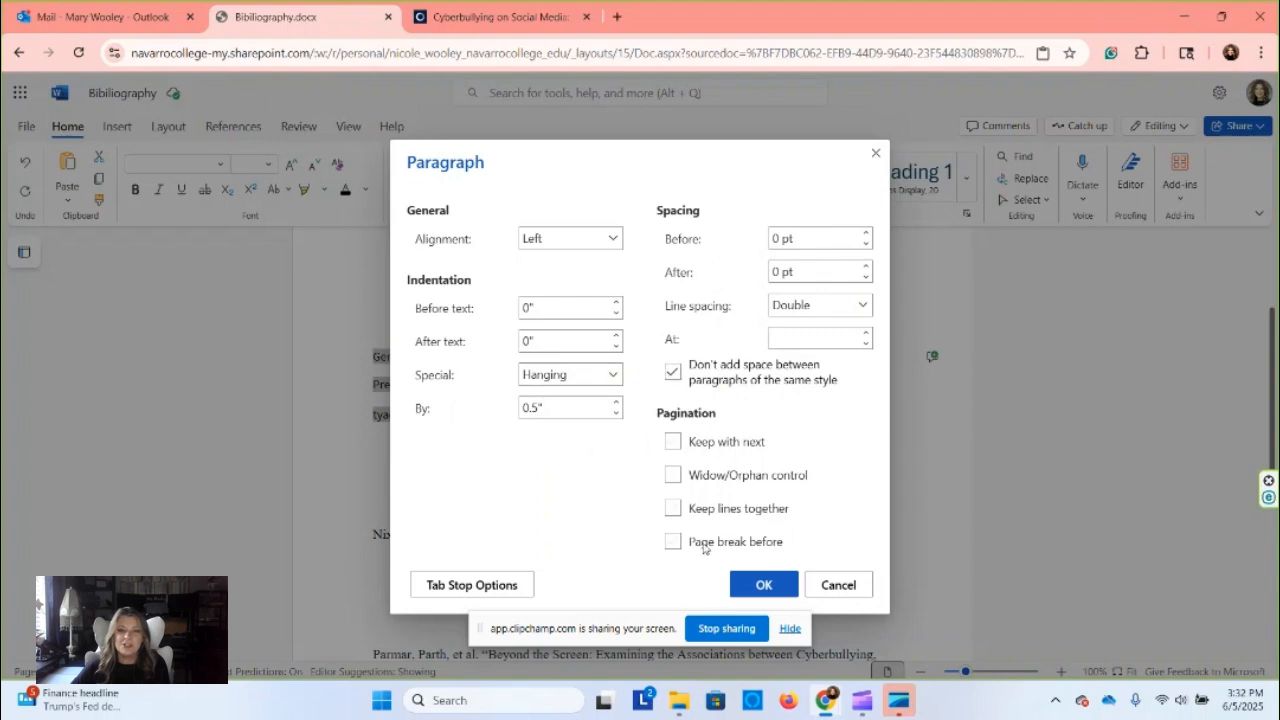
{"action": "left_click", "coordinate": [763, 586]}
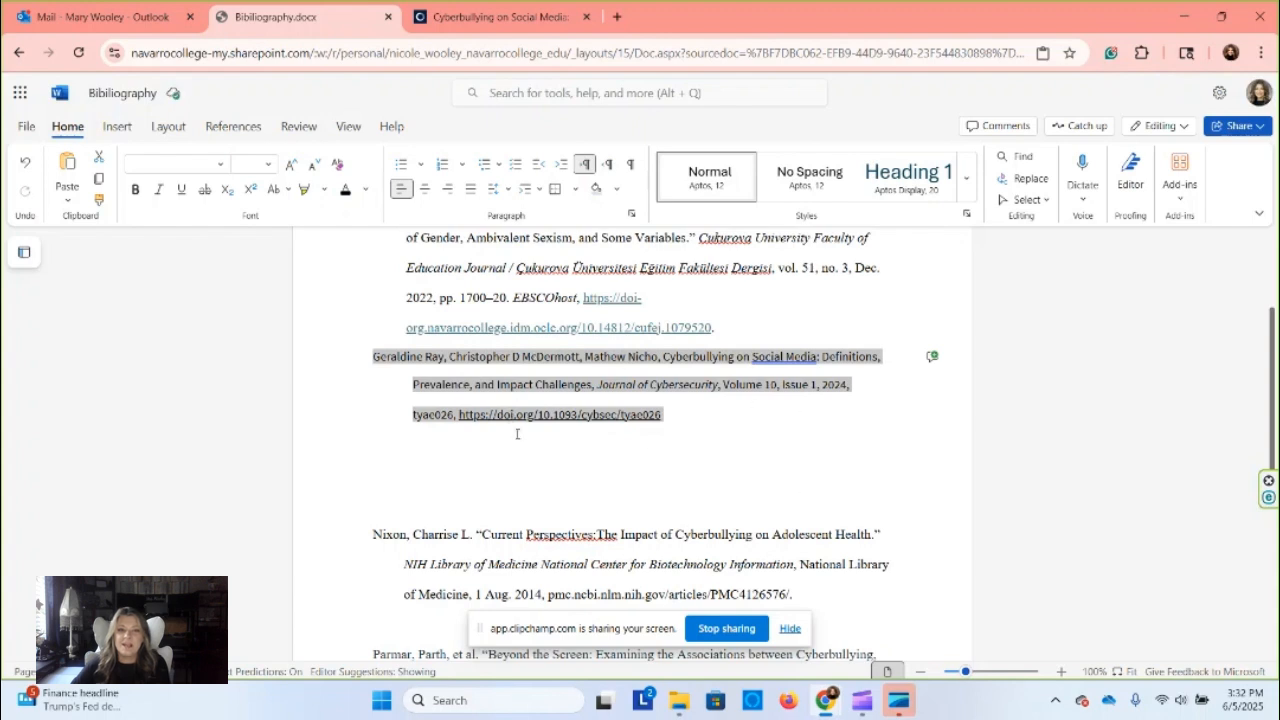
- Delete the empty lines above and below the "Current Perspectives" entry
{"action": "left_click", "coordinate": [413, 482]}
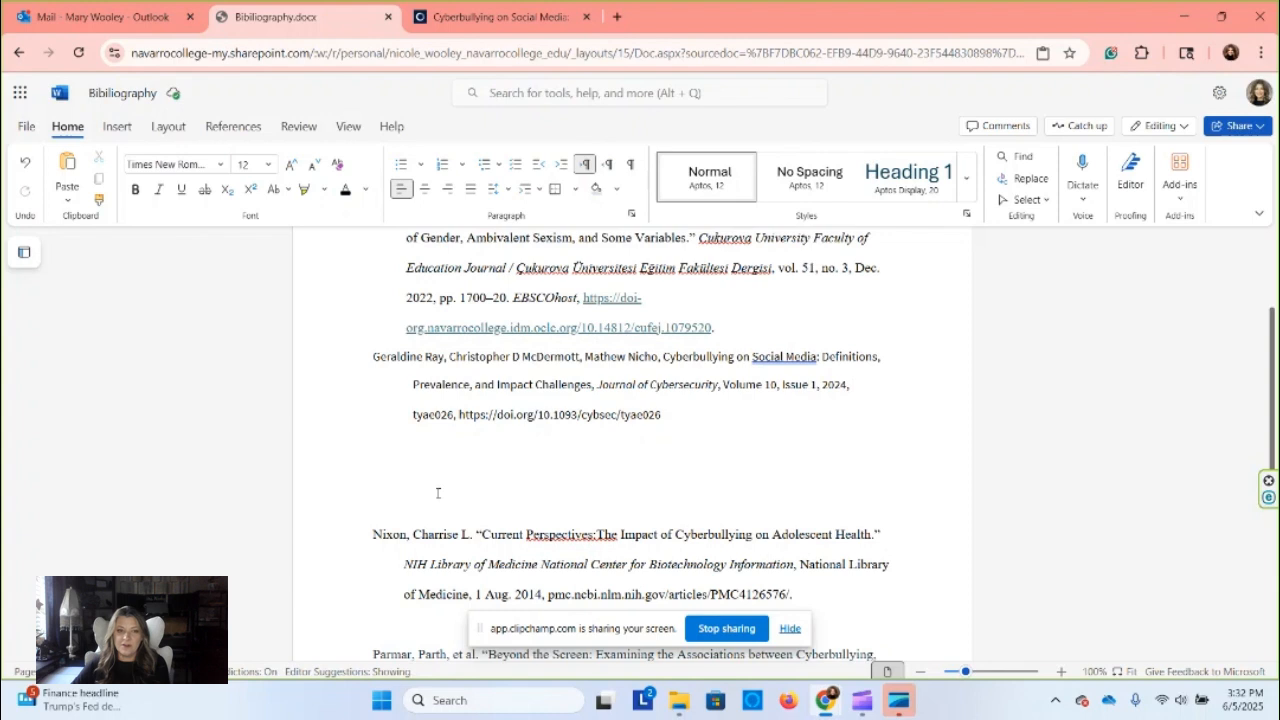
{"action": "key", "text": "BackSpace"}
{"action": "key", "text": "Delete"}
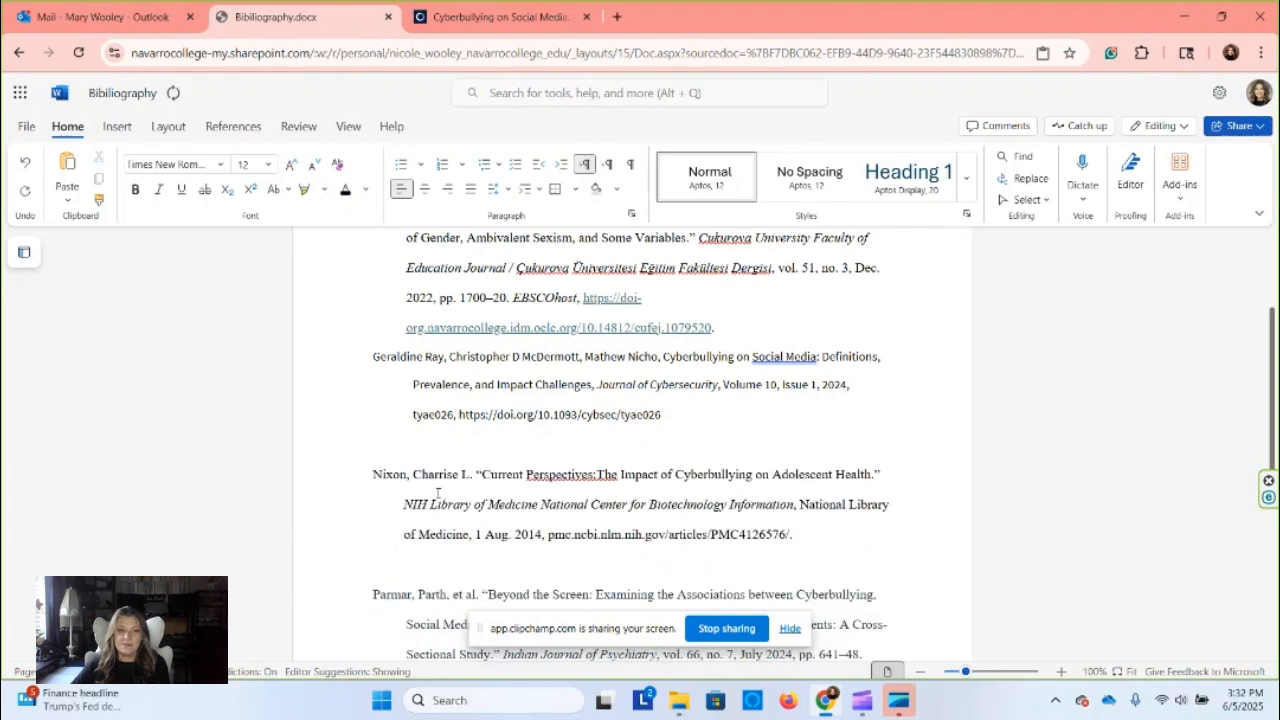
{"action": "key", "text": "Delete"}
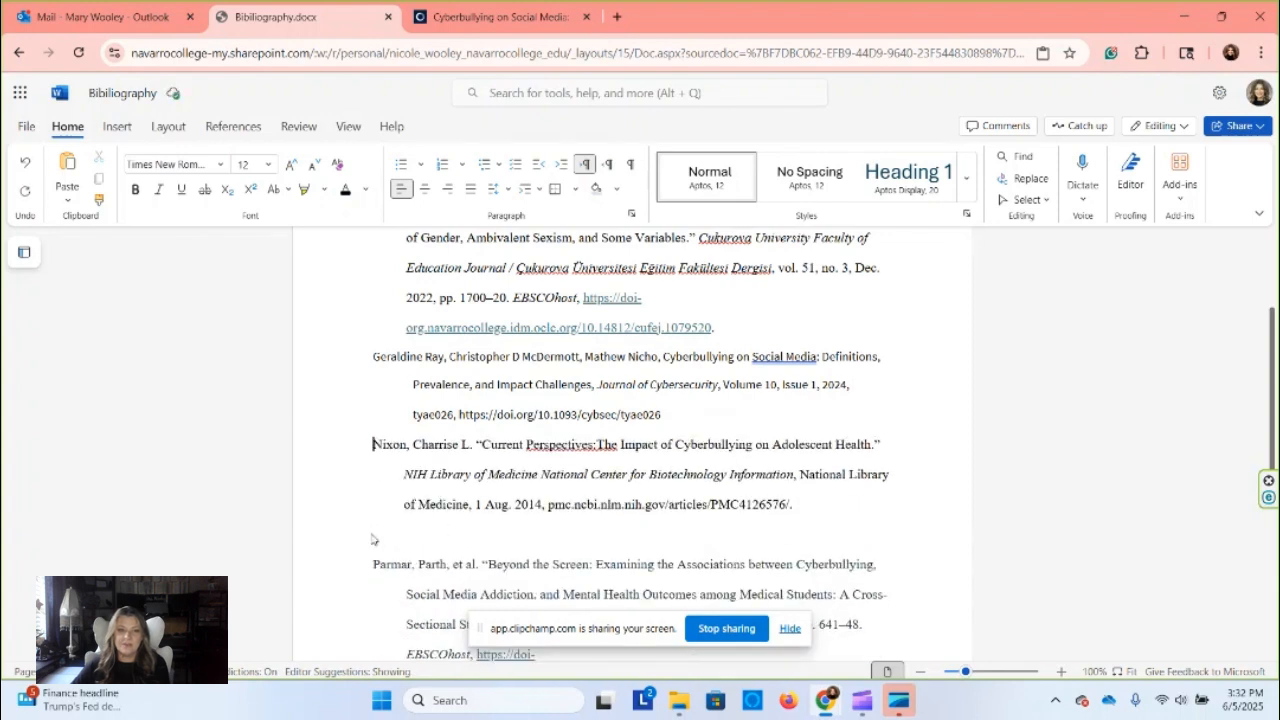
{"action": "key", "text": "Delete"}
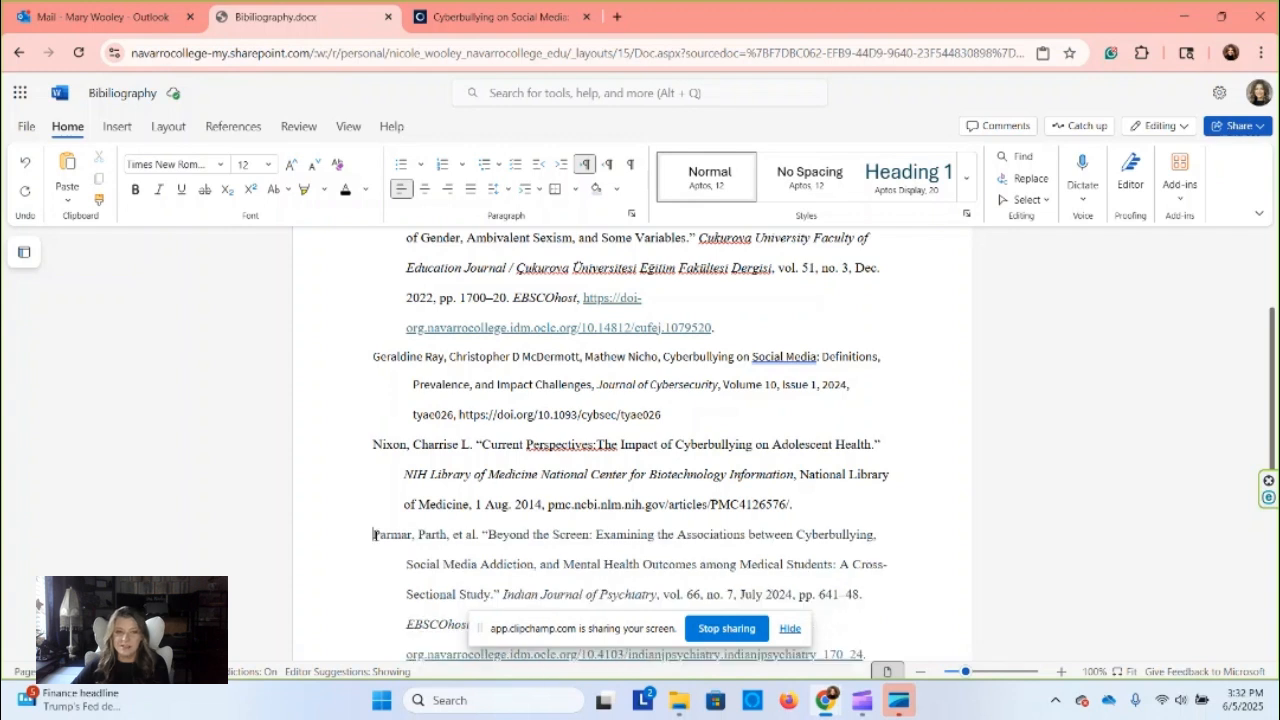
- Set all entries below the Works Cited heading to Times New Roman, size 12, with the Automatic font color
{"action": "scroll", "coordinate": [751, 385], "scroll_direction": "down", "scroll_amount": 3}
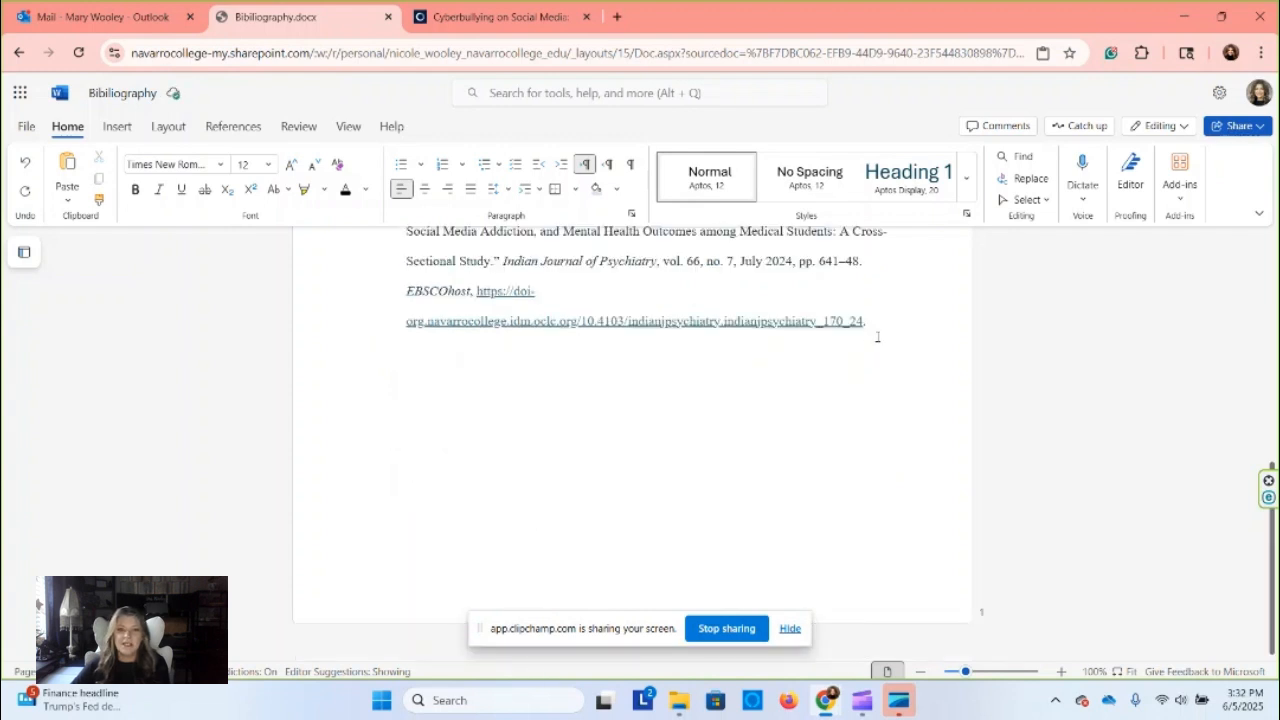
{"action": "left_click_drag", "start_coordinate": [873, 321], "coordinate": [368, 331]}
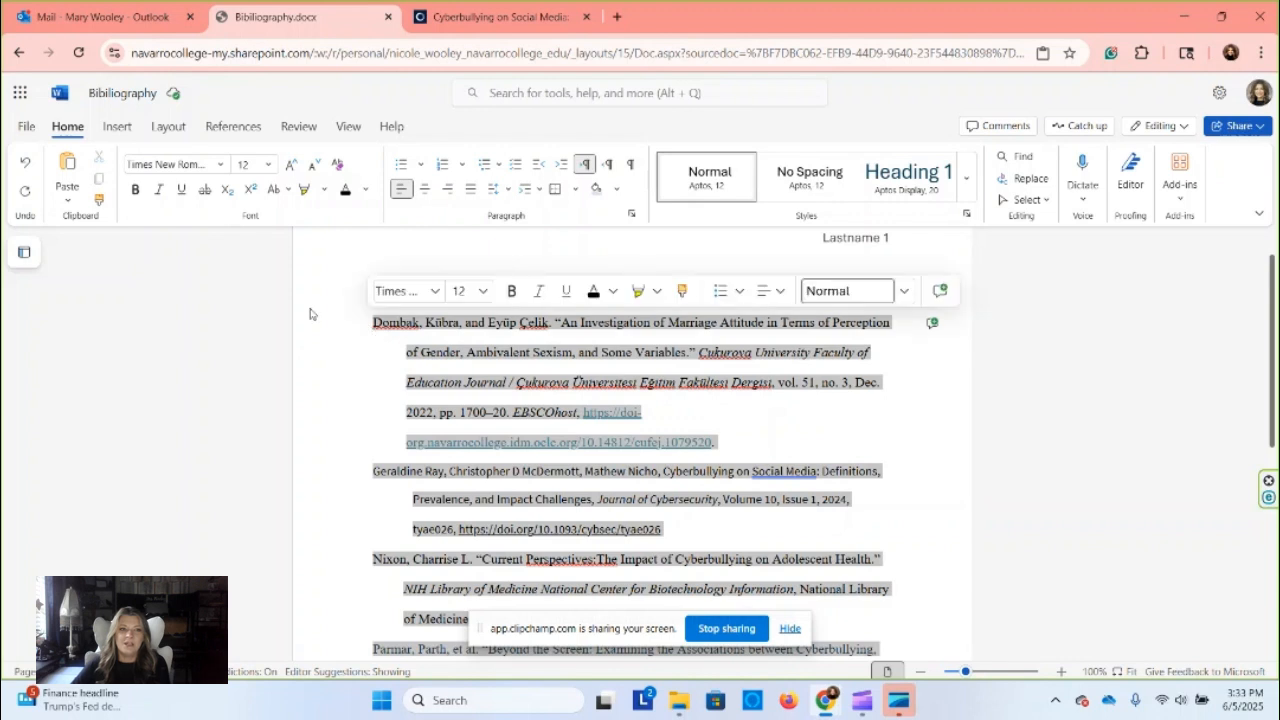
{"action": "left_click", "coordinate": [221, 166]}
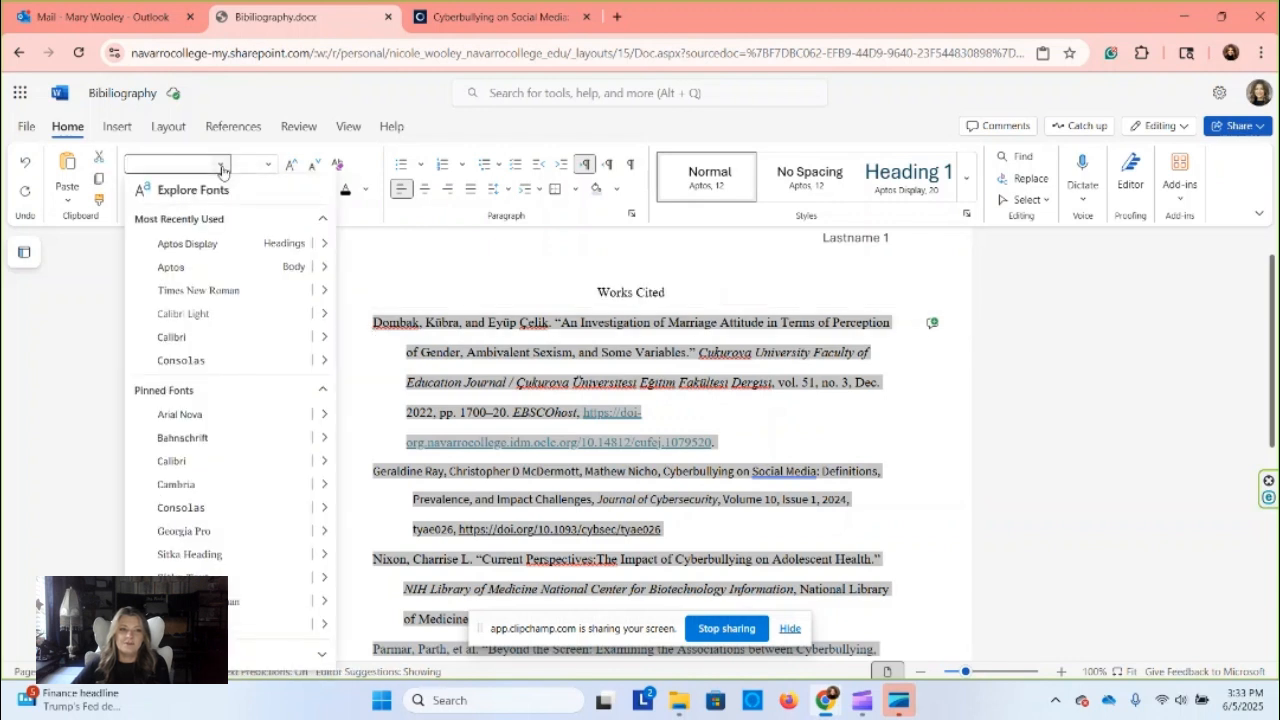
{"action": "left_click", "coordinate": [217, 291]}
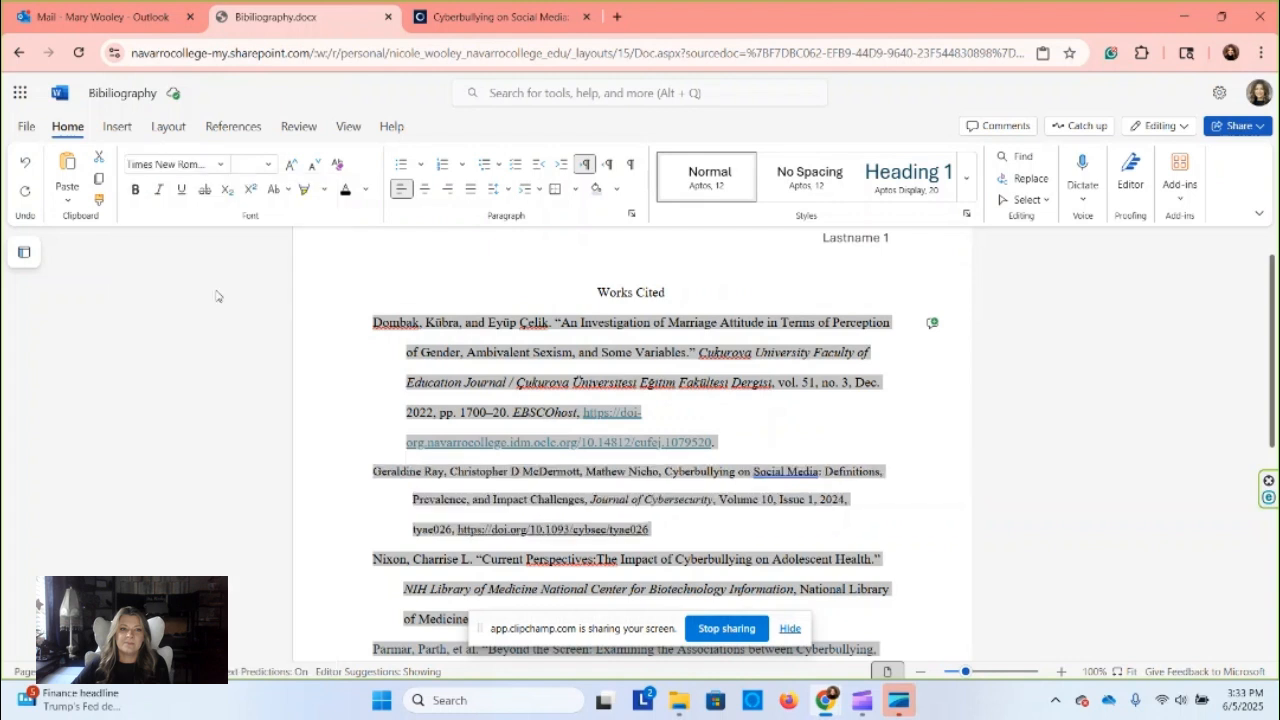
{"action": "left_click", "coordinate": [268, 165]}
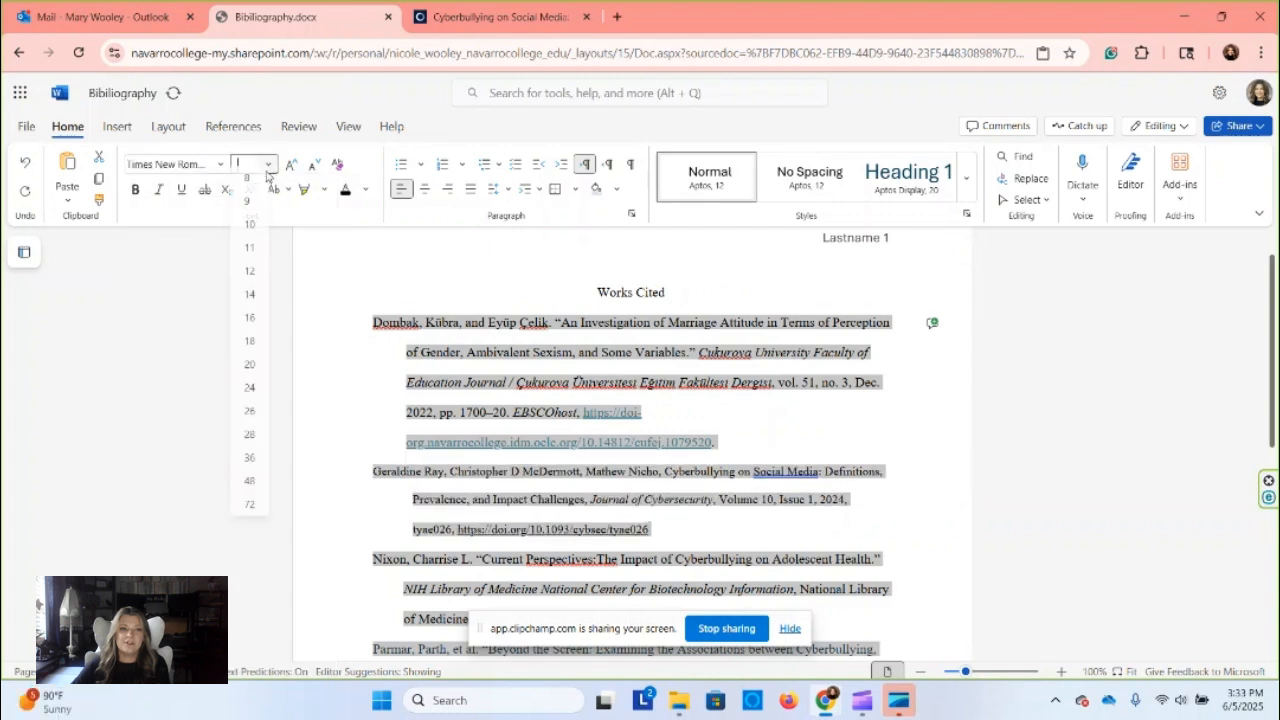
{"action": "left_click", "coordinate": [253, 279]}
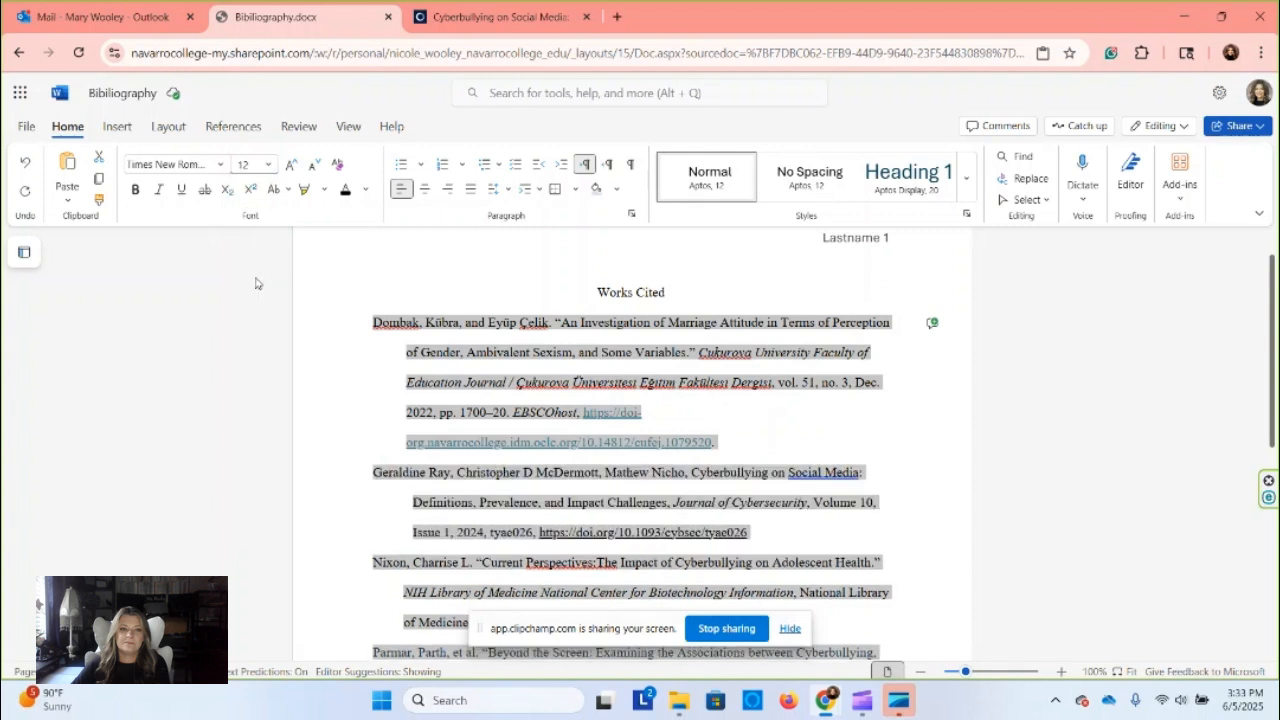
{"action": "left_click", "coordinate": [366, 190]}
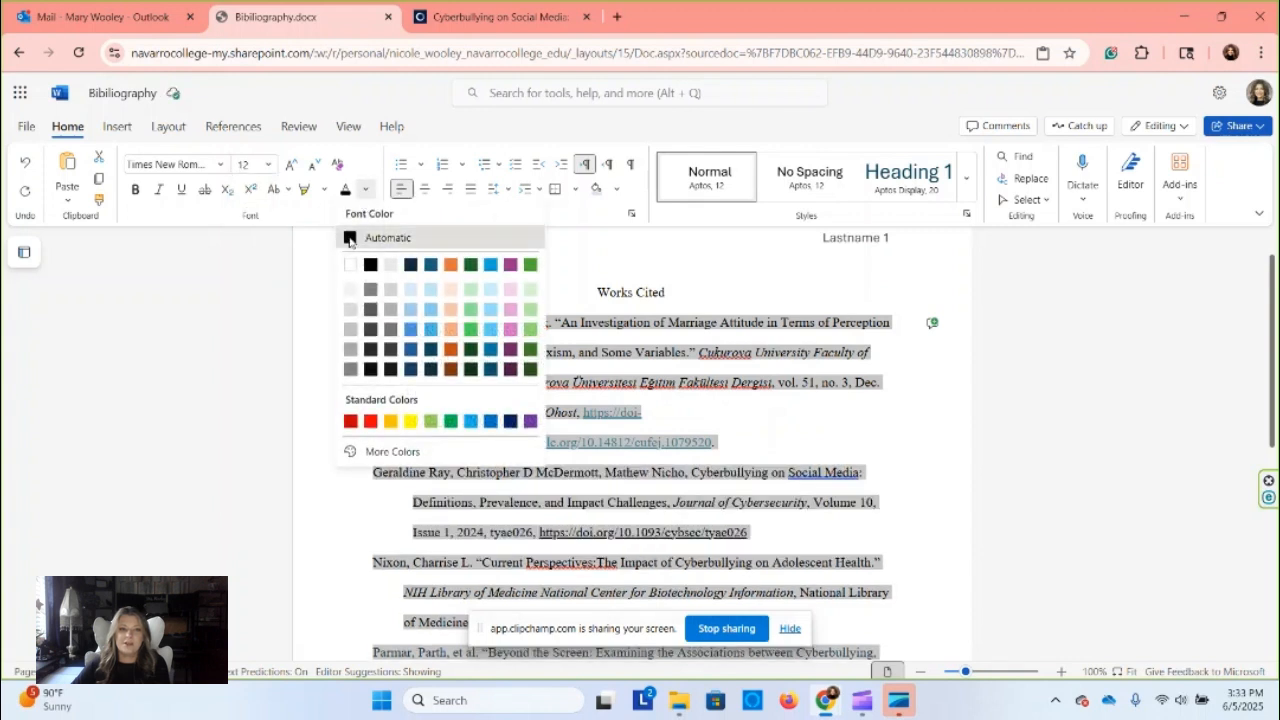
{"action": "left_click", "coordinate": [349, 240]}
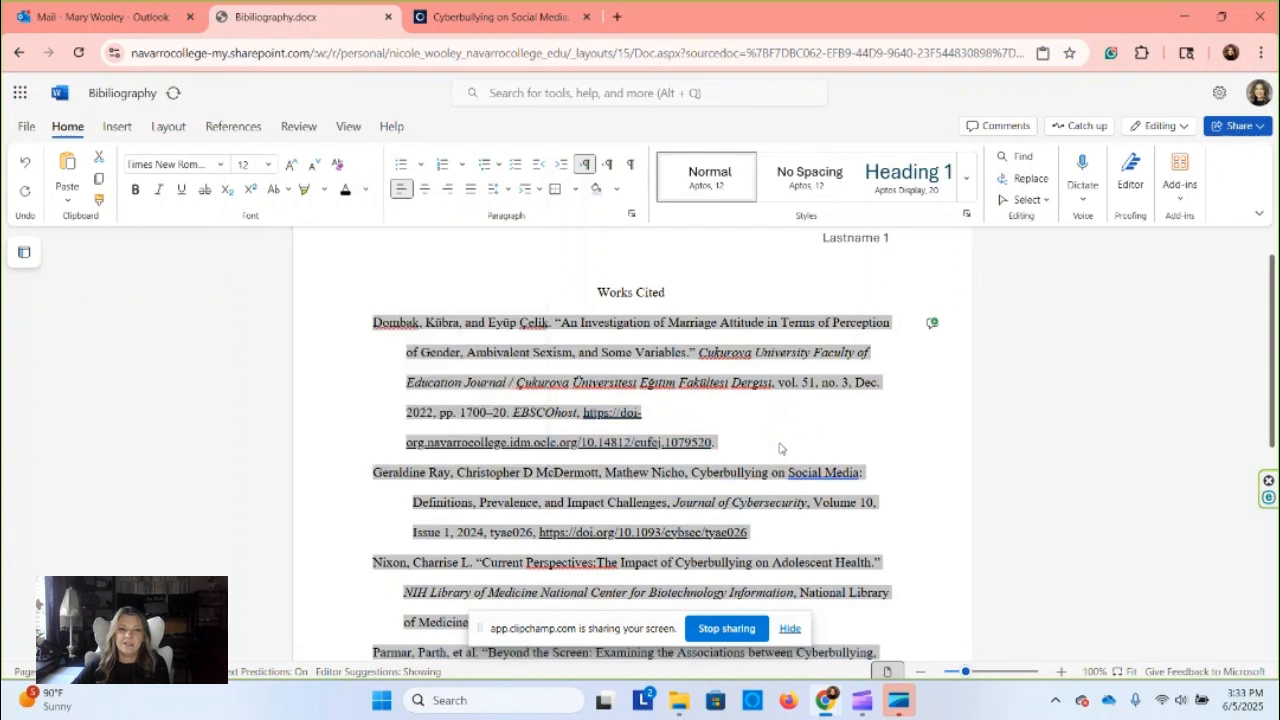
{"action": "left_click", "coordinate": [956, 461]}
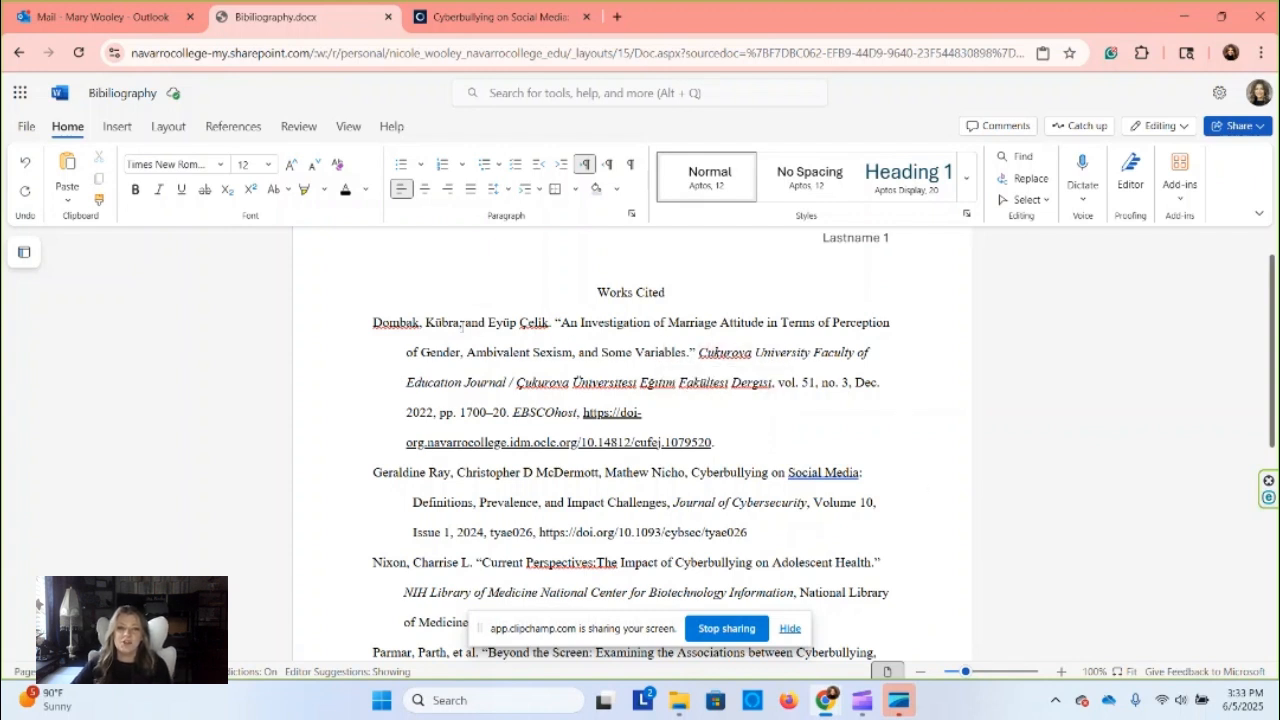
- Review the formatted entries and add an empty line below the "Marriage Attitude" entry
{"action": "scroll", "coordinate": [383, 422], "scroll_direction": "down", "scroll_amount": 3}
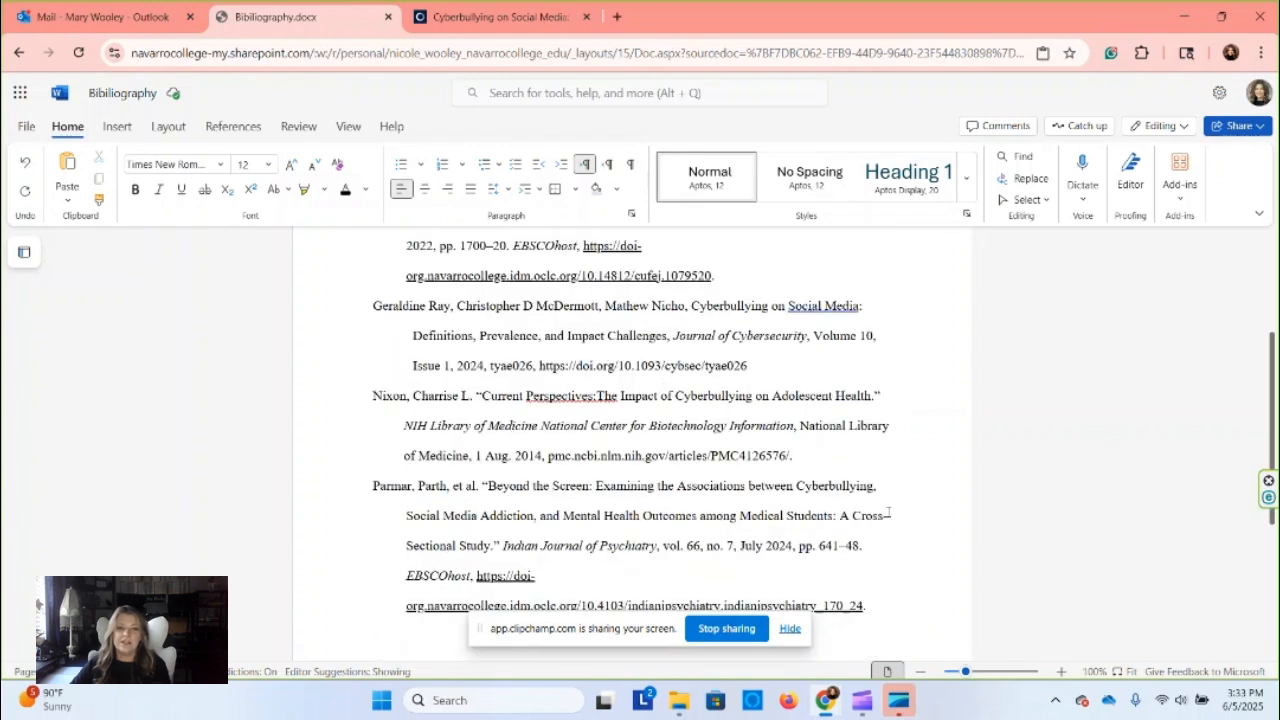
{"action": "scroll", "coordinate": [888, 512], "scroll_direction": "up", "scroll_amount": 3}
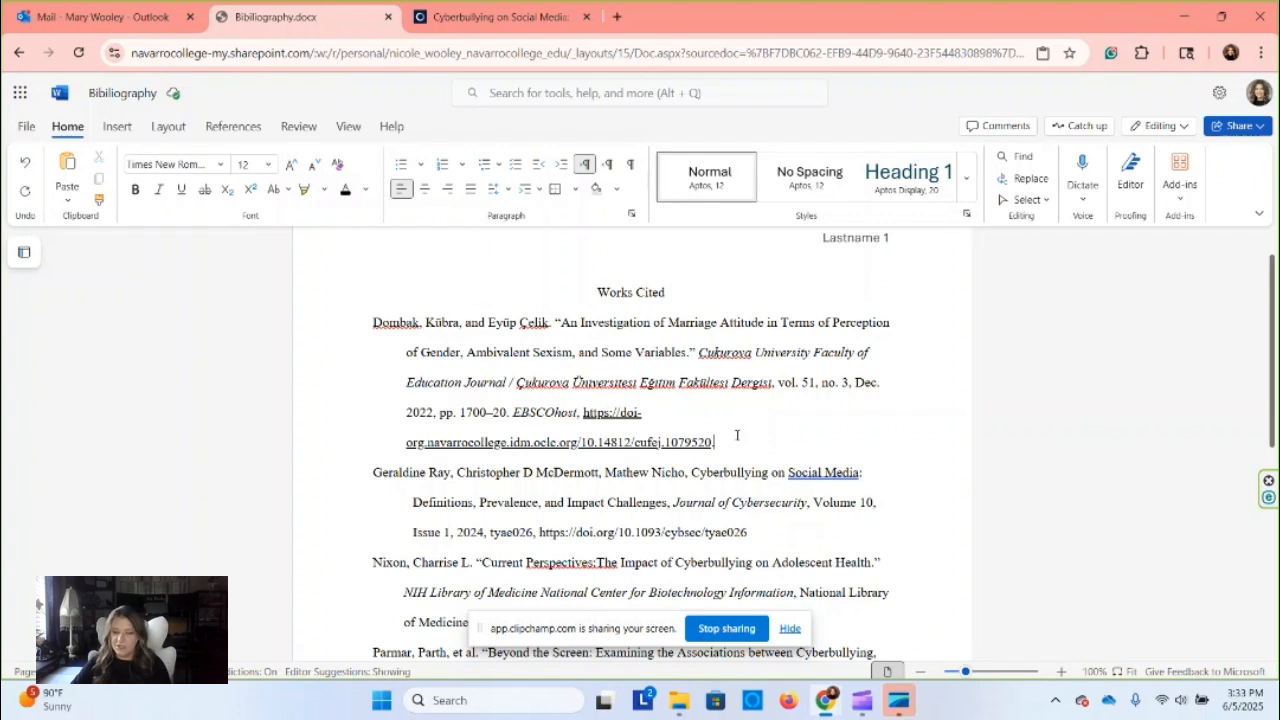
{"action": "key", "text": "Return"}
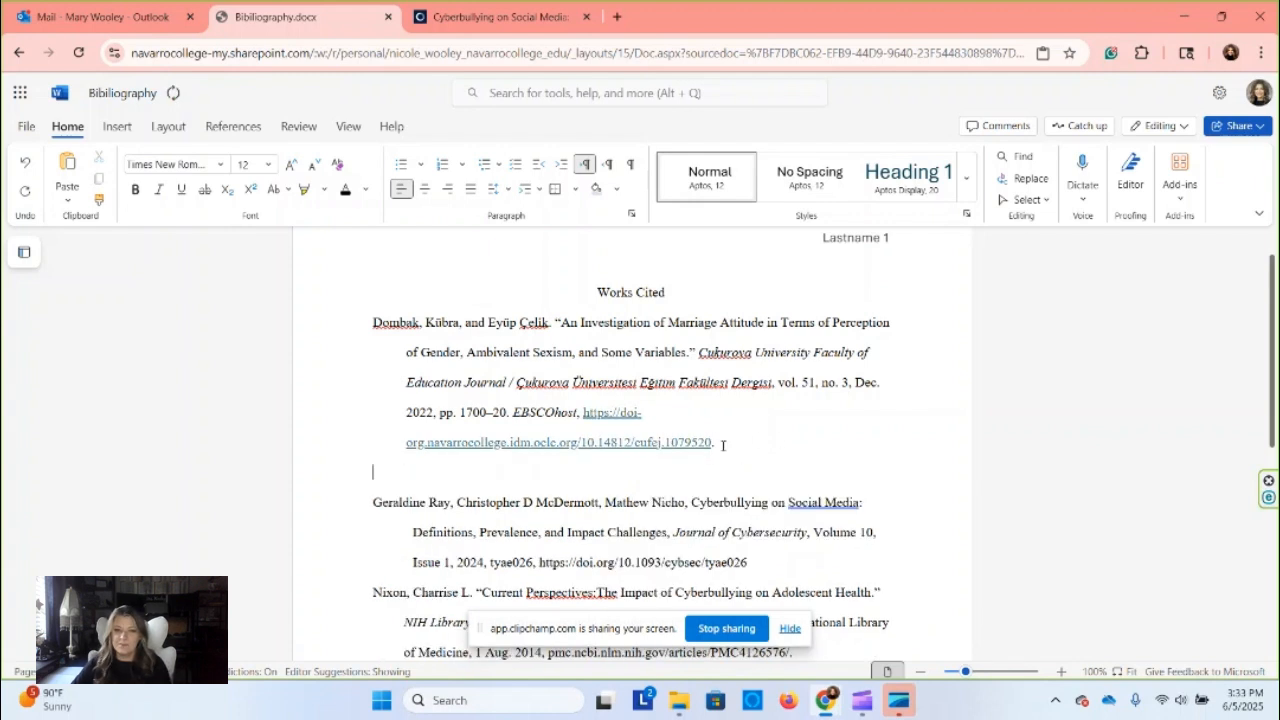
- Undo the empty line added below the "Marriage Attitude" entry
{"action": "key", "text": "ctrl+z"}
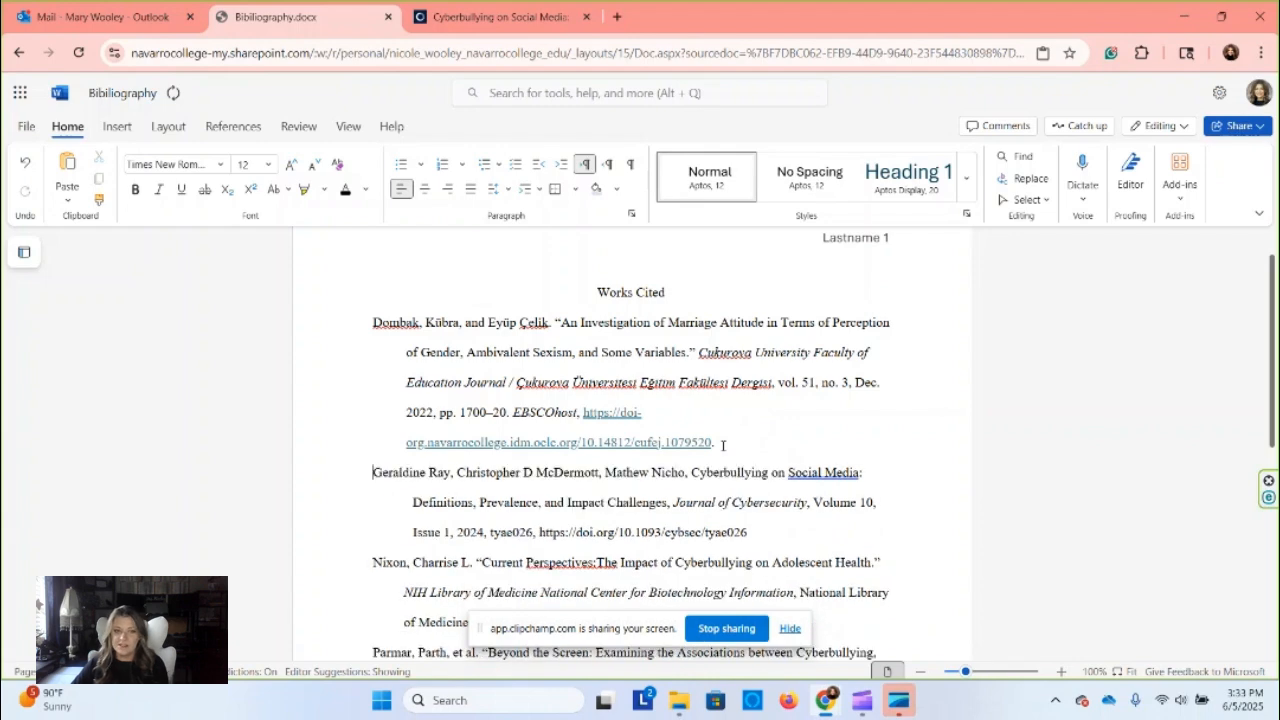
{"action": "scroll", "coordinate": [850, 478], "scroll_direction": "down", "scroll_amount": 1}
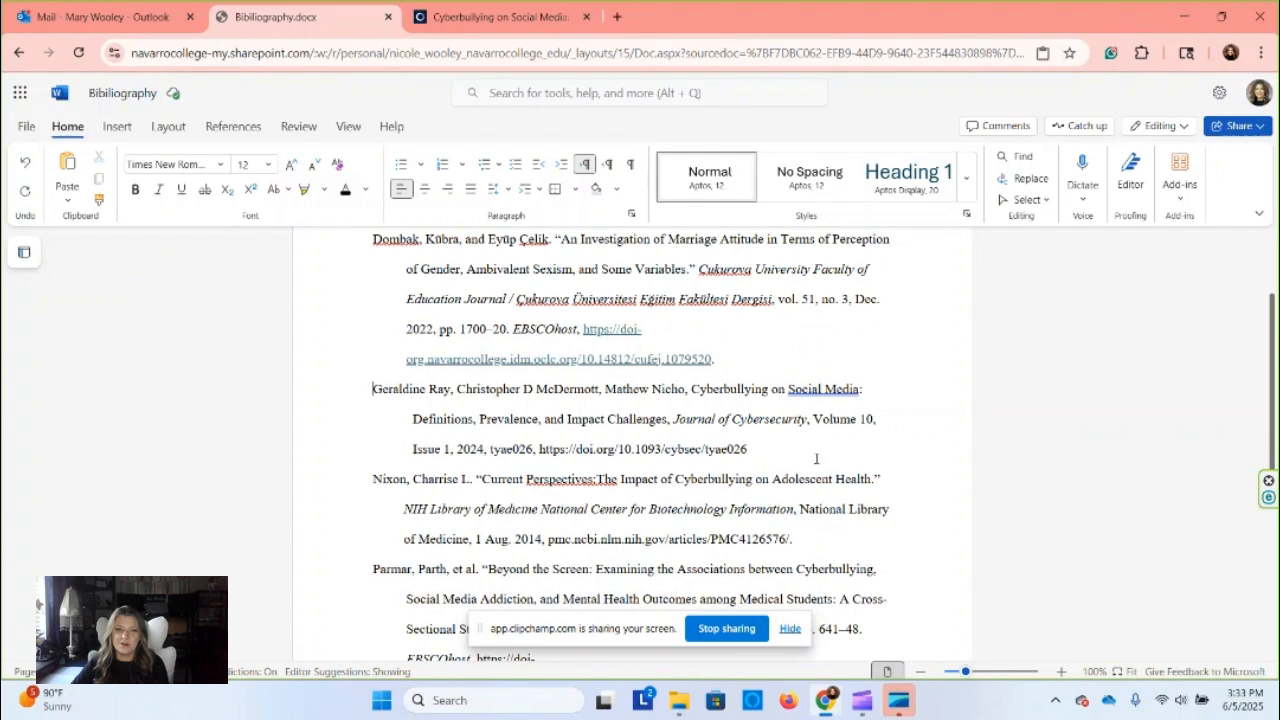
{"action": "scroll", "coordinate": [810, 455], "scroll_direction": "down", "scroll_amount": 2}
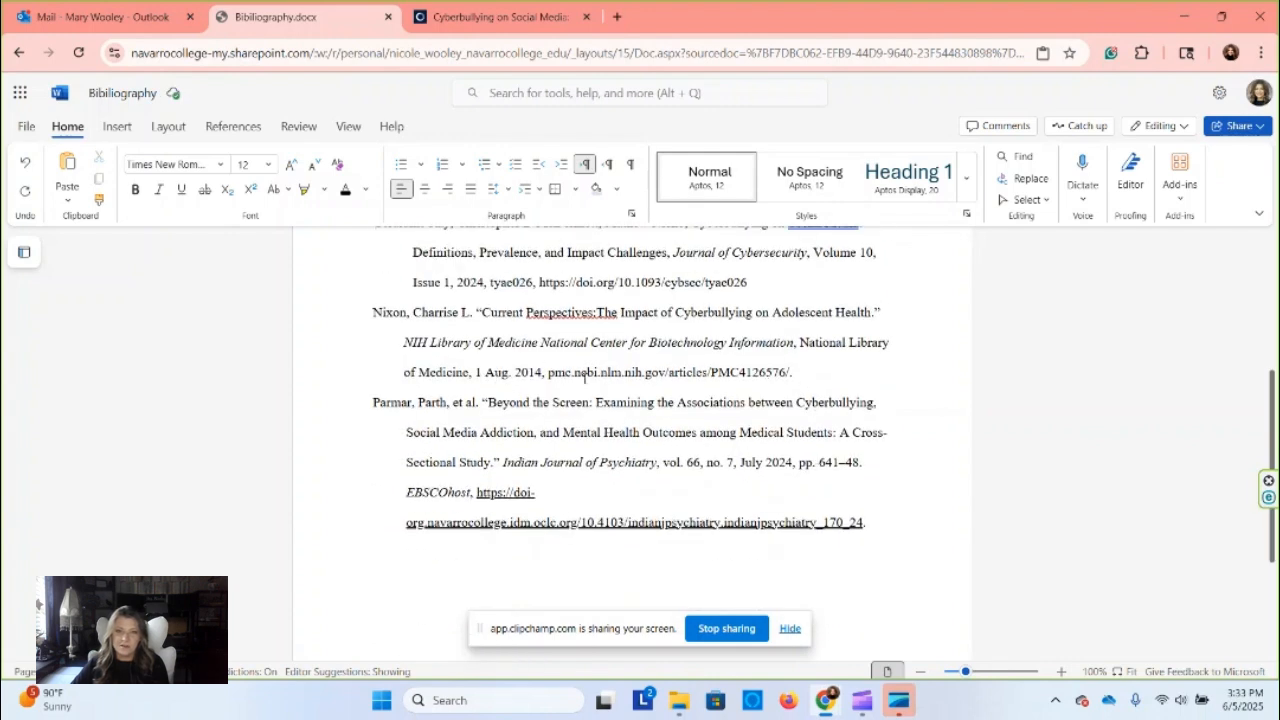
{"action": "left_click", "coordinate": [798, 372]}
{"action": "key", "text": "Return"}
{"action": "key", "text": "BackSpace"}
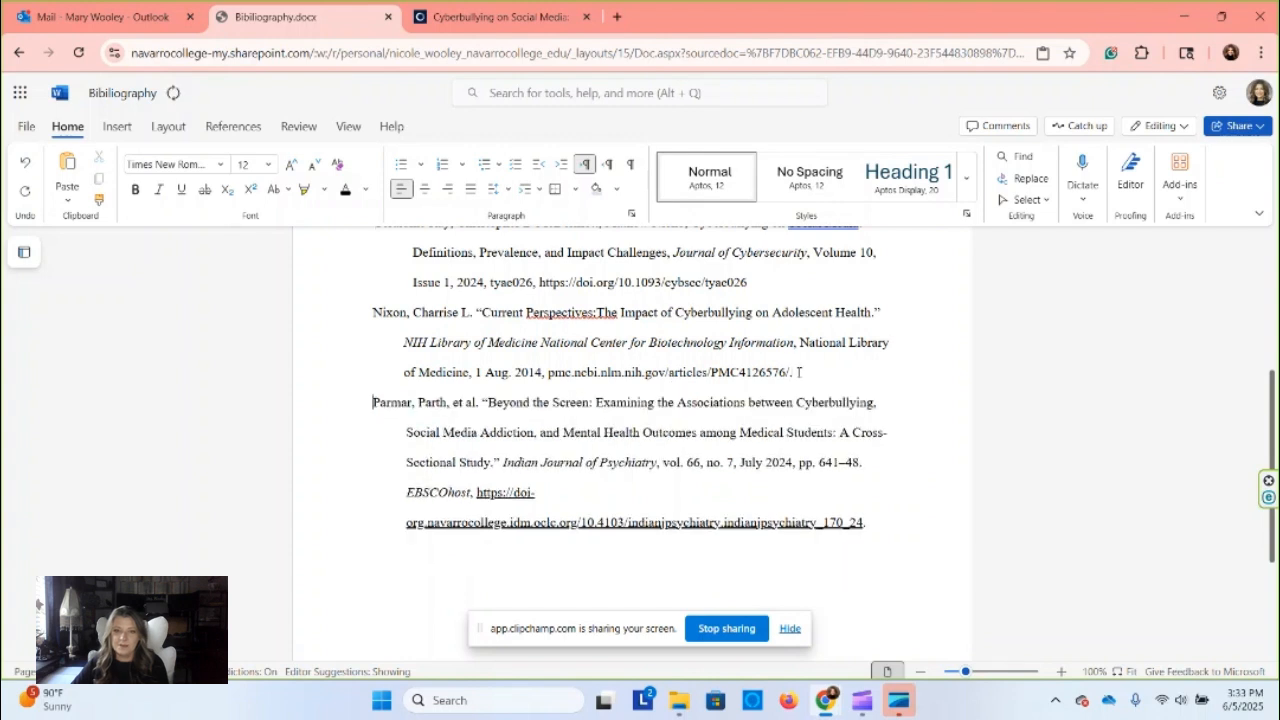
- Move the first author's surname ahead of the given name in the "Cyberbullying on Social Media" entry, separated by a comma
{"action": "scroll", "coordinate": [735, 463], "scroll_direction": "up", "scroll_amount": 3}
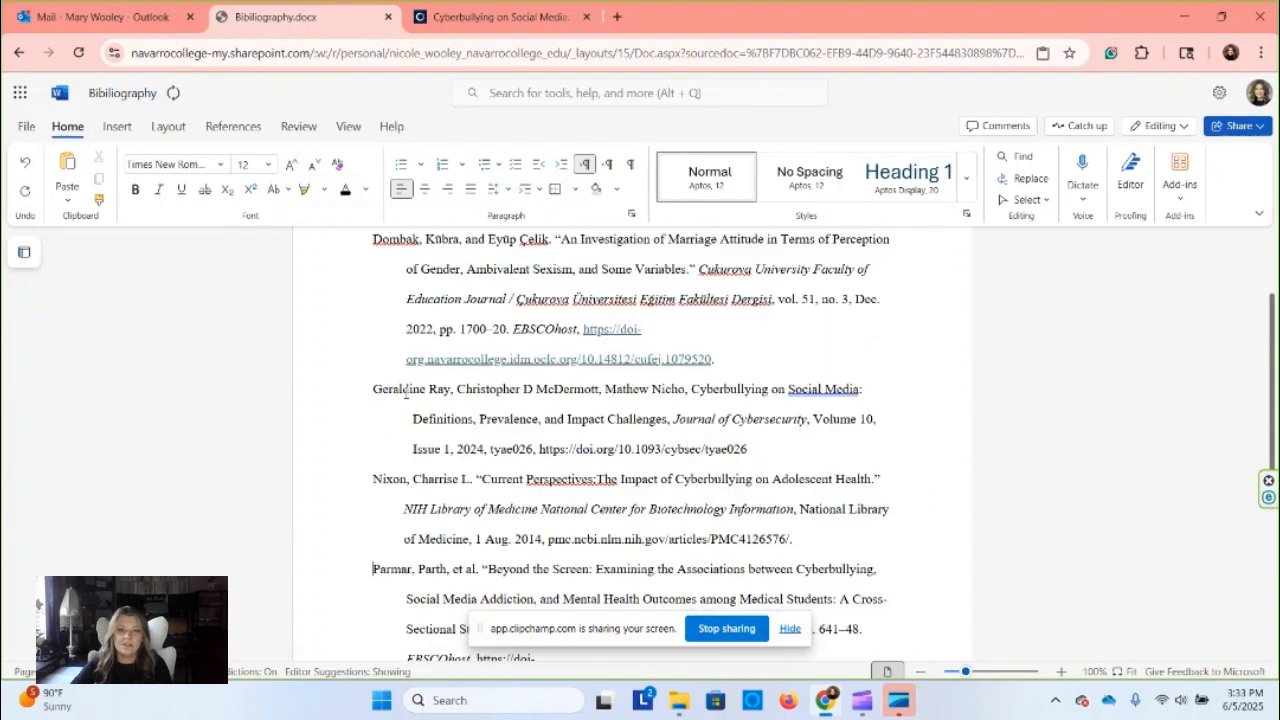
{"action": "scroll", "coordinate": [418, 531], "scroll_direction": "up", "scroll_amount": 3}
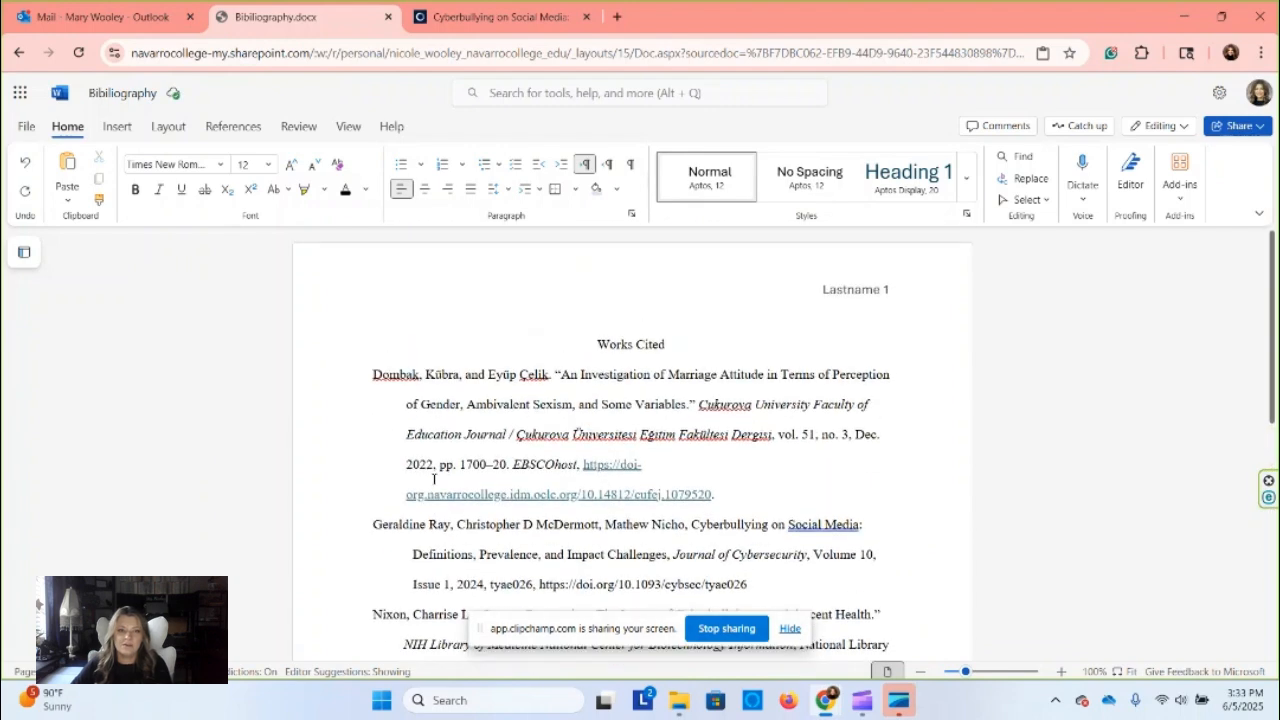
{"action": "scroll", "coordinate": [433, 479], "scroll_direction": "down", "scroll_amount": 6}
{"action": "scroll", "coordinate": [433, 479], "scroll_direction": "up", "scroll_amount": 3}
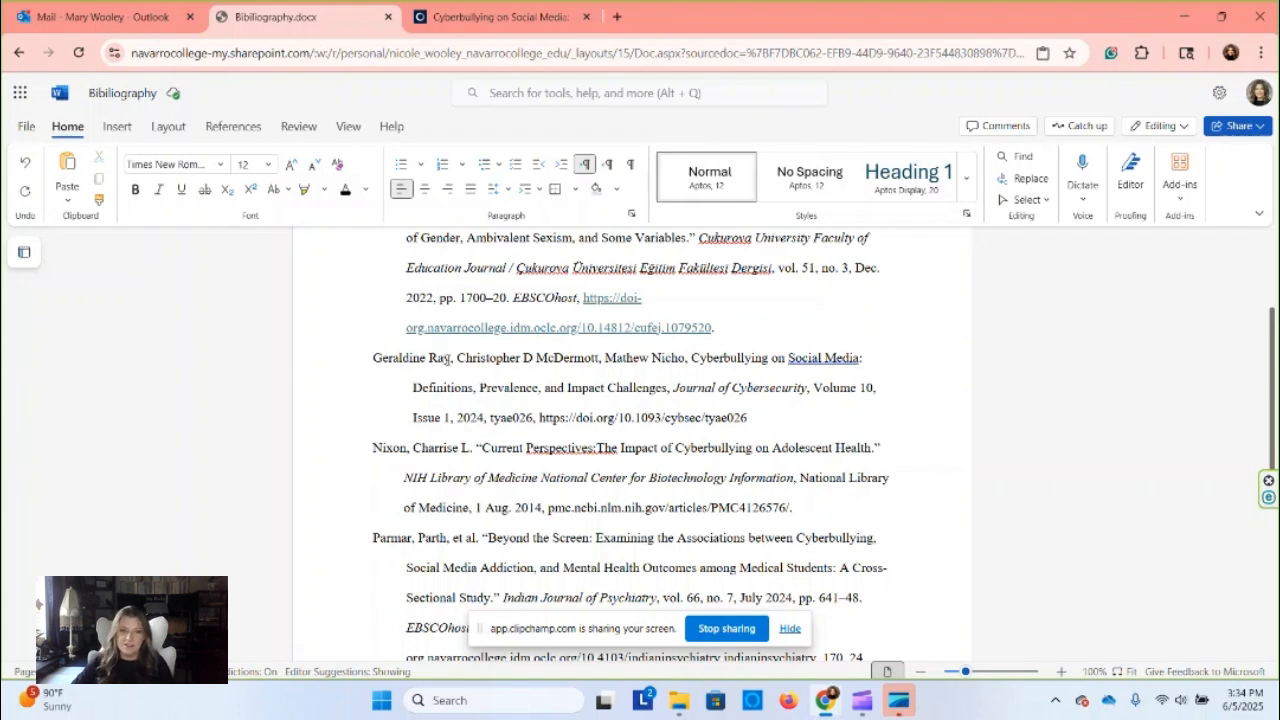
{"action": "double_click", "coordinate": [442, 358]}
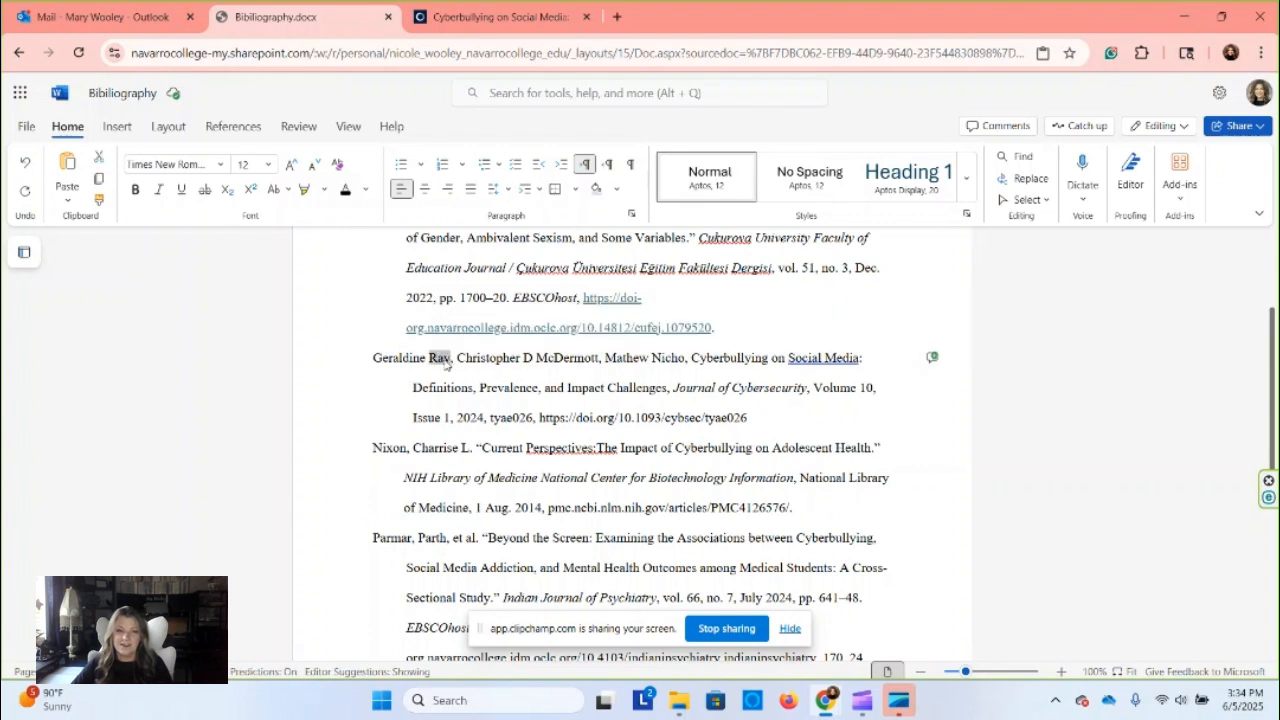
{"action": "right_click", "coordinate": [446, 363]}
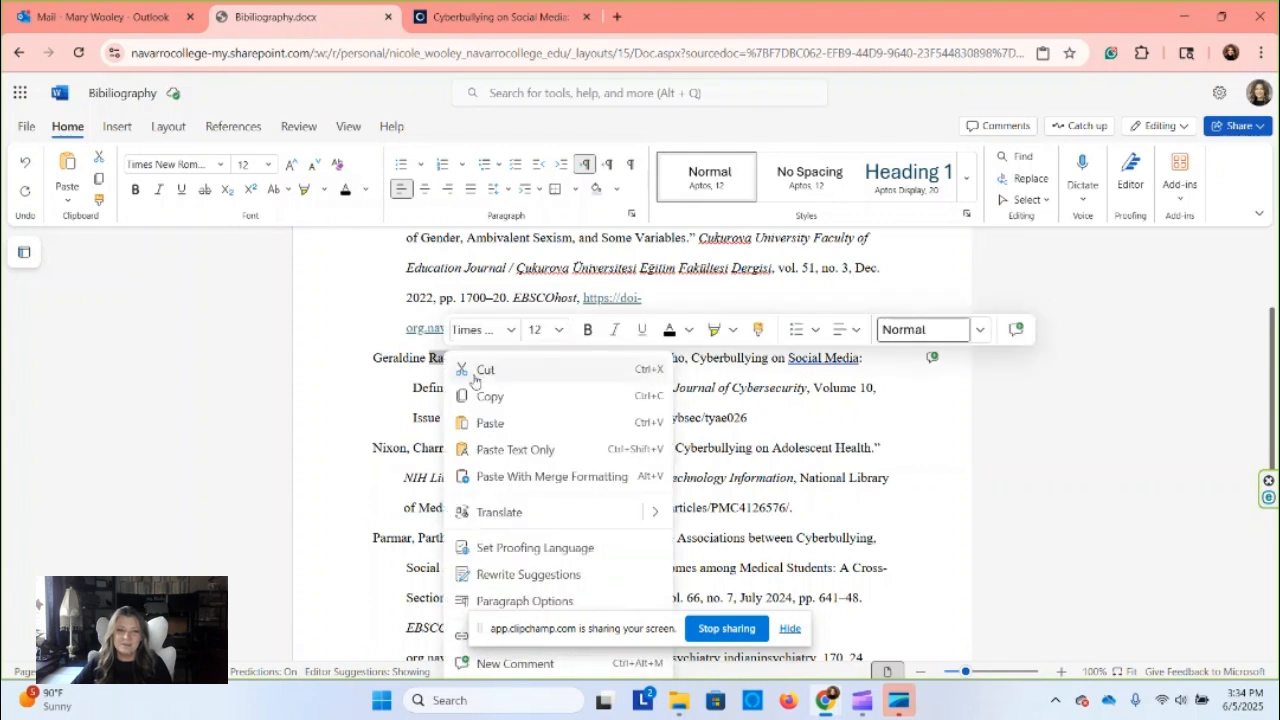
{"action": "left_click", "coordinate": [474, 372]}
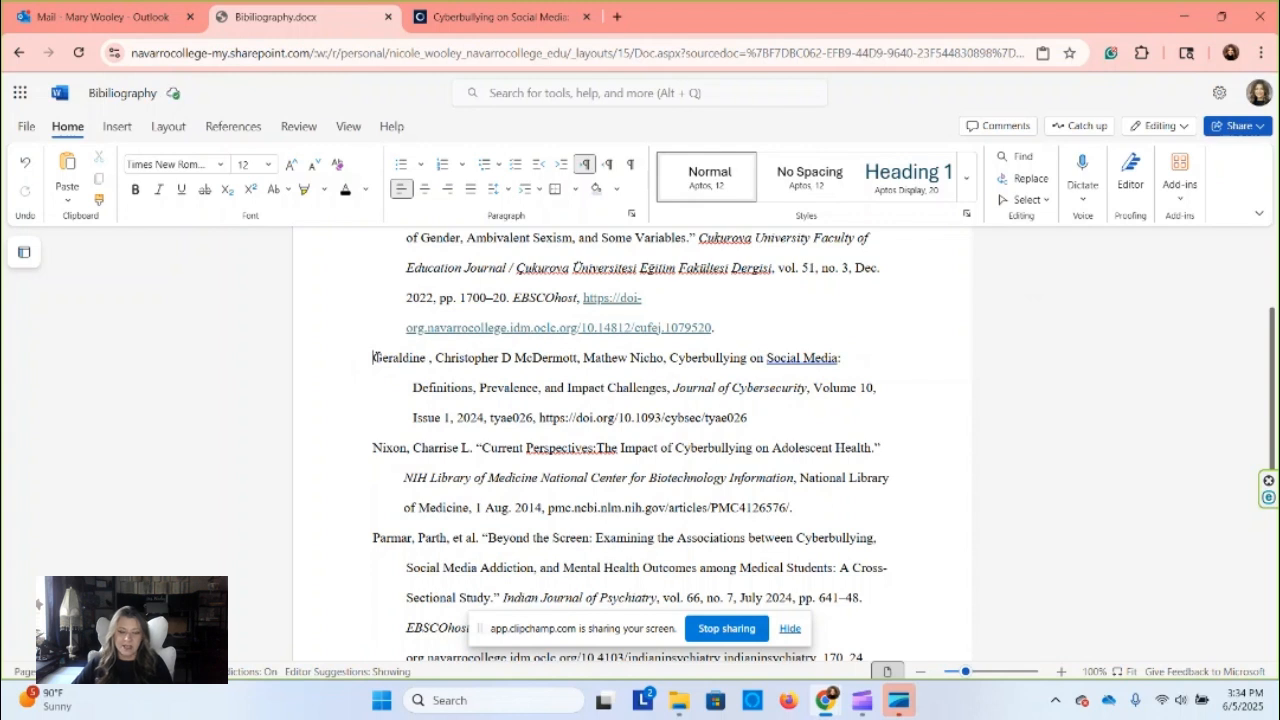
{"action": "key", "text": "ctrl+v"}
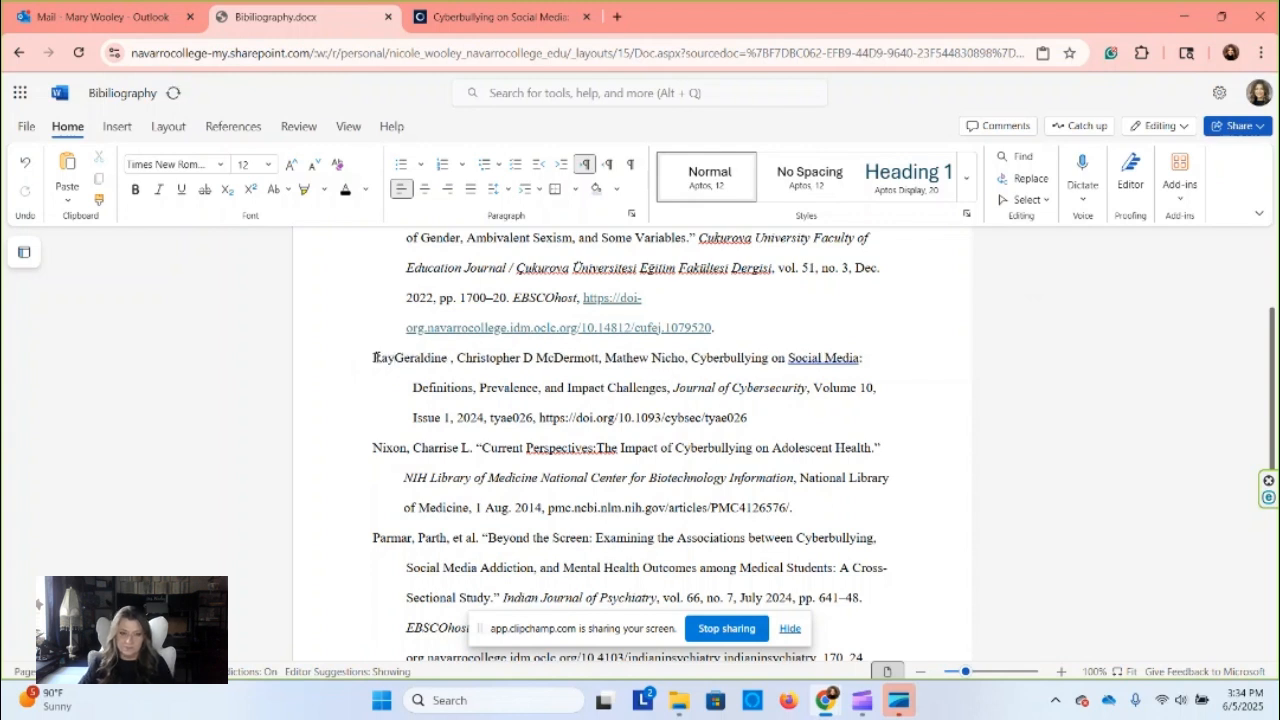
{"action": "type", "text": ","}
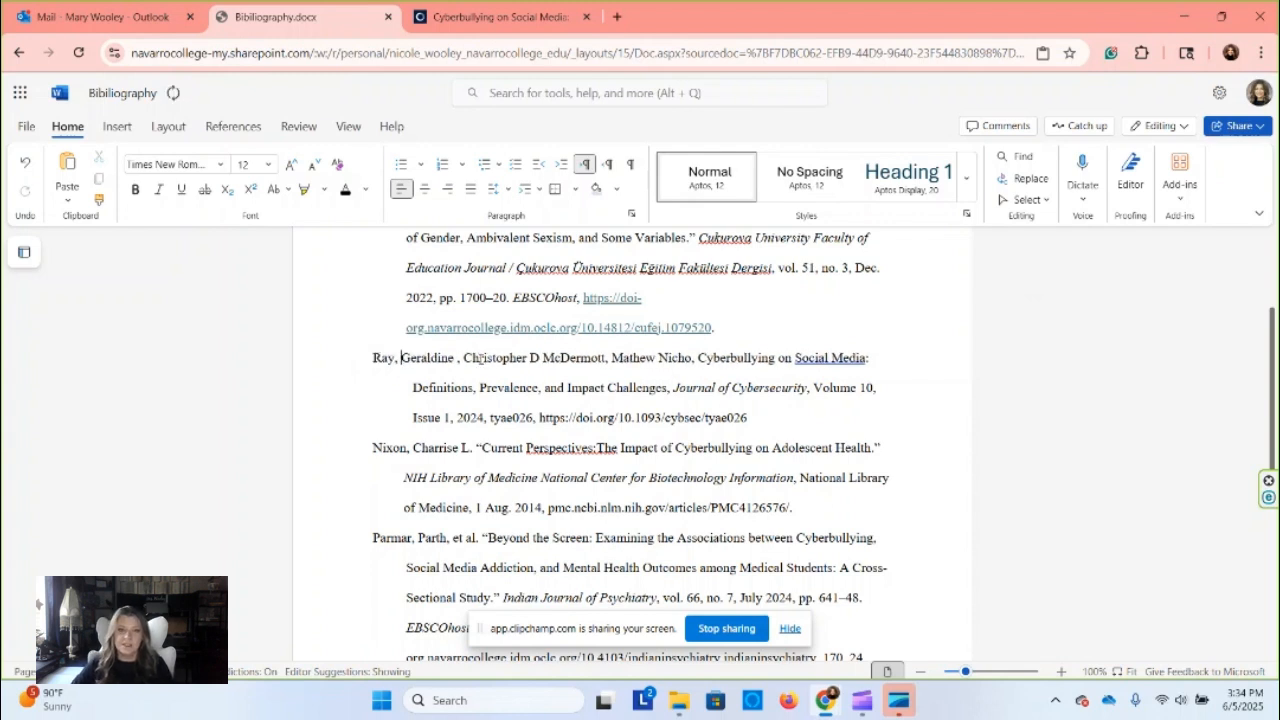
{"action": "left_click", "coordinate": [456, 360]}
{"action": "key", "text": "Delete"}
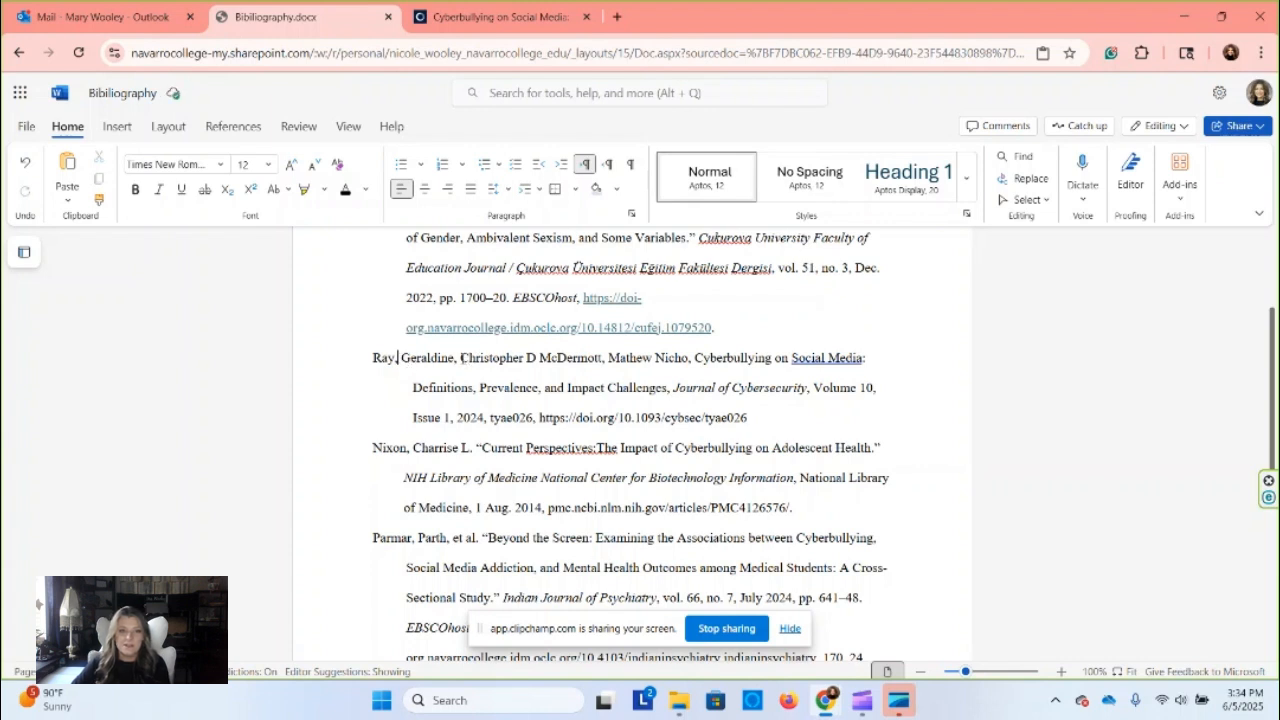
- Move the second author's given name and initial after the surname in the "Cyberbullying on Social Media" entry and add a comma behind them
{"action": "left_click_drag", "start_coordinate": [463, 358], "coordinate": [535, 365]}
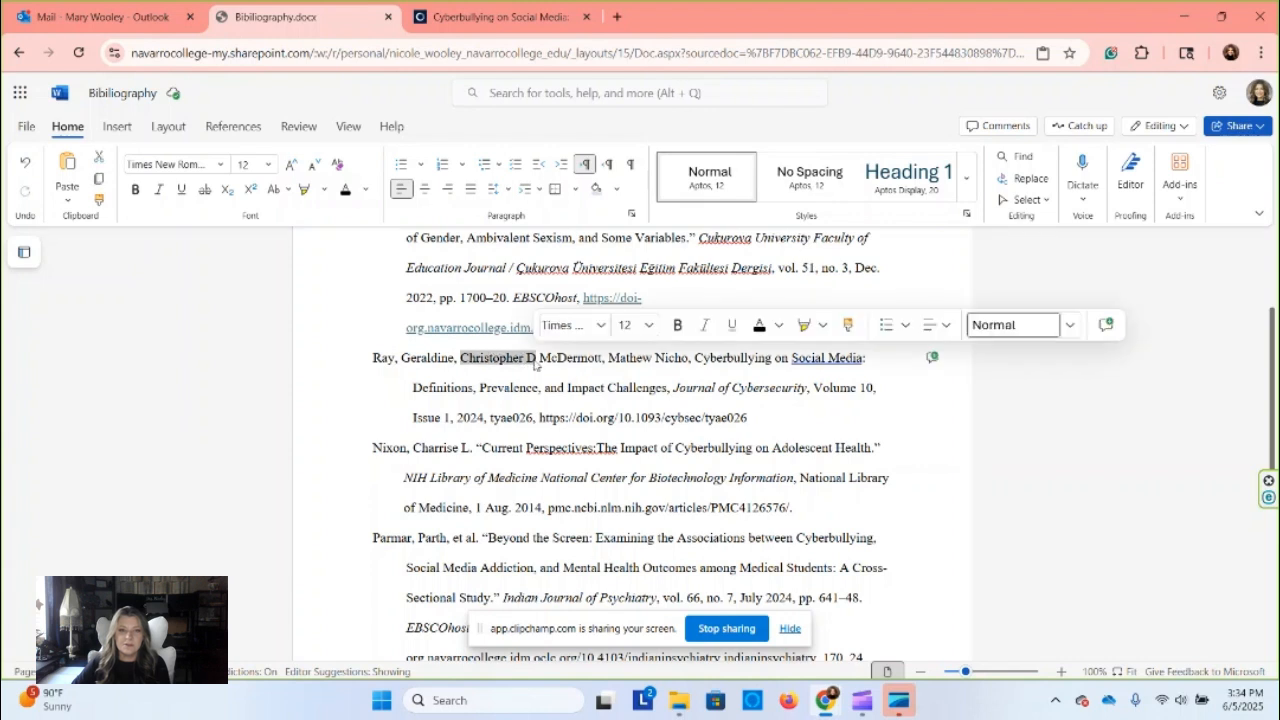
{"action": "right_click", "coordinate": [535, 365]}
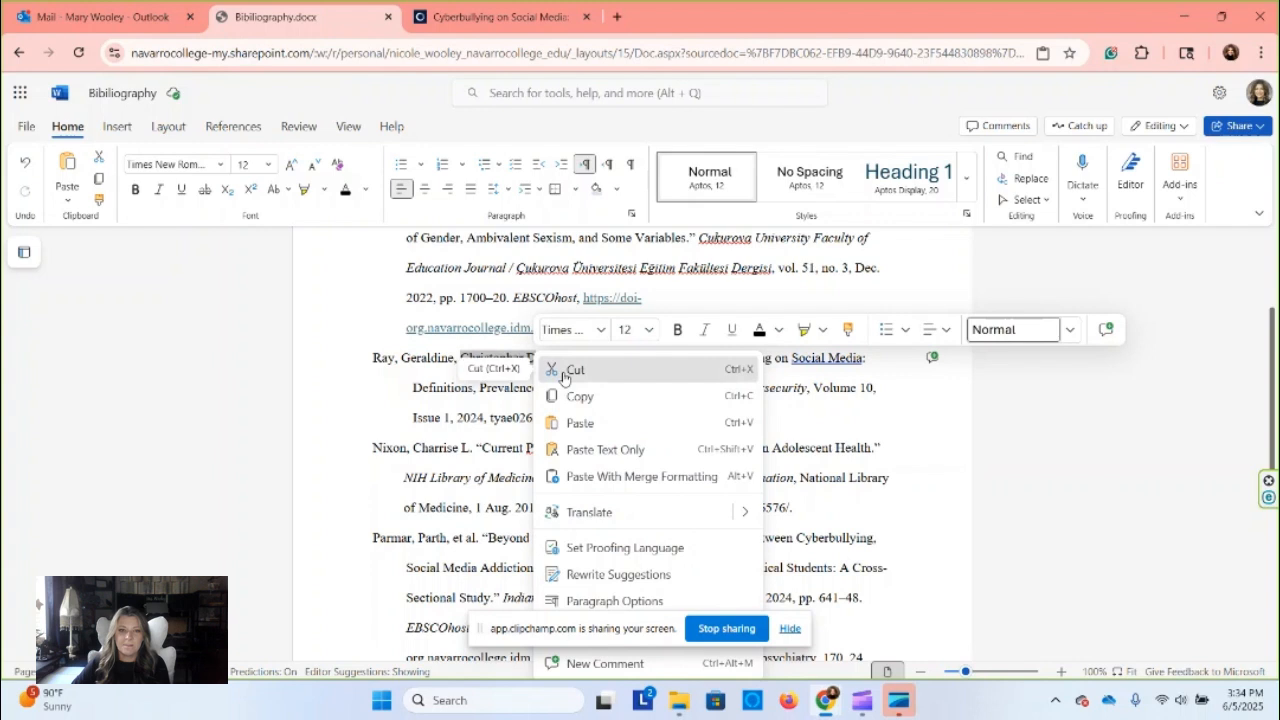
{"action": "left_click", "coordinate": [563, 373]}
{"action": "key", "text": "BackSpace"}
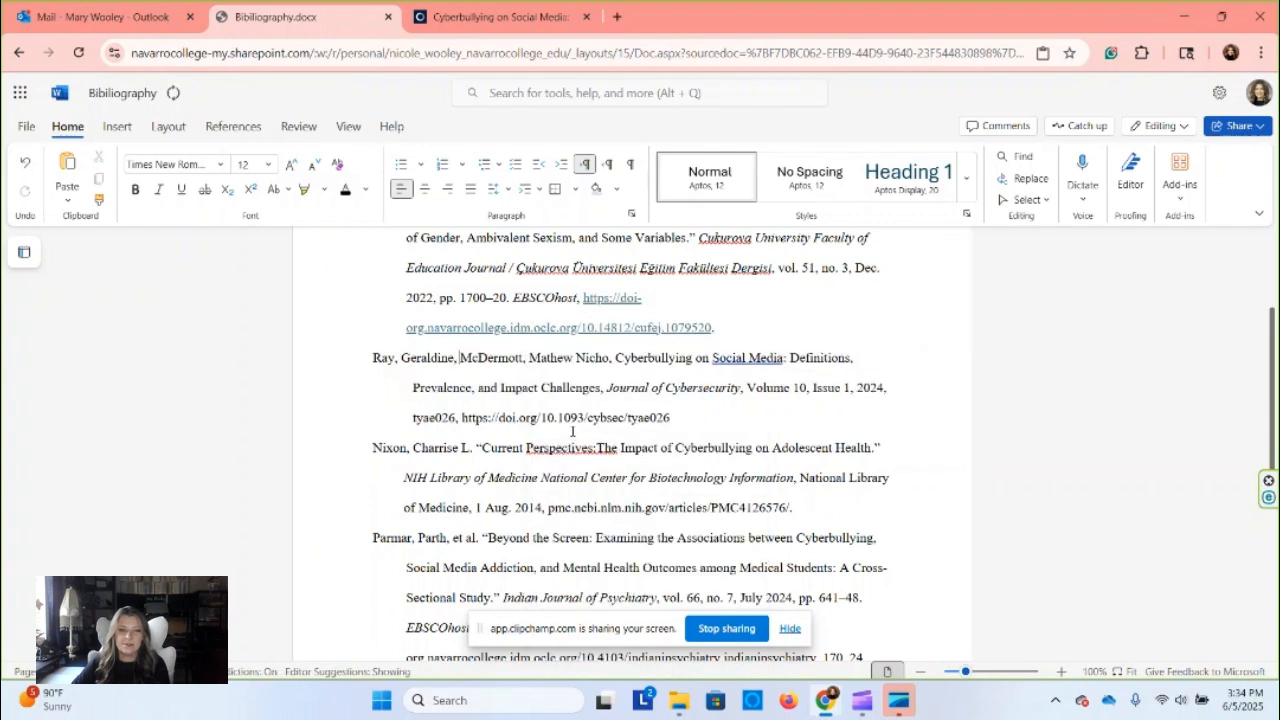
{"action": "right_click", "coordinate": [535, 366]}
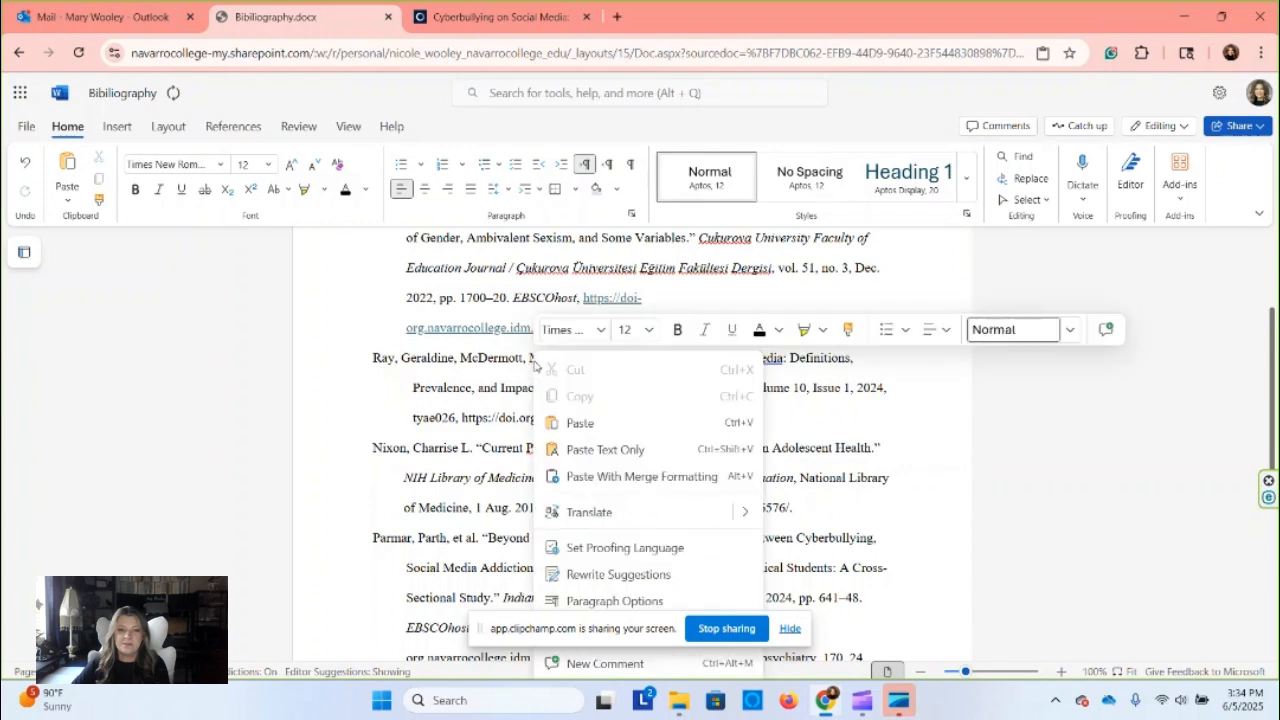
{"action": "left_click", "coordinate": [578, 423]}
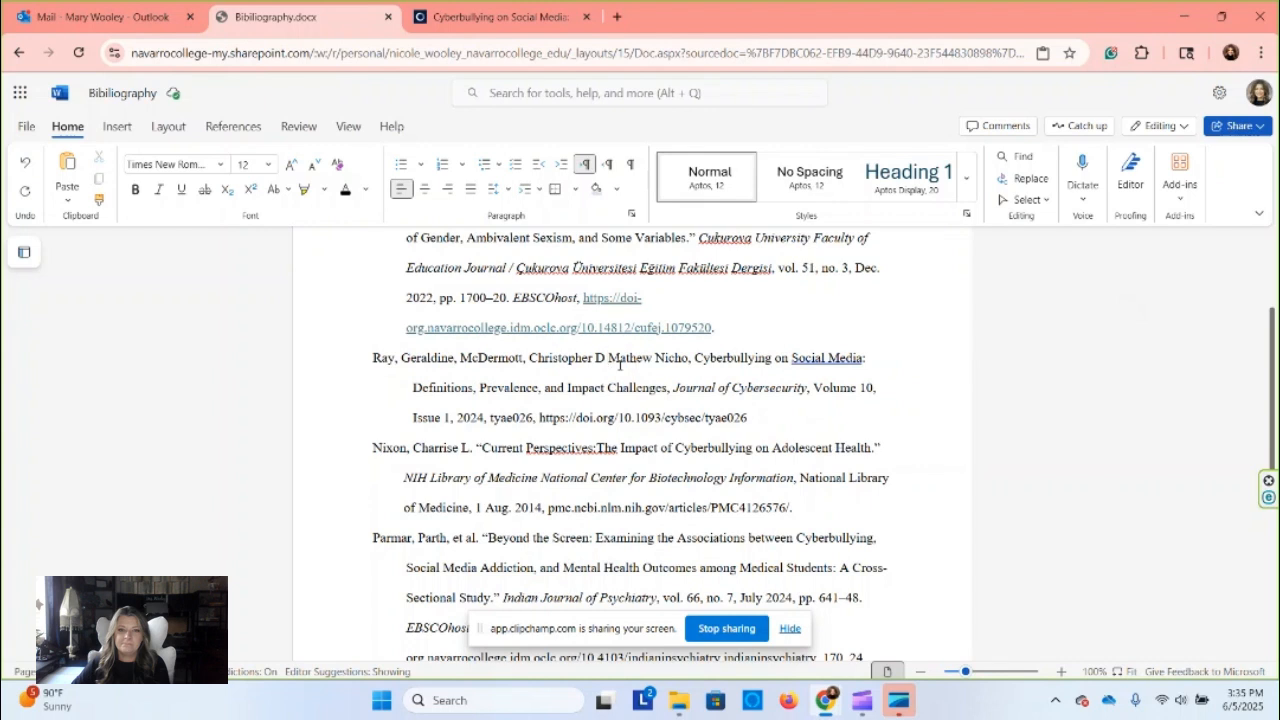
{"action": "key", "text": "BackSpace"}
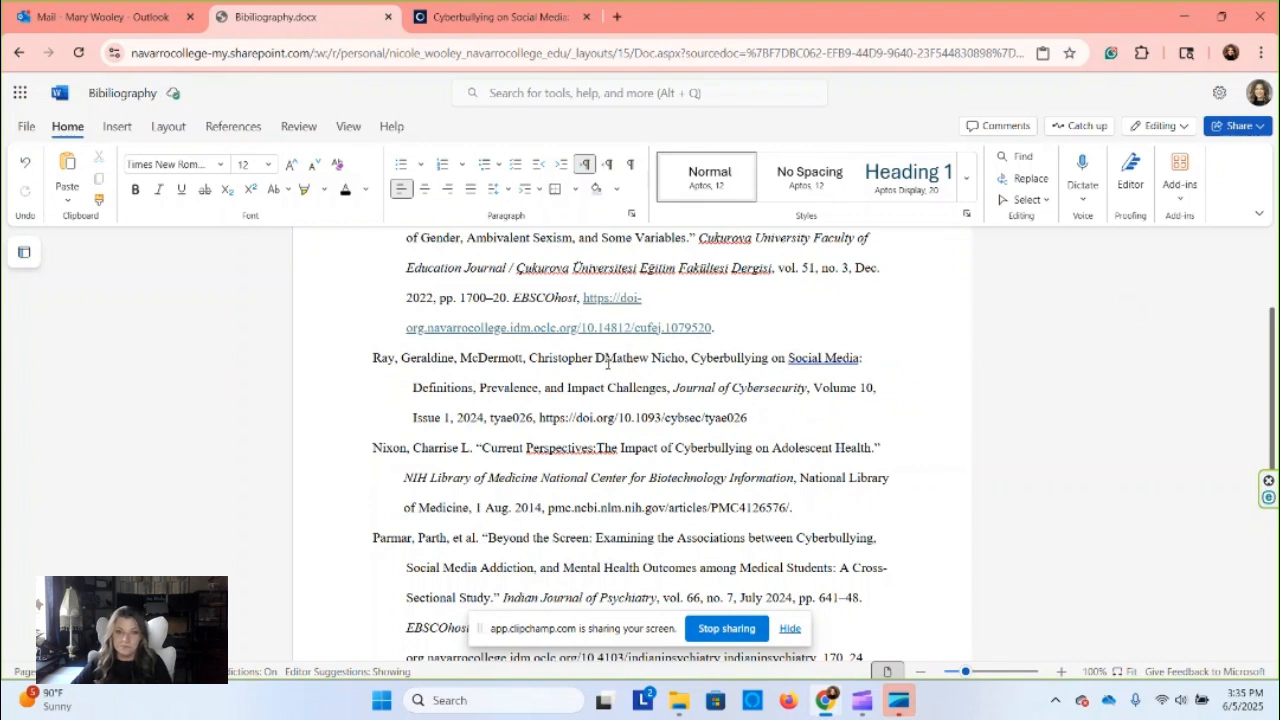
{"action": "type", "text": ","}
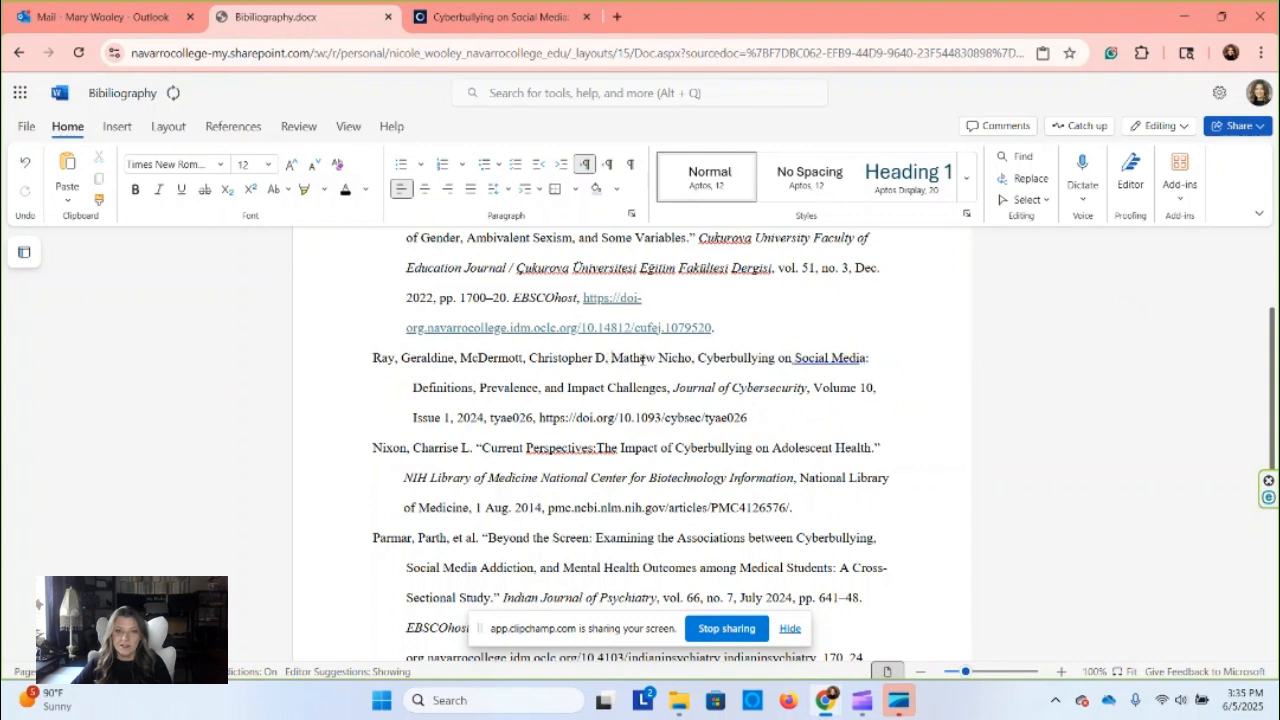
- Move the third author's given name after the surname in the same entry and end the author list with a period
{"action": "left_click_drag", "start_coordinate": [612, 357], "coordinate": [656, 360]}
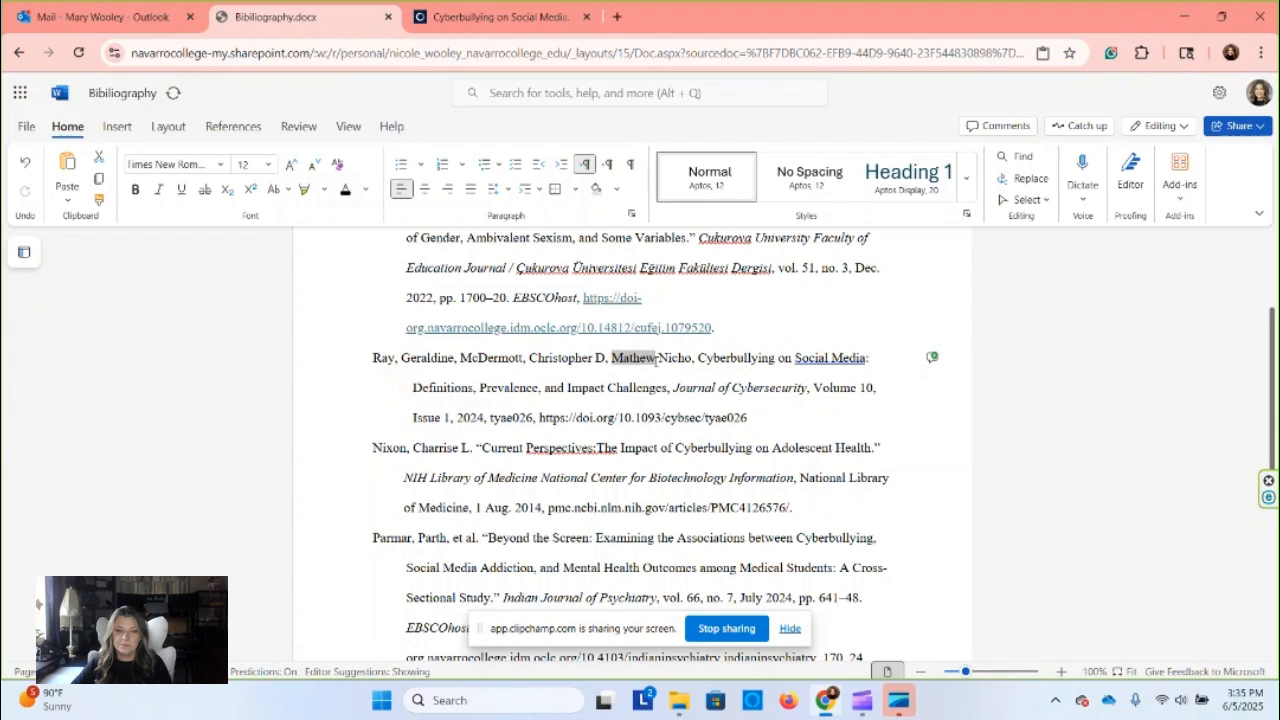
{"action": "right_click", "coordinate": [640, 366]}
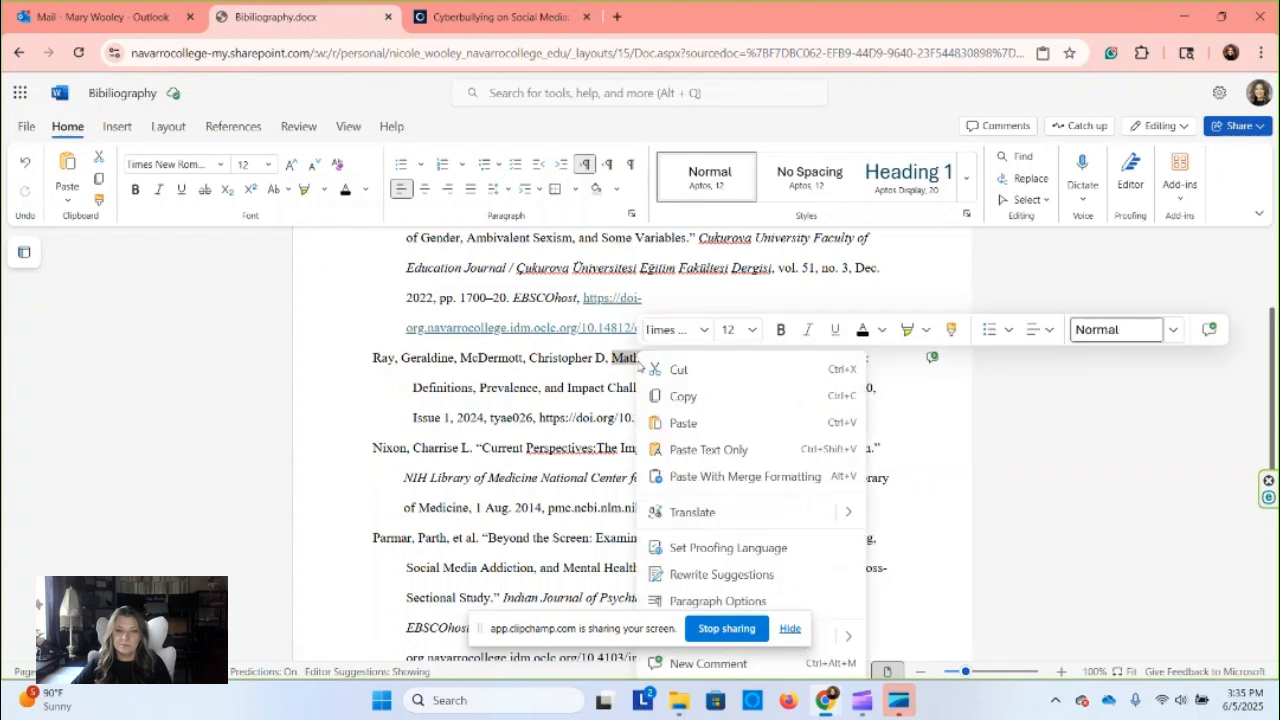
{"action": "left_click", "coordinate": [676, 370]}
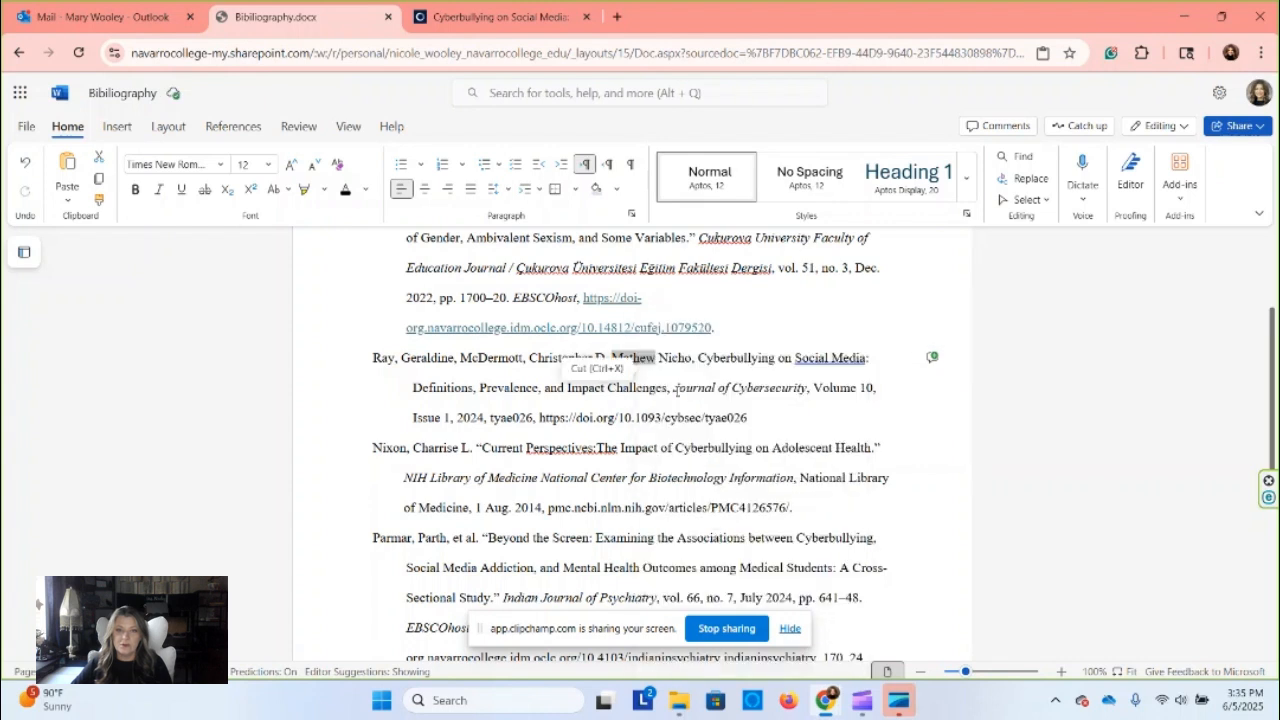
{"action": "key", "text": "BackSpace"}
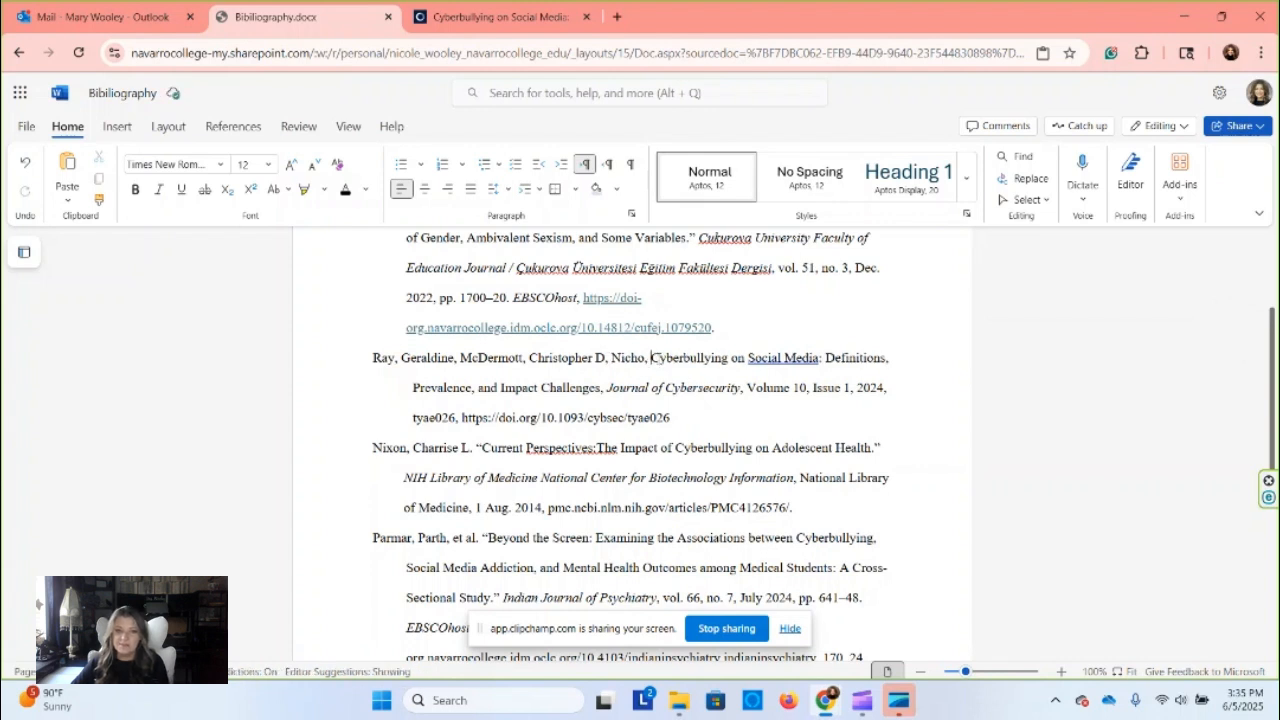
{"action": "right_click", "coordinate": [651, 357]}
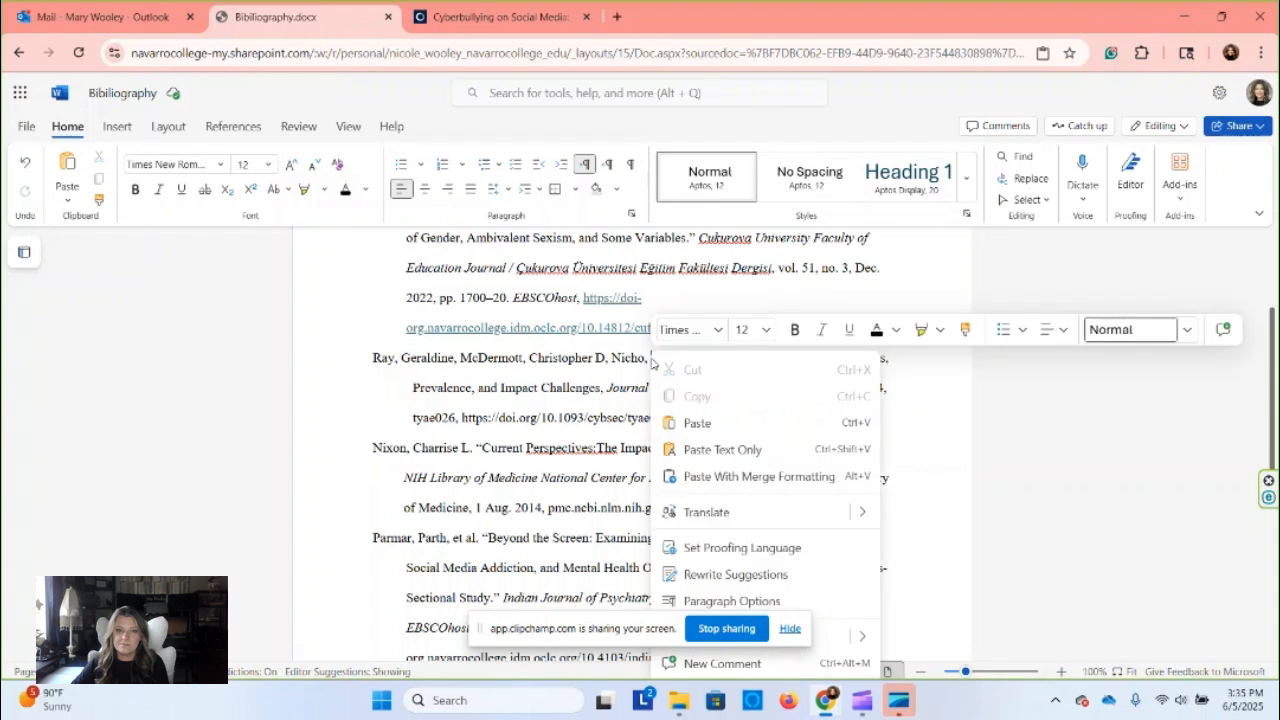
{"action": "left_click", "coordinate": [690, 425]}
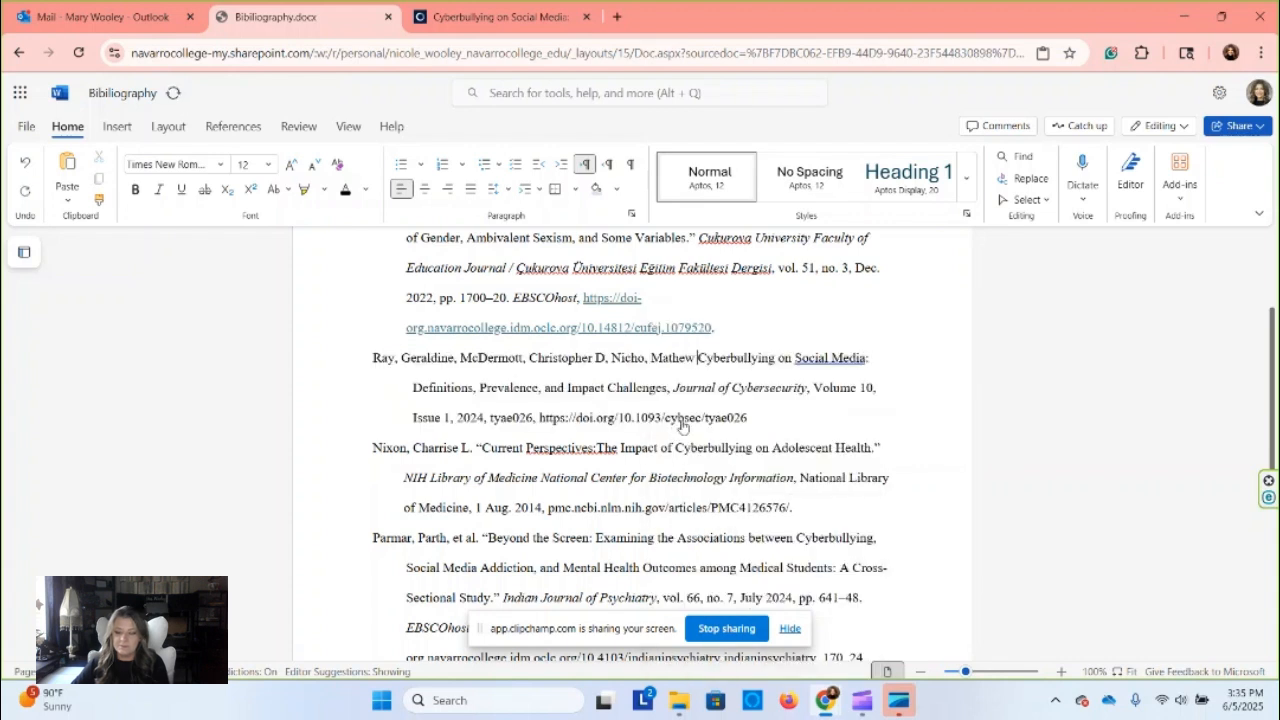
{"action": "key", "text": "Delete"}
{"action": "type", "text": ". "}
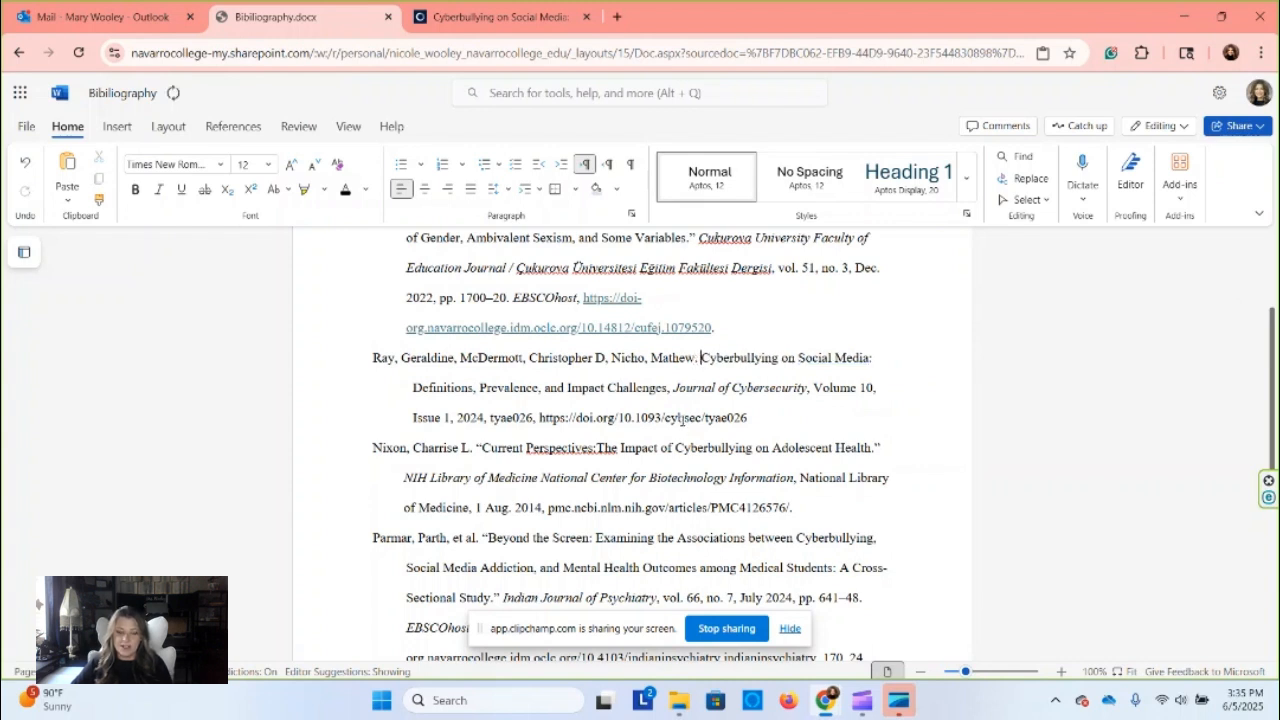
- Enclose the article title "Cyberbullying on Social Media: Definitions, Prevalence, and Impact Challenges," in quotation marks, keeping the comma inside the closing mark
{"action": "type", "text": "\""}
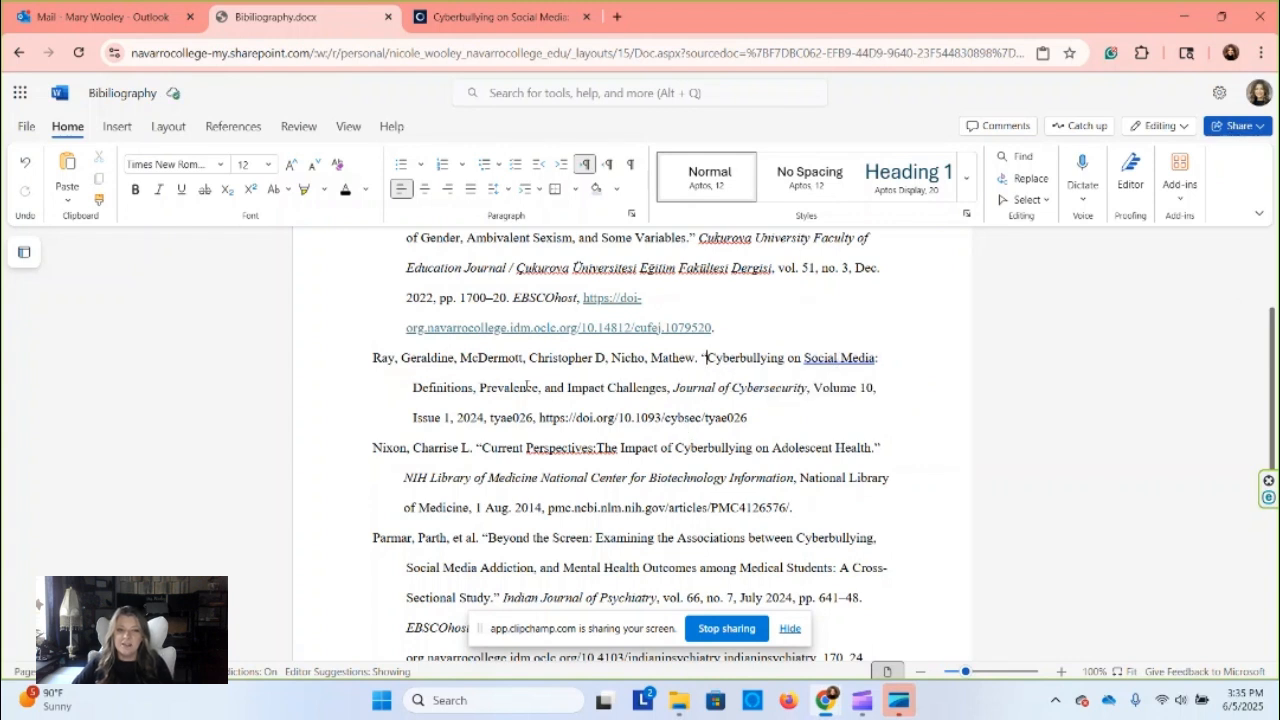
{"action": "left_click", "coordinate": [664, 388]}
{"action": "type", "text": "\""}
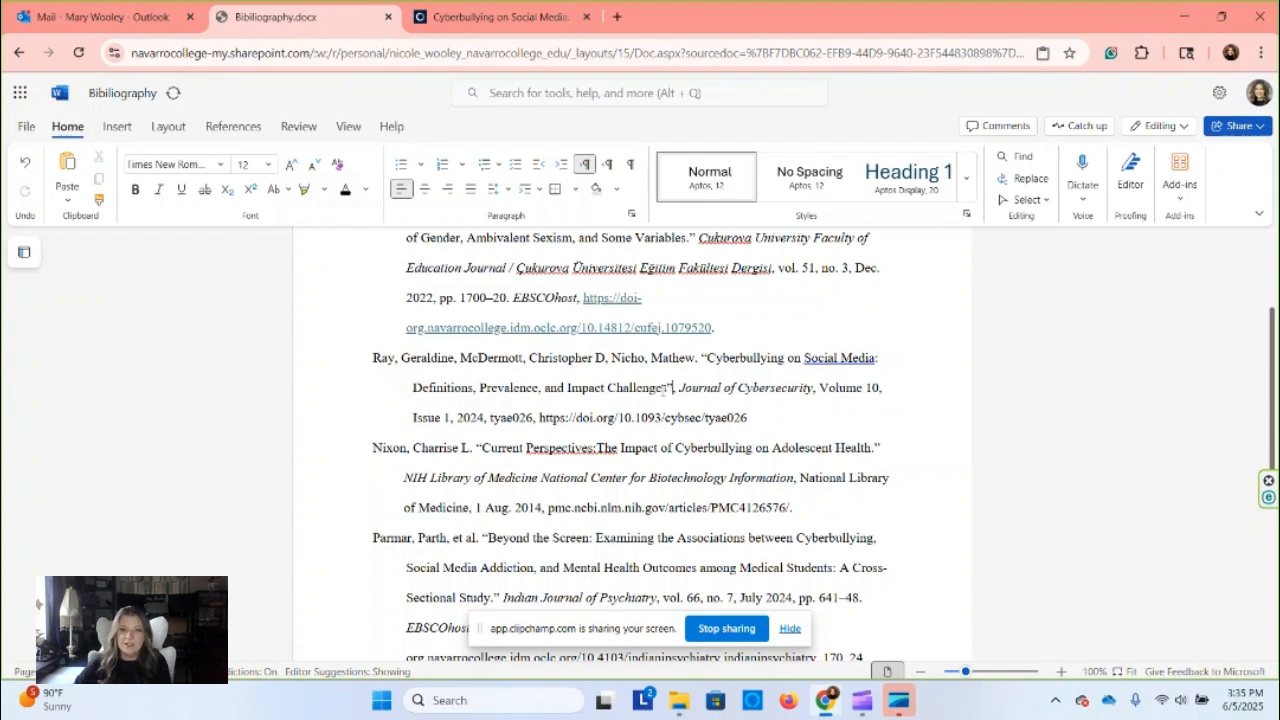
{"action": "key", "text": "BackSpace"}
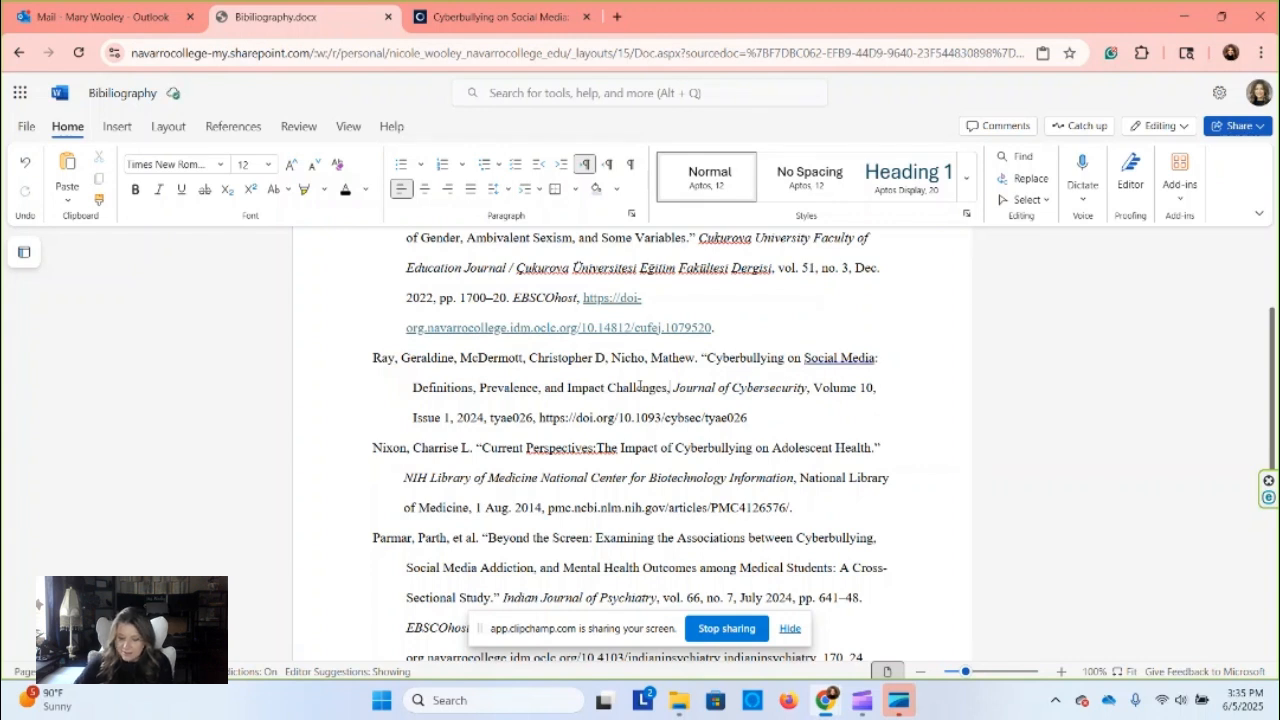
{"action": "key", "text": "Right"}
{"action": "type", "text": "\""}
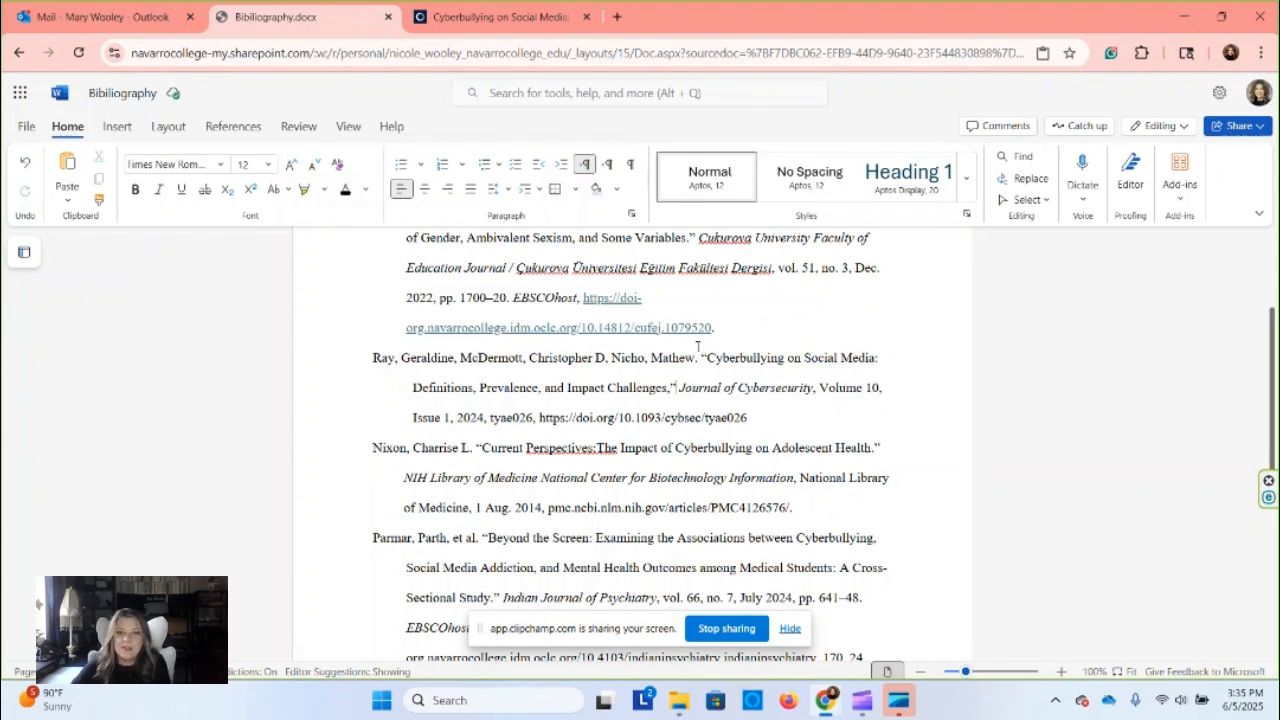
- Check the italic formatting of the journal title "Journal of Cybersecurity" in the entry
{"action": "left_click_drag", "start_coordinate": [681, 388], "coordinate": [812, 394]}
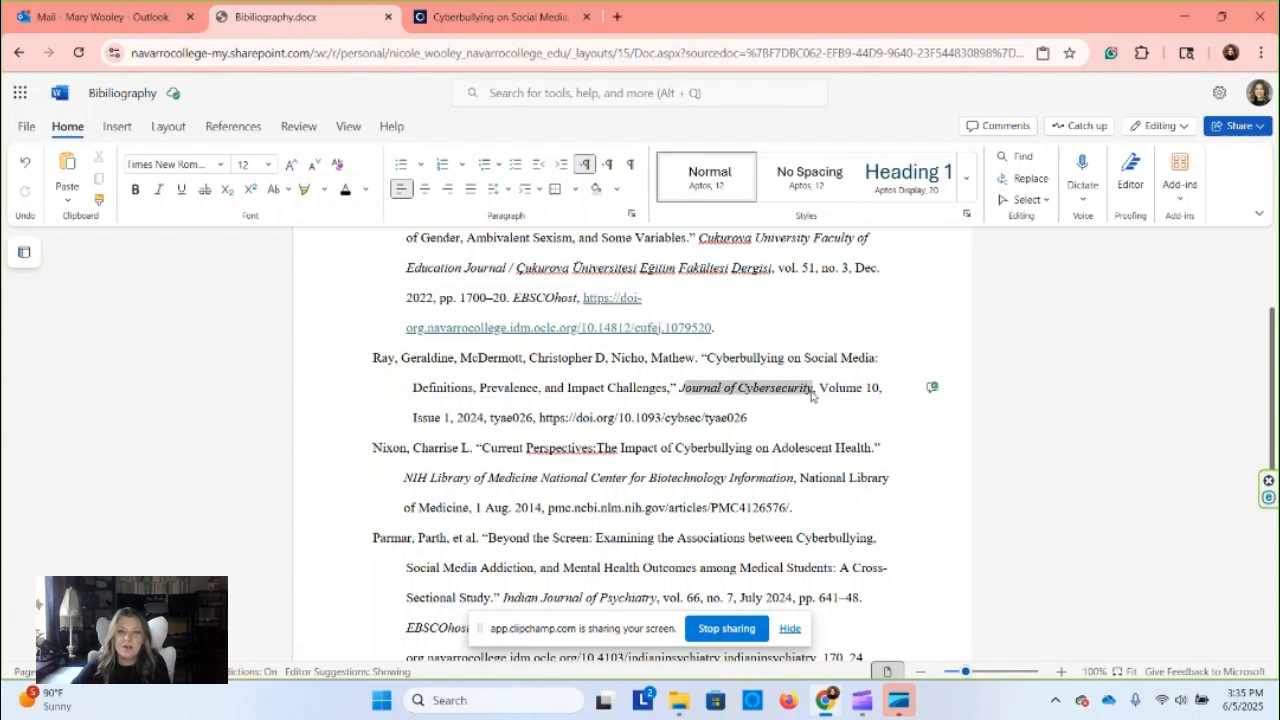
{"action": "key", "text": "ctrl+i"}
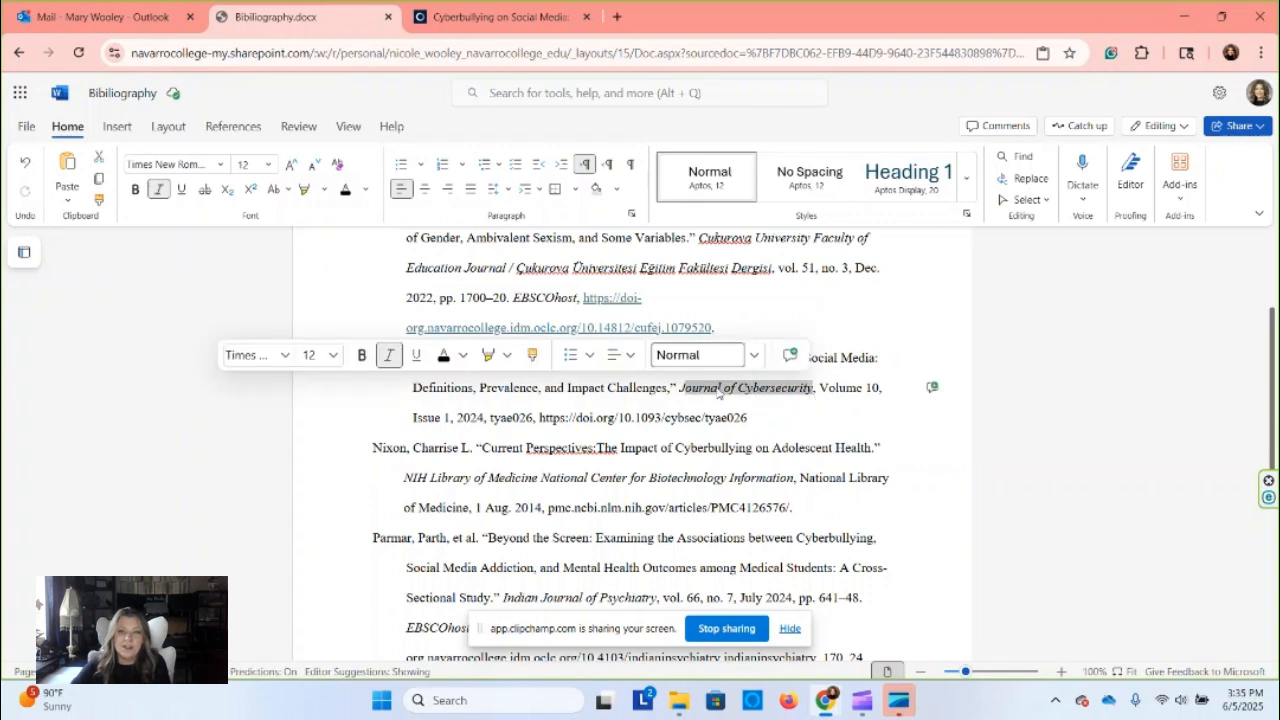
{"action": "left_click", "coordinate": [856, 409]}
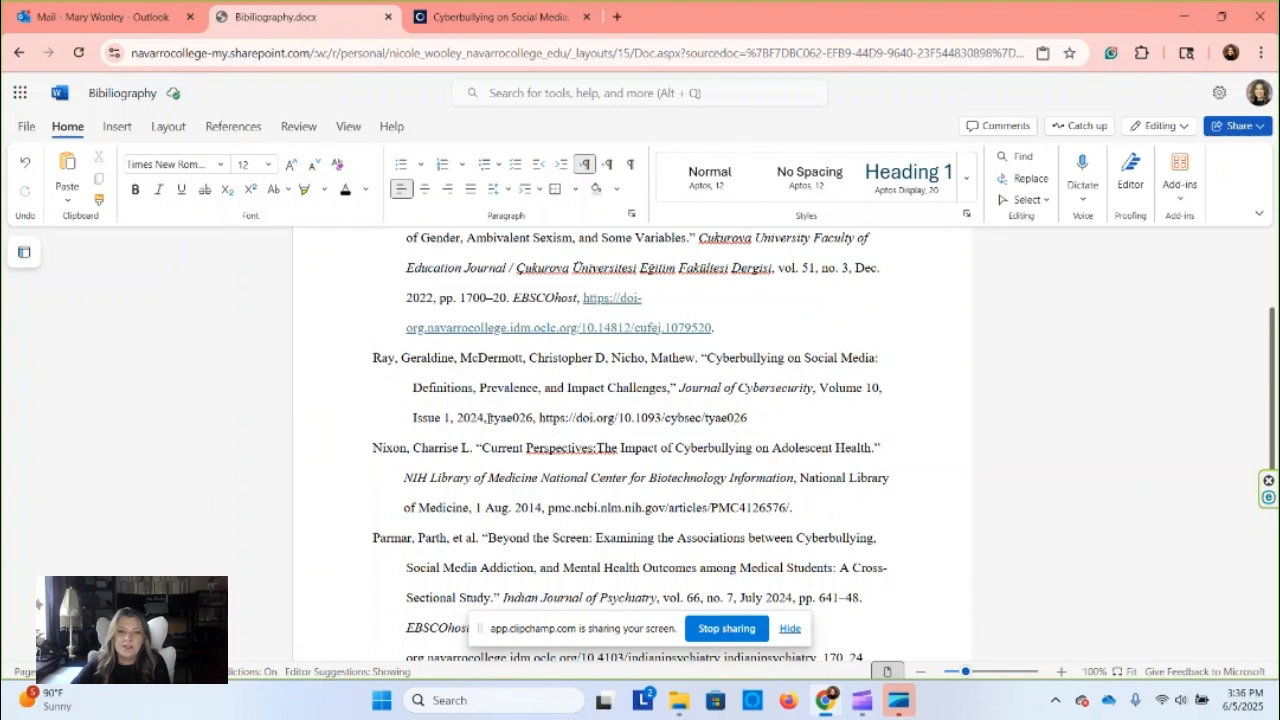
- Delete the article identifier "tyae026" and its comma between the year 2024 and the DOI link
{"action": "left_click_drag", "start_coordinate": [489, 417], "coordinate": [533, 421]}
{"action": "key", "text": "BackSpace"}
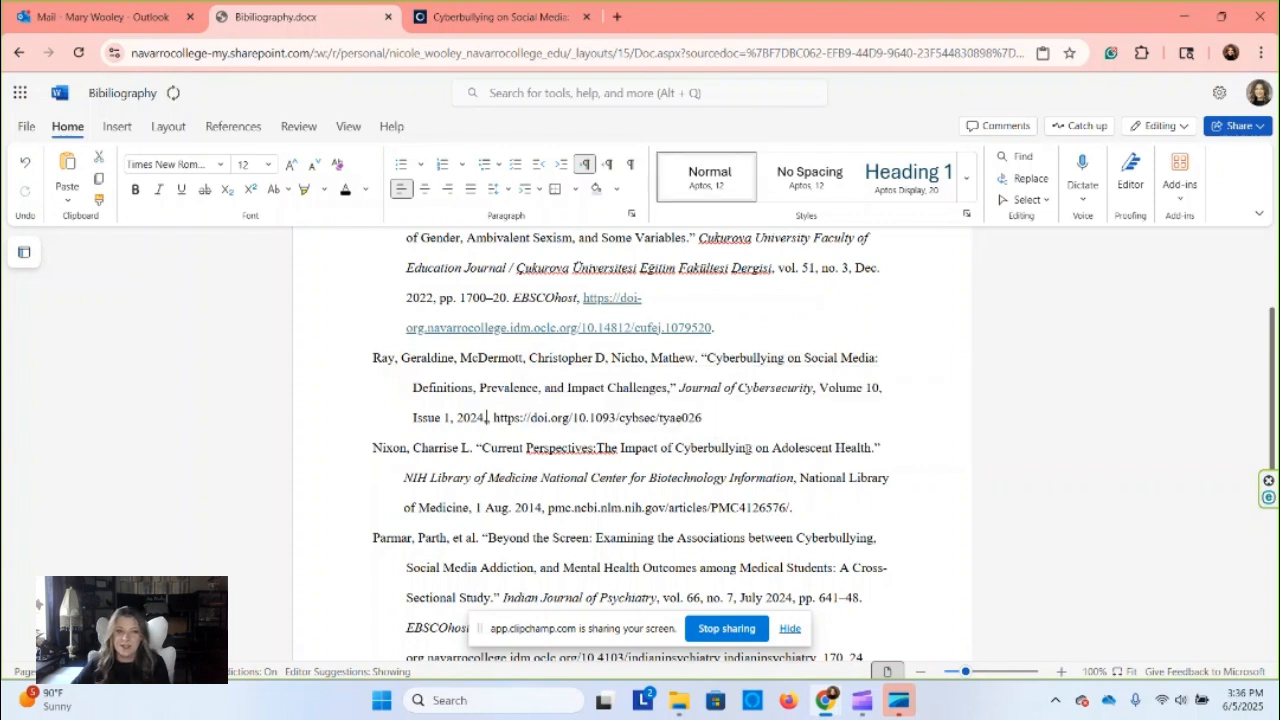
- Remove the extra character before the DOI link and move the Journal of Cybersecurity entry to the end of the list, after the Indian Journal of Psychiatry entry
{"action": "key", "text": "BackSpace"}
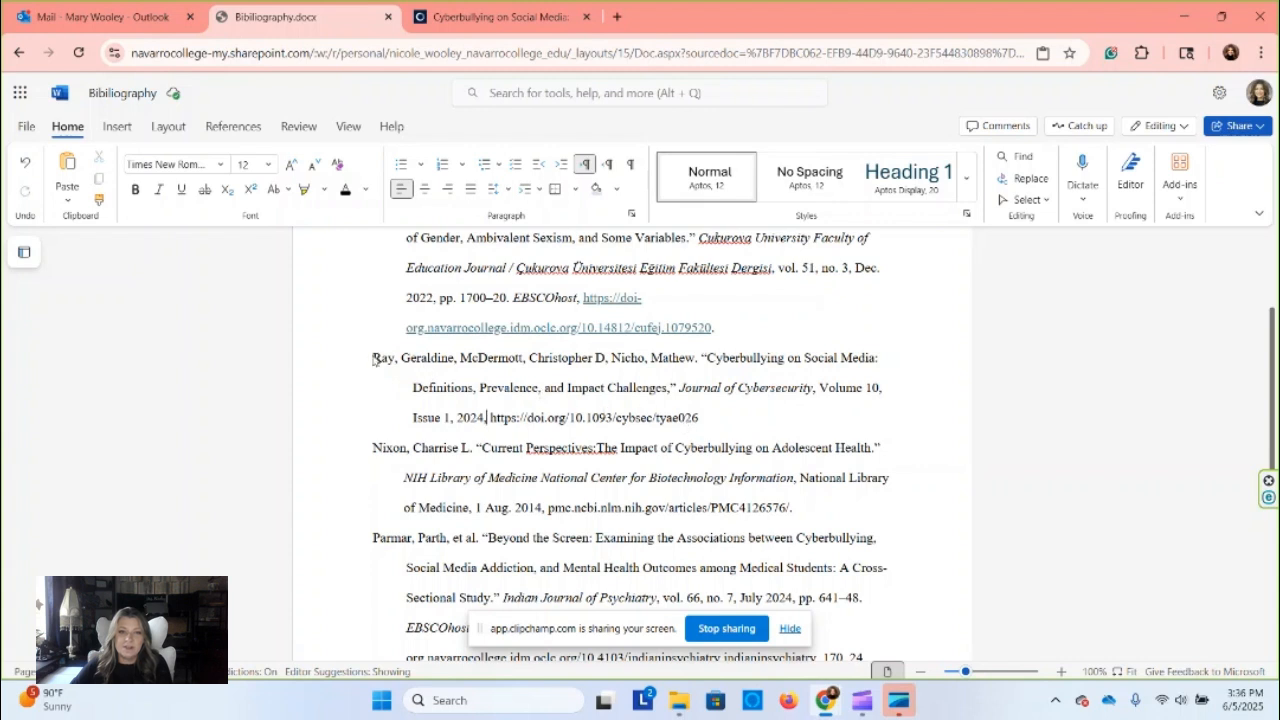
{"action": "left_click_drag", "start_coordinate": [375, 357], "coordinate": [713, 422]}
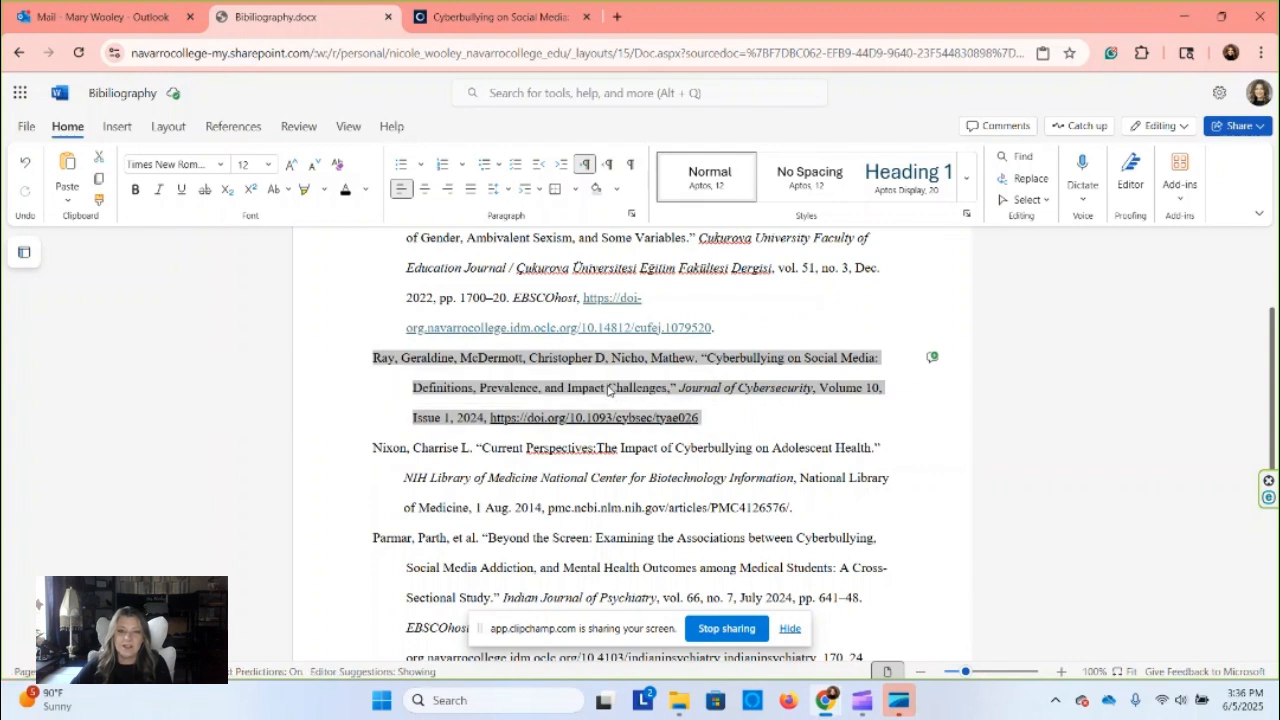
{"action": "right_click", "coordinate": [608, 390]}
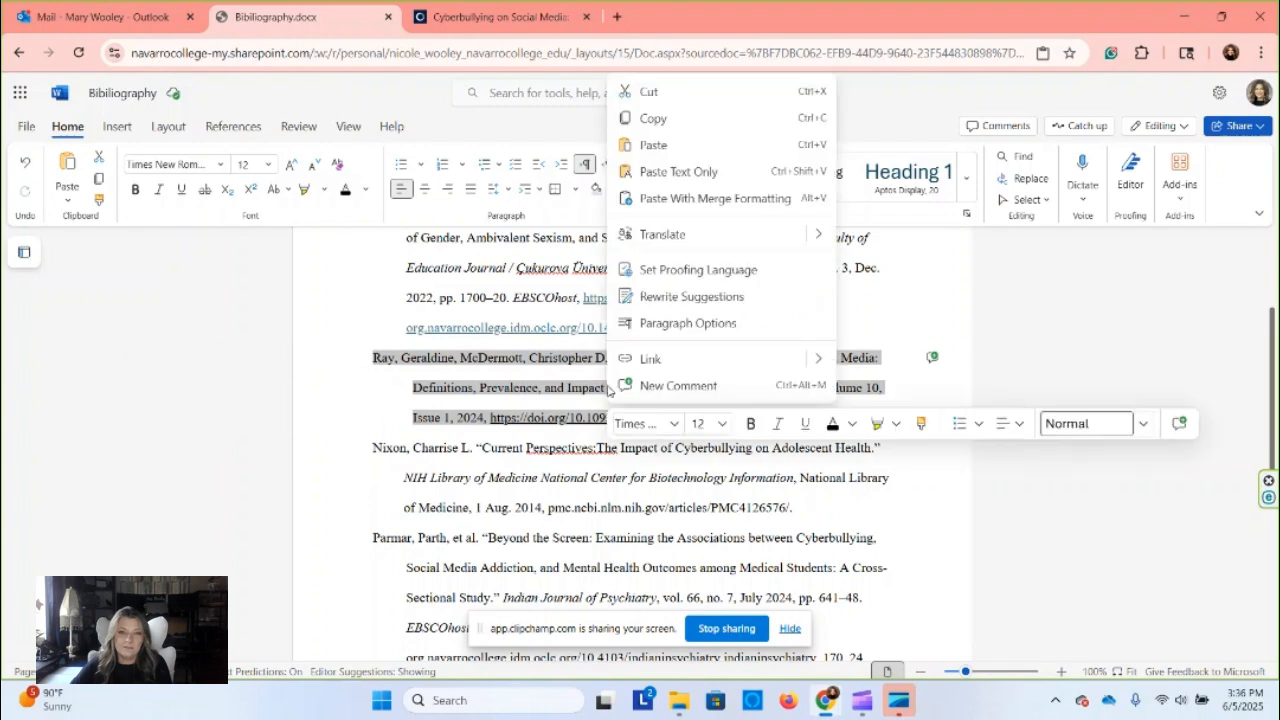
{"action": "left_click", "coordinate": [648, 92]}
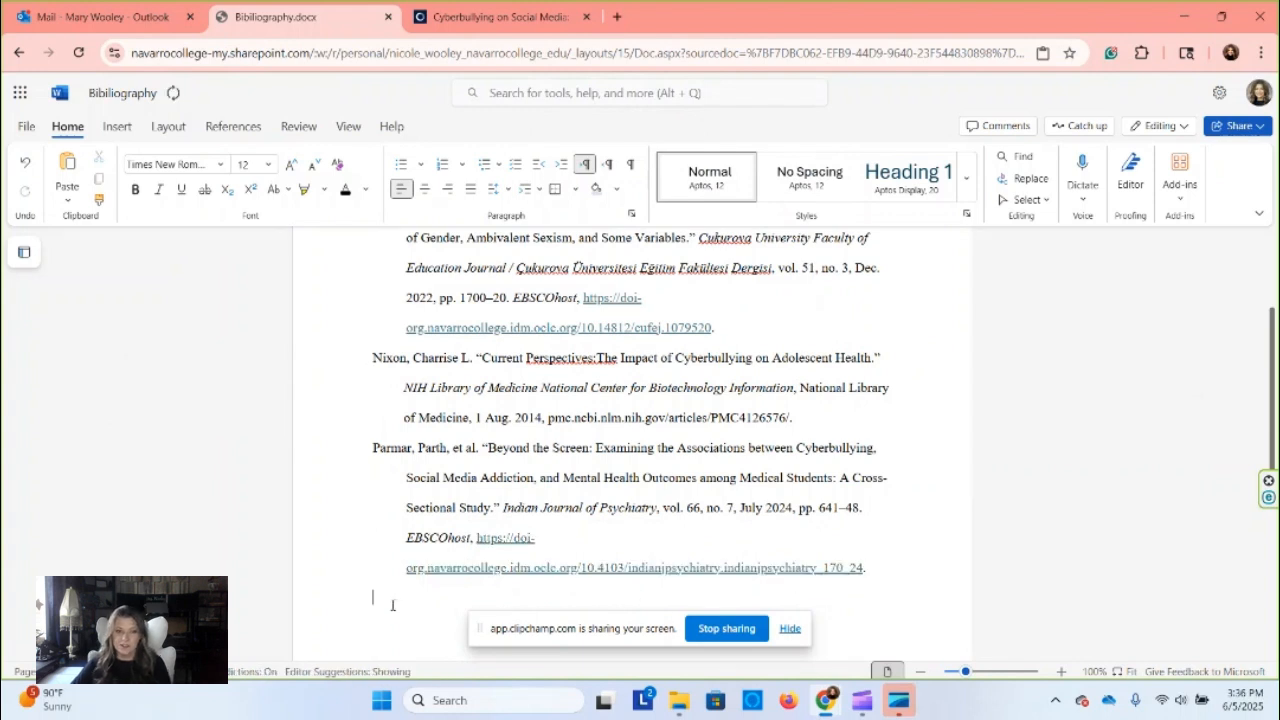
{"action": "right_click", "coordinate": [379, 562]}
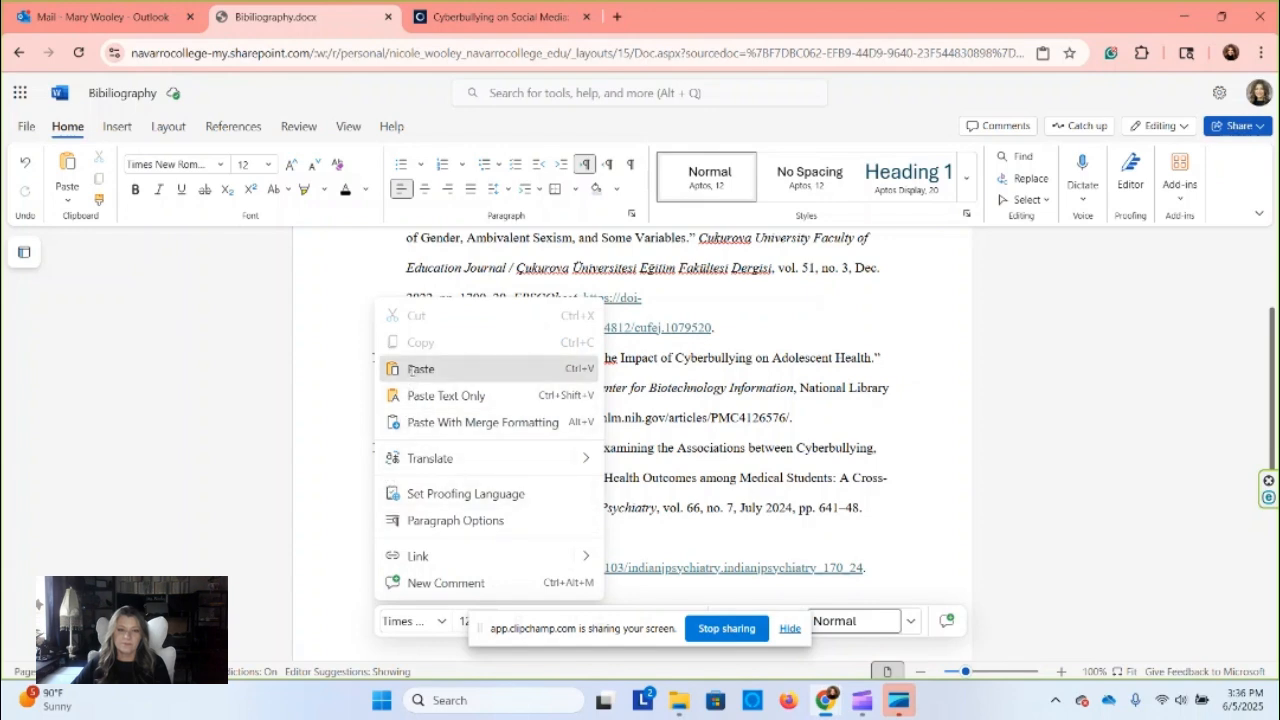
{"action": "left_click", "coordinate": [420, 369]}
- End the Journal of Cybersecurity entry with a period after its DOI link
{"action": "scroll", "coordinate": [724, 497], "scroll_direction": "down", "scroll_amount": 1}
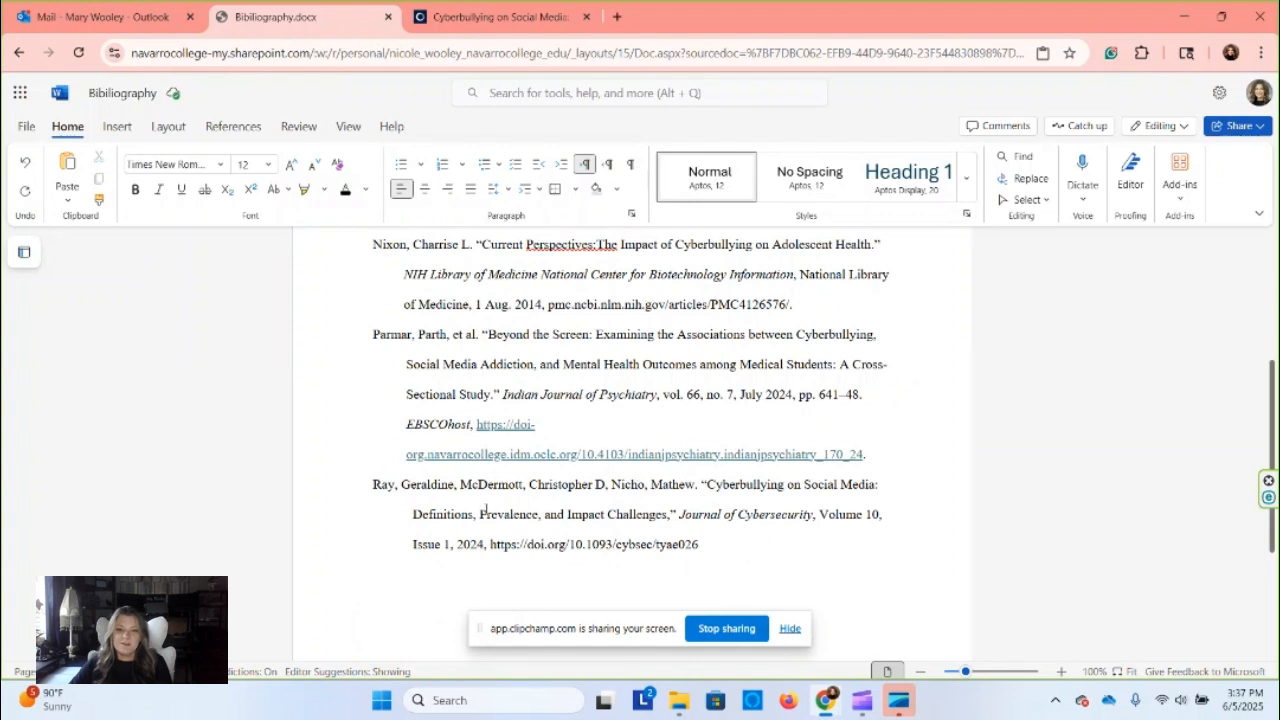
{"action": "left_click", "coordinate": [697, 544]}
{"action": "key", "text": "Return"}
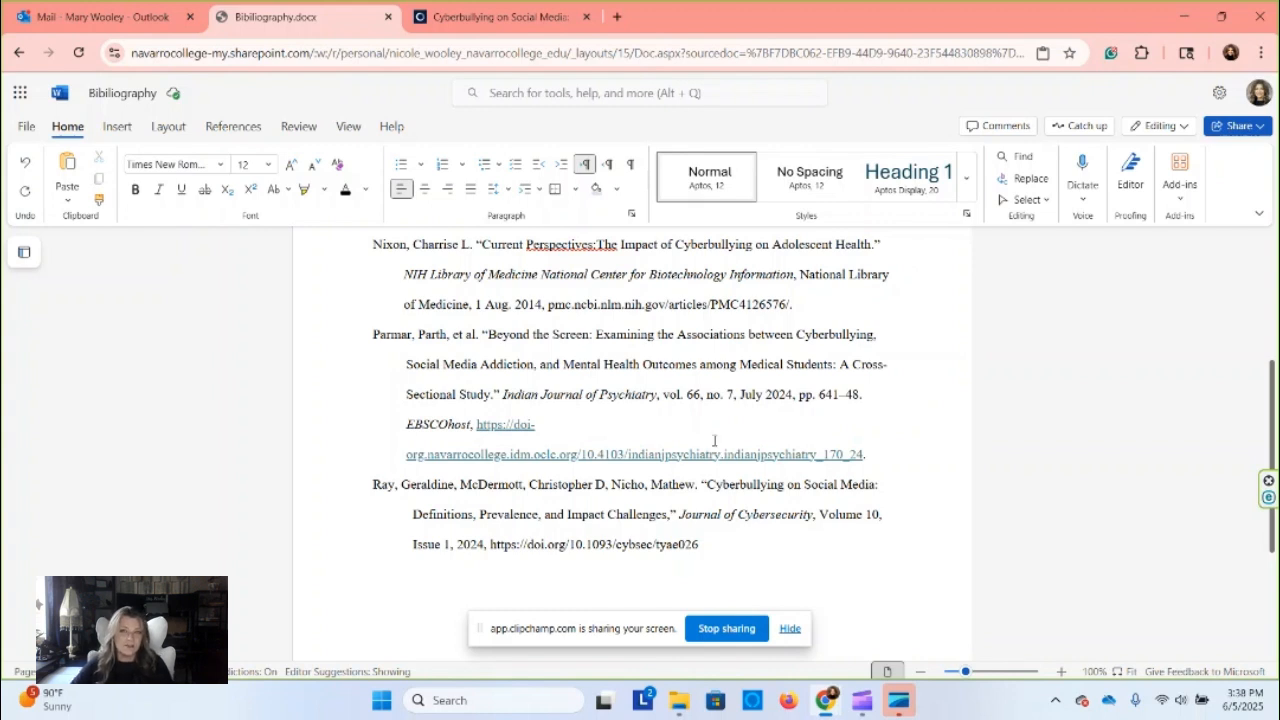
{"action": "left_click", "coordinate": [736, 541]}
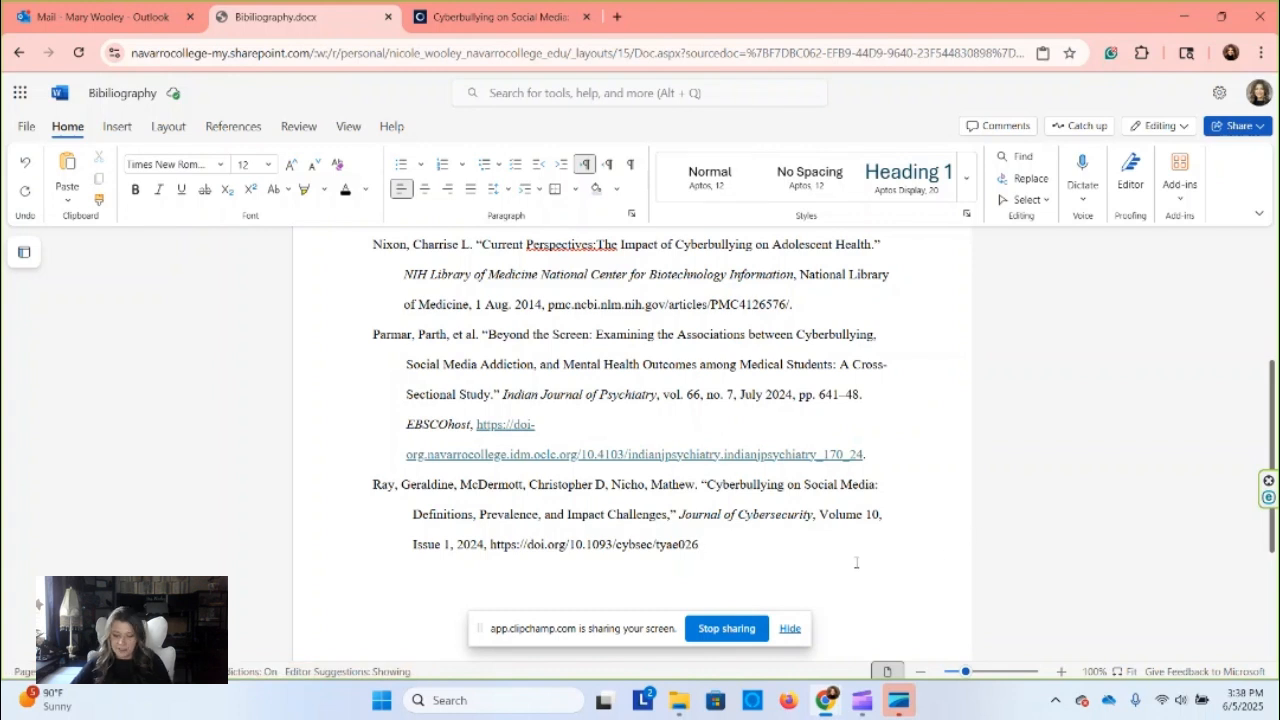
{"action": "type", "text": "."}
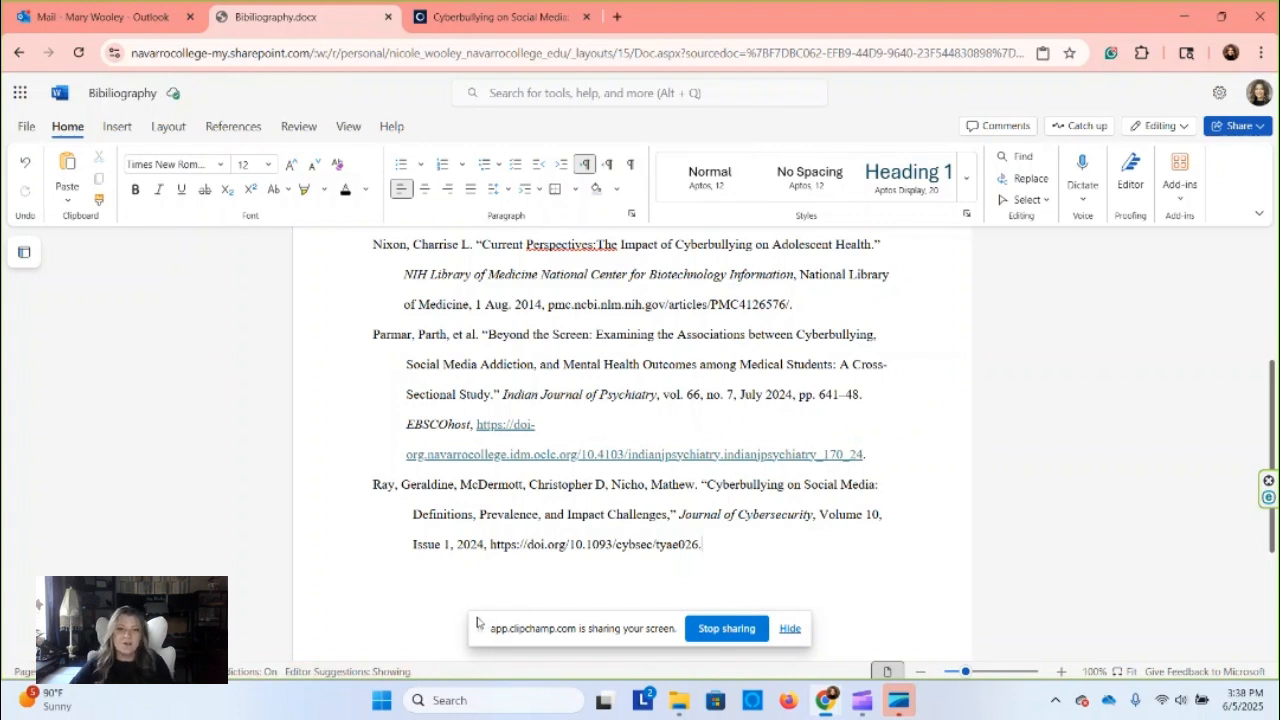
- Review the Works Cited list, return to the "Cyberbullying on Social Media" article page in the browser and open its Cite tool
{"action": "scroll", "coordinate": [886, 597], "scroll_direction": "up", "scroll_amount": 3}
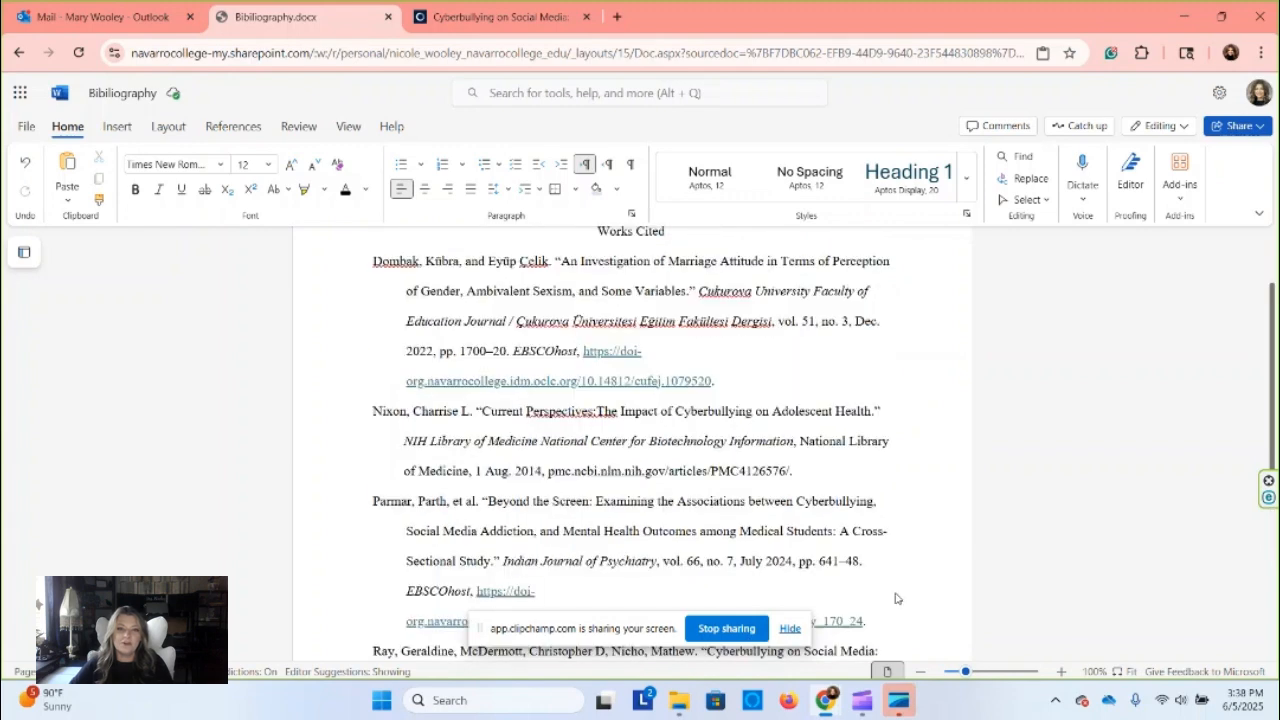
{"action": "scroll", "coordinate": [900, 594], "scroll_direction": "up", "scroll_amount": 2}
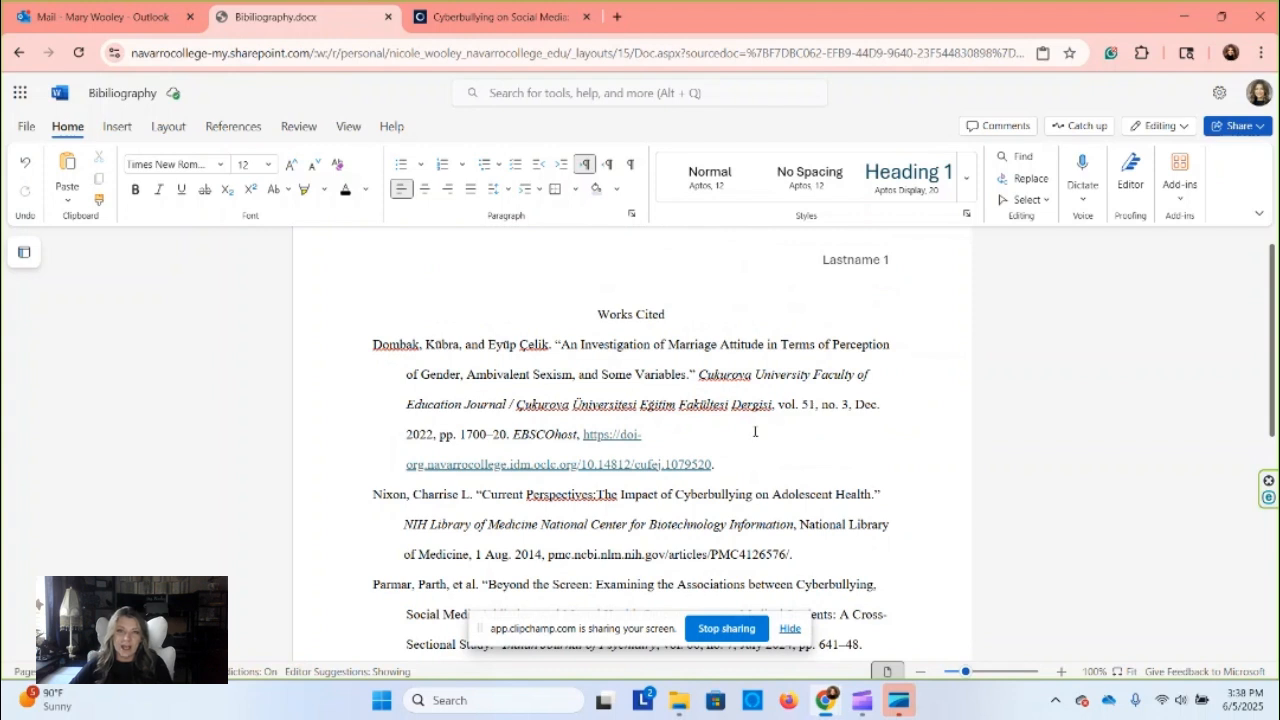
{"action": "left_click", "coordinate": [508, 16]}
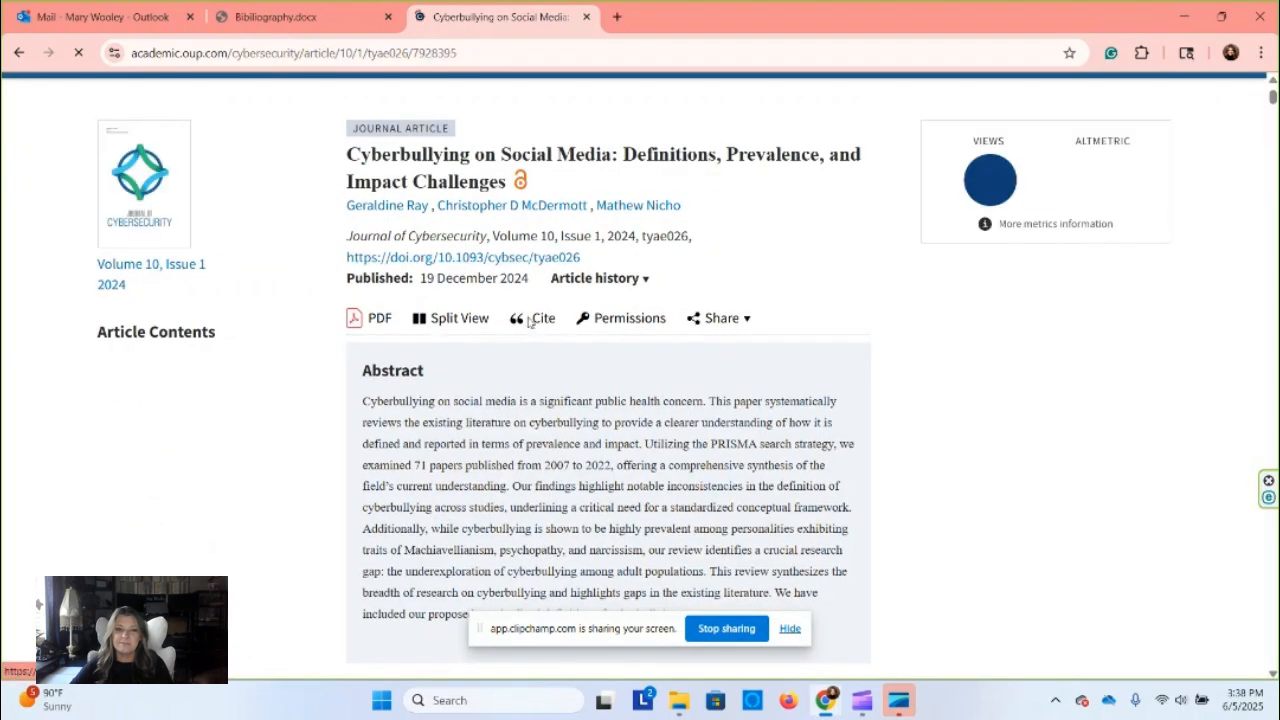
{"action": "left_click", "coordinate": [541, 487]}
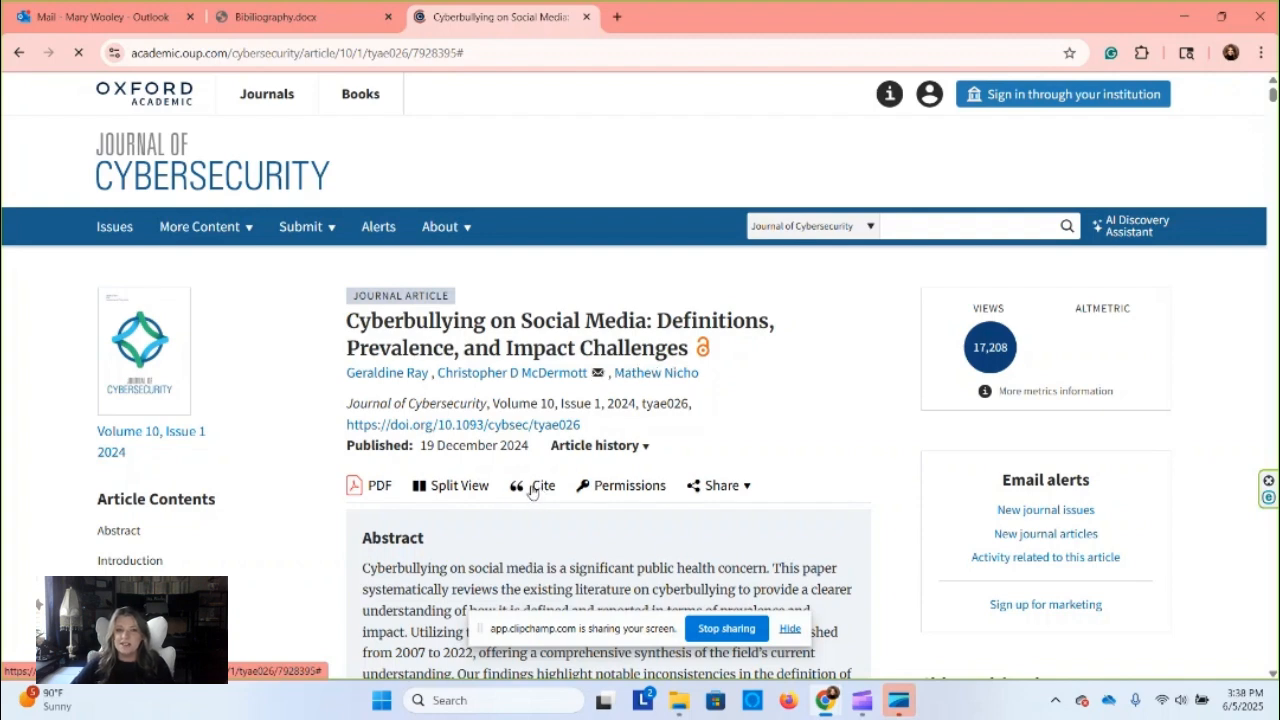
{"action": "scroll", "coordinate": [531, 490], "scroll_direction": "down", "scroll_amount": 1}
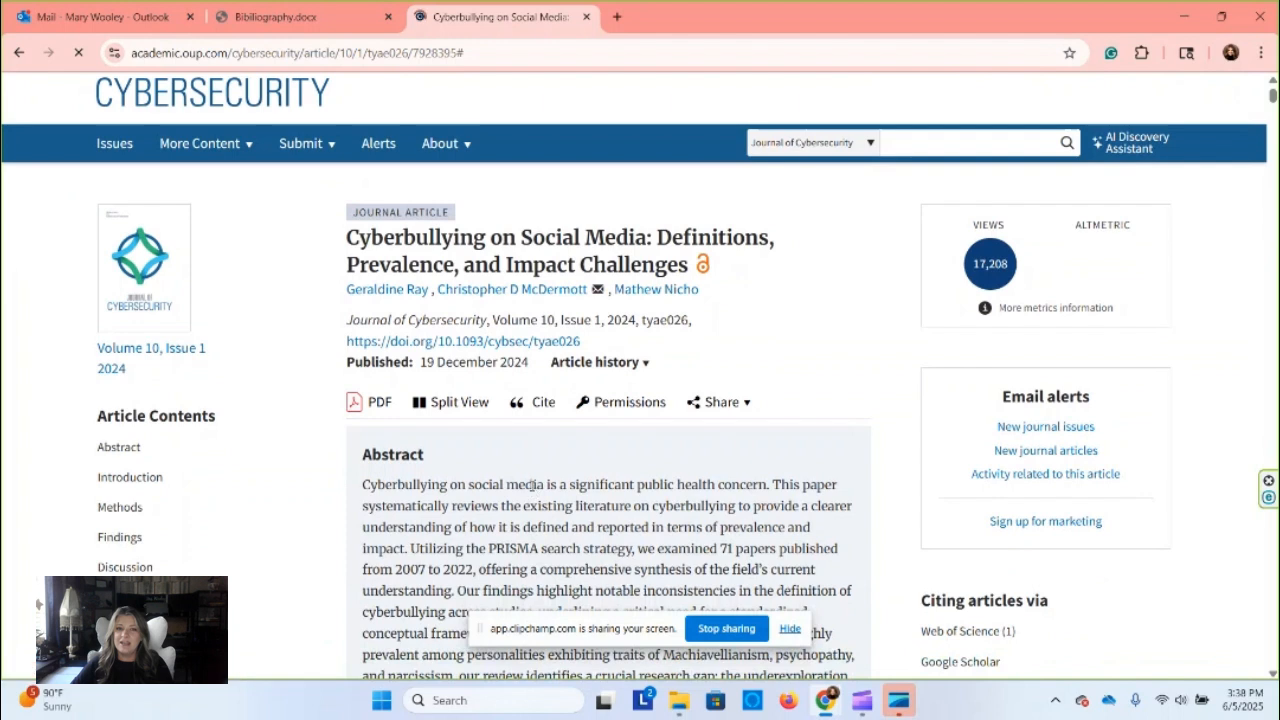